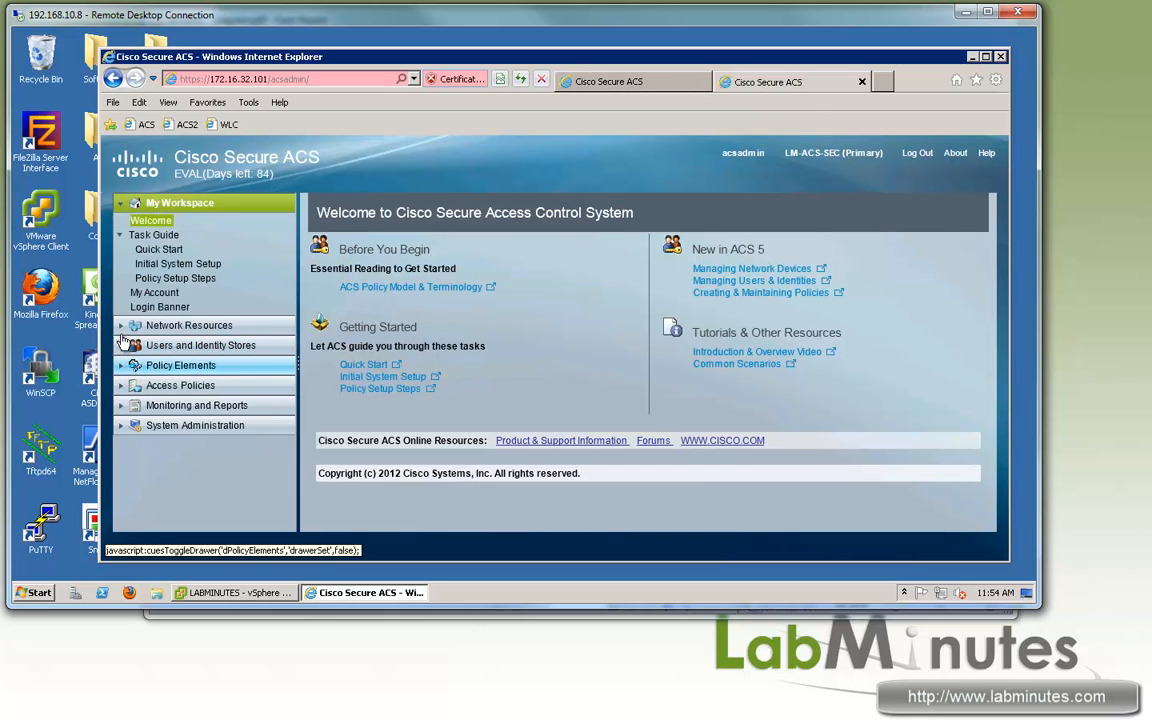
Step: Open Local Certificates under System Administration, showing the single self-signed lm-acs-sec certificate
left_click(121, 325)
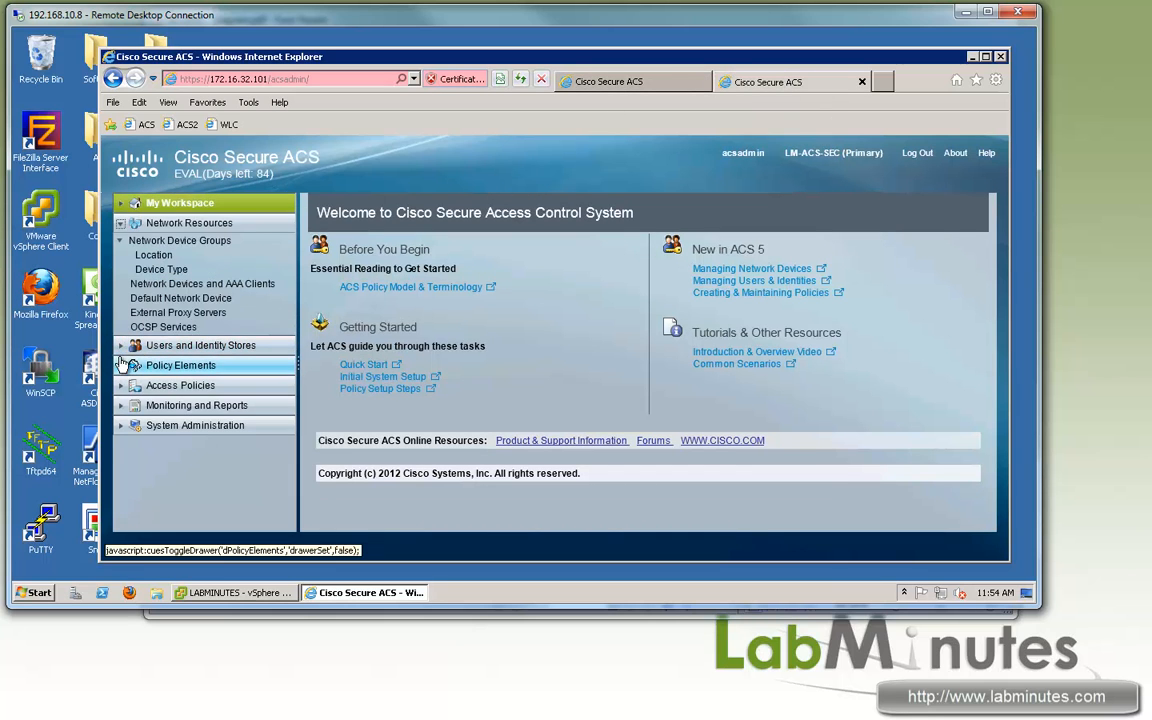
left_click(185, 425)
scroll(253, 450, "down", 5)
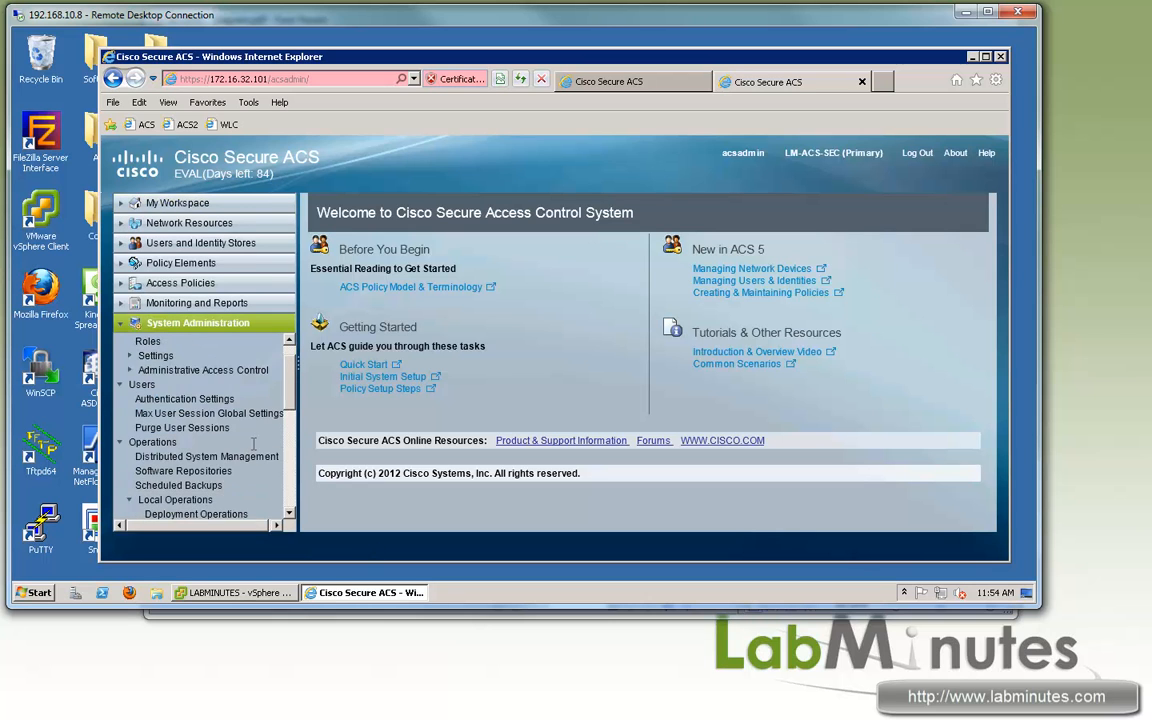
left_click_drag(289, 432, 285, 486)
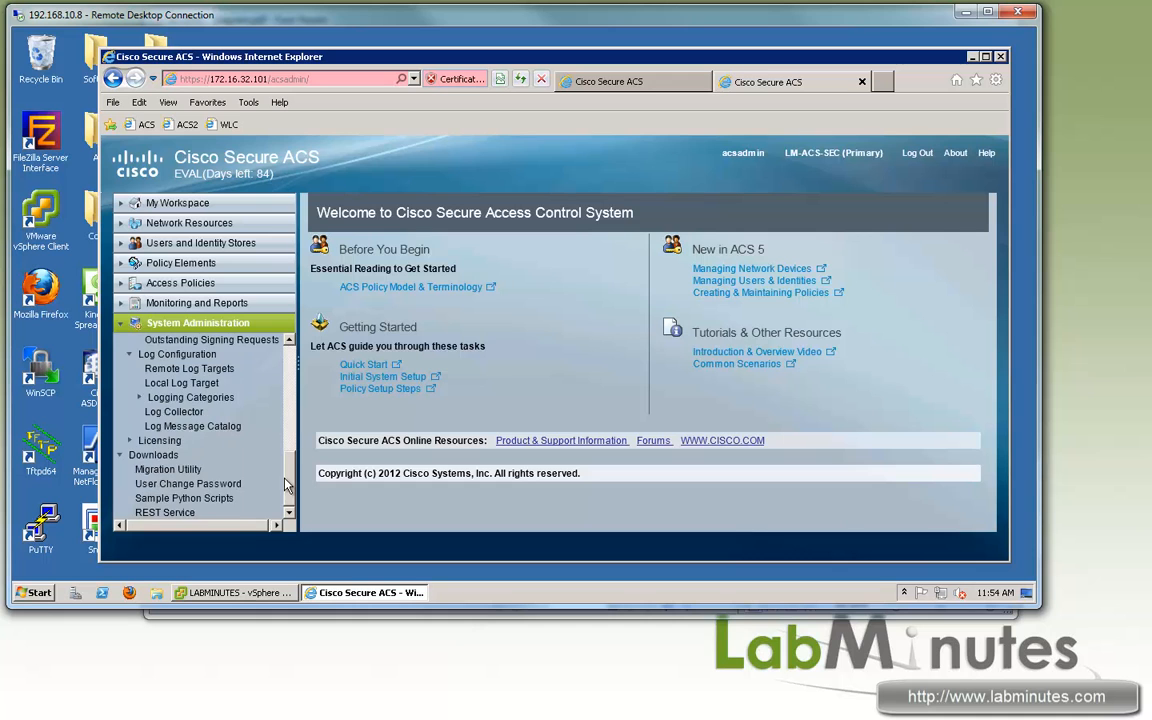
scroll(157, 418, "up", 2)
left_click(208, 419)
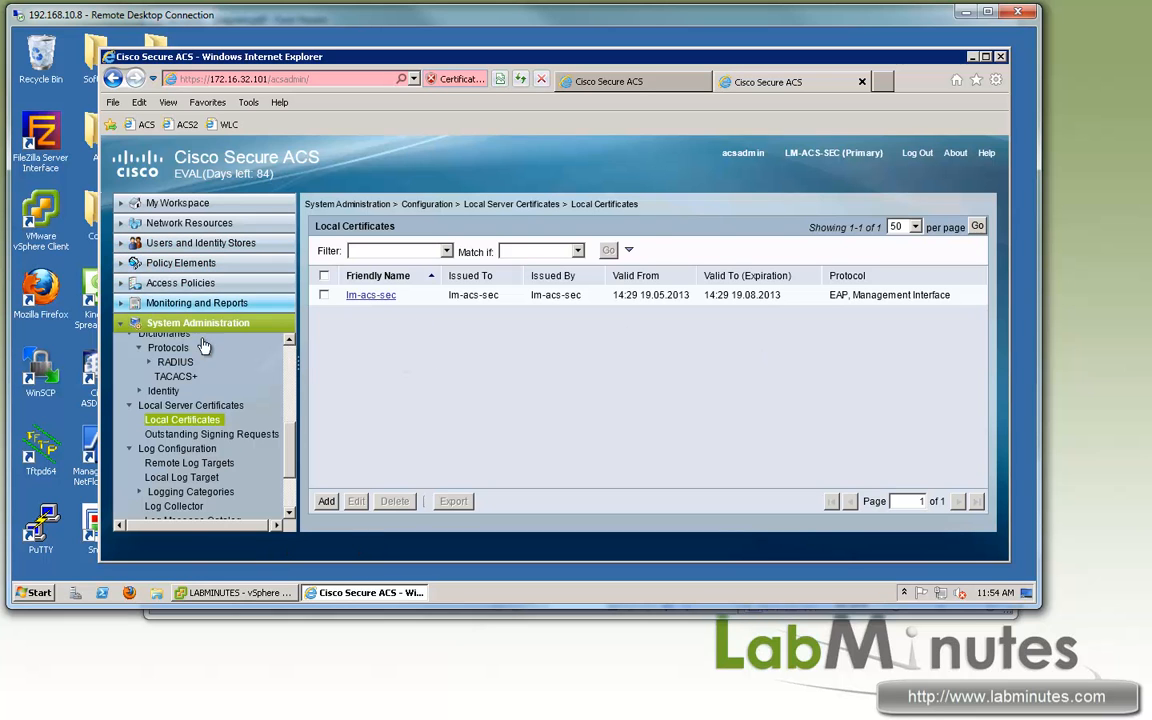
left_click_drag(289, 449, 295, 349)
scroll(200, 440, "down", 2)
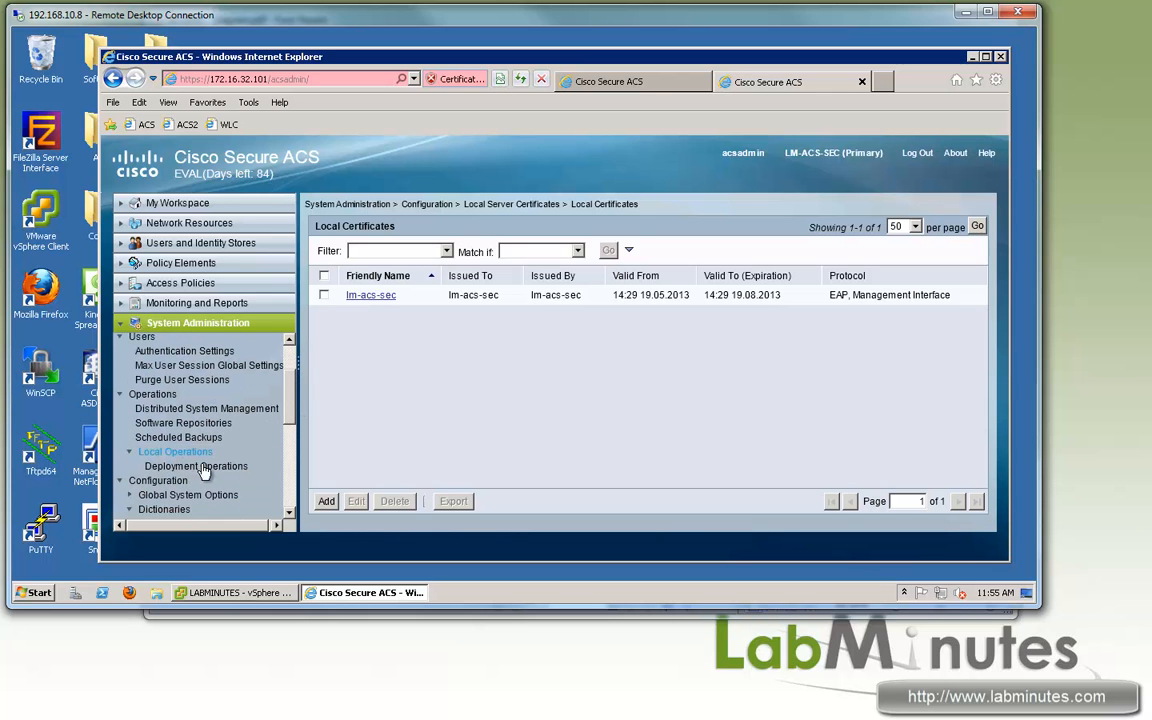
Step: In Deployment Operations, enter primary instance 172.16.32.100 and the admin credentials
left_click(197, 466)
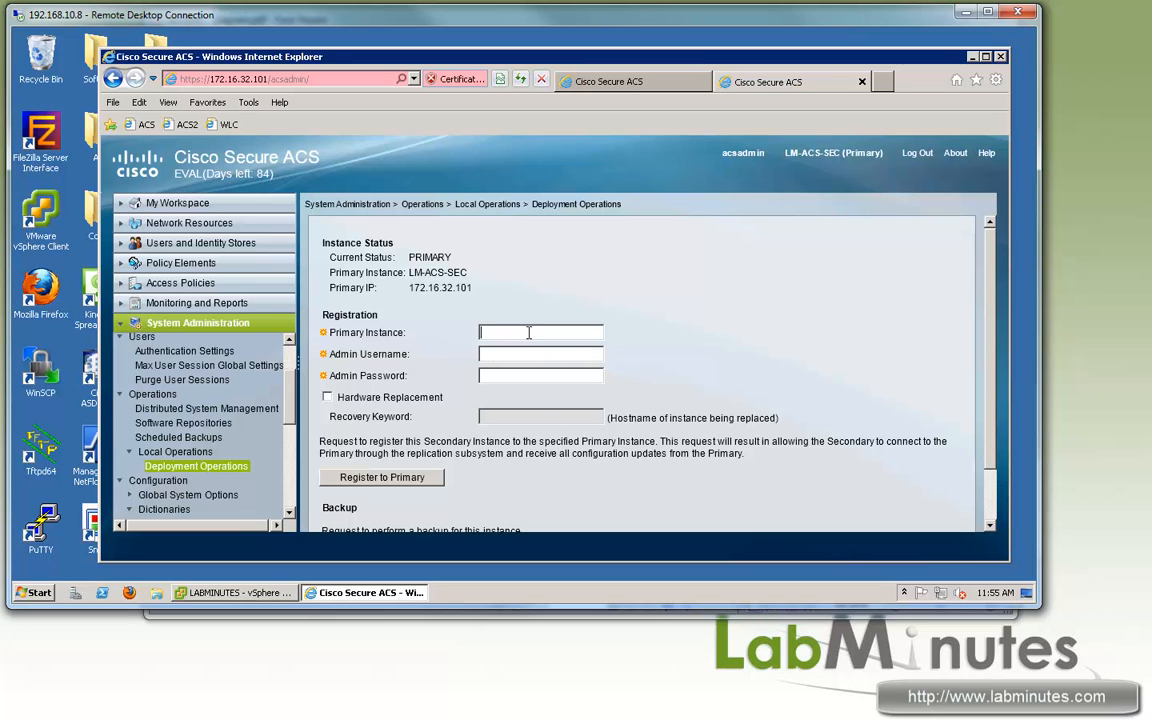
type("1")
type("72.16.32.100")
type("acsadmin")
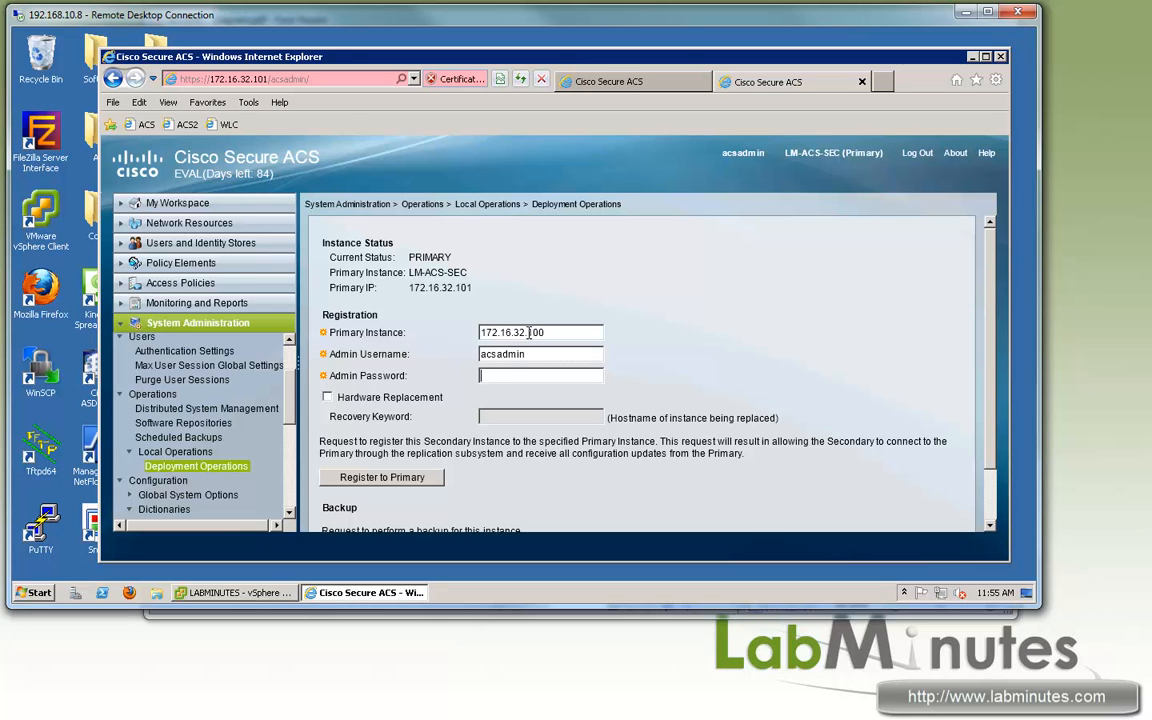
type("••••••••••")
left_click_drag(502, 354, 478, 355)
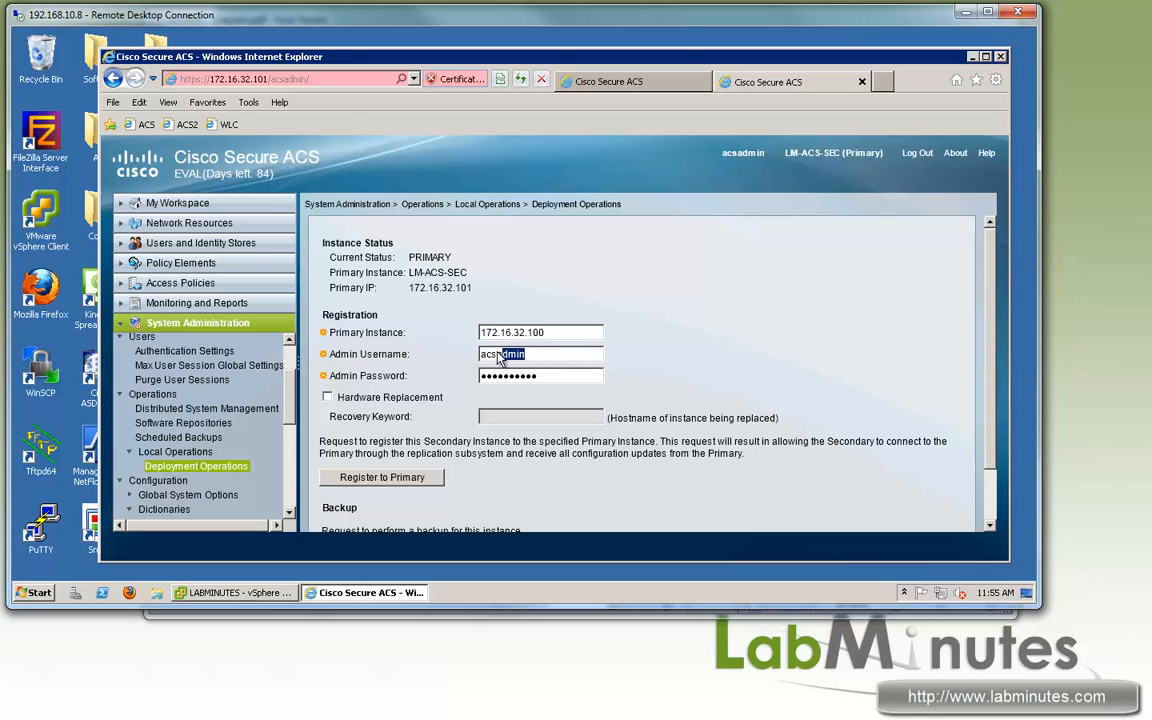
left_click_drag(497, 354, 562, 373)
left_click(562, 373)
Step: Register this instance as a secondary to the primary and move to the primary's console
scroll(393, 443, "down", 1)
left_click(385, 417)
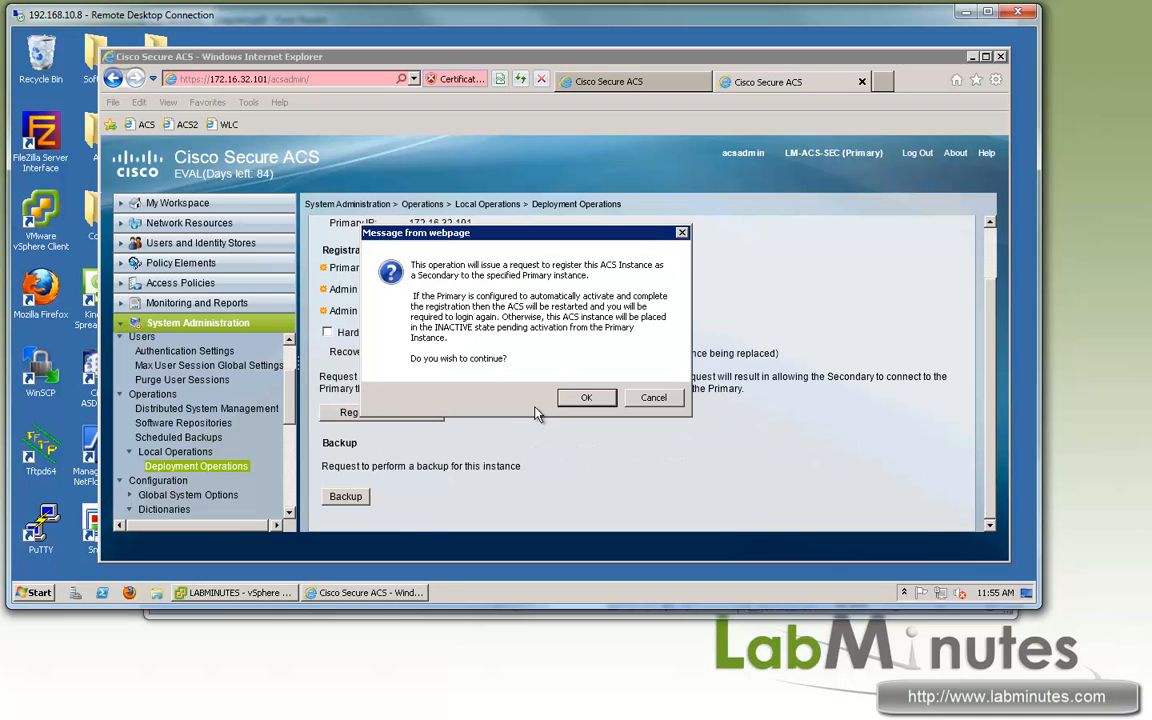
left_click(590, 398)
left_click(560, 80)
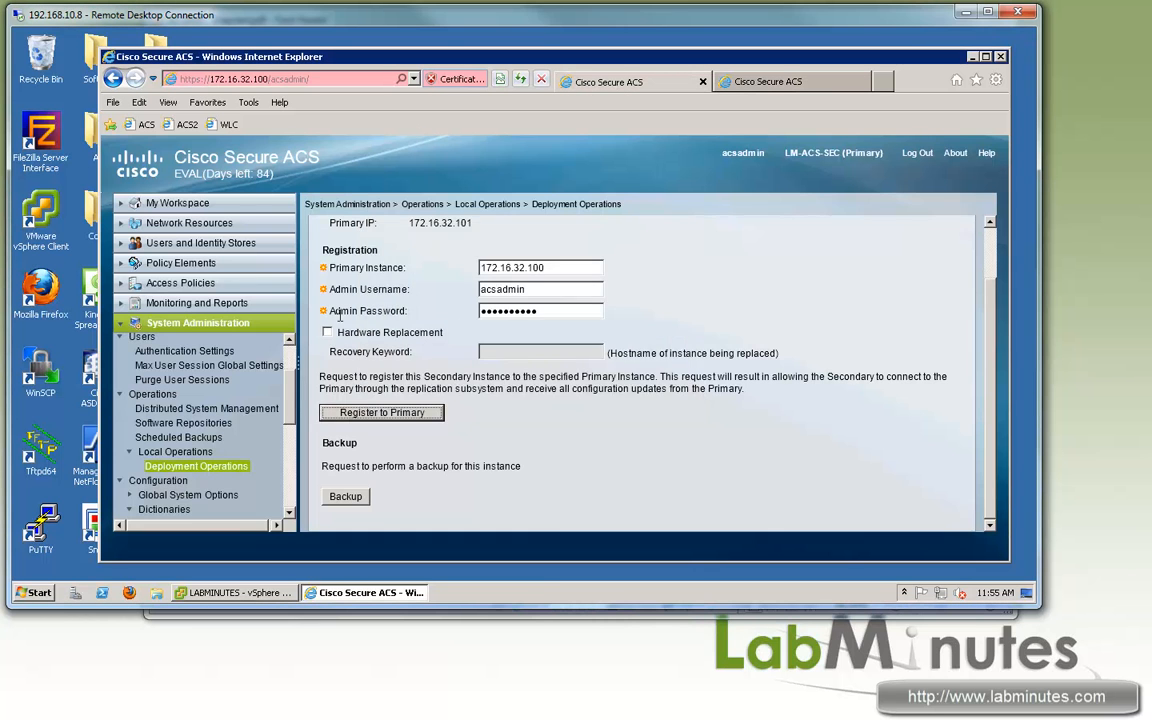
Step: Open Distributed System Management on the primary
left_click(128, 424)
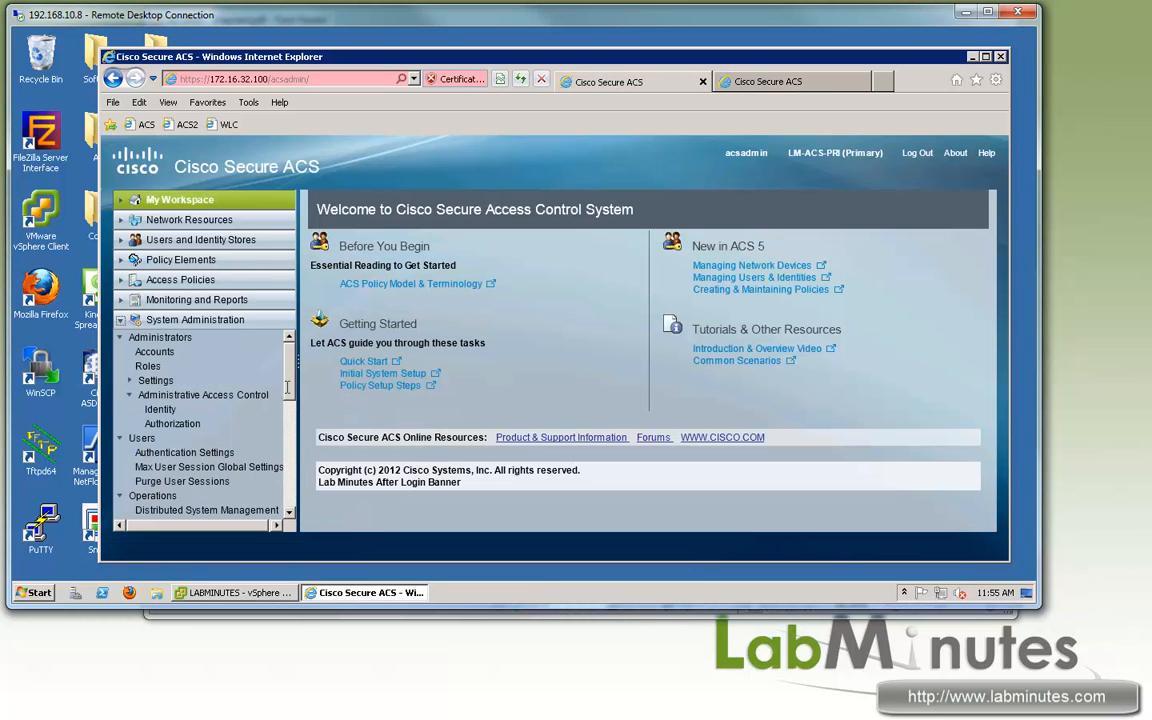
scroll(288, 397, "down", 2)
scroll(220, 367, "down", 3)
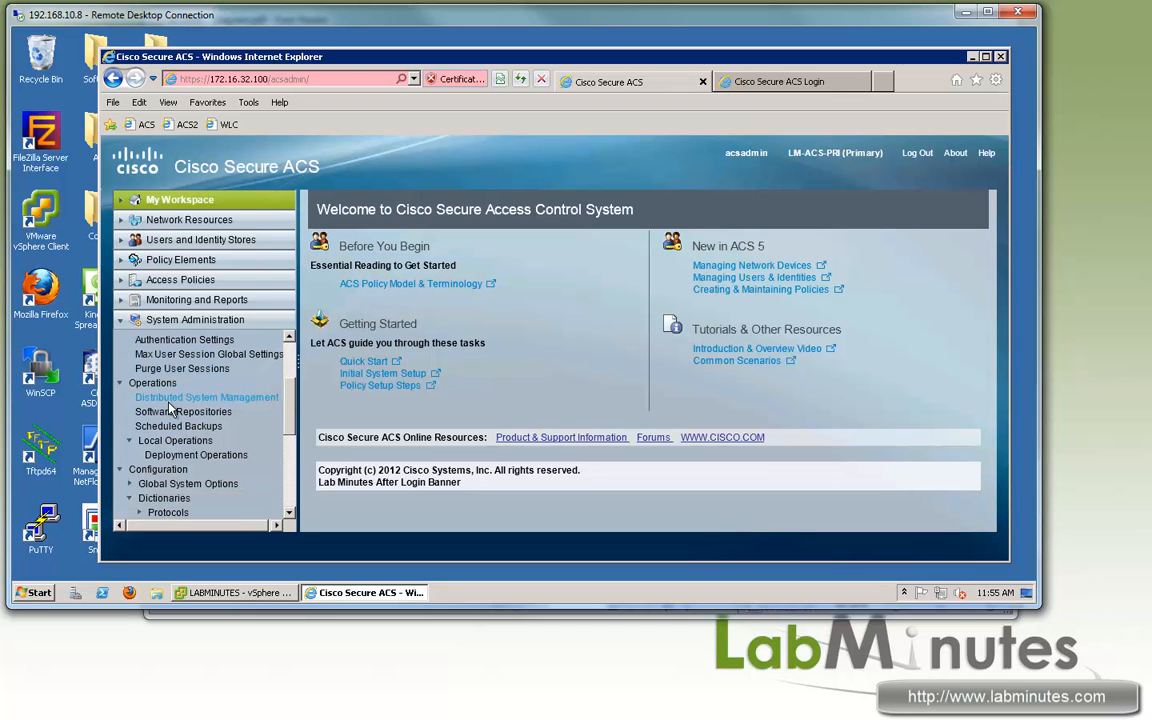
left_click(202, 400)
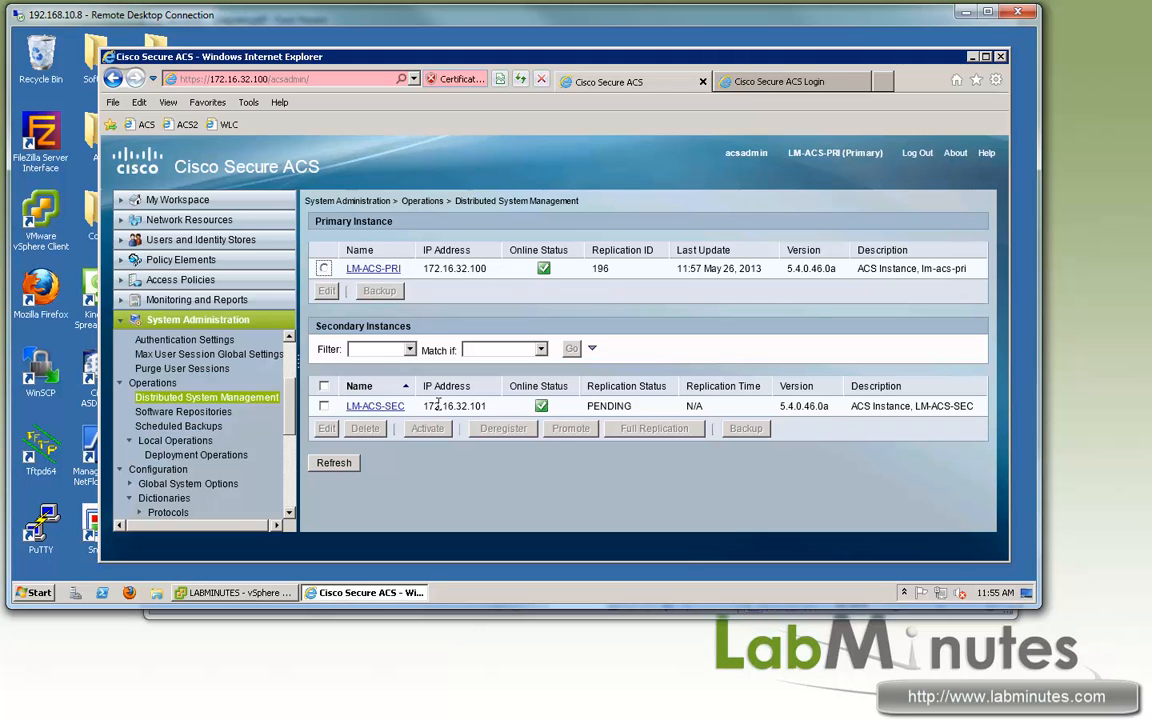
Step: Check that secondary 172.16.32.101 shows PENDING replication, then return to its login page
double_click(437, 405)
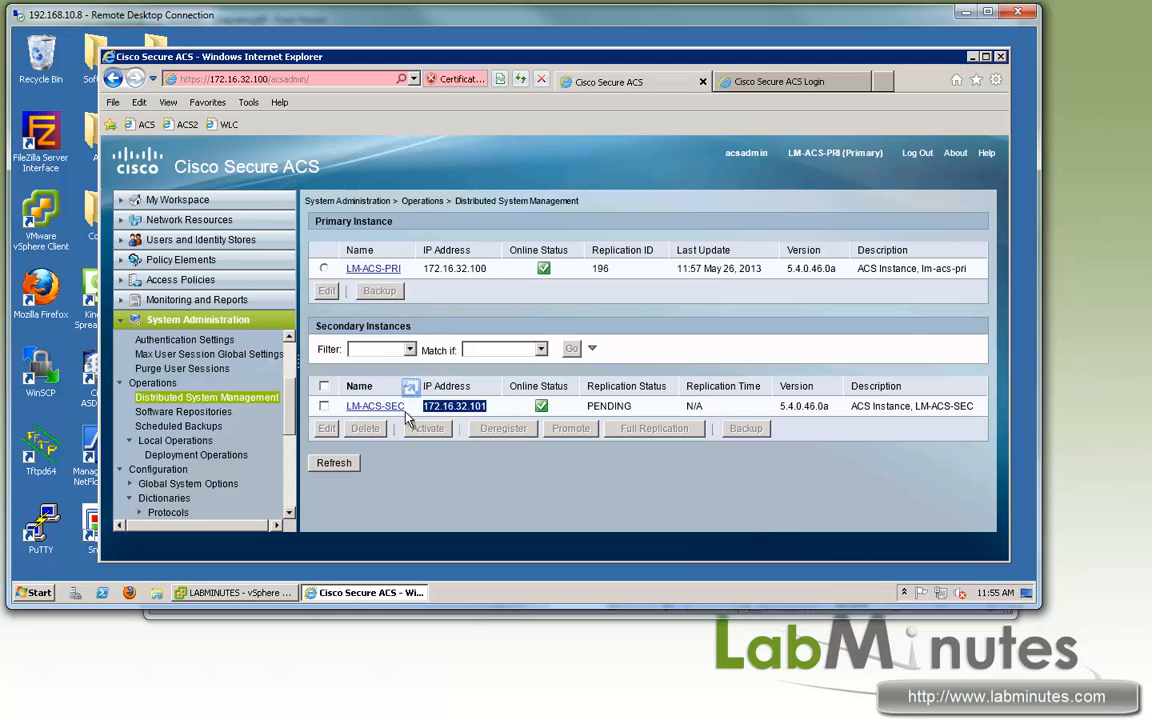
left_click_drag(442, 406, 471, 412)
double_click(471, 408)
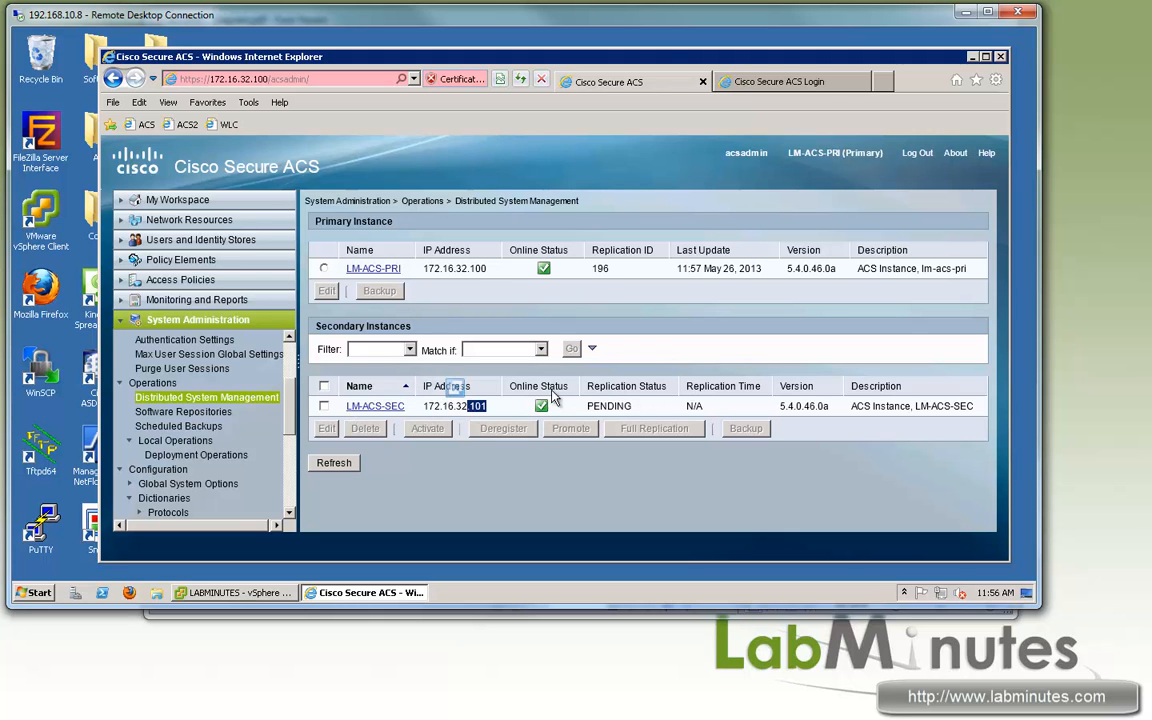
double_click(607, 406)
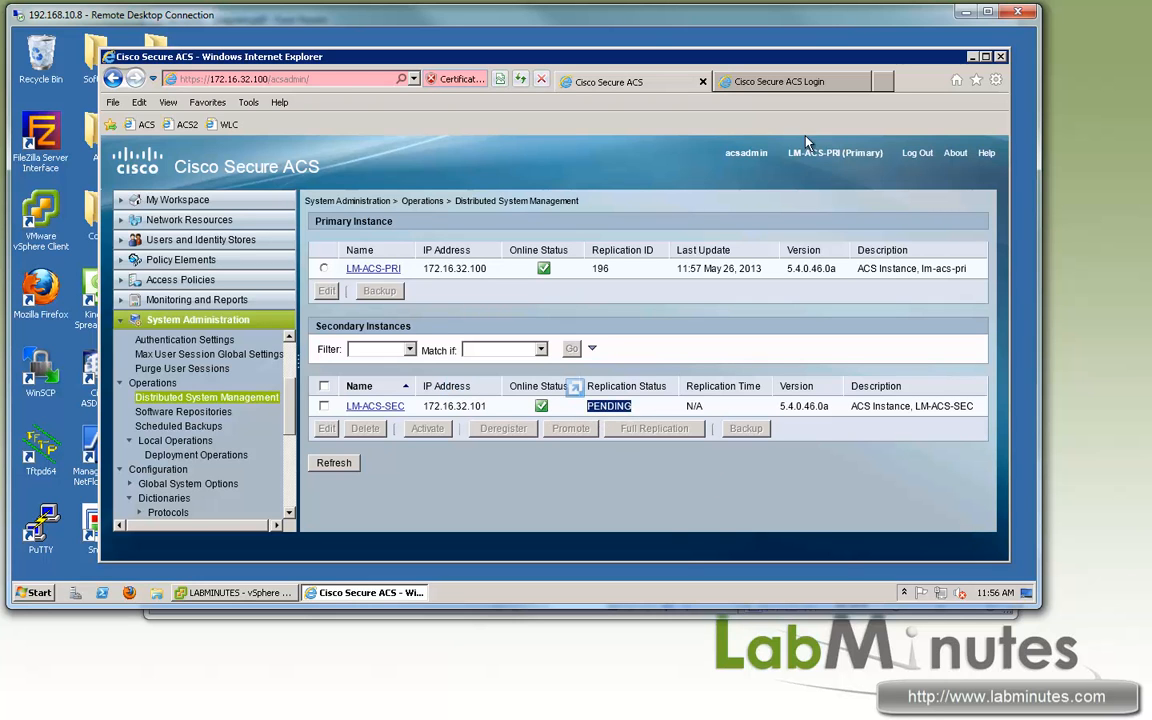
left_click(745, 81)
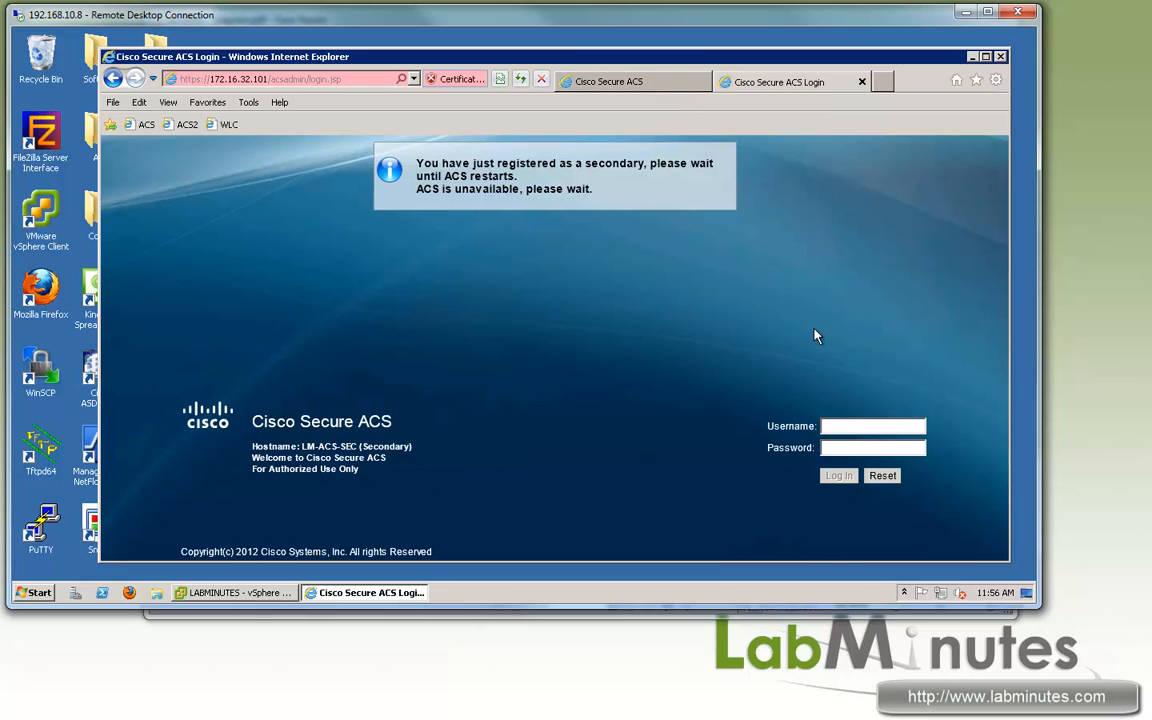
Step: SSH to 172.16.32.100 as admin and run 'sh app sta acs', showing role PRIMARY
double_click(40, 525)
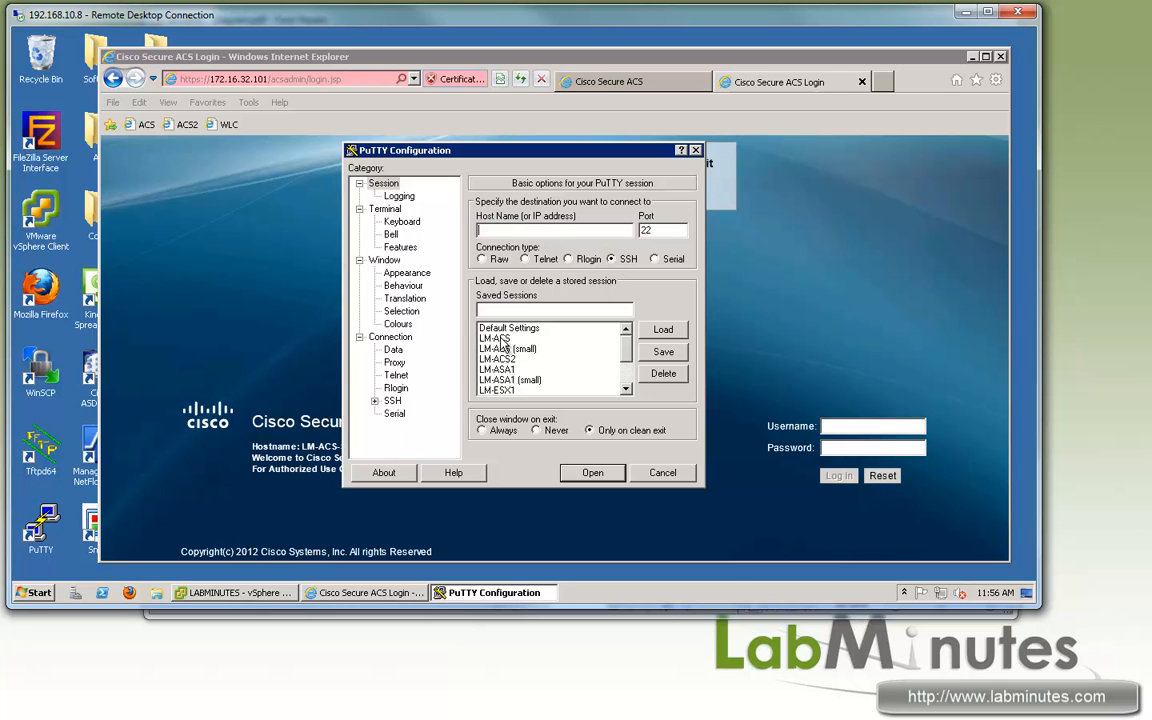
double_click(500, 338)
type("admin")
key("Return")
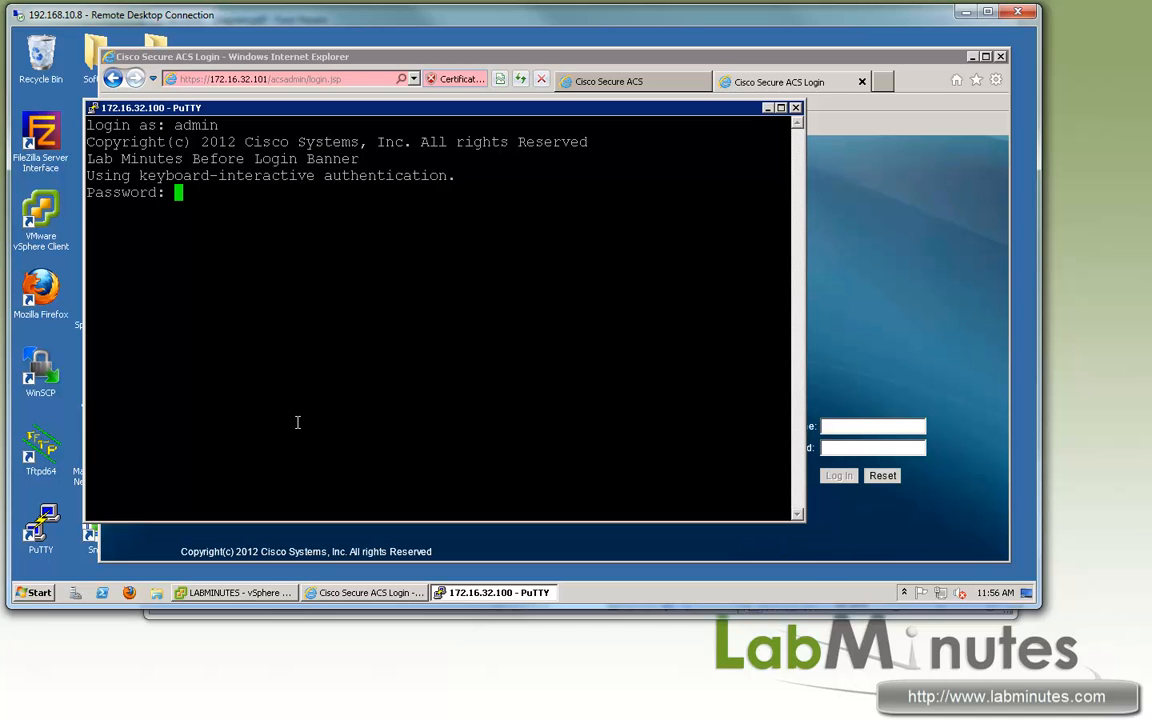
key("Return")
key("Return")
type("sg app sta")
key("BackSpace")
key("BackSpace")
key("BackSpace")
key("BackSpace")
key("BackSpace")
key("BackSpace")
key("BackSpace")
key("BackSpace")
key("BackSpace")
type("h app statu")
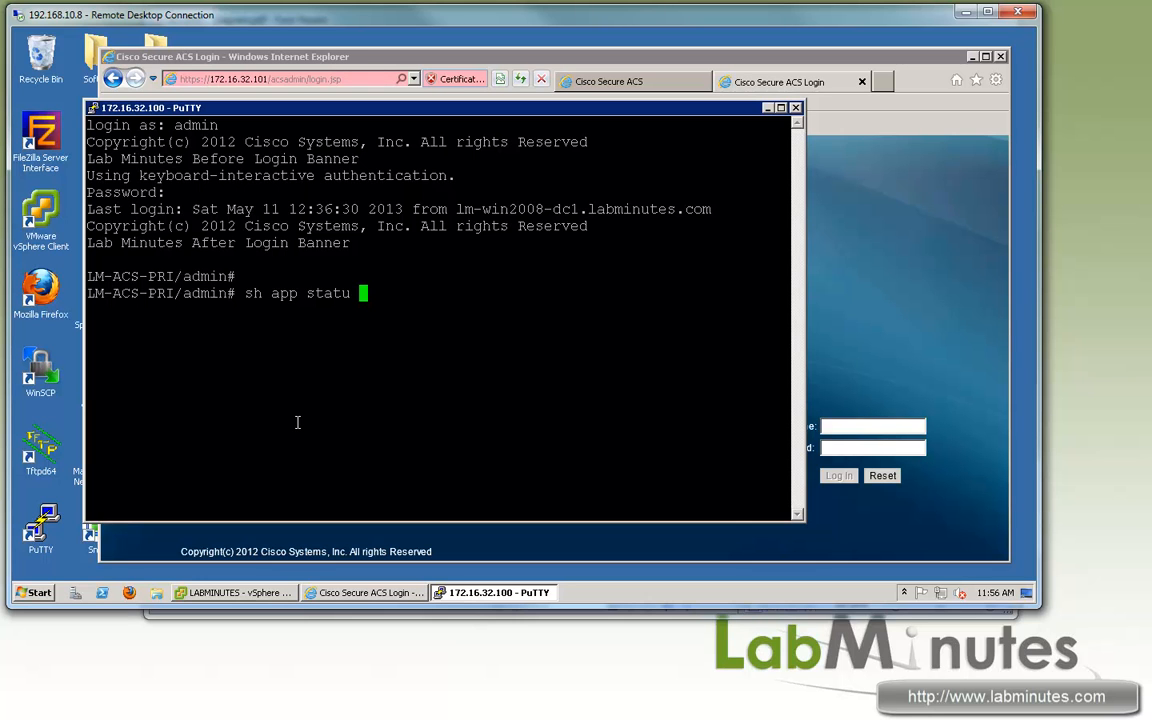
type("acs")
key("Return")
Step: SSH to 172.16.32.101 as admin and run 'sh app sta acs', which reports ACS stopping
double_click(51, 523)
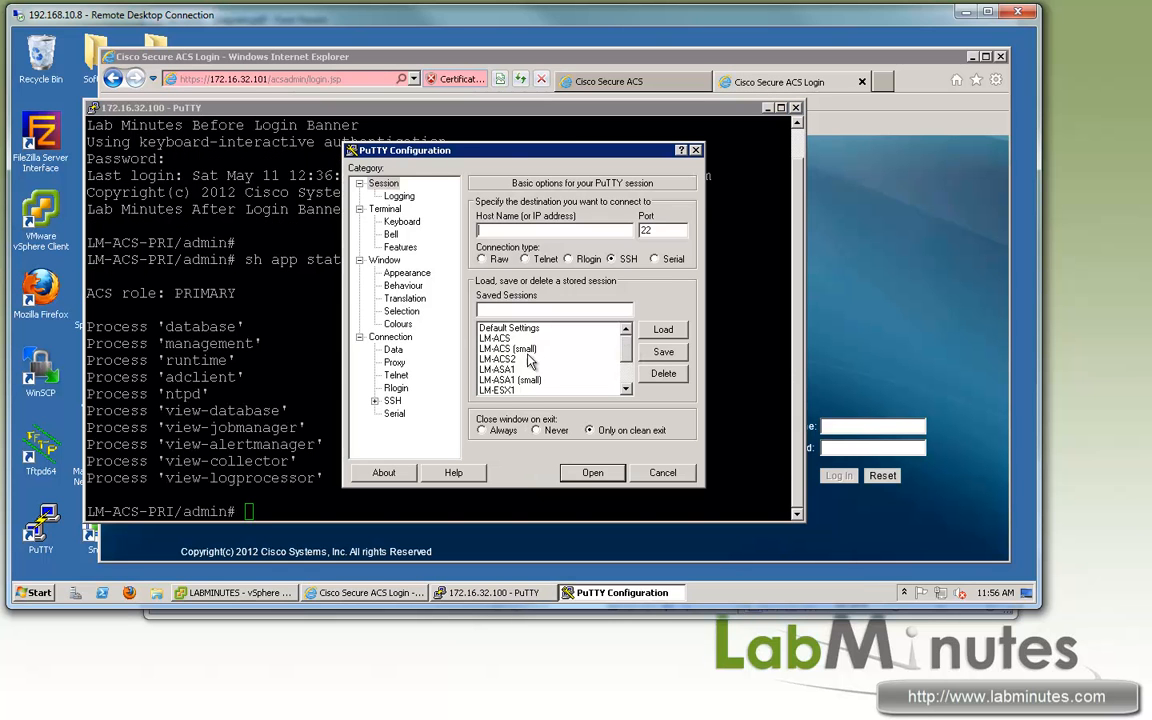
double_click(505, 360)
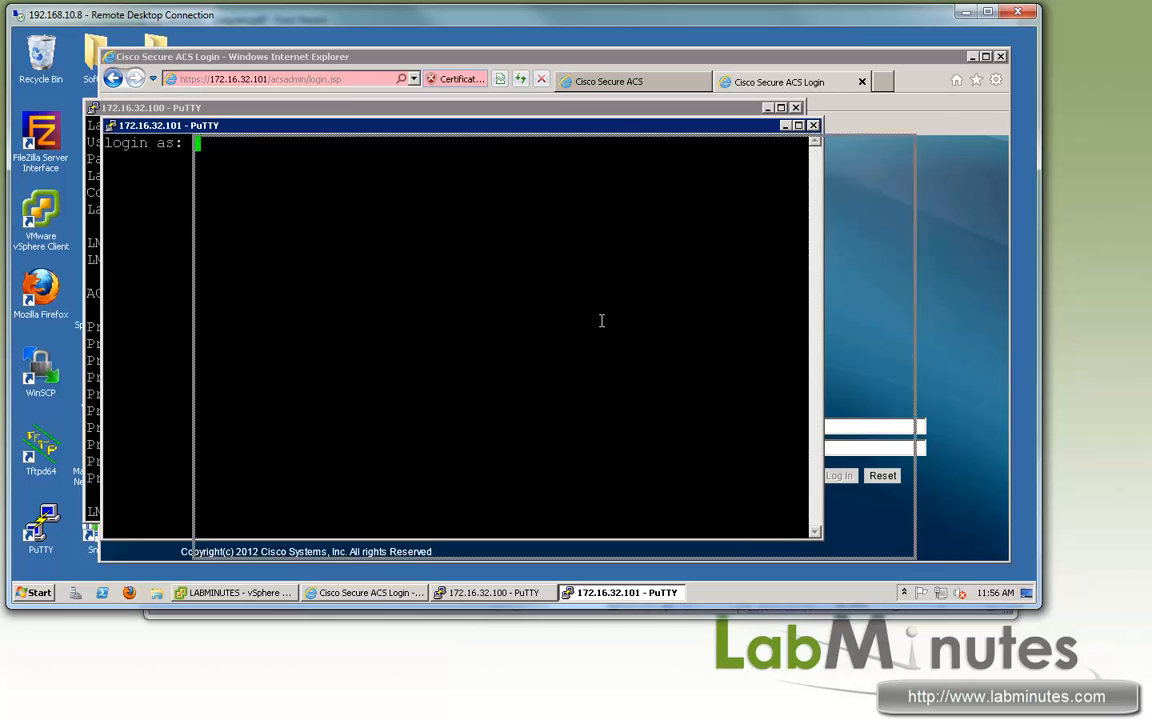
type("admin")
key("Return")
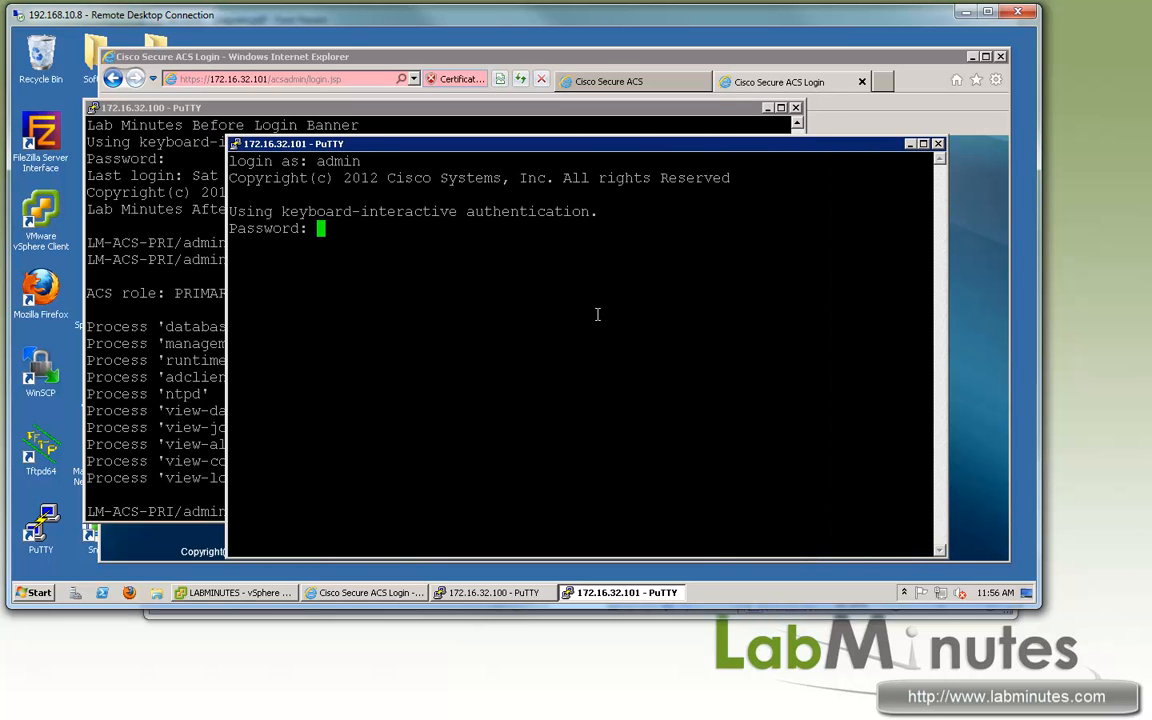
key("Return")
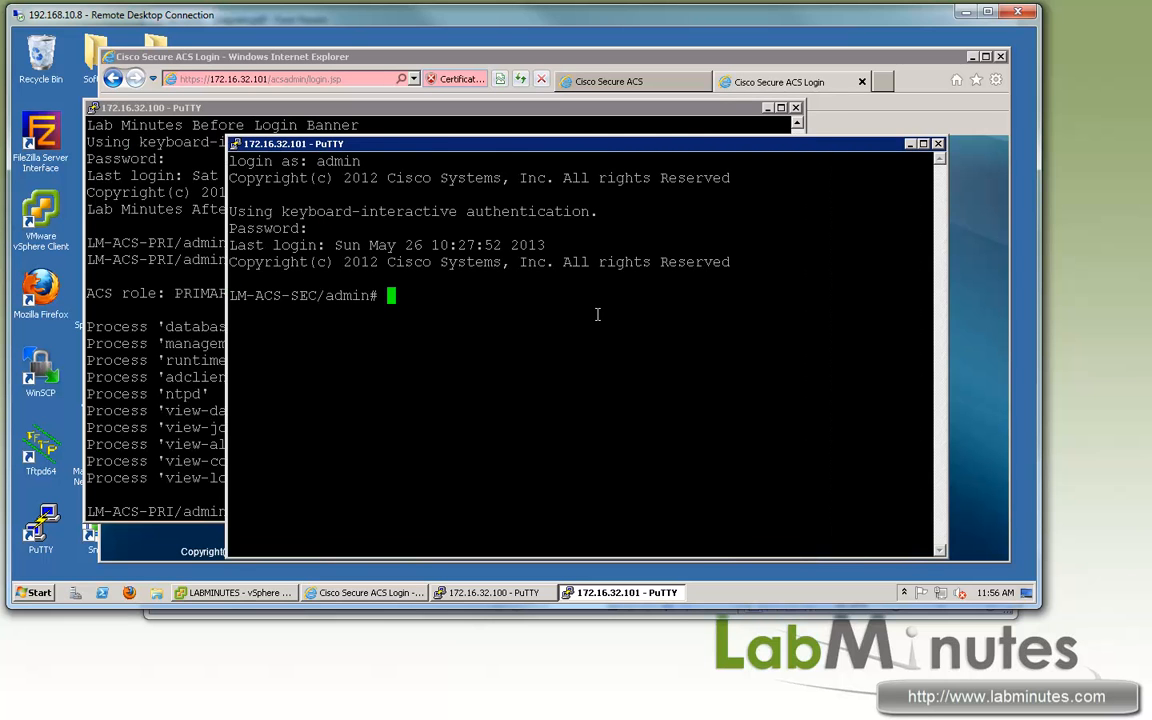
key("Return")
key("Return")
type("sh app st")
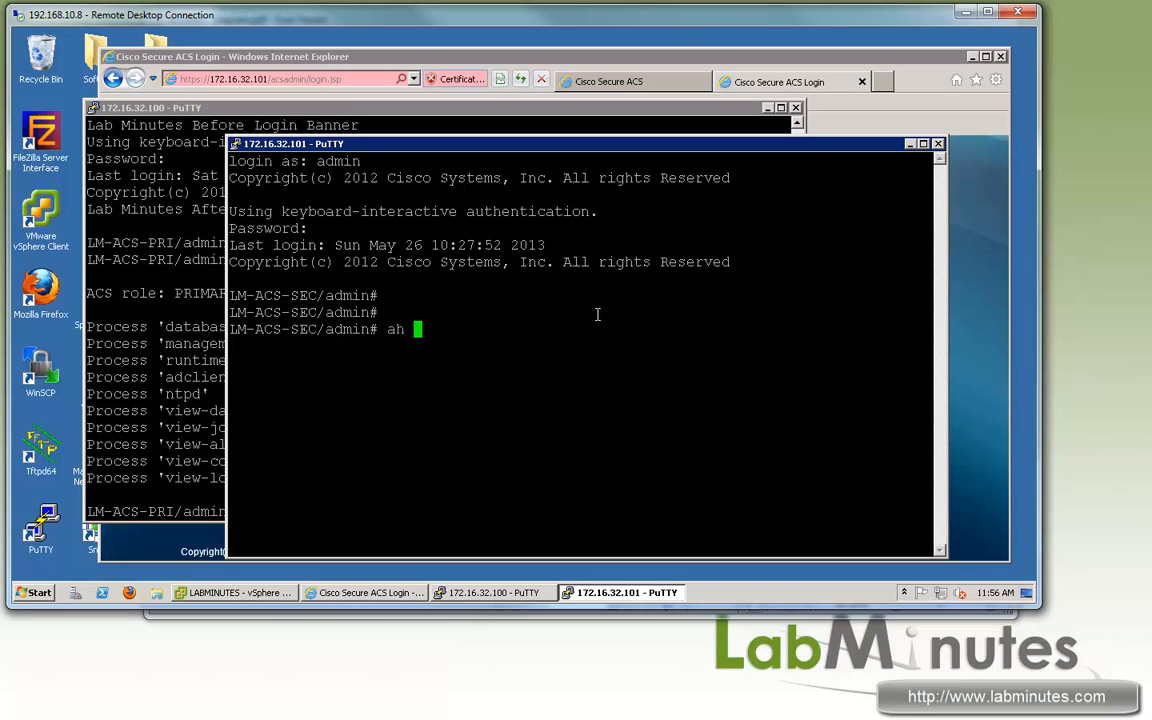
type("a acs")
key("Return")
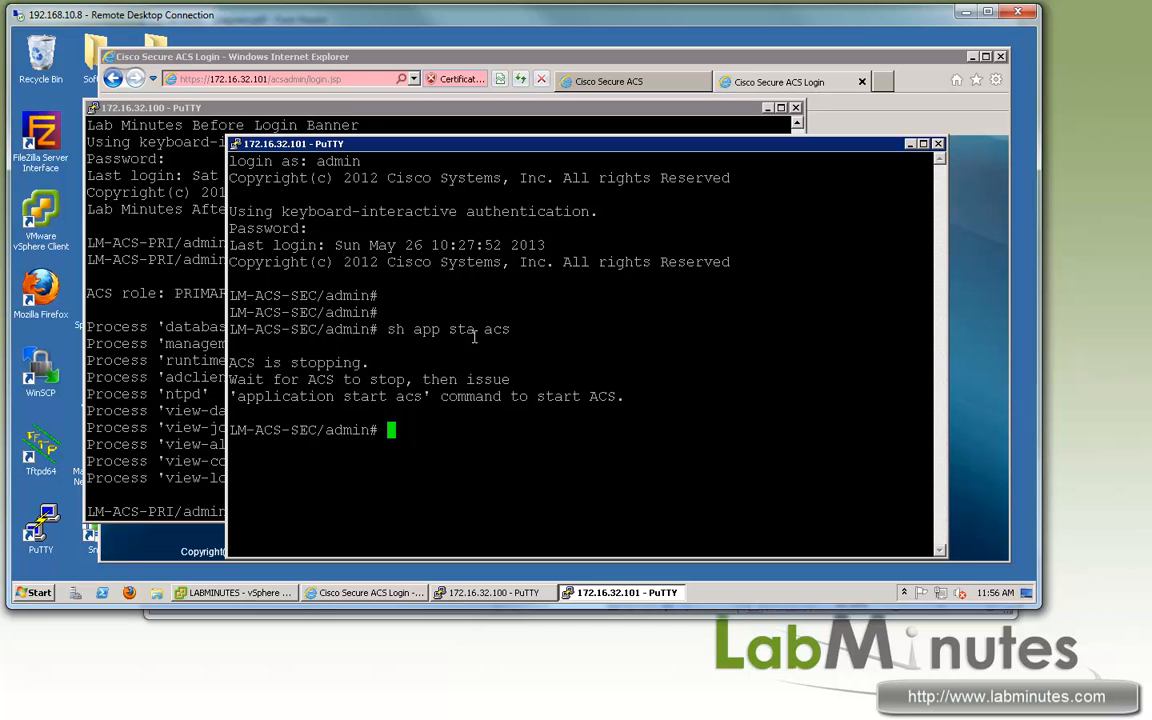
left_click_drag(291, 398, 527, 398)
left_click_drag(530, 145, 589, 146)
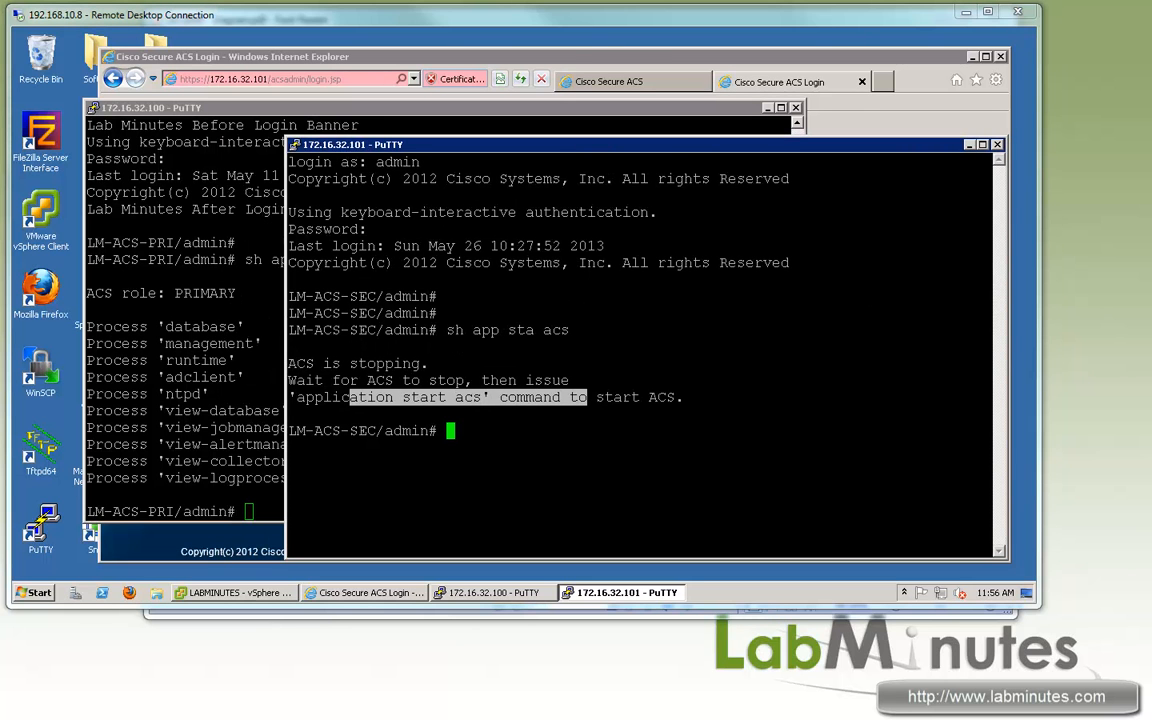
left_click_drag(636, 54, 635, 41)
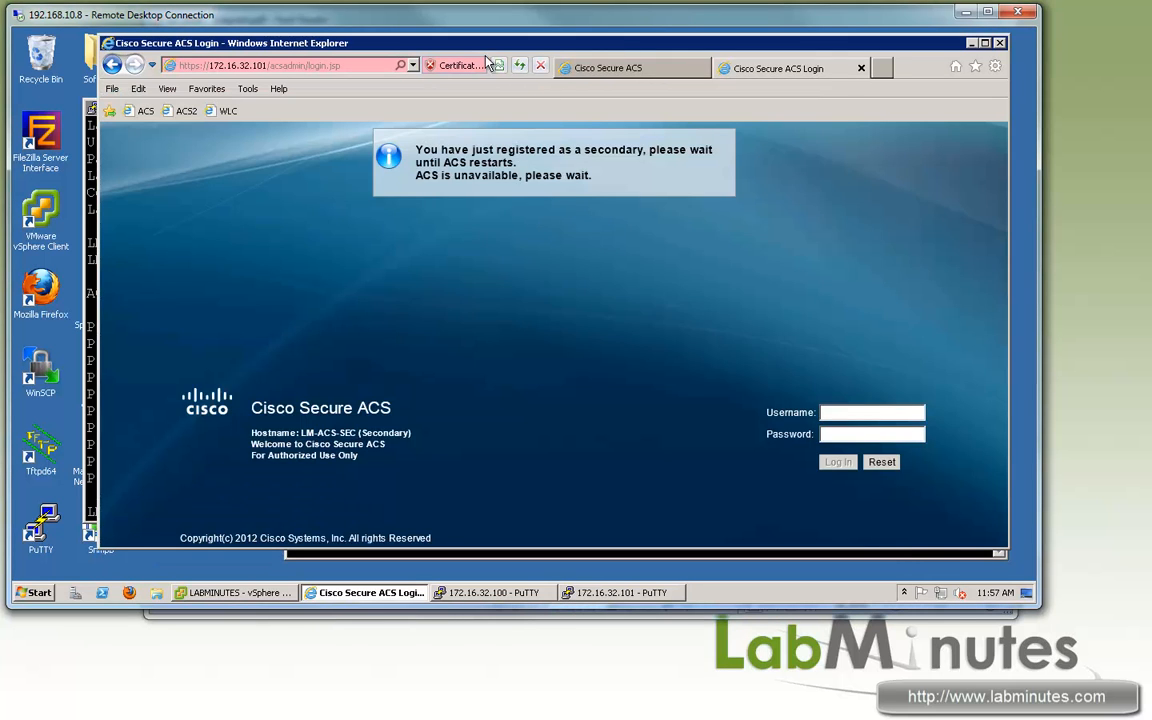
Step: Select LM-ACS-SEC in Distributed System Management and reload the overview page
left_click(566, 70)
left_click(323, 392)
left_click(323, 392)
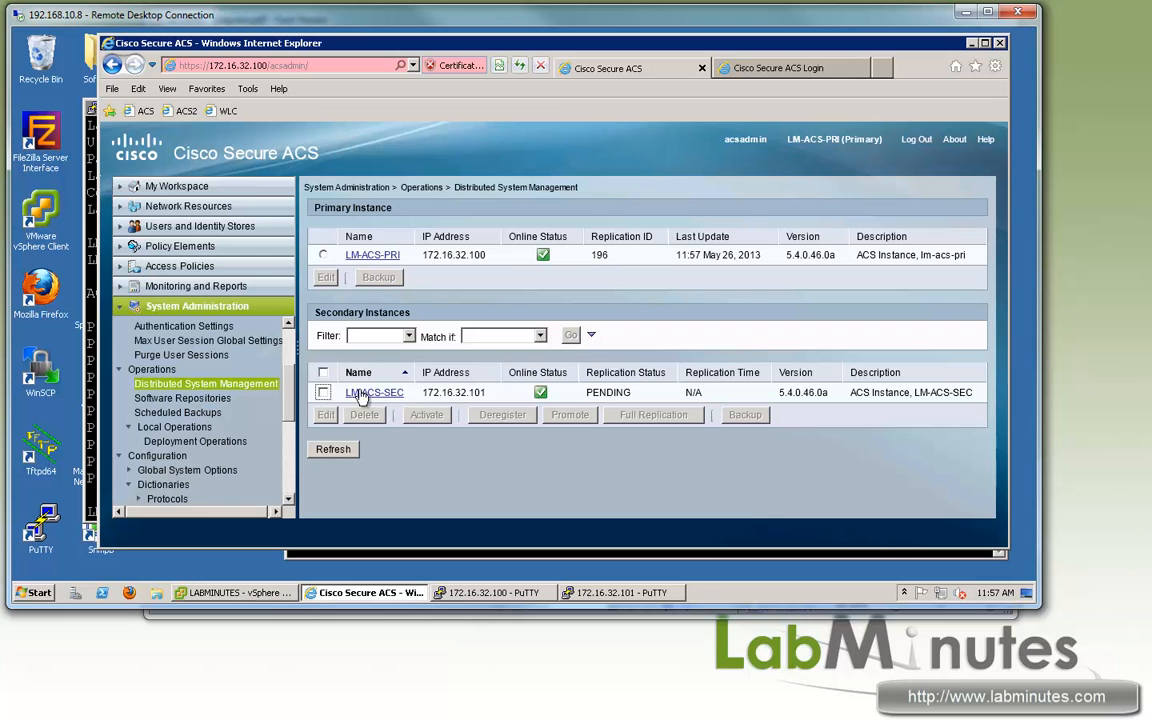
left_click(323, 392)
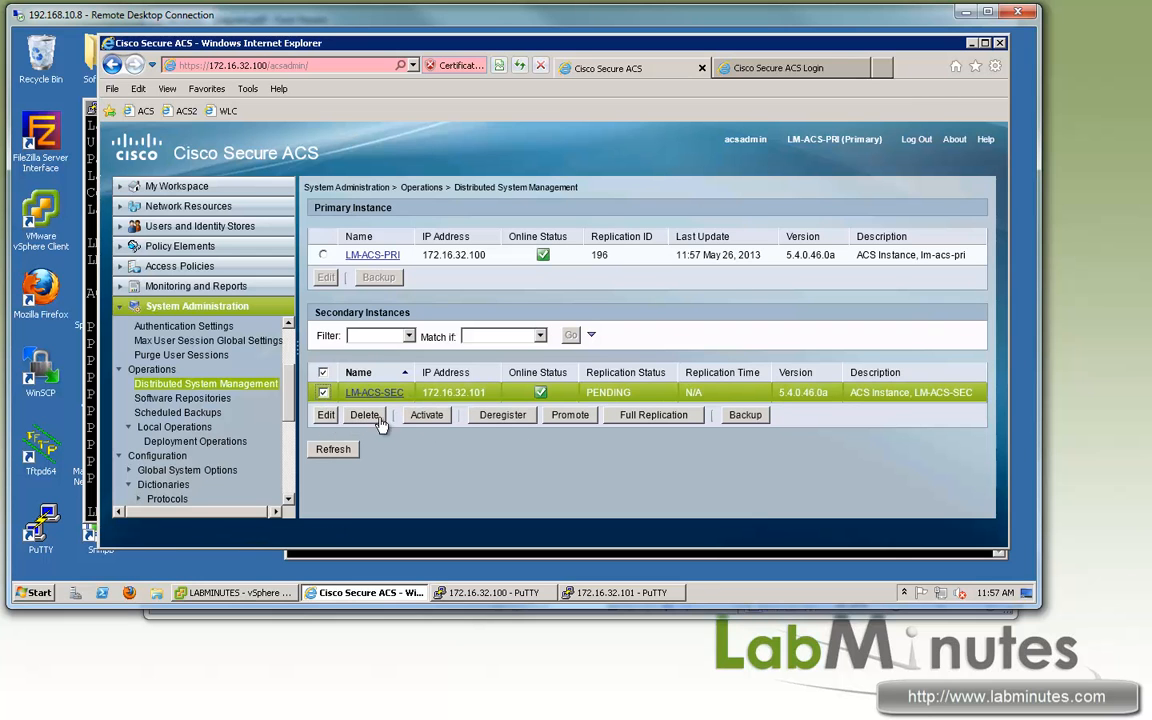
left_click(326, 414)
left_click(112, 65)
left_click(222, 385)
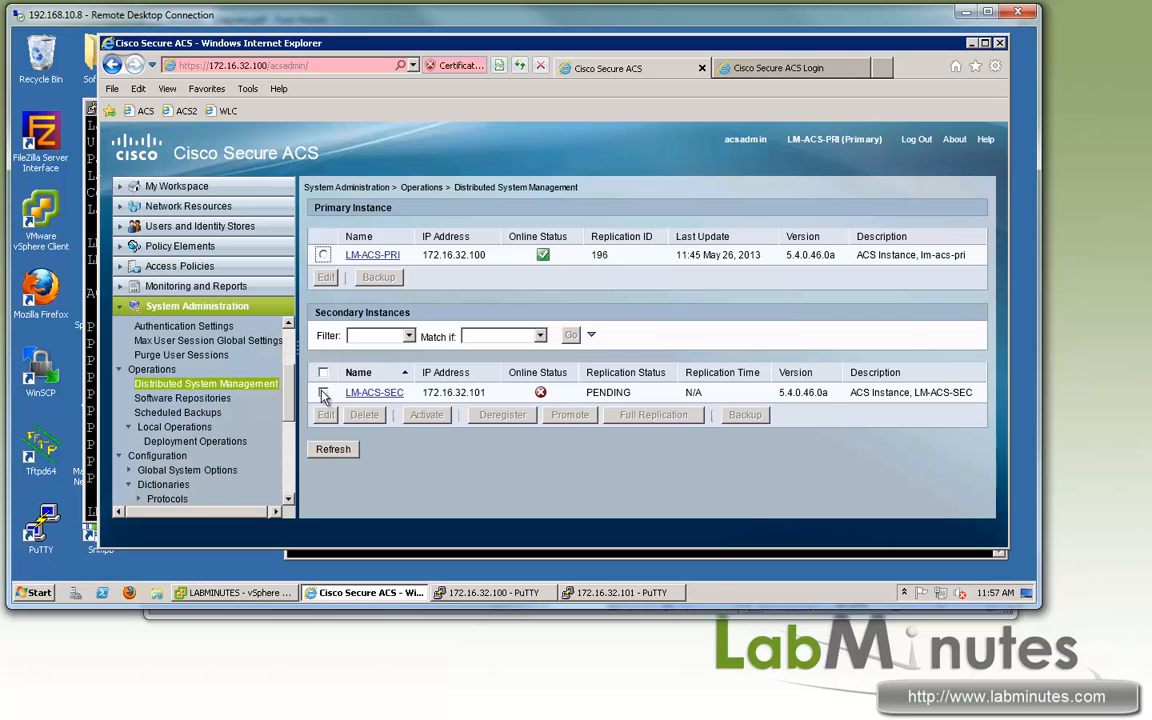
Step: Refresh until LM-ACS-SEC shows replication UPDATED, then bring up the 172.16.32.101 PuTTY session
left_click(323, 392)
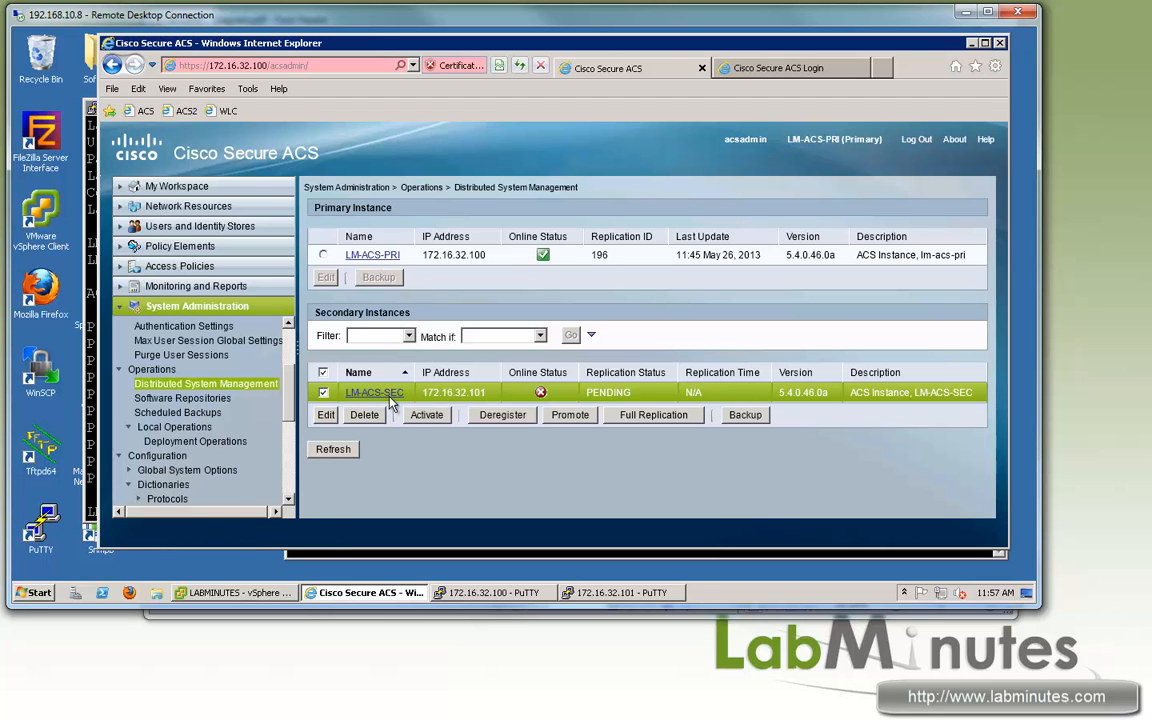
left_click(340, 449)
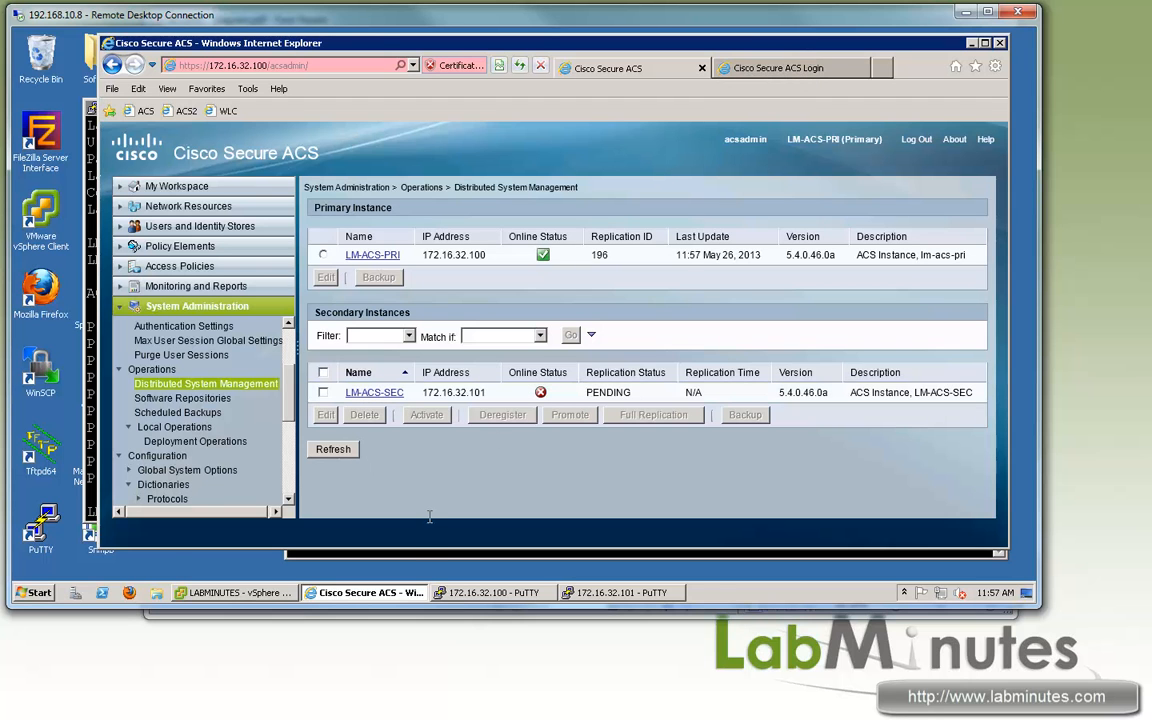
left_click(413, 548)
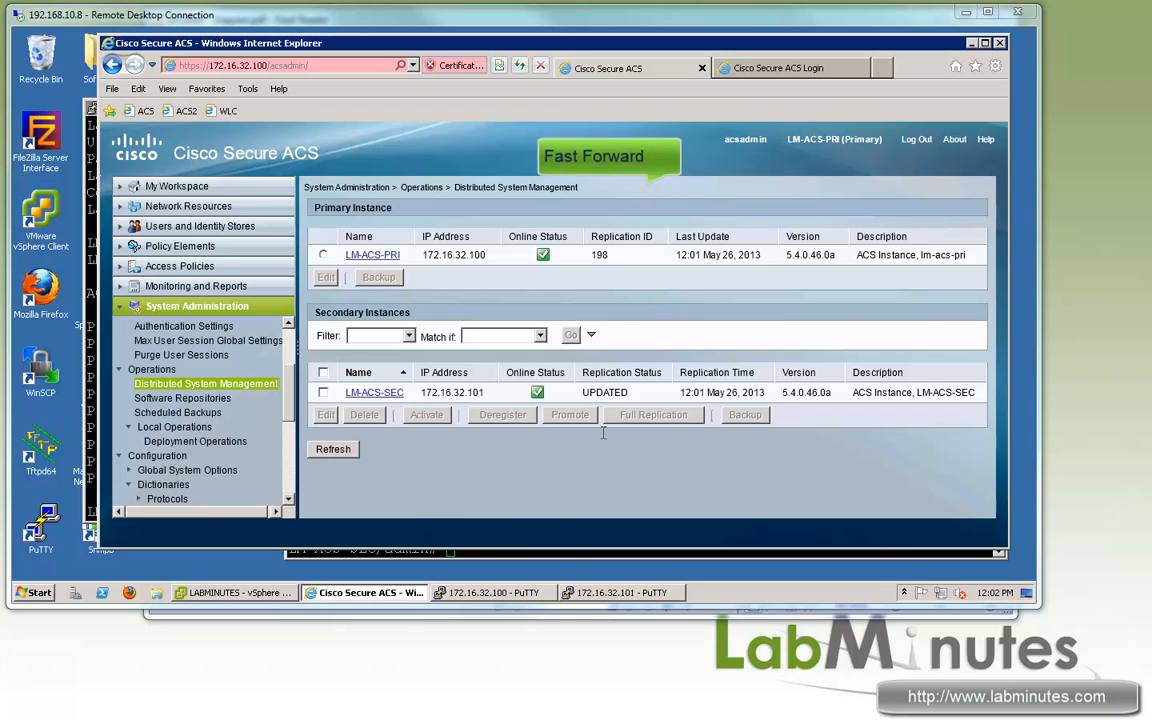
left_click(573, 553)
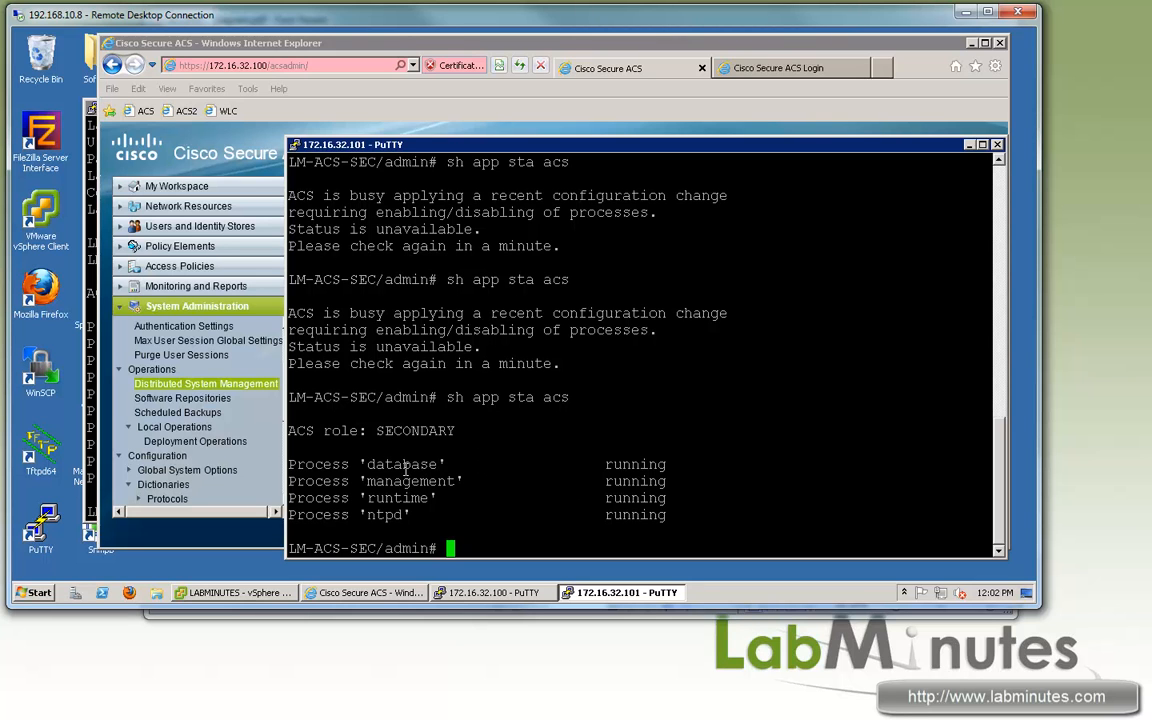
Step: Compare terminals: primary shows PRIMARY; secondary shows SECONDARY with database, management, runtime and ntpd running
left_click_drag(372, 463, 661, 514)
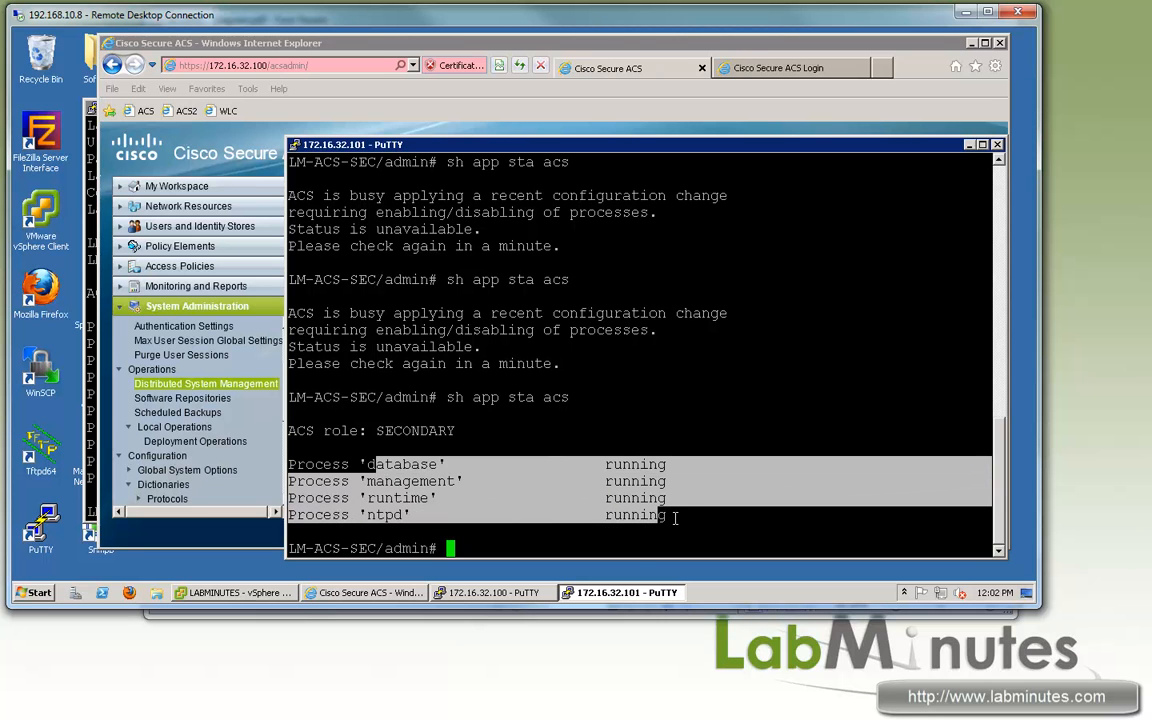
double_click(398, 467)
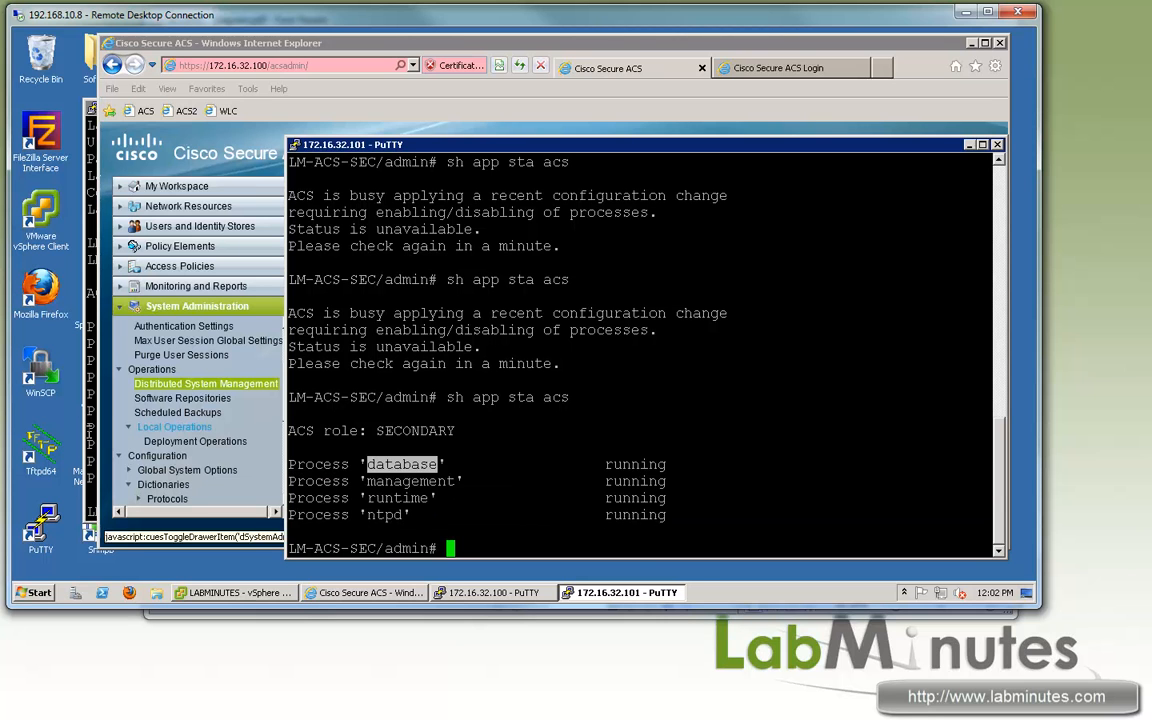
left_click(88, 436)
left_click(874, 365)
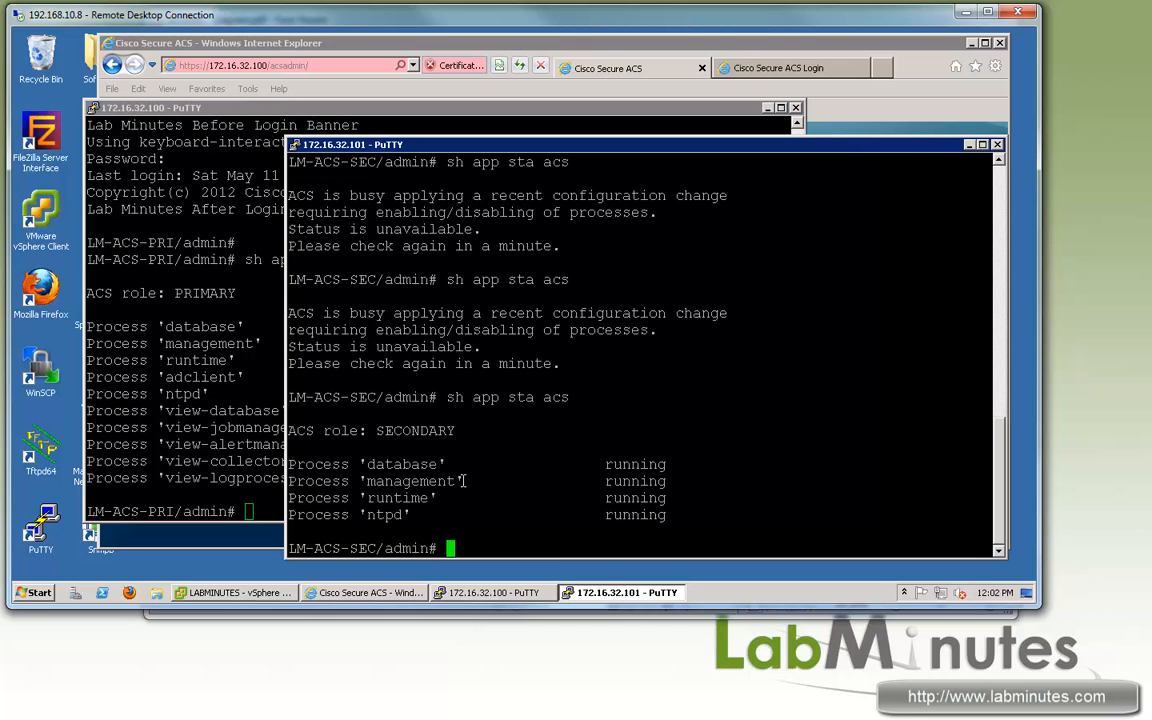
left_click_drag(368, 465, 661, 517)
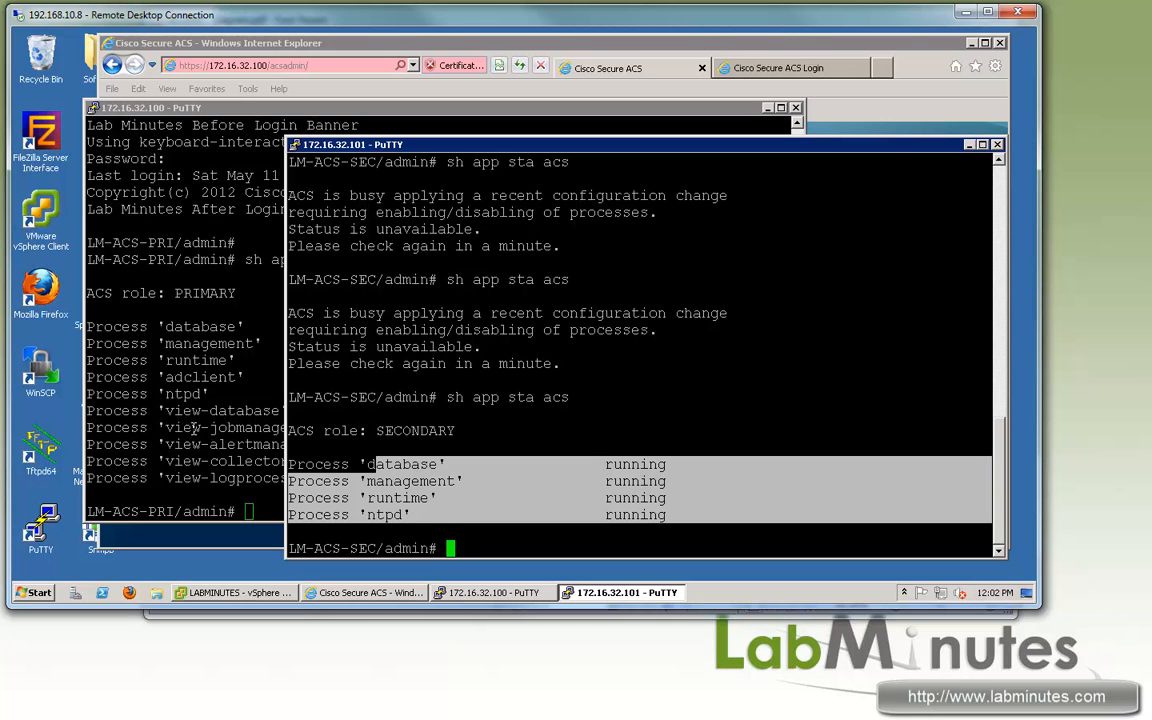
left_click(612, 430)
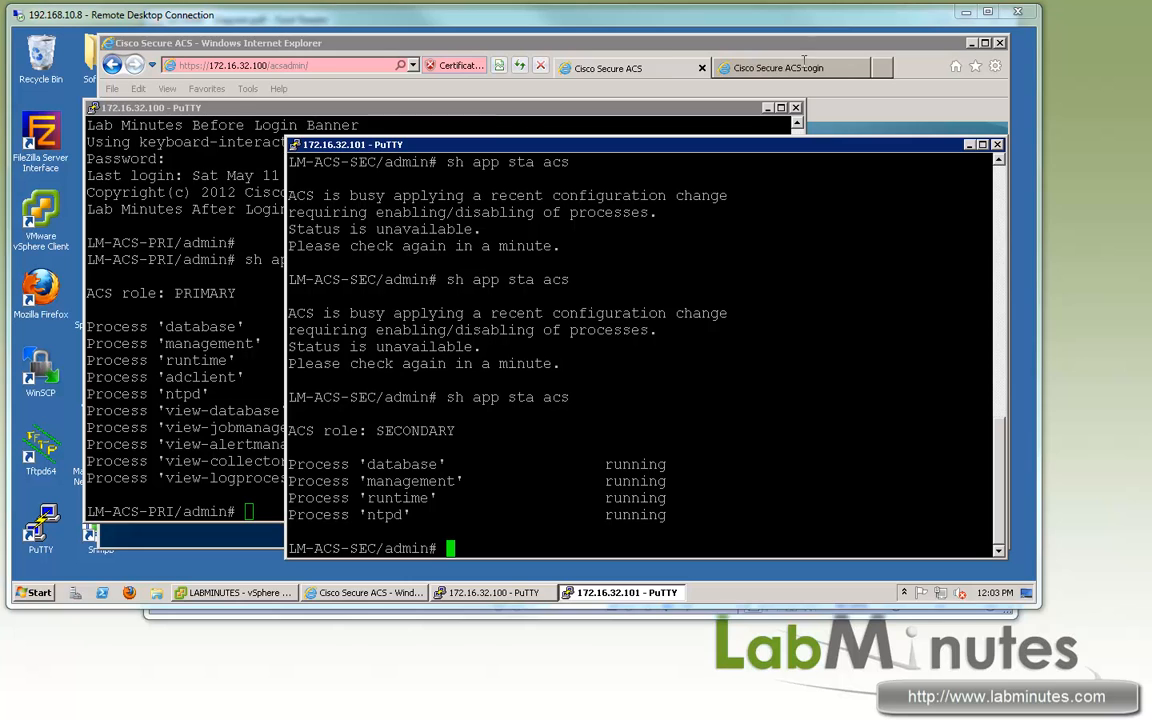
Step: Log in to the secondary LM-ACS-SEC console with the admin account
left_click(725, 66)
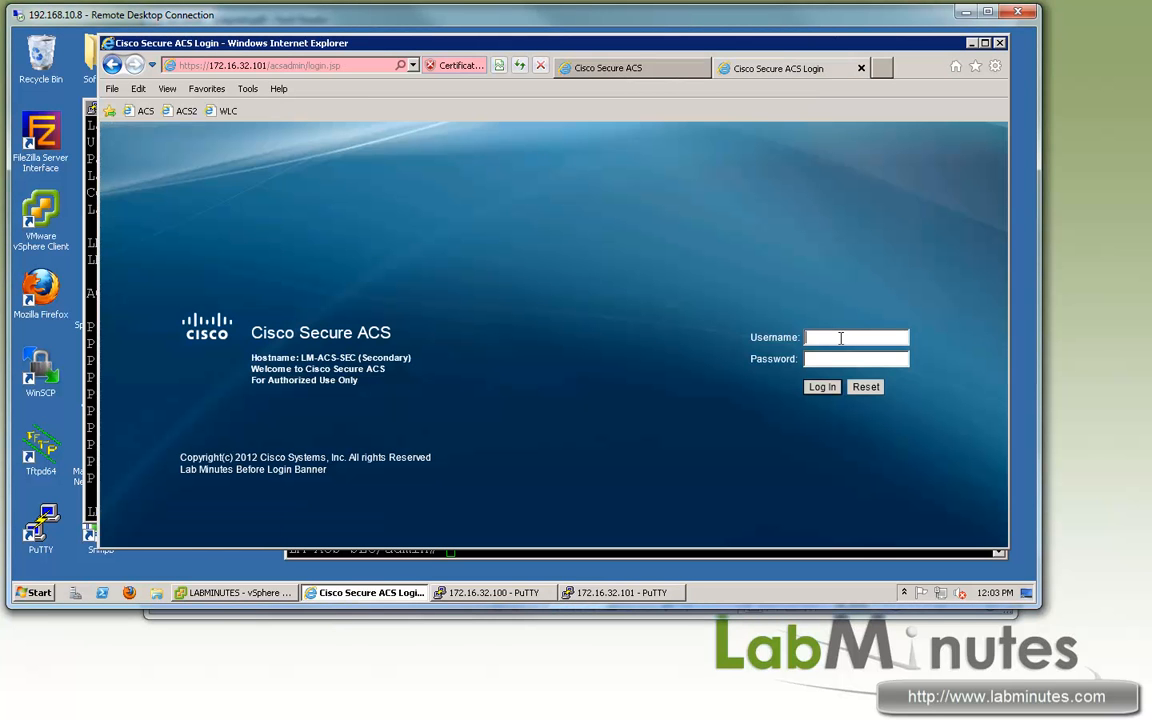
left_click(841, 338)
type("acsadmin")
key("Tab")
type("••••••")
key("Return")
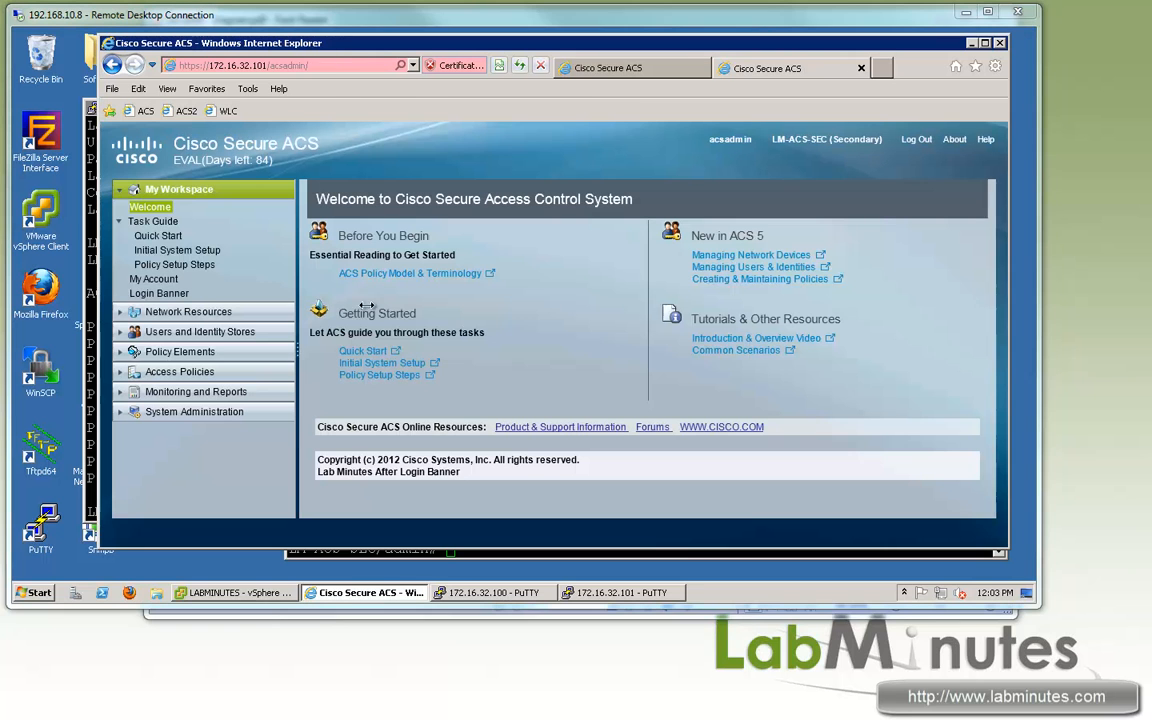
Step: View the replicated Network Devices list (FW1, LM-WLC1, SW1) and tick SW1
left_click(122, 314)
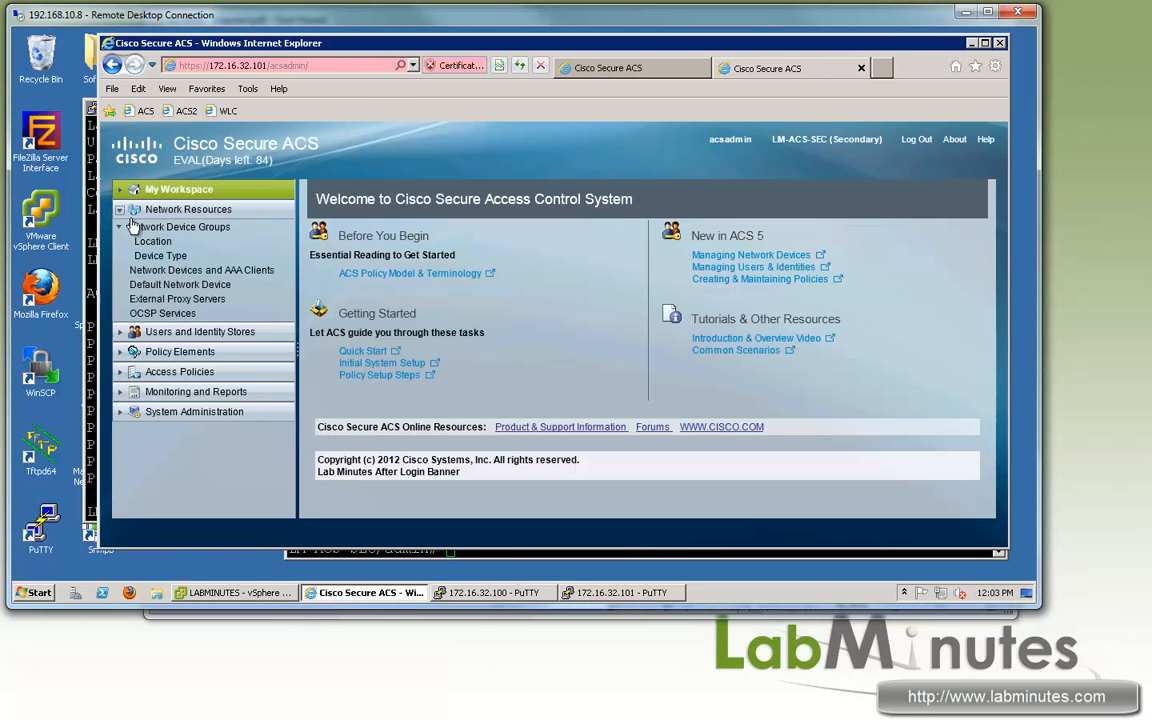
left_click(200, 270)
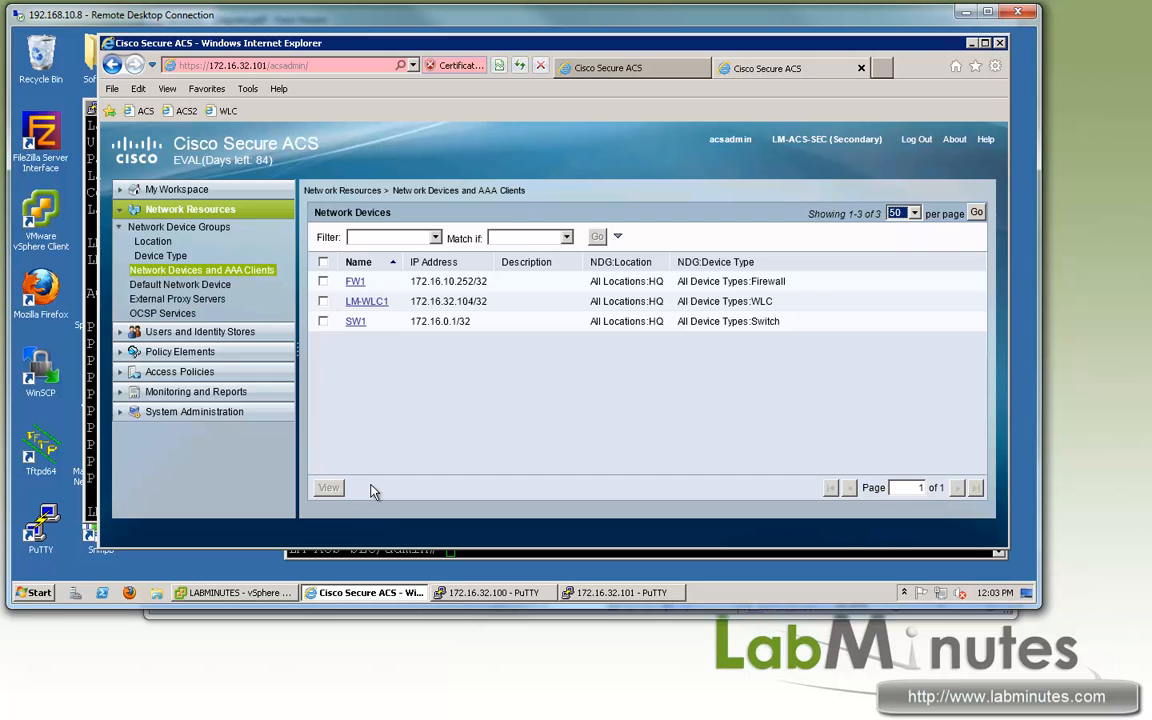
left_click(323, 321)
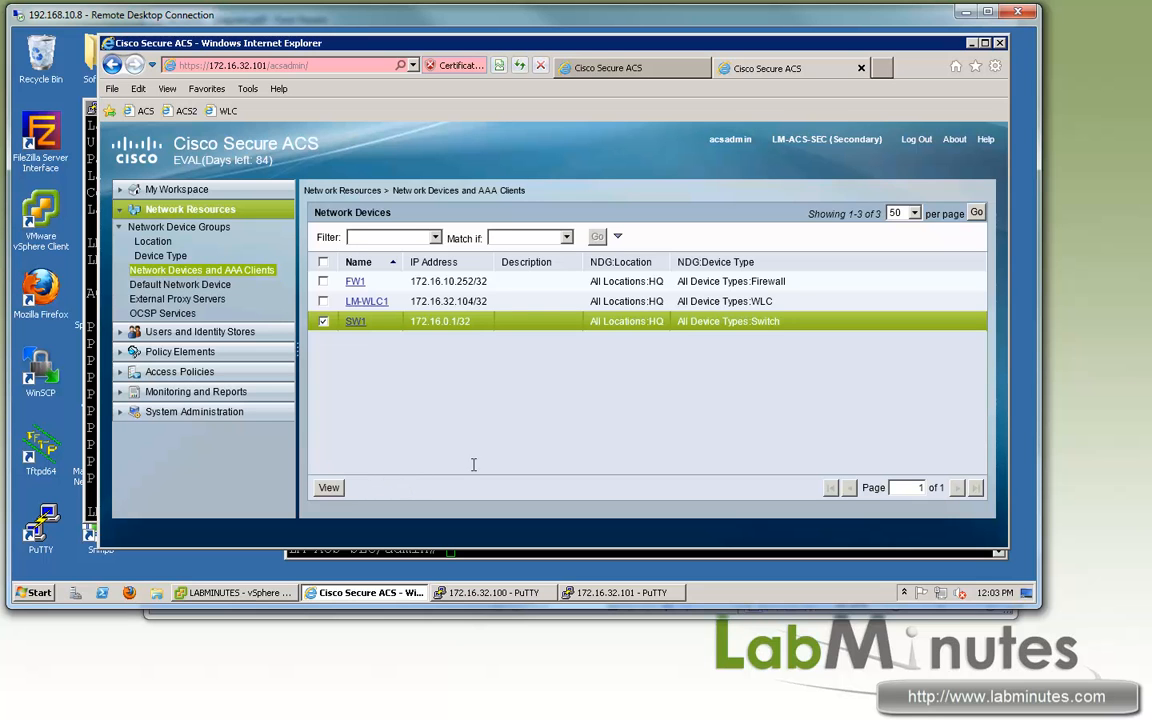
left_click(580, 67)
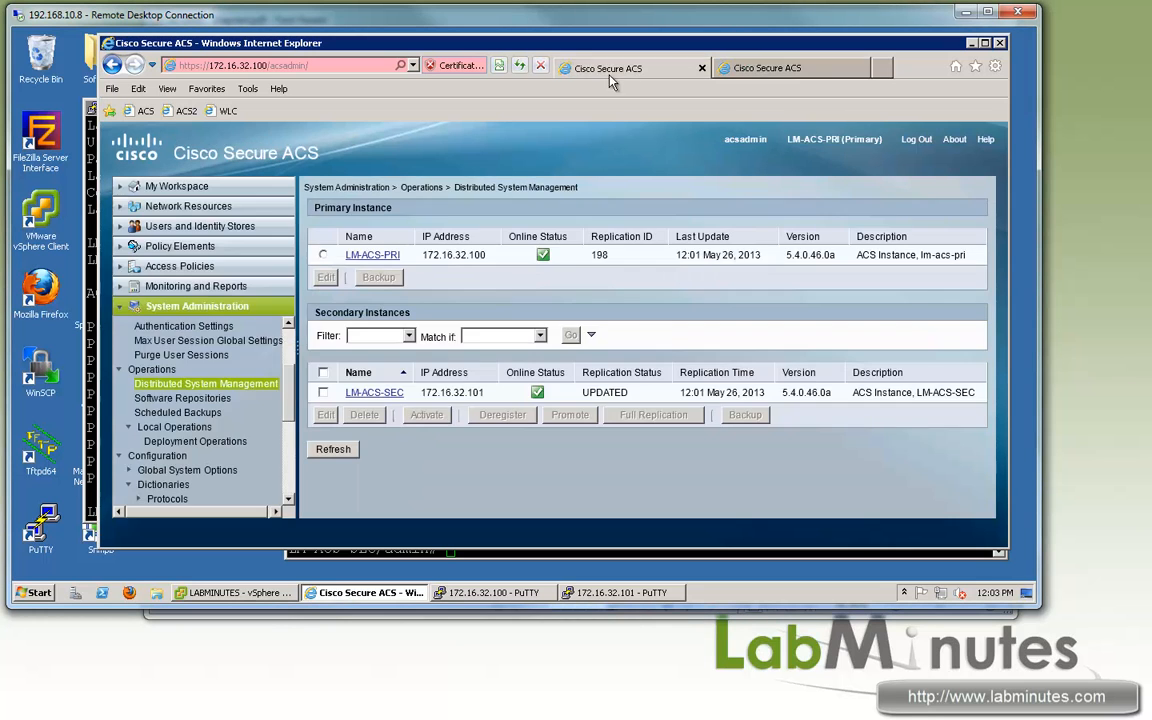
left_click(118, 208)
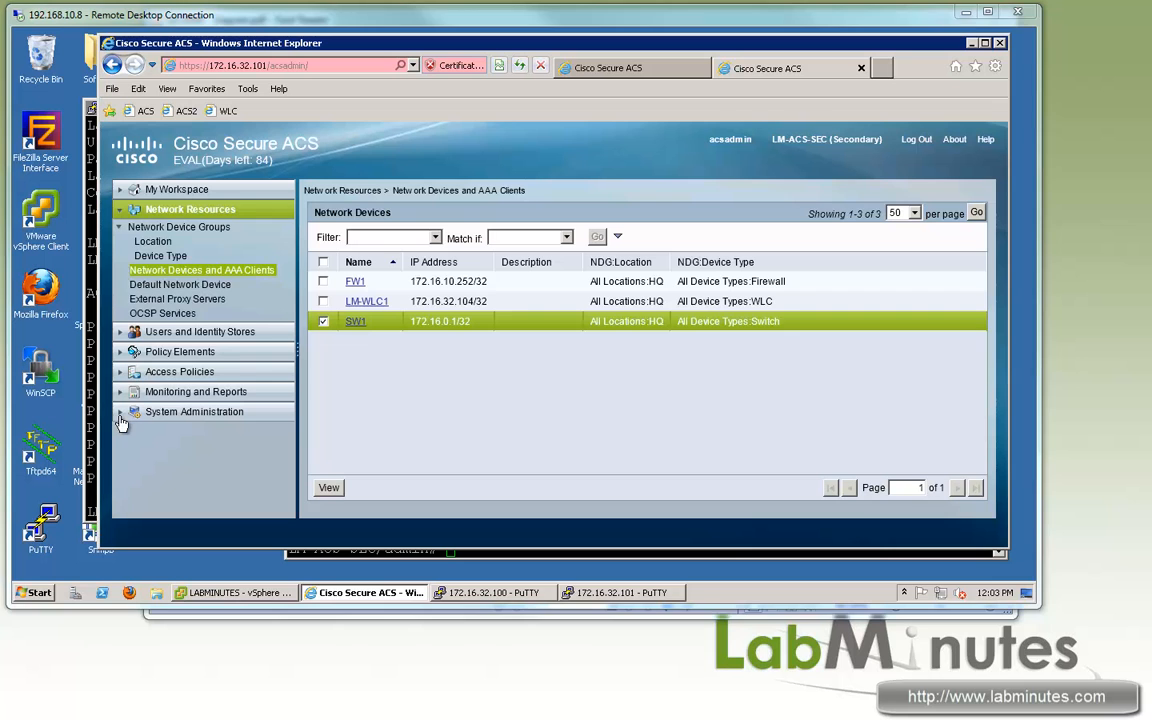
left_click(160, 411)
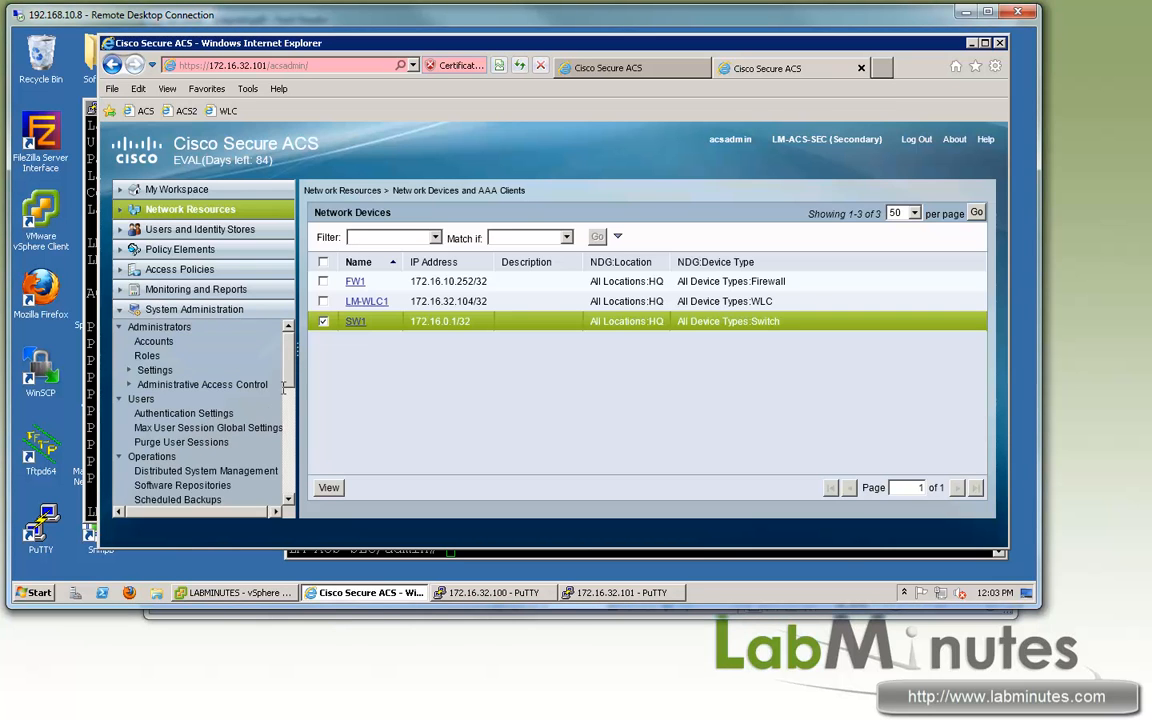
scroll(200, 400, "down", 3)
Step: Open the secondary's Deployment Operations and the primary's Distributed System Management page
left_click(180, 397)
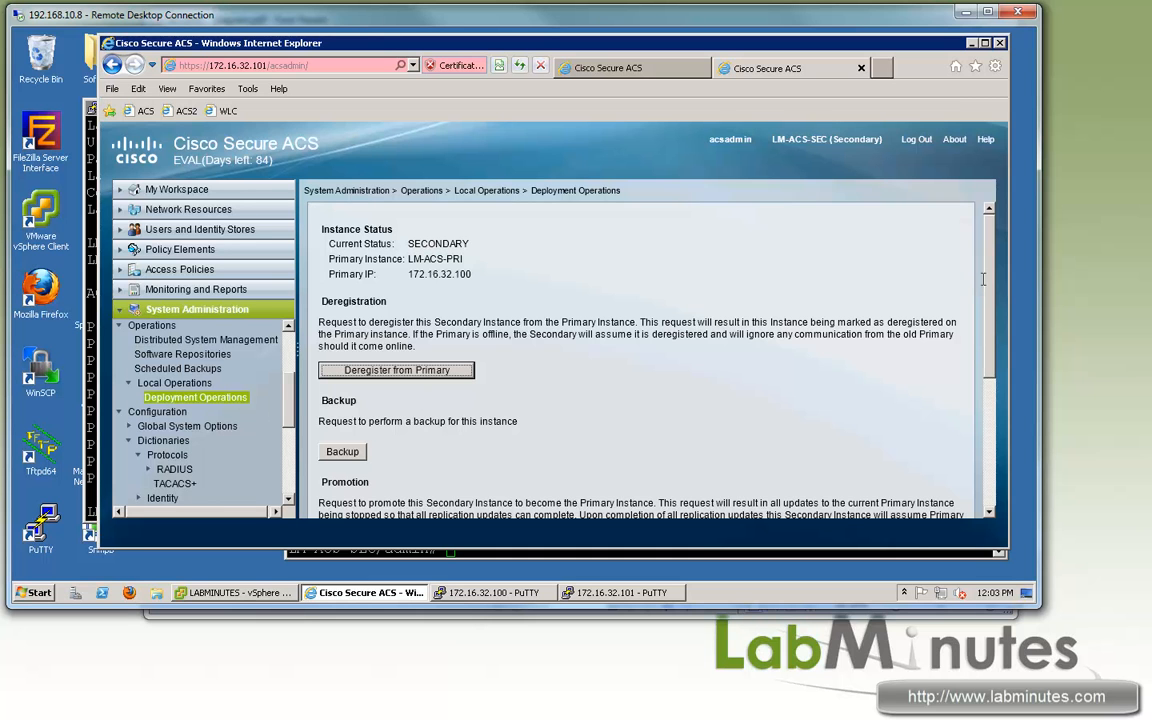
scroll(865, 400, "down", 3)
scroll(867, 412, "up", 2)
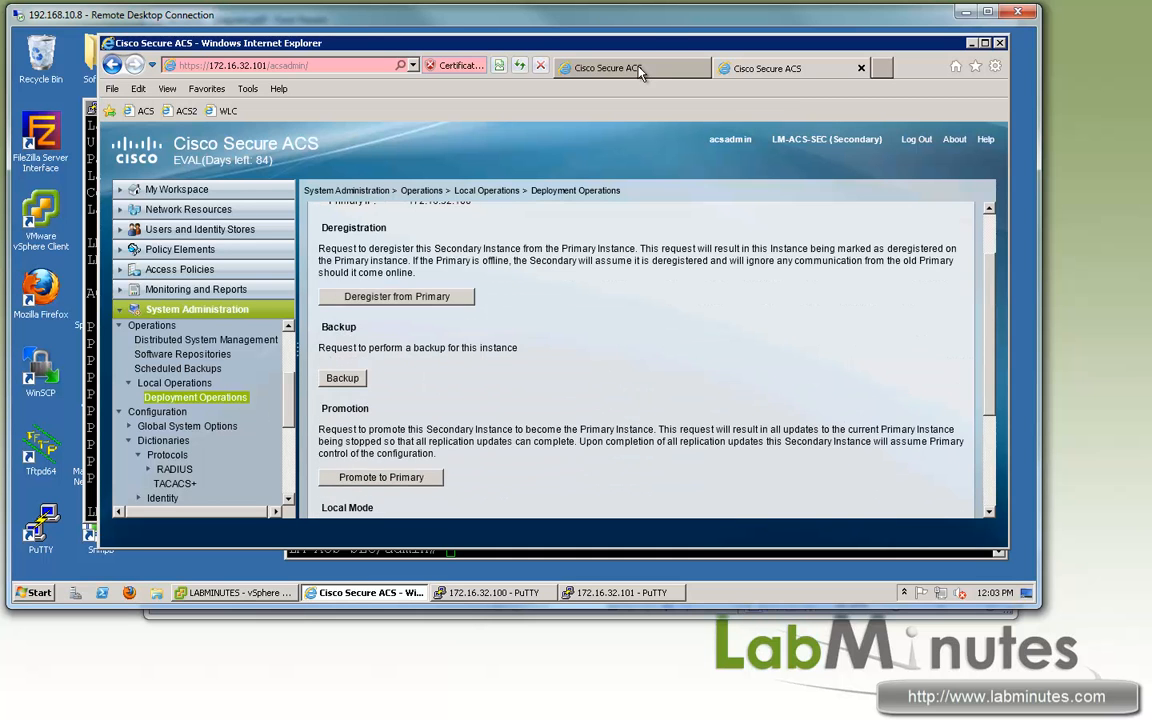
left_click(640, 70)
left_click(157, 421)
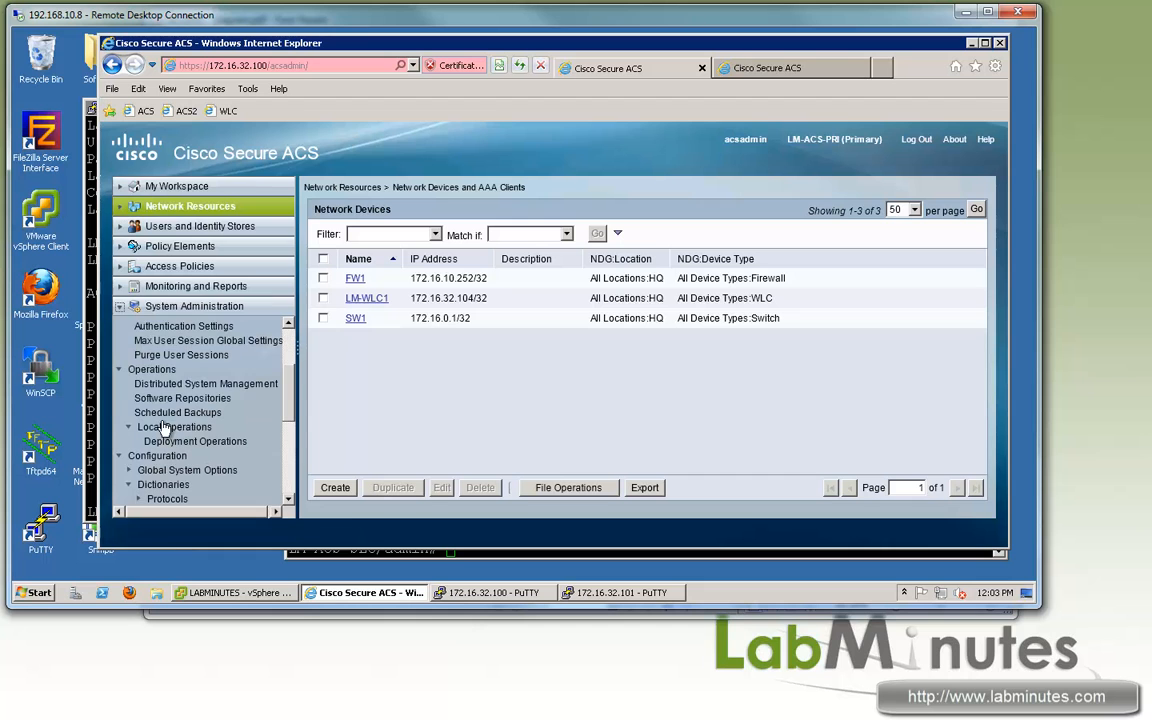
left_click(196, 385)
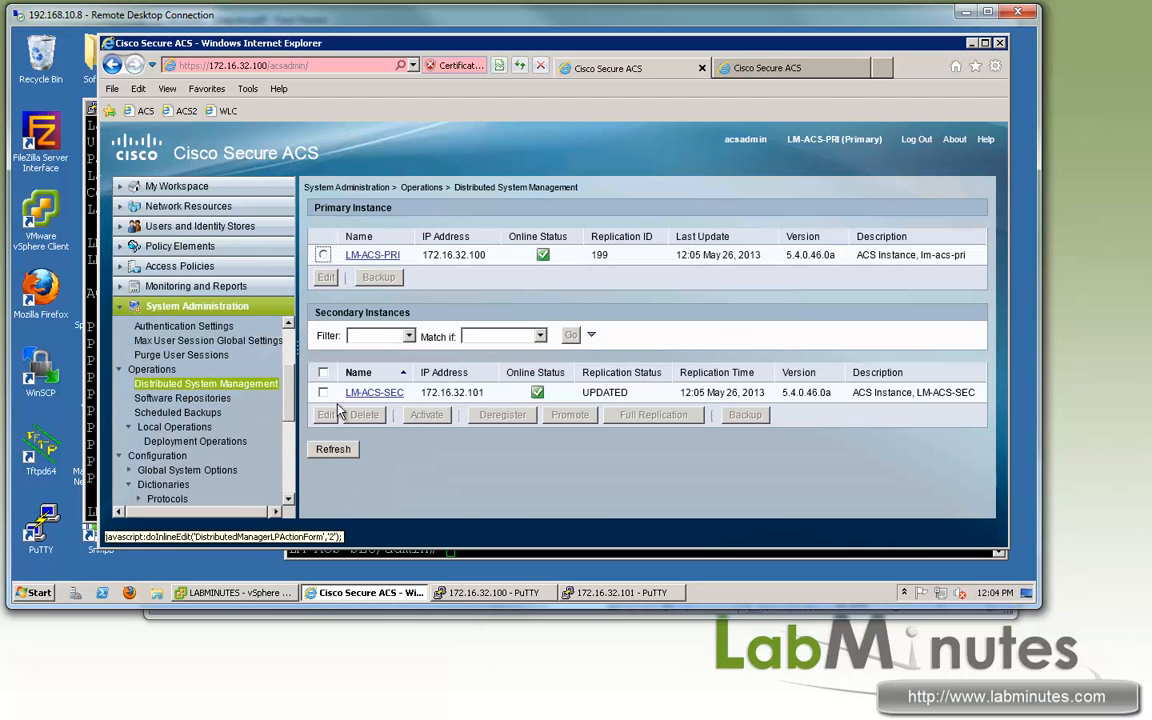
Step: Review the secondary's deregister, backup, promote, local mode and full replication options
left_click(730, 68)
left_click_drag(993, 315, 991, 376)
scroll(468, 216, "up", 1)
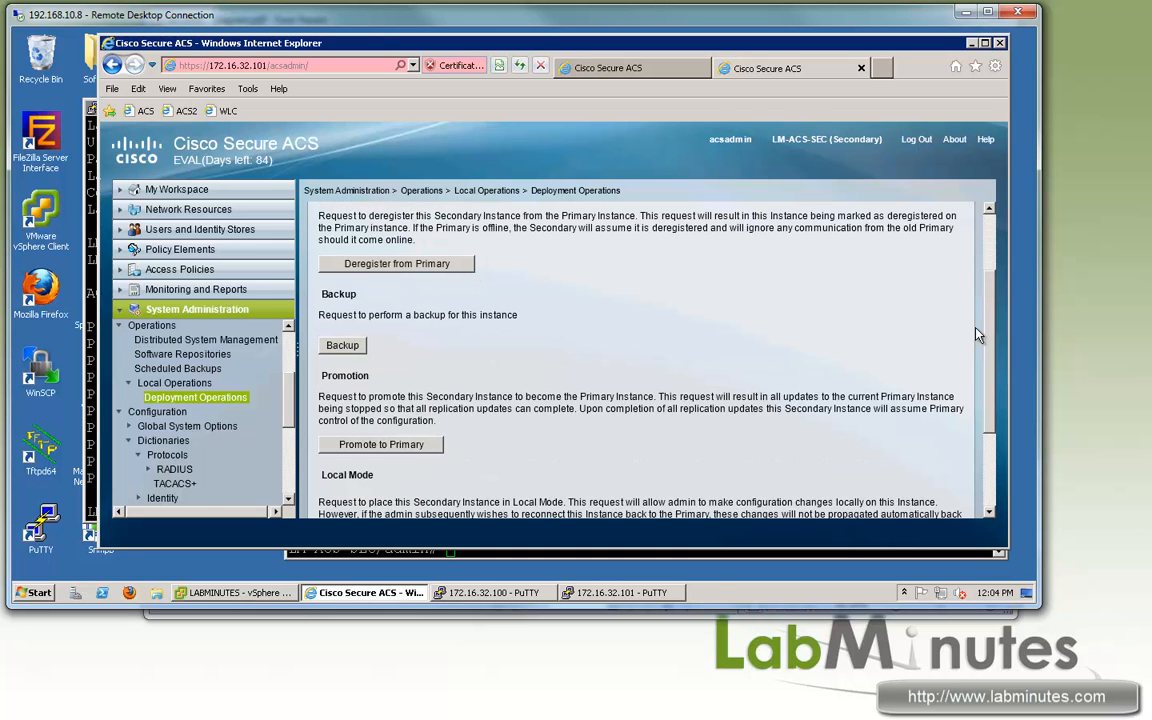
scroll(868, 352, "down", 2)
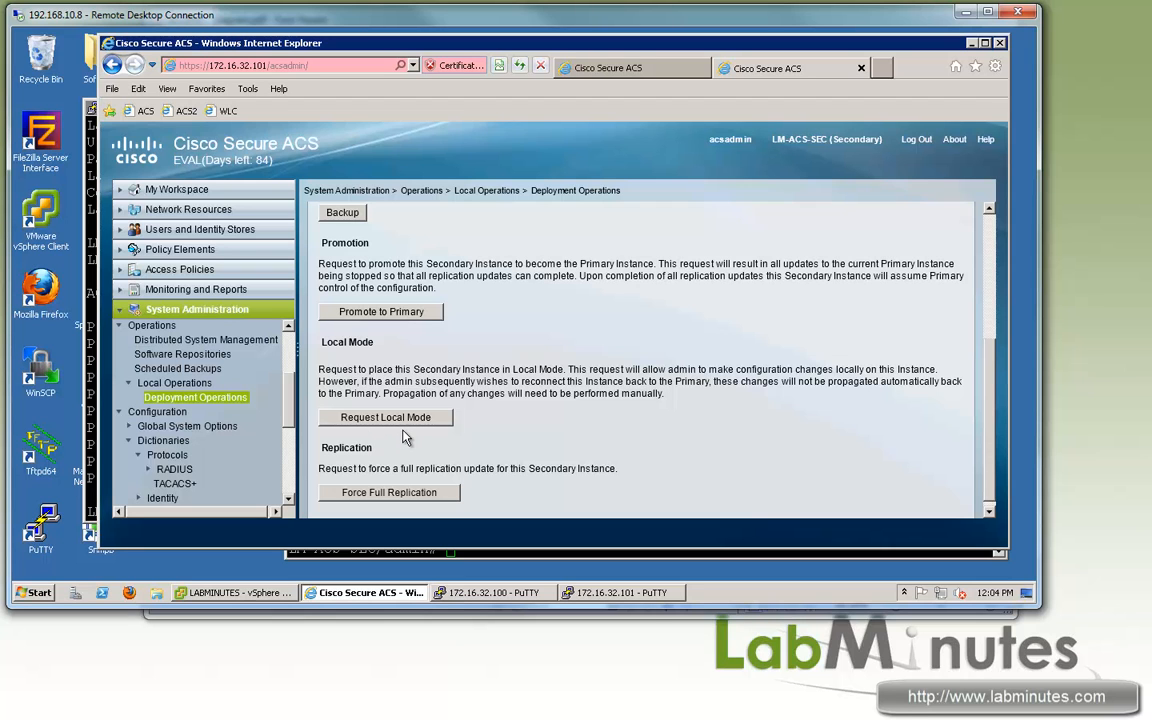
left_click_drag(577, 468, 330, 450)
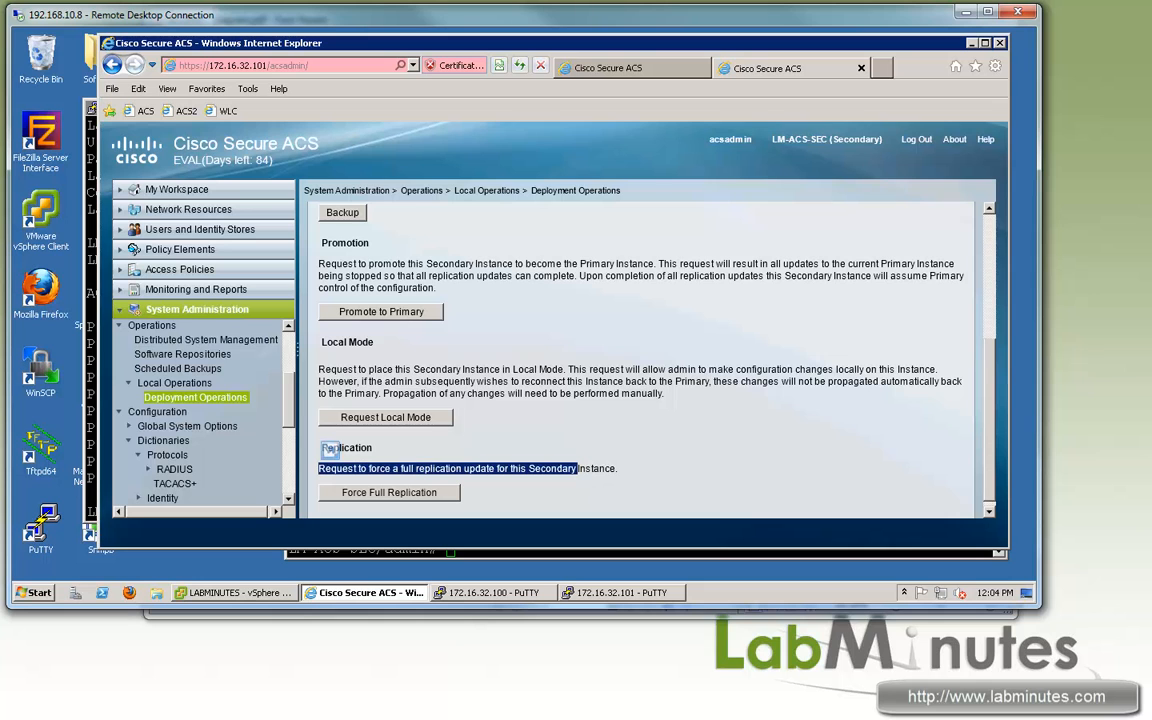
left_click_drag(288, 398, 294, 330)
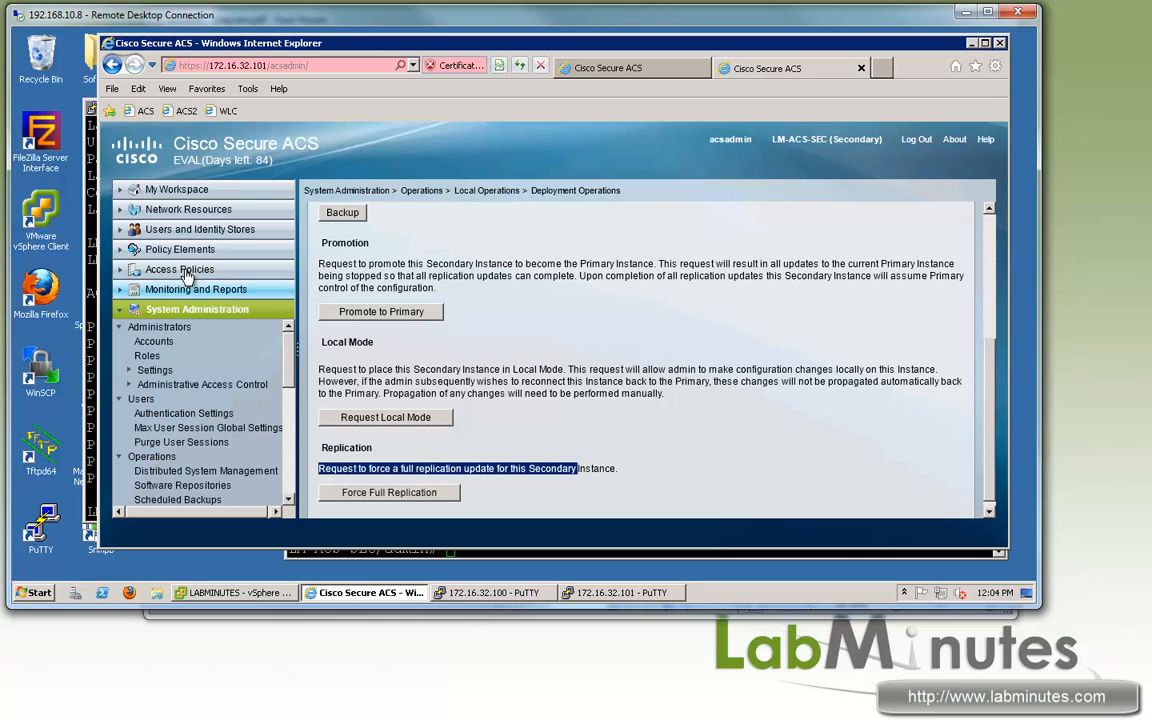
Step: Open the secondary's Active Directory settings and check its Joined to Domain status
left_click(120, 248)
left_click(120, 230)
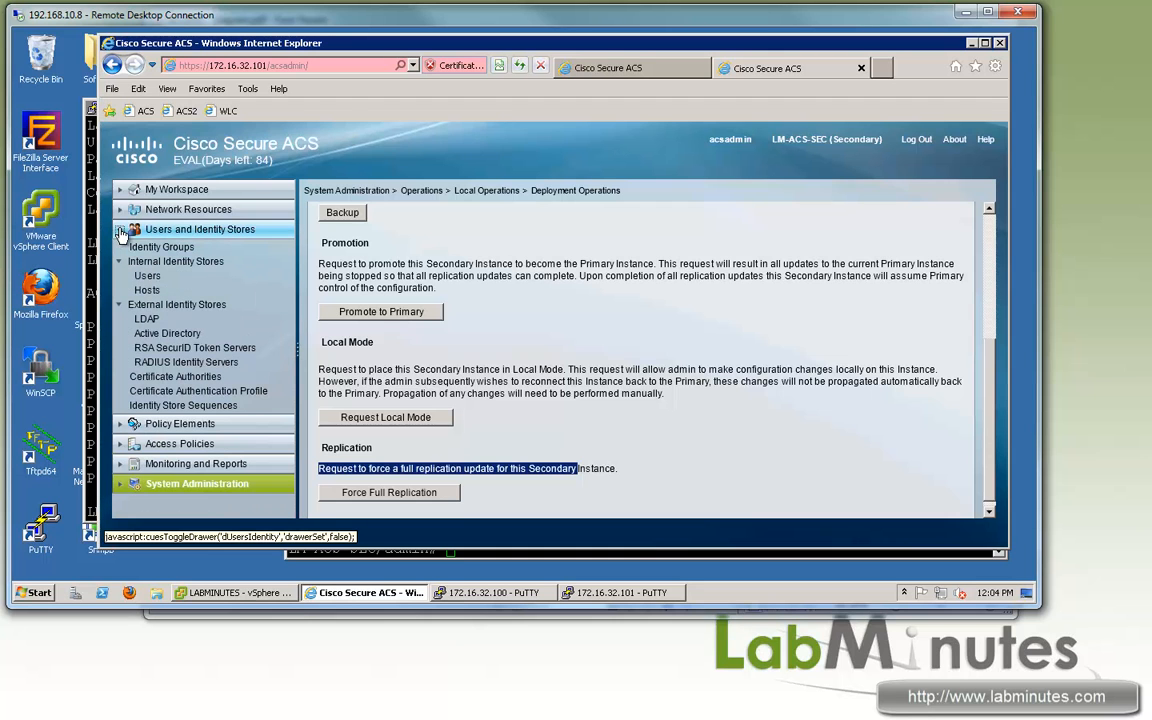
left_click(147, 275)
left_click(165, 338)
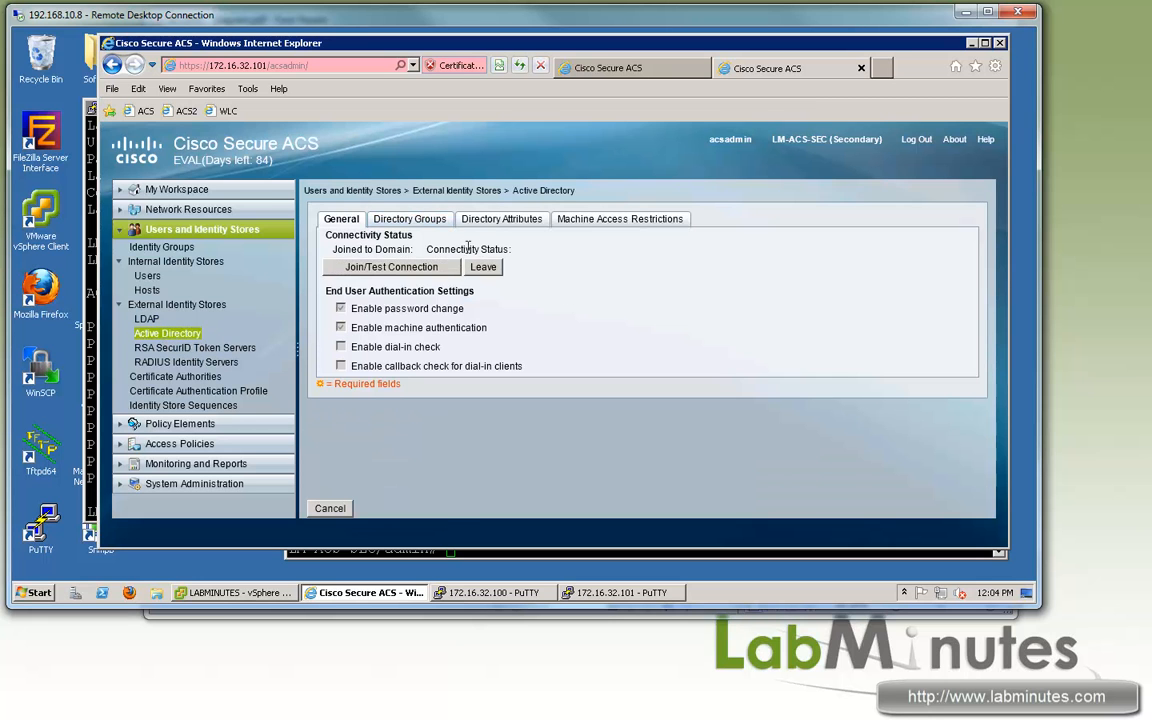
double_click(383, 252)
left_click_drag(336, 248, 476, 249)
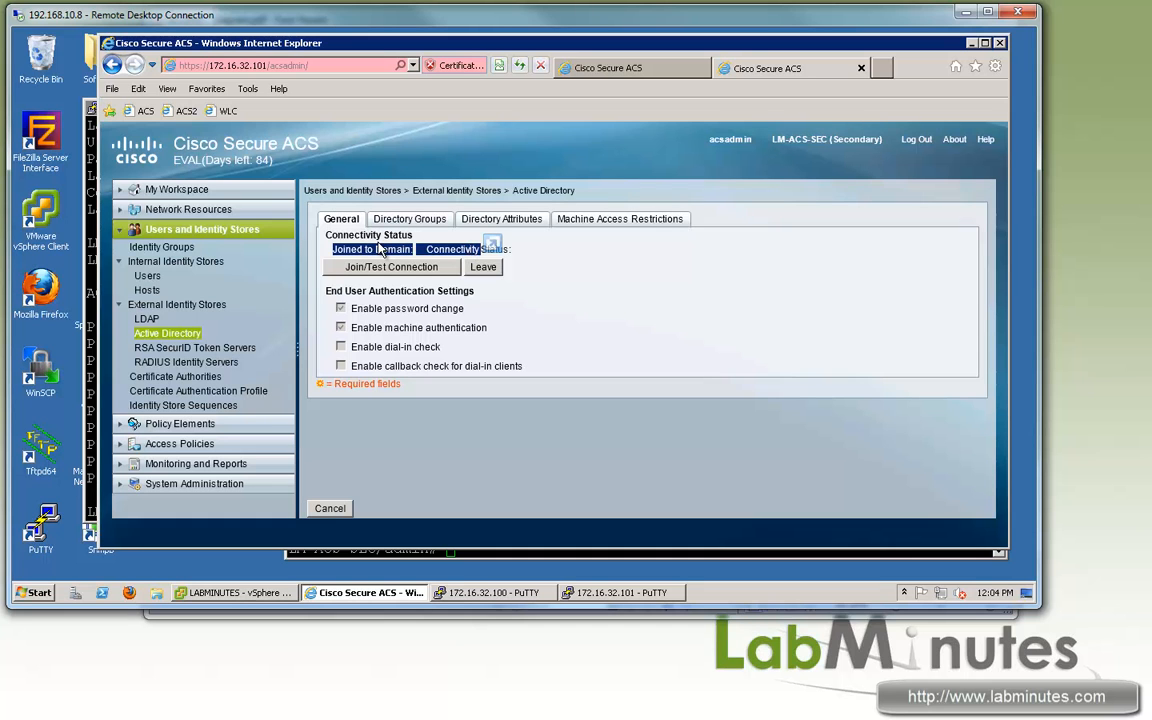
left_click(455, 247)
Step: Test the secondary's connection to labminutes.com using the domain account credentials
left_click(391, 266)
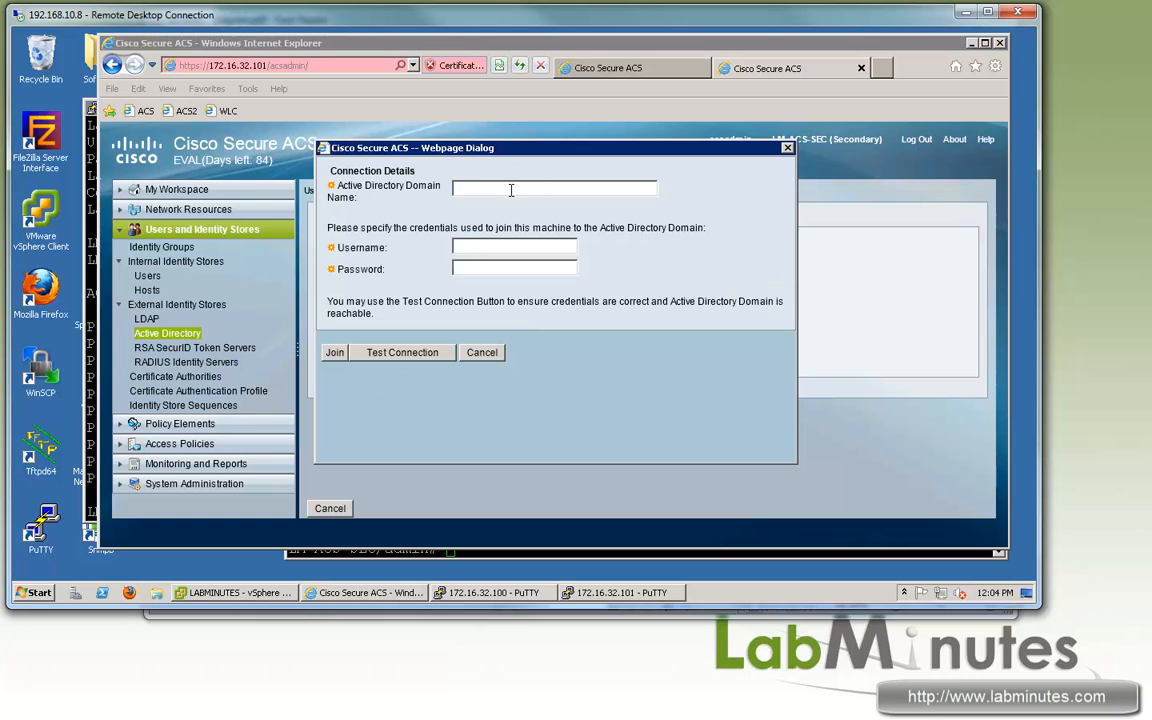
type("labminutes.com")
type("acs_ad")
left_click(517, 266)
type("cisco")
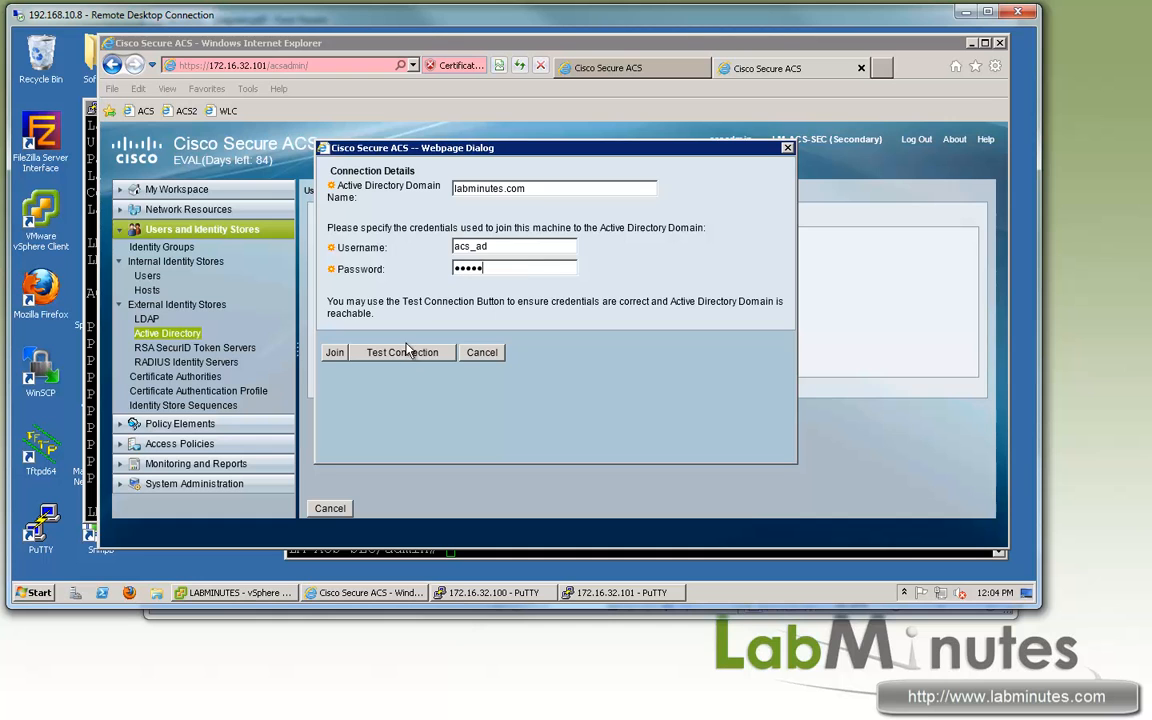
left_click(402, 352)
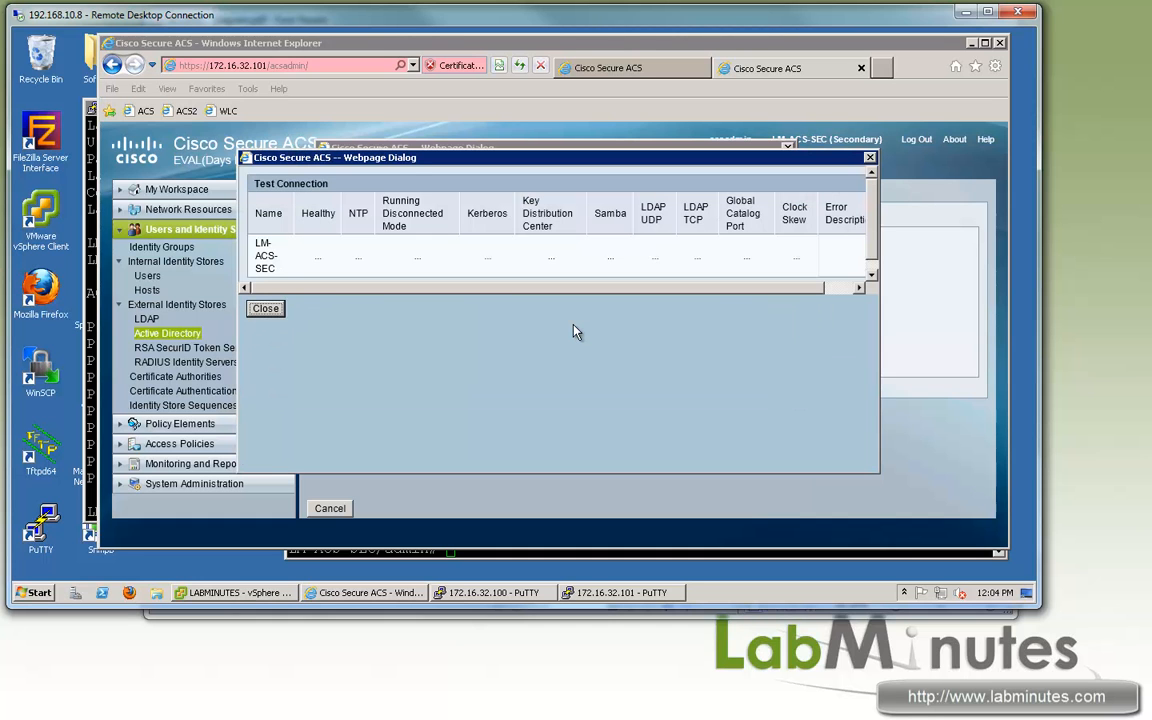
left_click(266, 310)
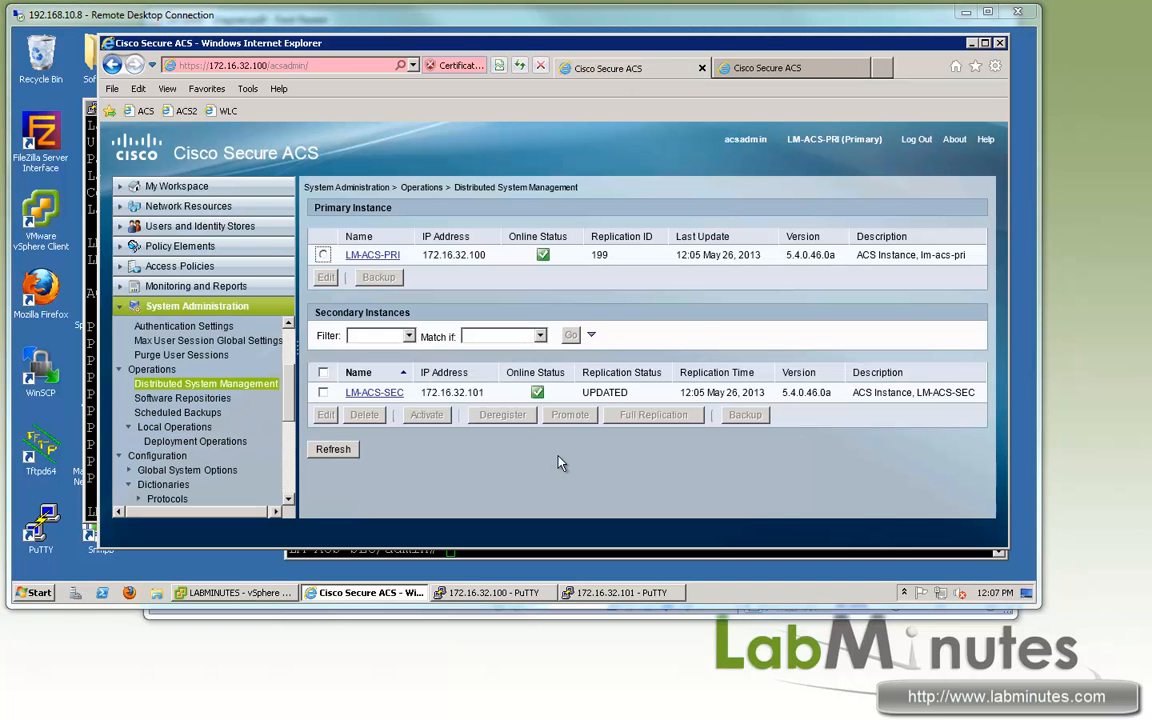
Step: On the primary's Active Directory page, confirm LM-ACS-SEC is Joined and Connected to labminutes.com
left_click(121, 227)
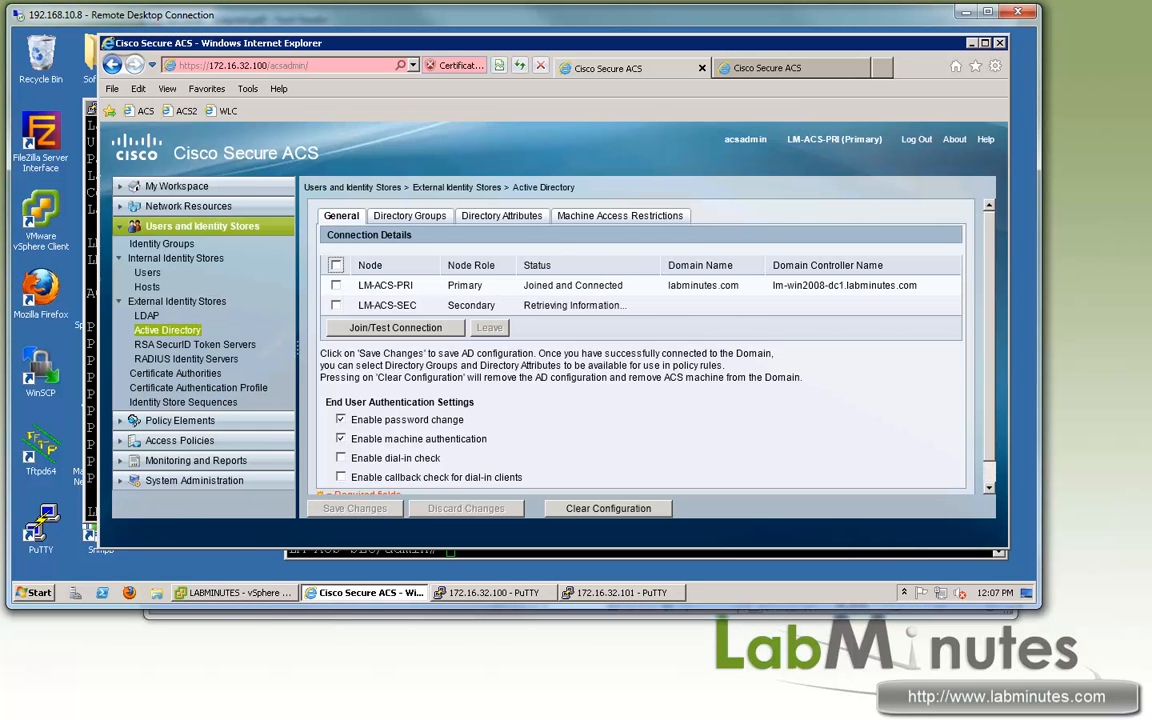
left_click(620, 215)
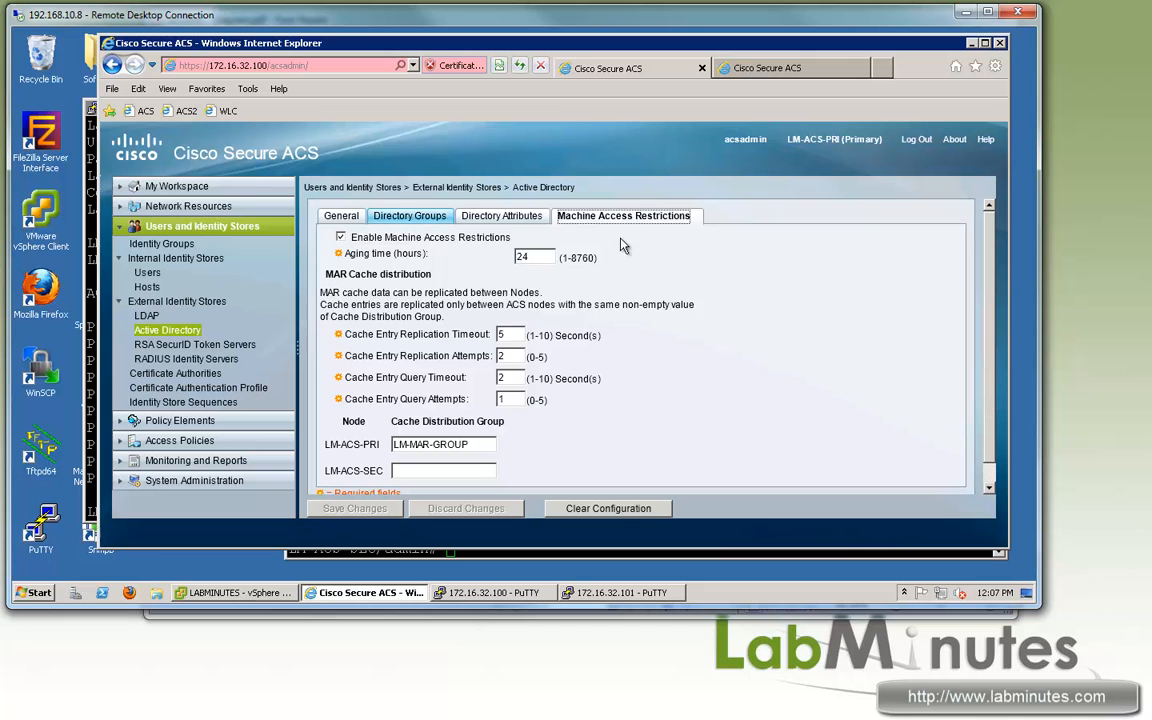
left_click(340, 215)
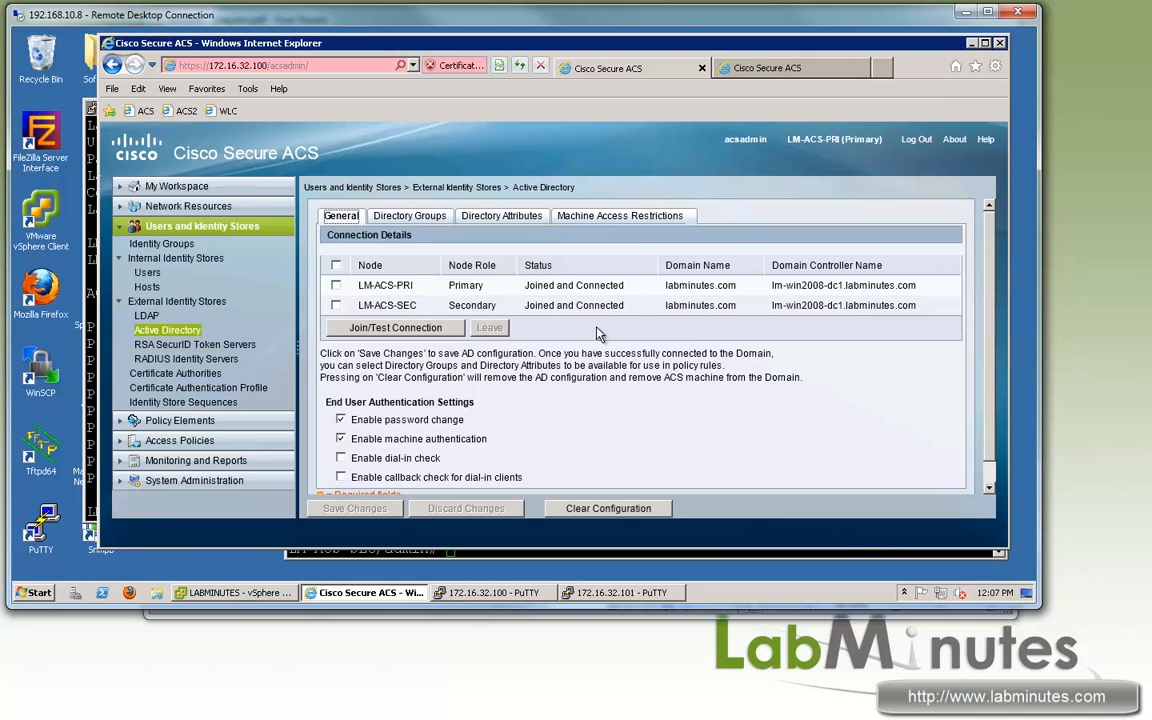
left_click_drag(371, 305, 417, 305)
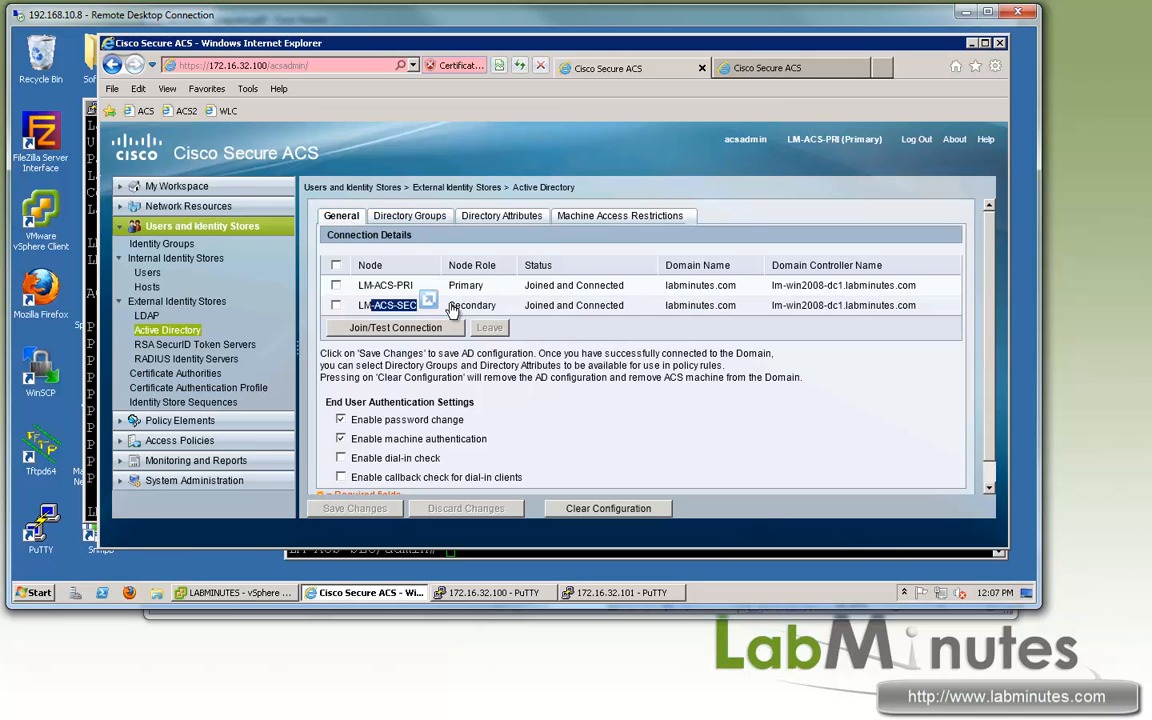
left_click_drag(524, 305, 647, 310)
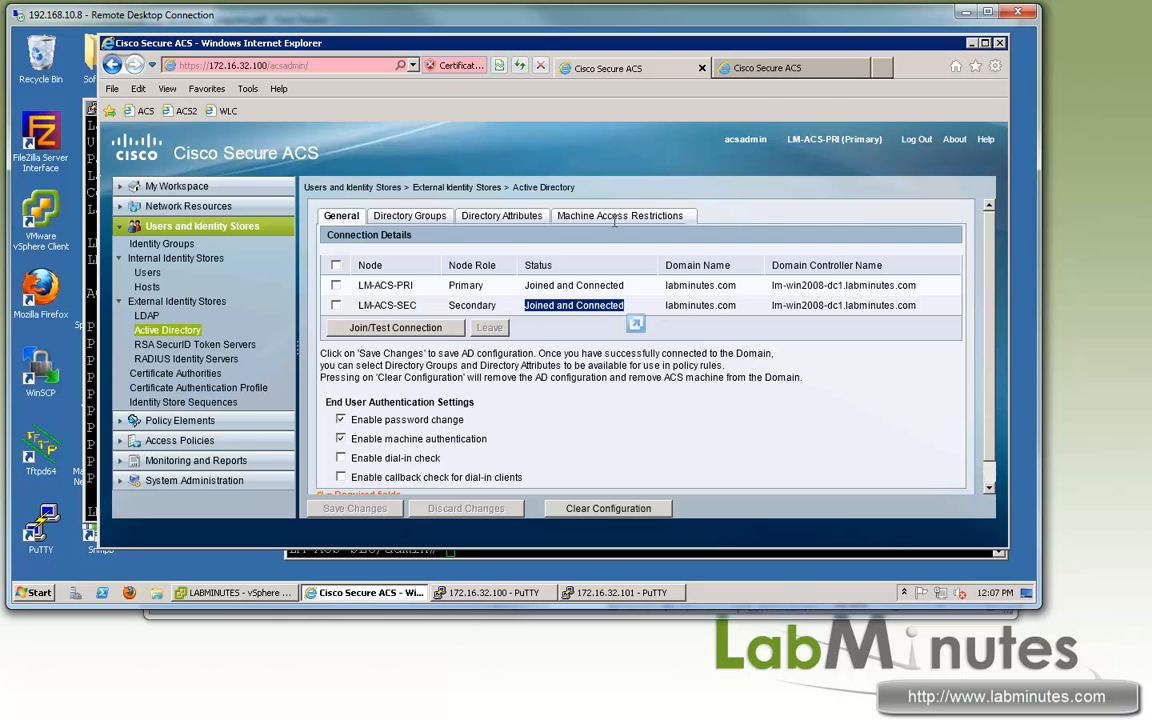
Step: Verify CONNECTED status on the secondary, then view the primary's Machine Access Restrictions
left_click(770, 68)
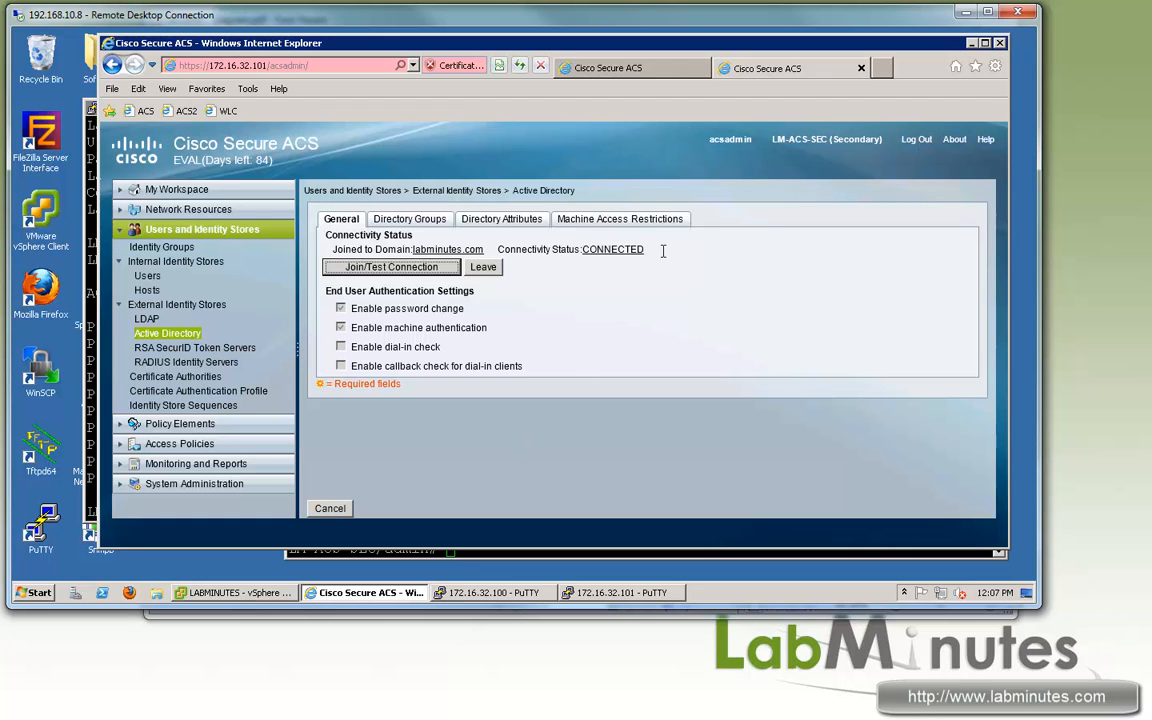
left_click_drag(551, 249, 573, 280)
left_click(588, 66)
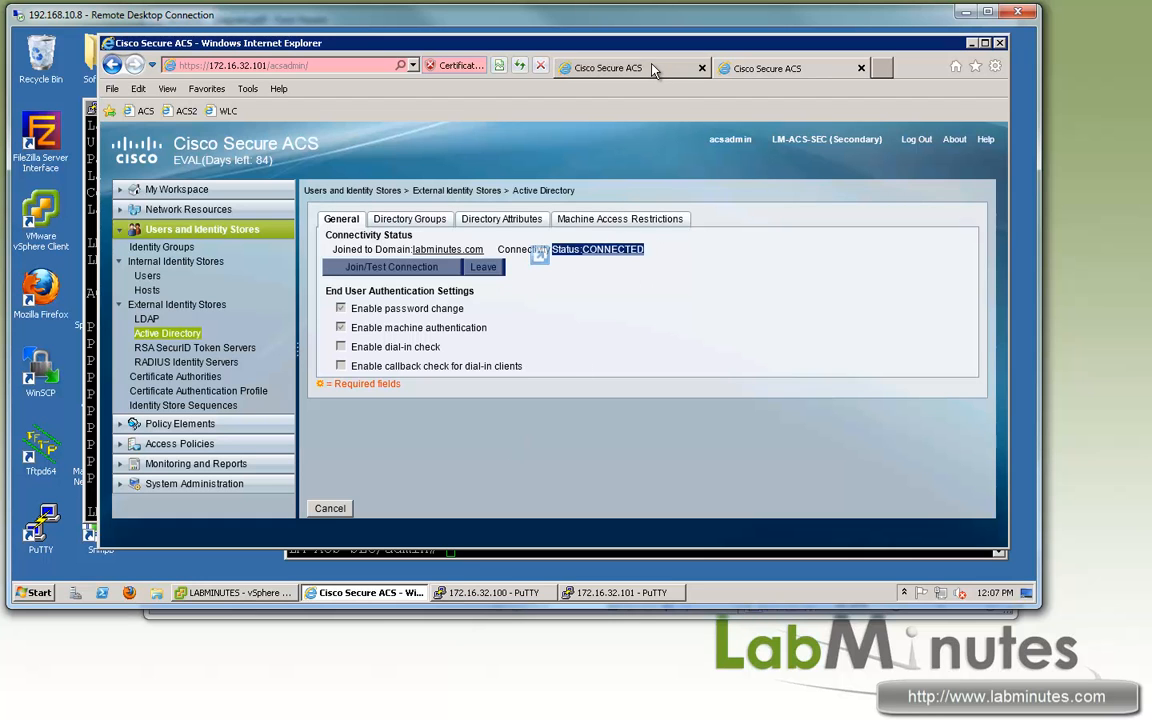
left_click(605, 217)
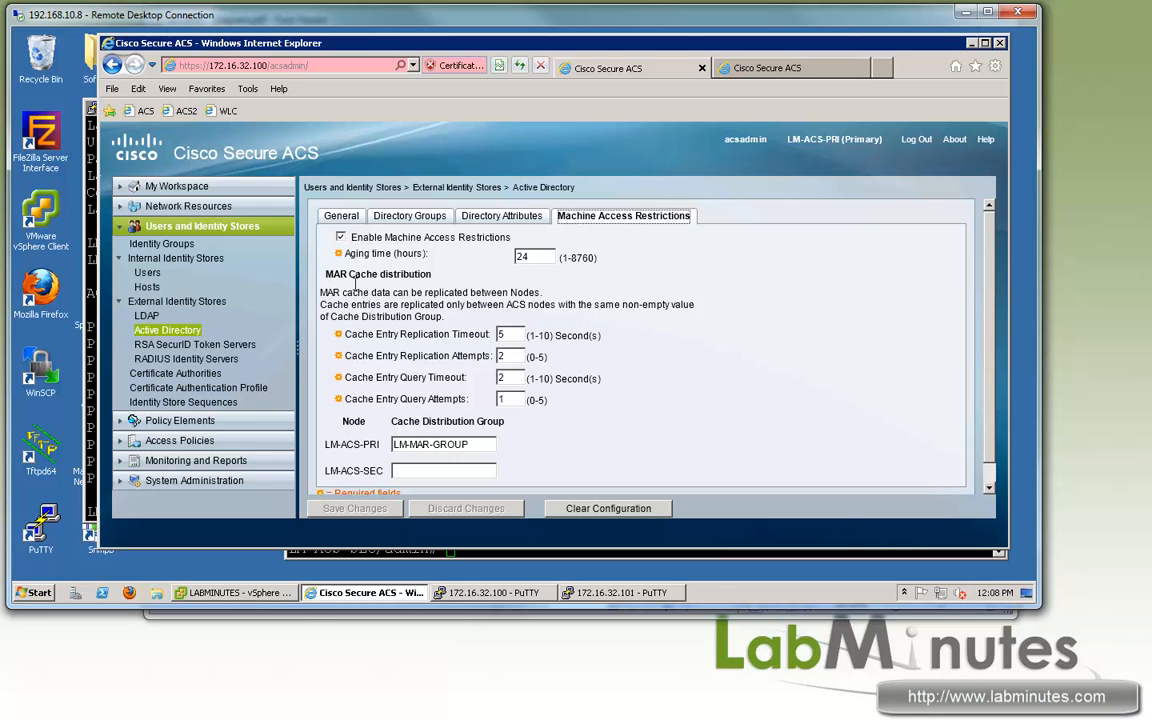
Step: Copy the group name LM-MAR-GROUP from LM-ACS-PRI's cache distribution group field
left_click_drag(350, 273, 326, 273)
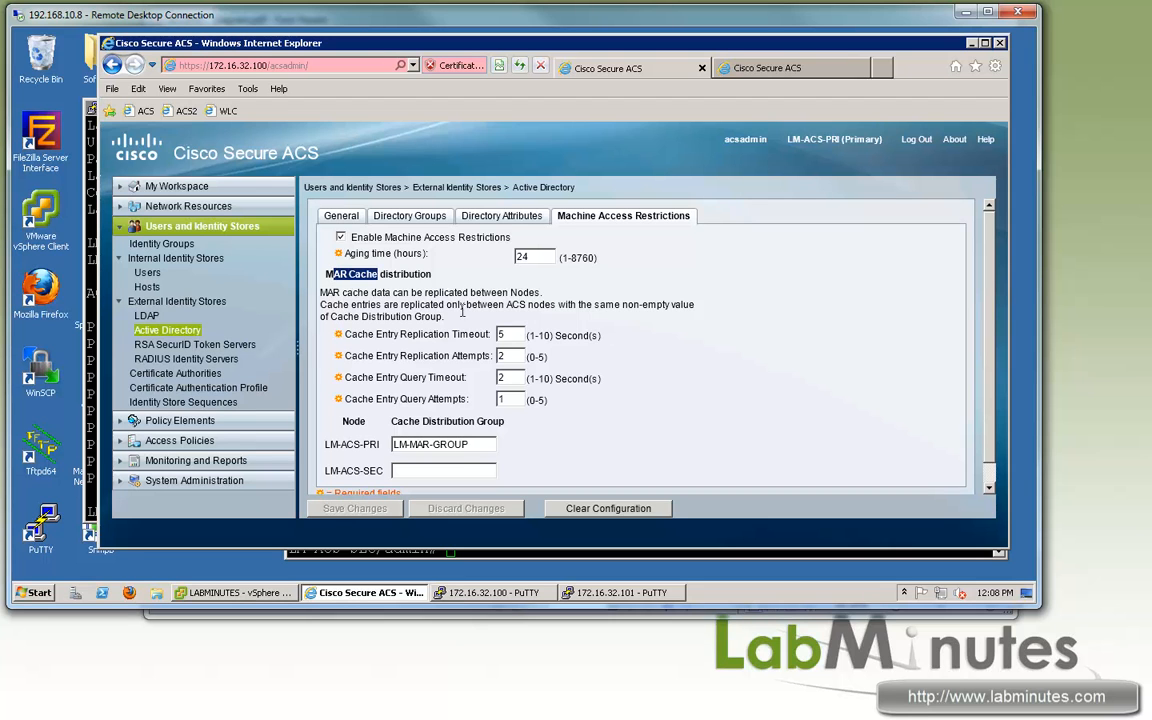
left_click_drag(483, 444, 393, 445)
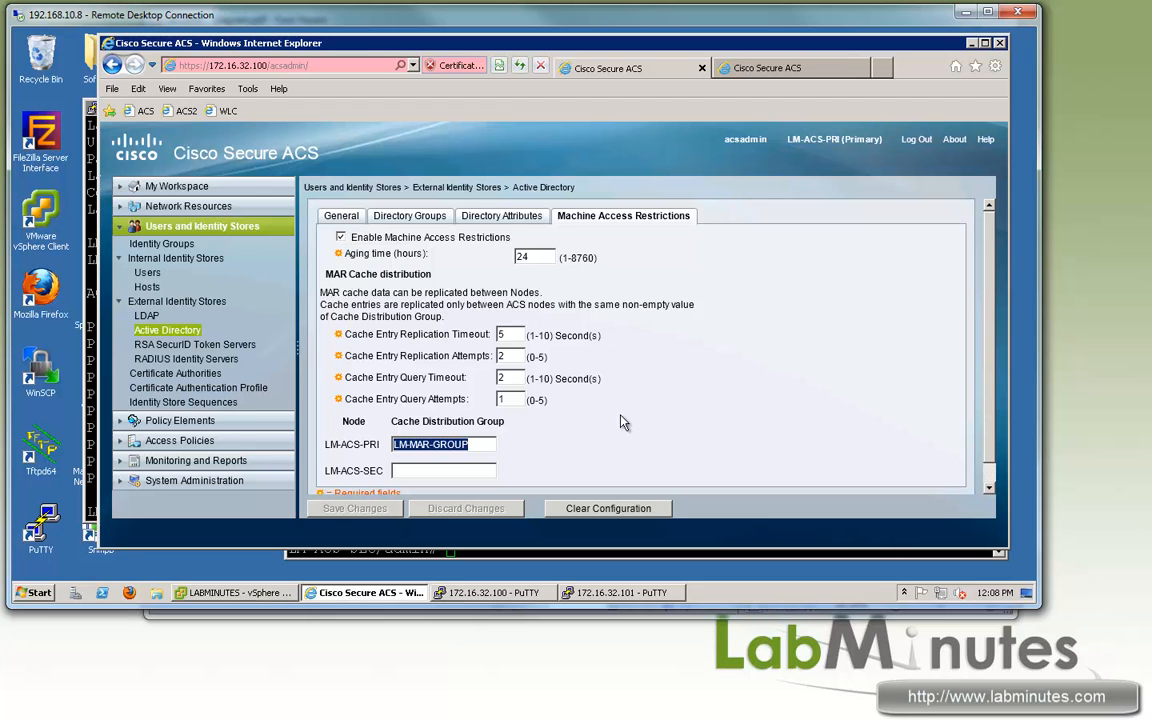
scroll(600, 410, "down", 1)
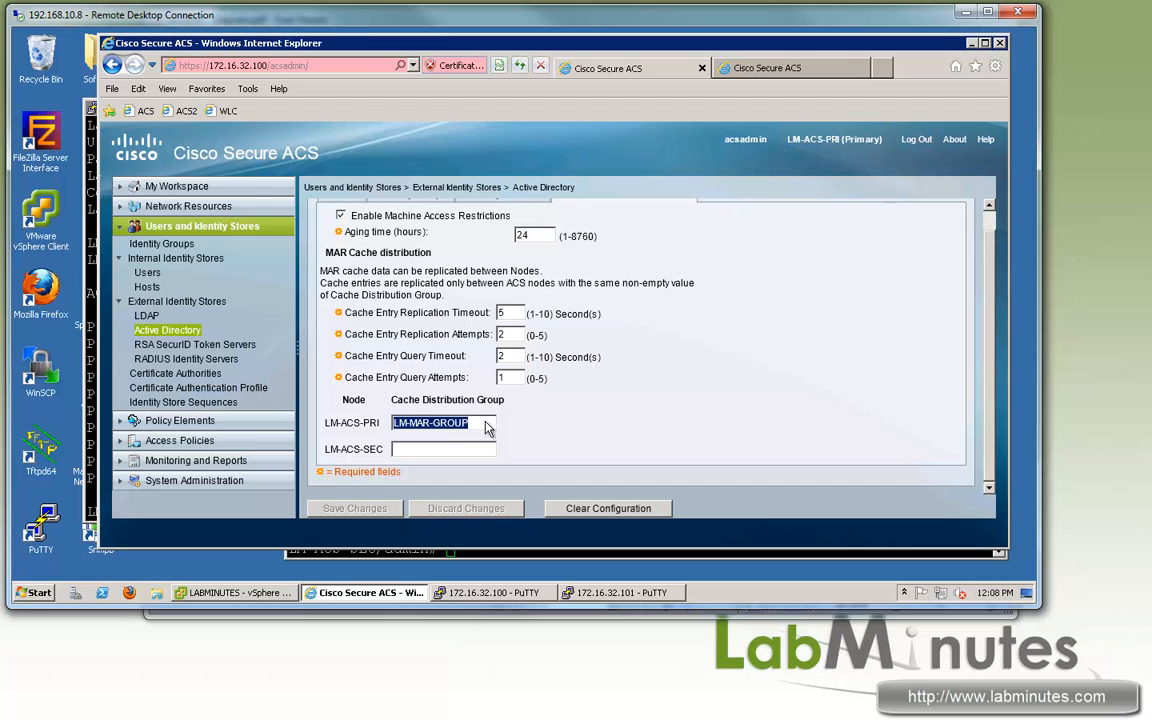
left_click(483, 424)
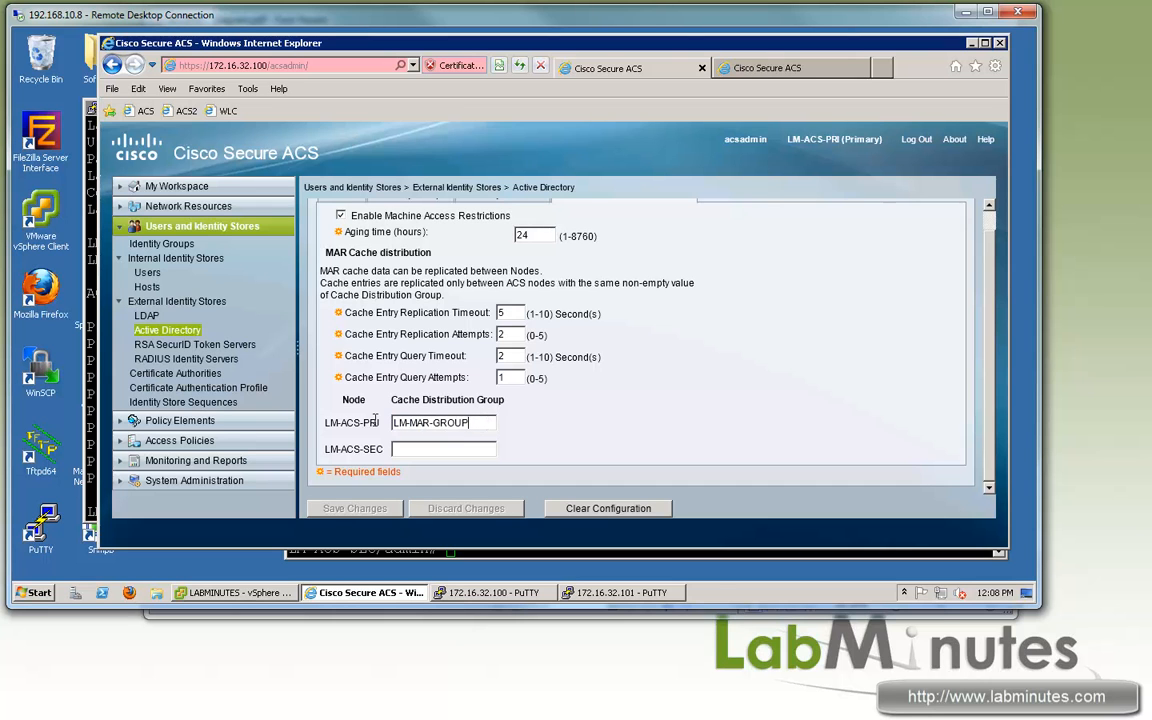
key("ctrl+a")
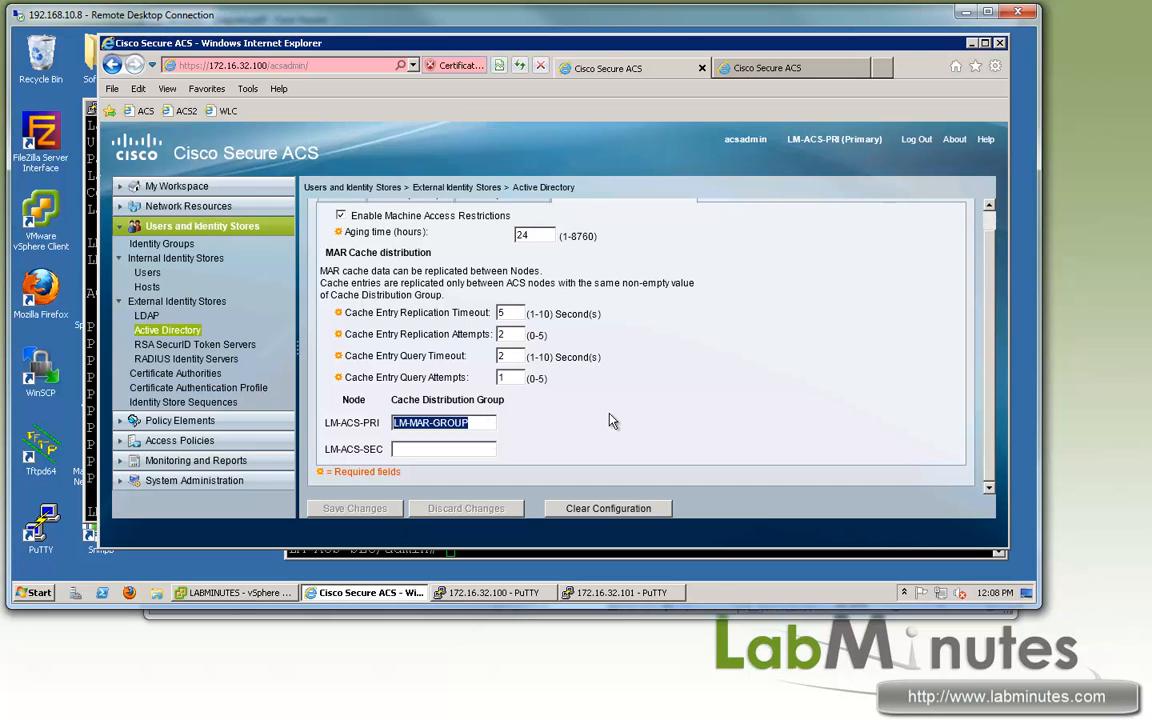
left_click(544, 428)
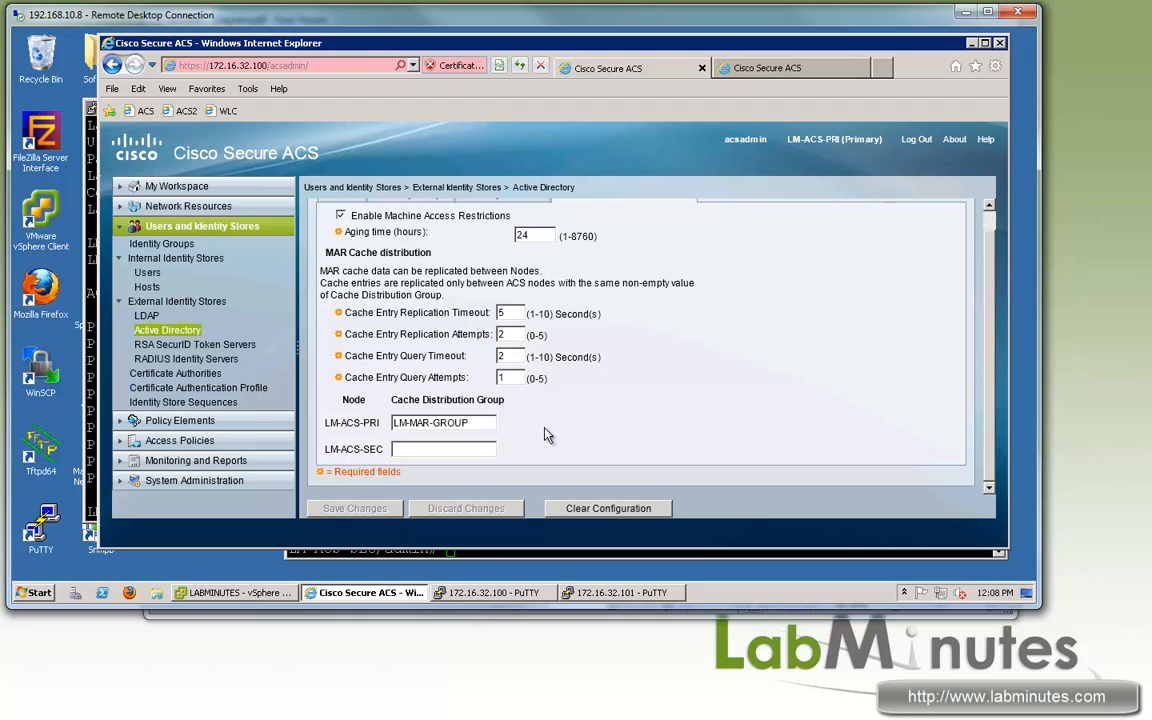
left_click_drag(480, 422, 380, 422)
key("ctrl+c")
Step: Paste LM-MAR-GROUP into LM-ACS-SEC's group field and save the change
left_click(447, 452)
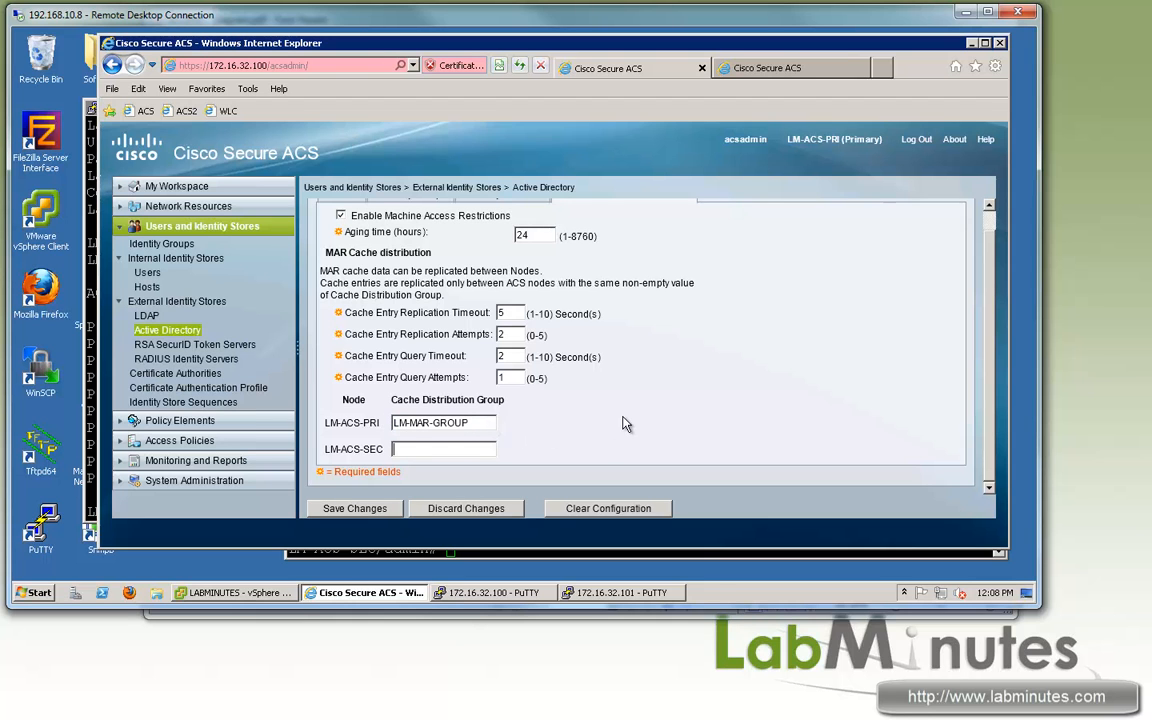
key("ctrl+v")
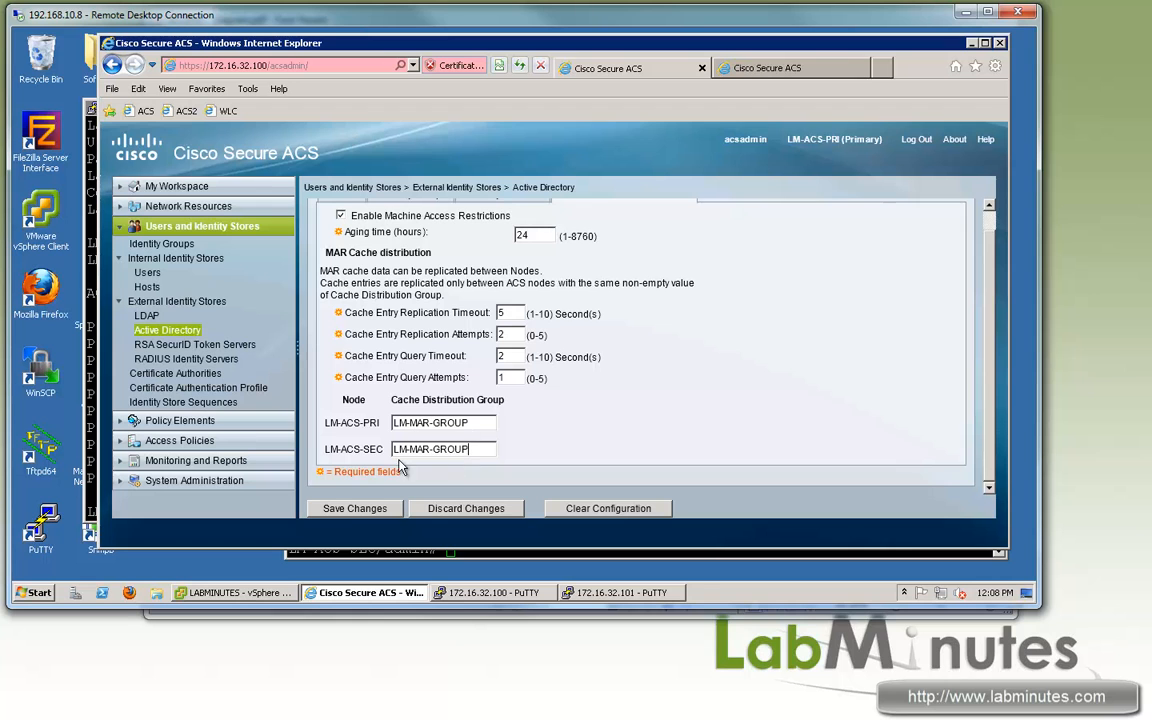
left_click(357, 512)
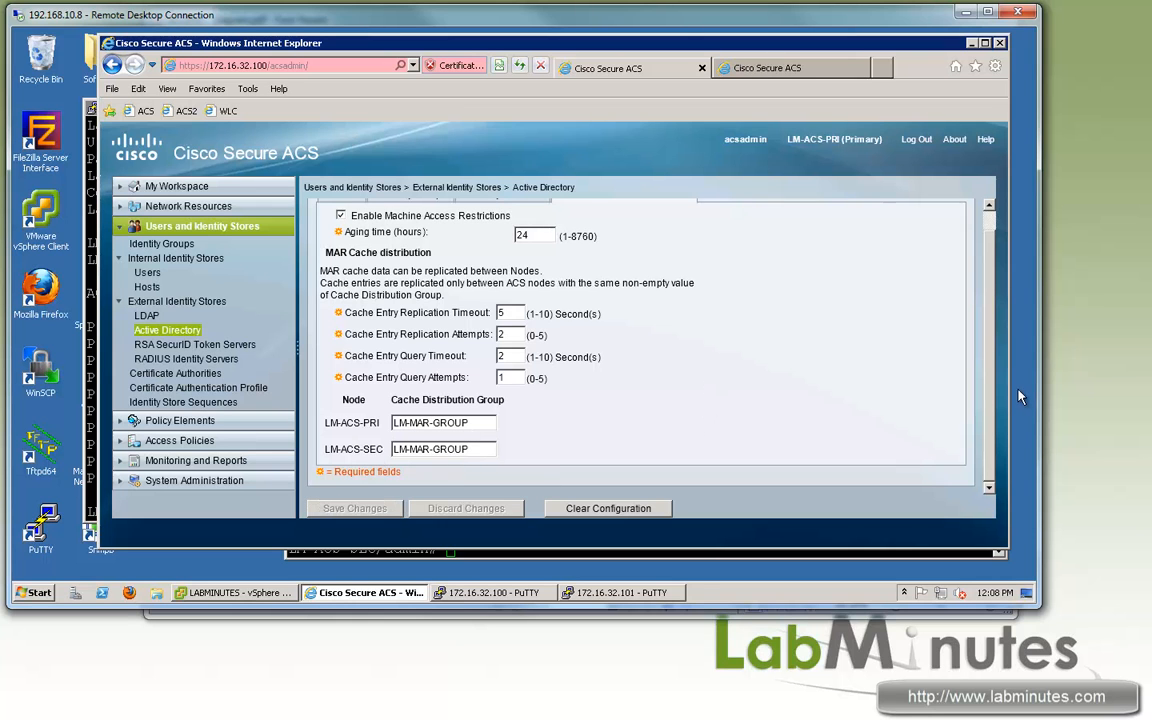
key("ctrl+Tab")
Step: On the secondary's Active Directory Machine Access Restrictions tab, confirm LM-MAR-GROUP is the cache distribution group
left_click(160, 333)
left_click(640, 219)
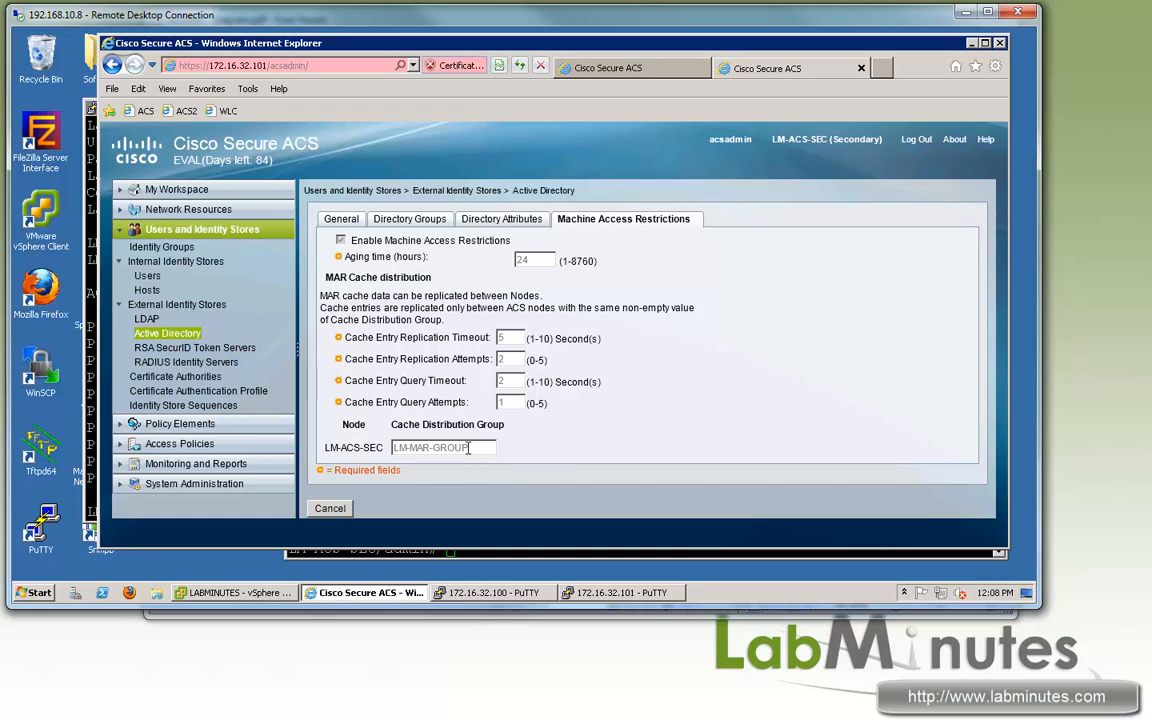
left_click_drag(483, 448, 400, 448)
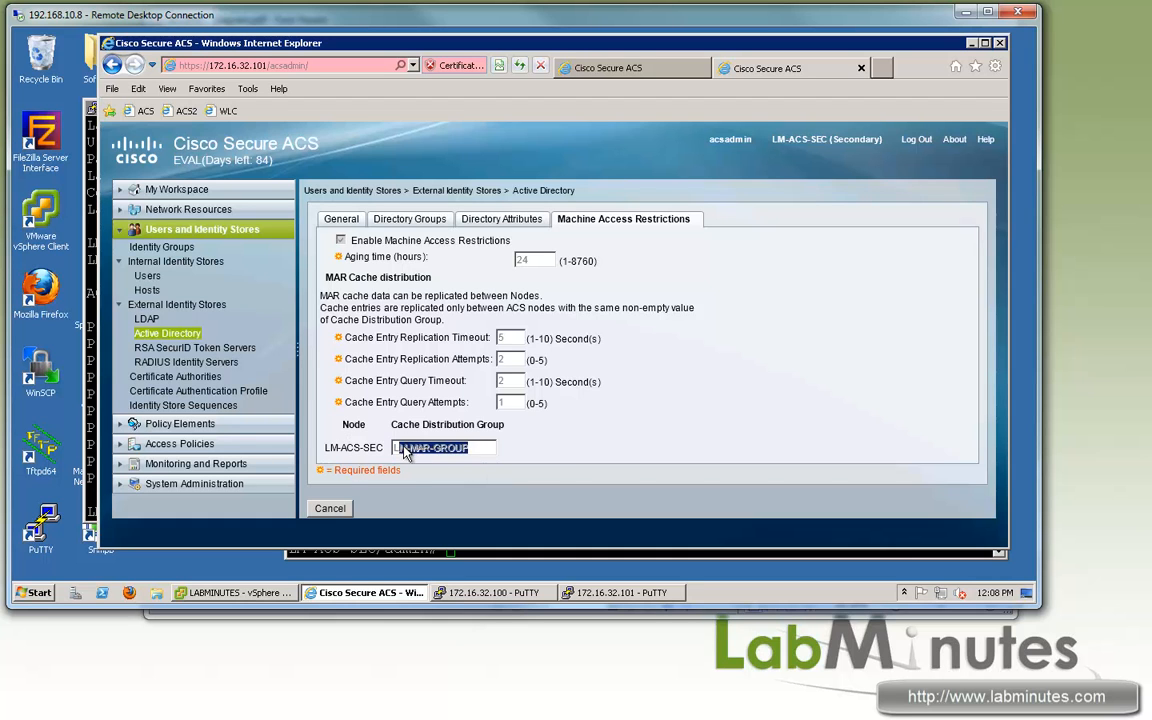
left_click(469, 453)
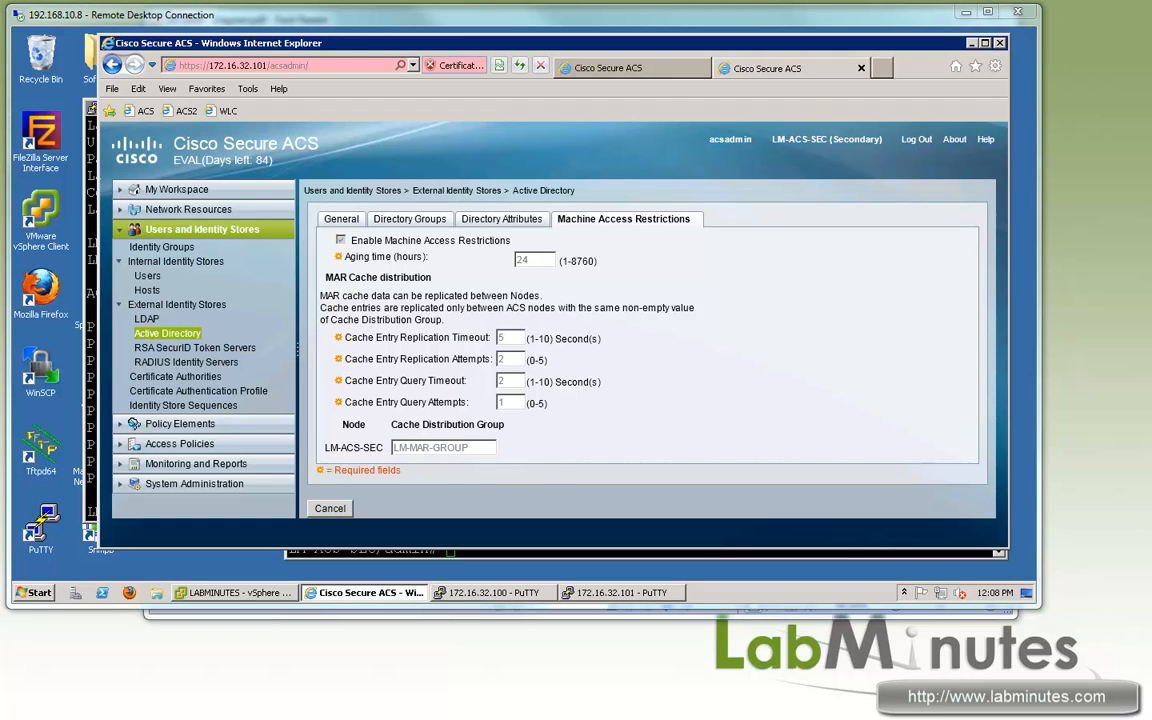
Step: Review the certificate authorities list, noting the CA's expiration date and issued-to name
left_click(180, 376)
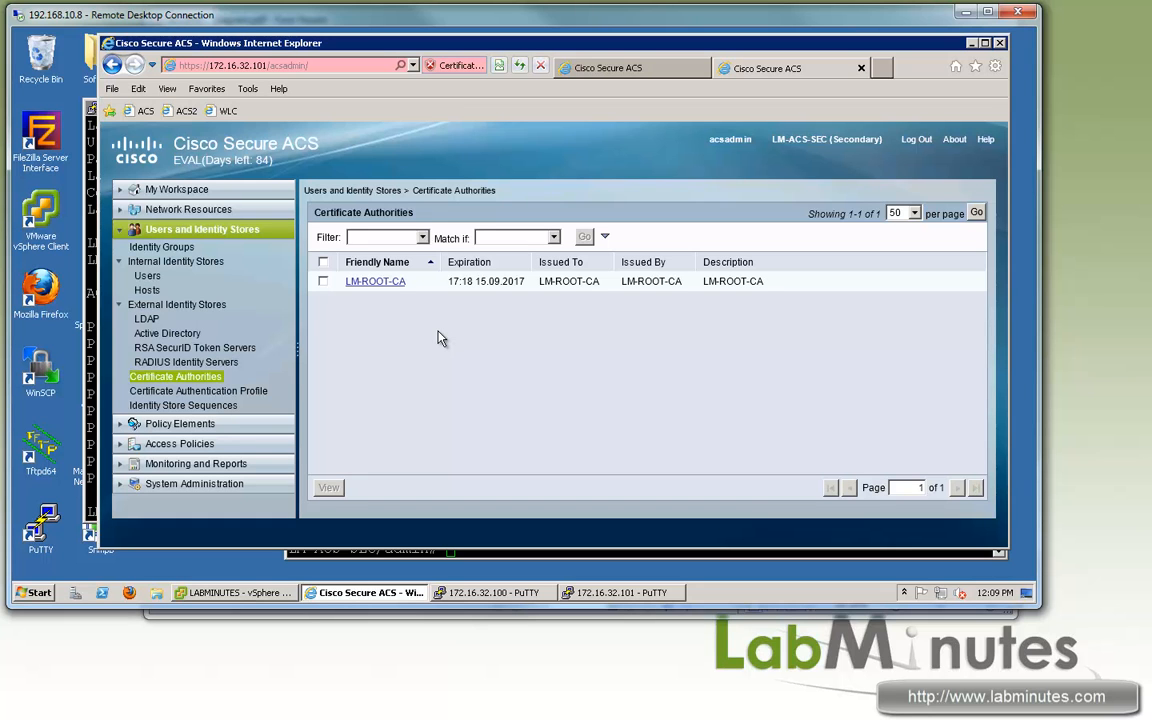
triple_click(448, 281)
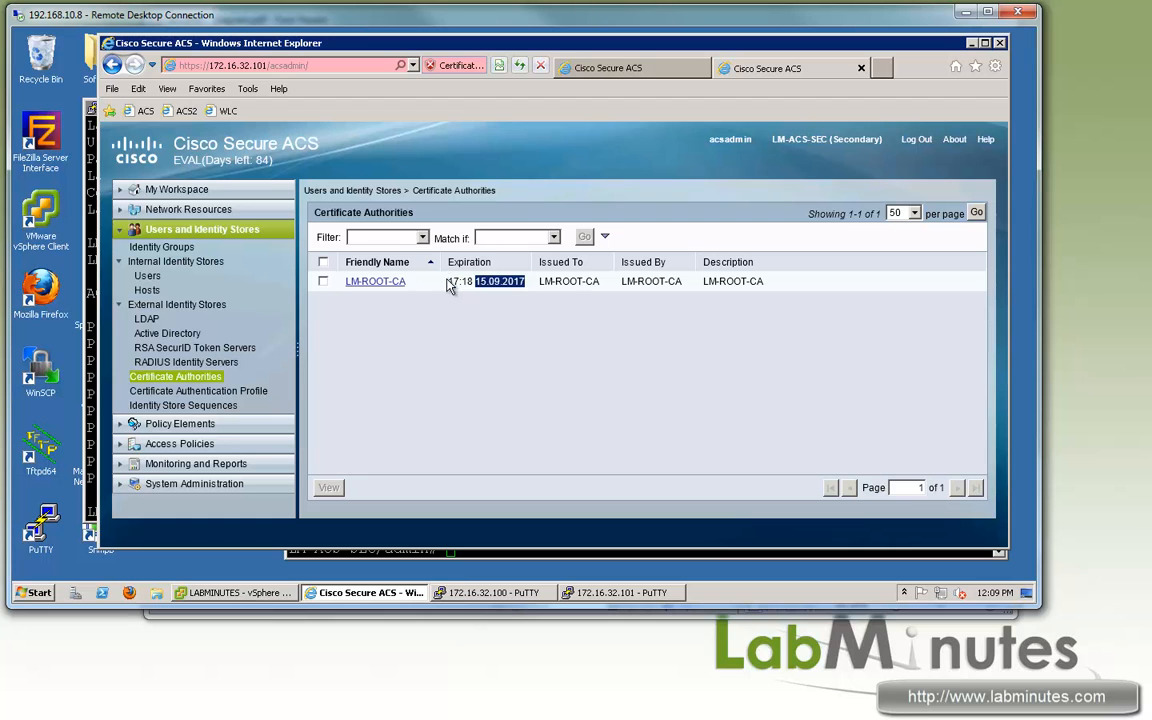
triple_click(572, 282)
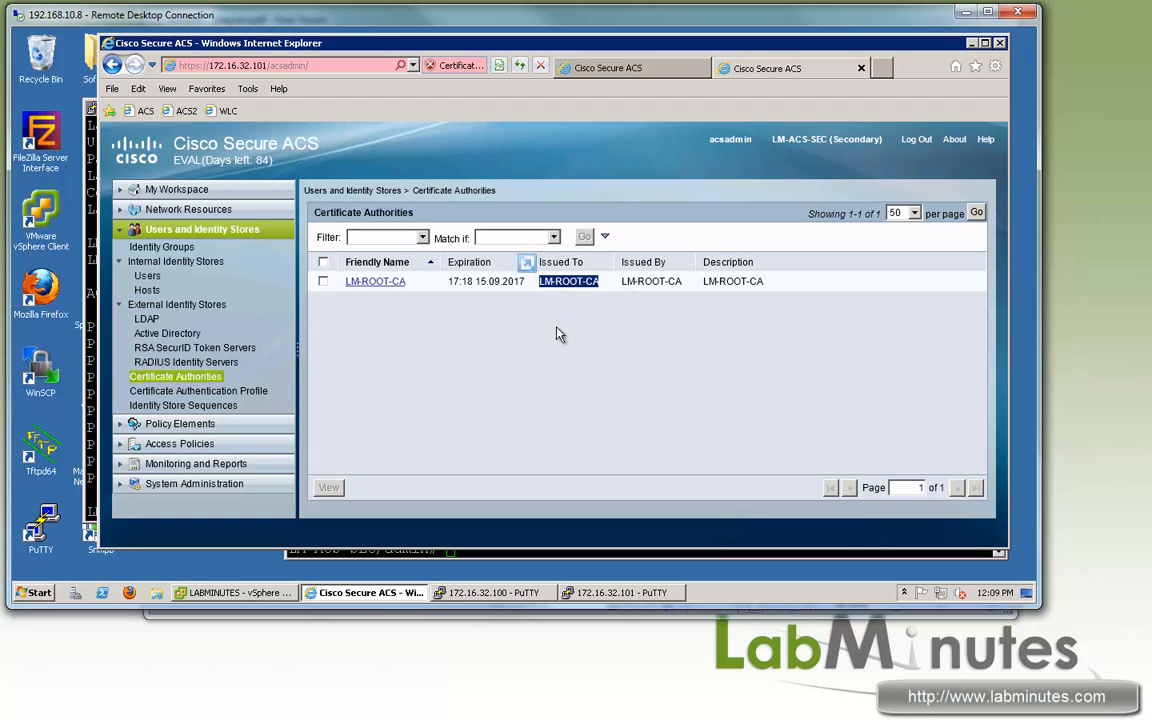
left_click(528, 281)
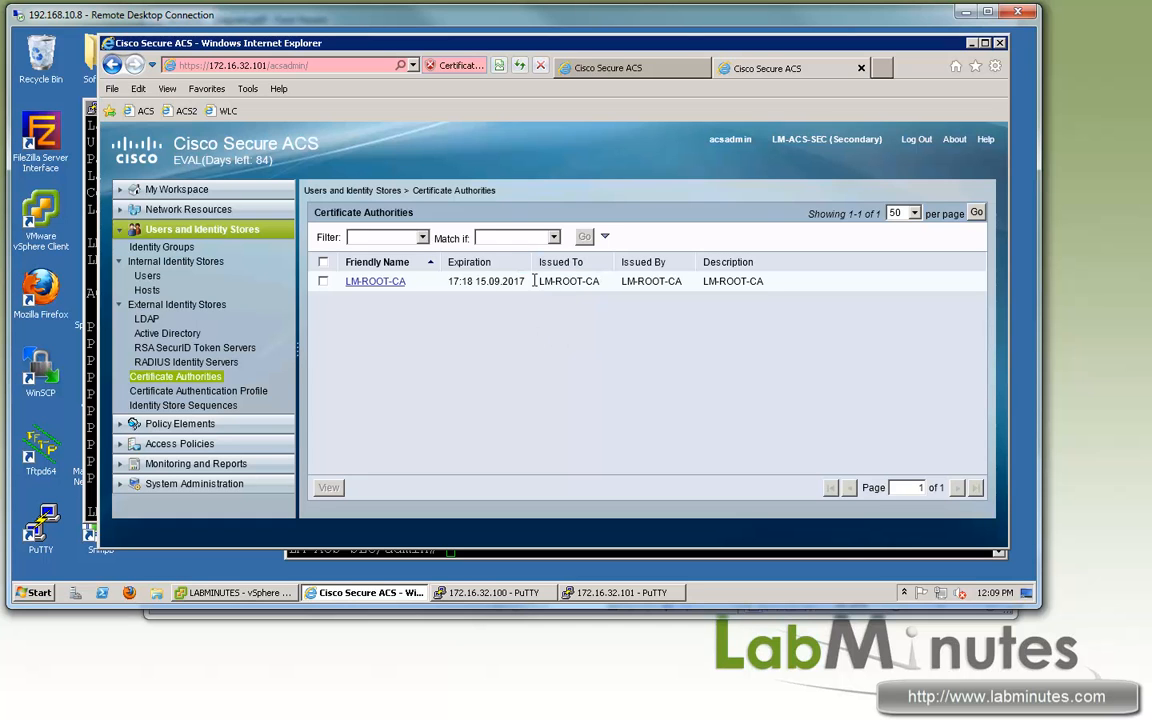
left_click_drag(528, 281, 461, 281)
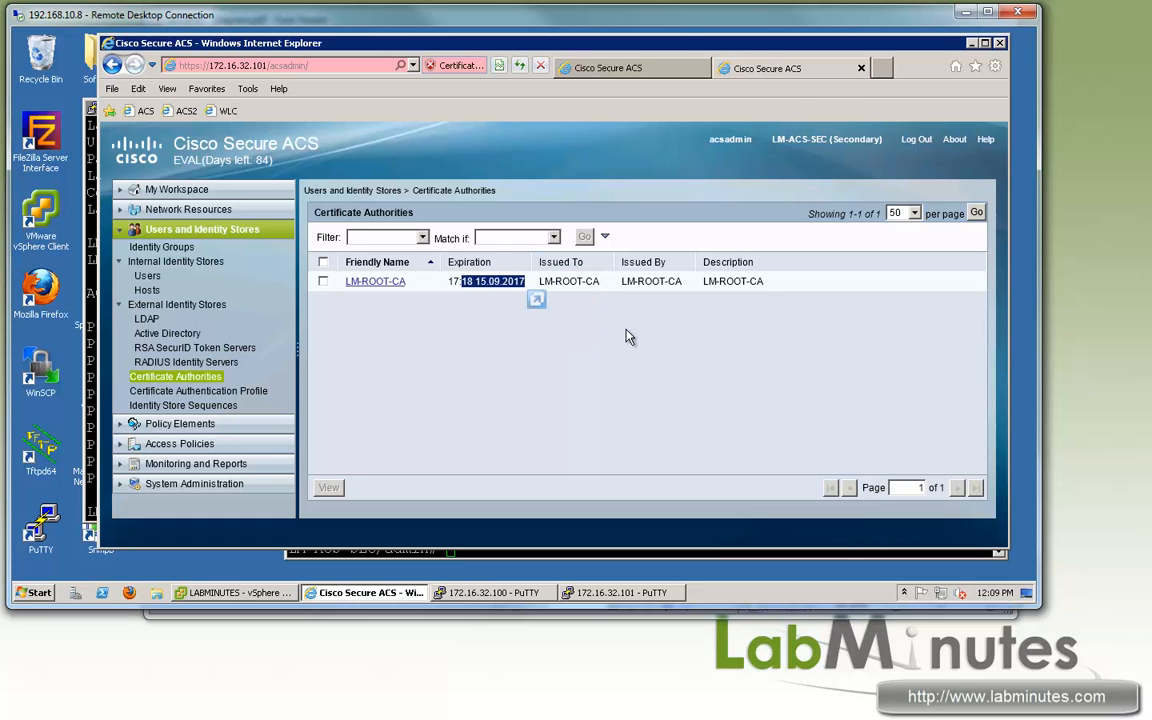
left_click(578, 378)
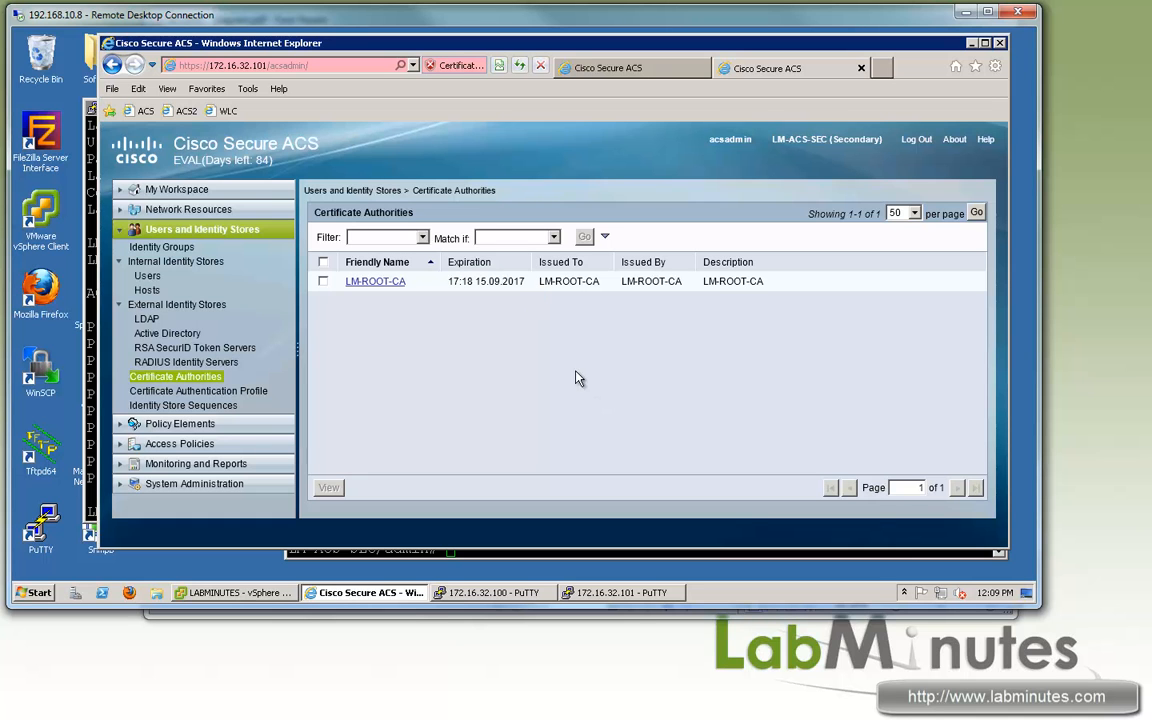
Step: Show Local Certificates and check lm-acs-sec's issued-to, issuer and valid-from fields
left_click(114, 485)
scroll(280, 457, "down", 5)
scroll(280, 457, "down", 1)
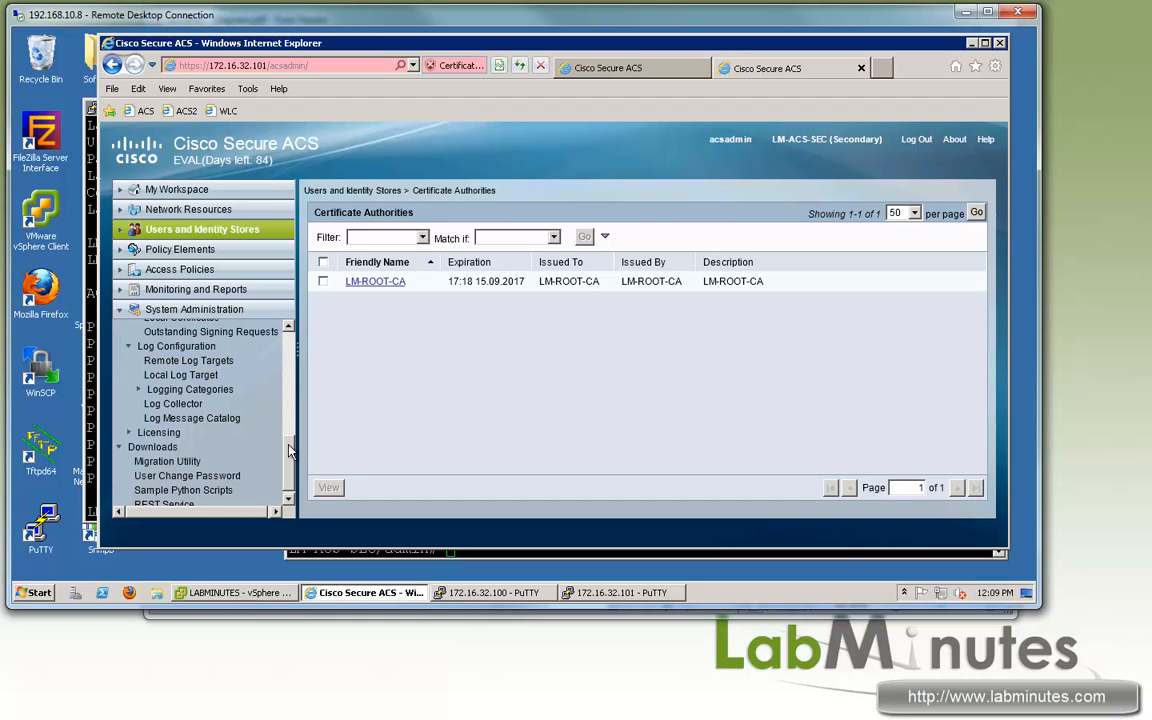
scroll(289, 456, "up", 1)
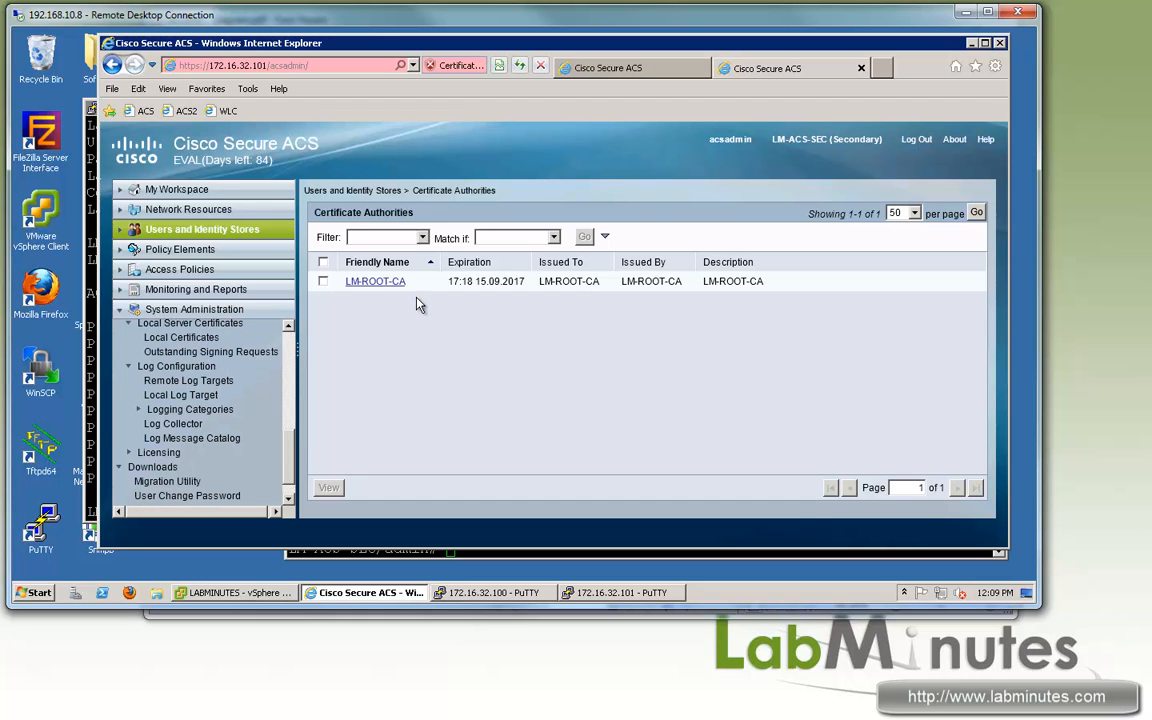
scroll(200, 395, "down", 2)
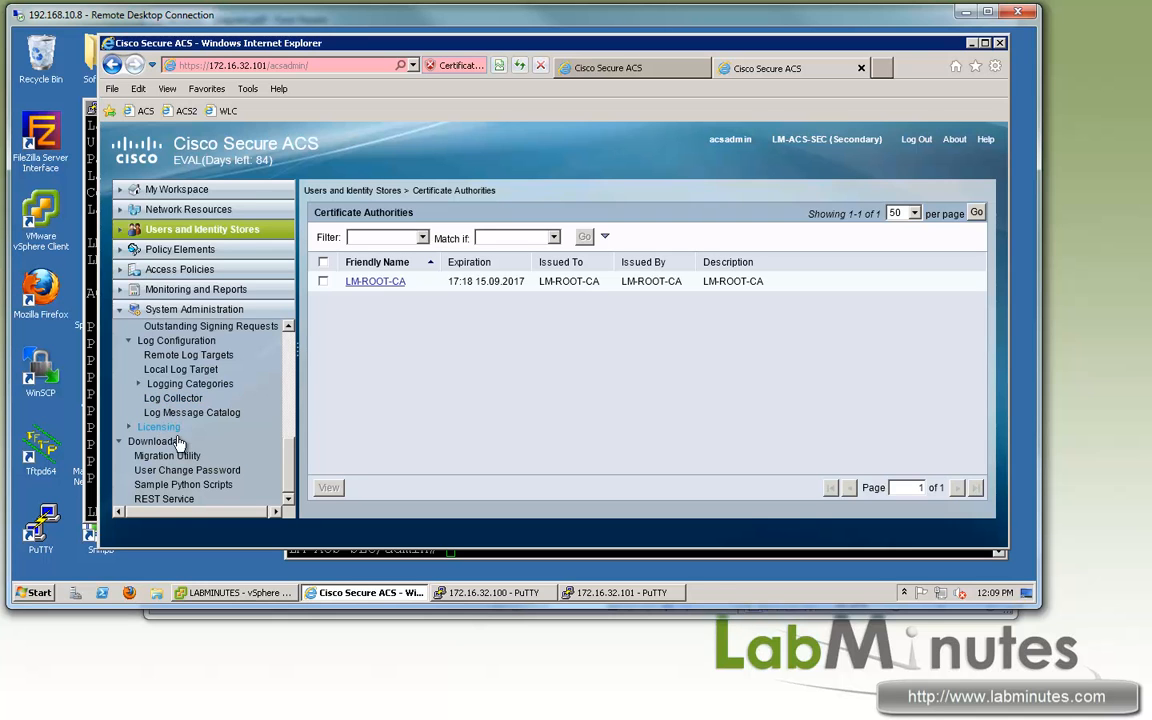
left_click_drag(288, 450, 289, 416)
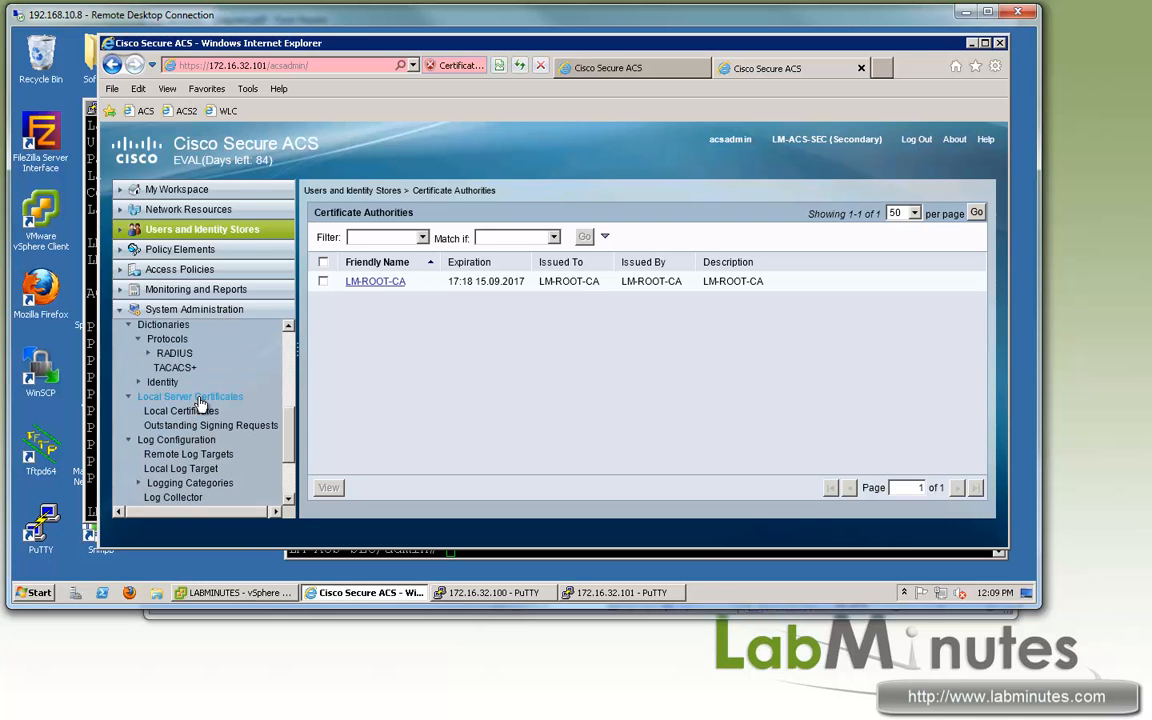
left_click(181, 411)
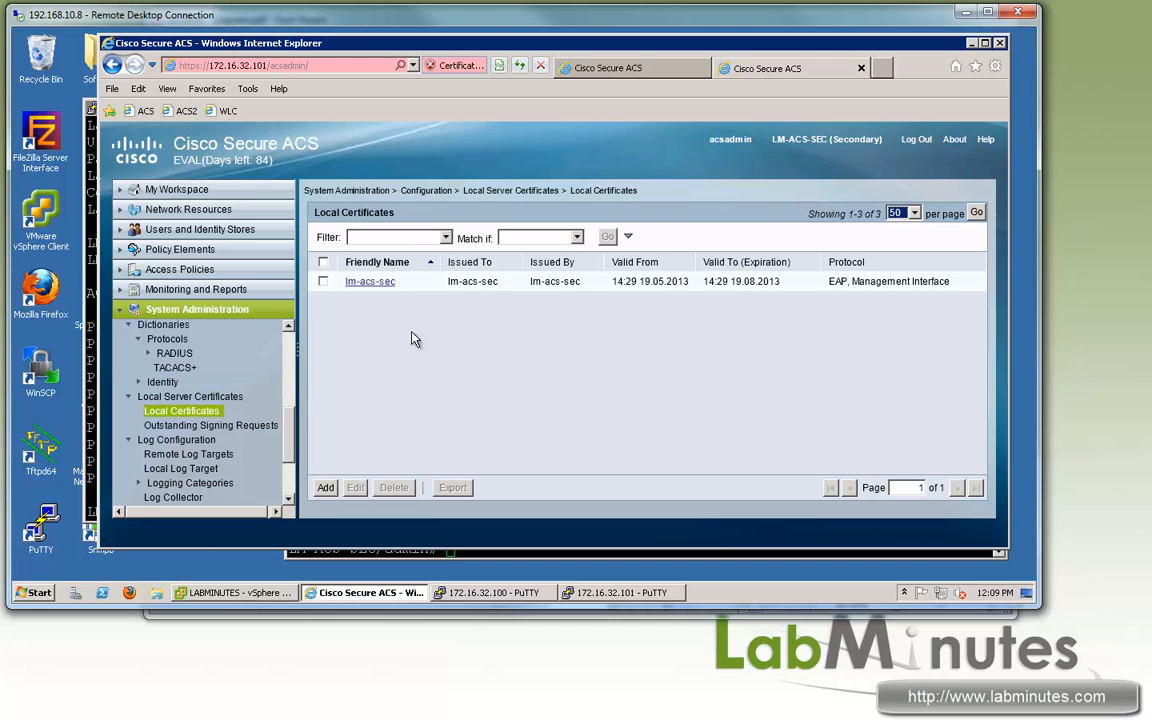
left_click_drag(448, 281, 498, 281)
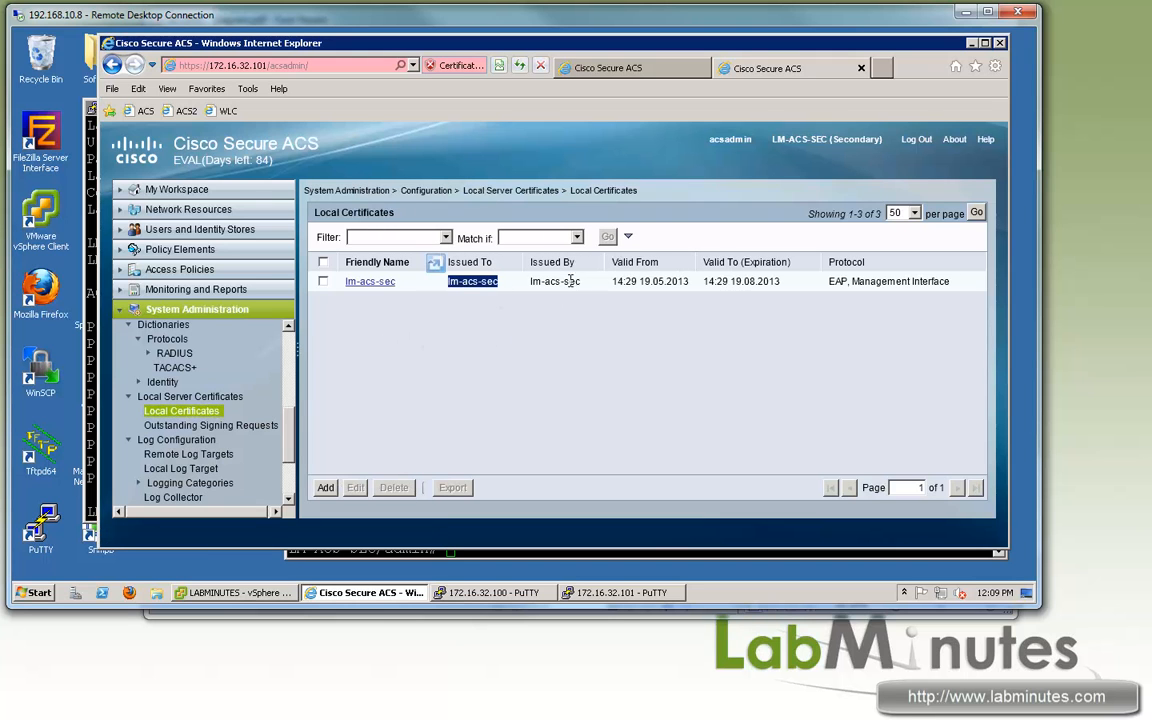
left_click_drag(580, 281, 530, 282)
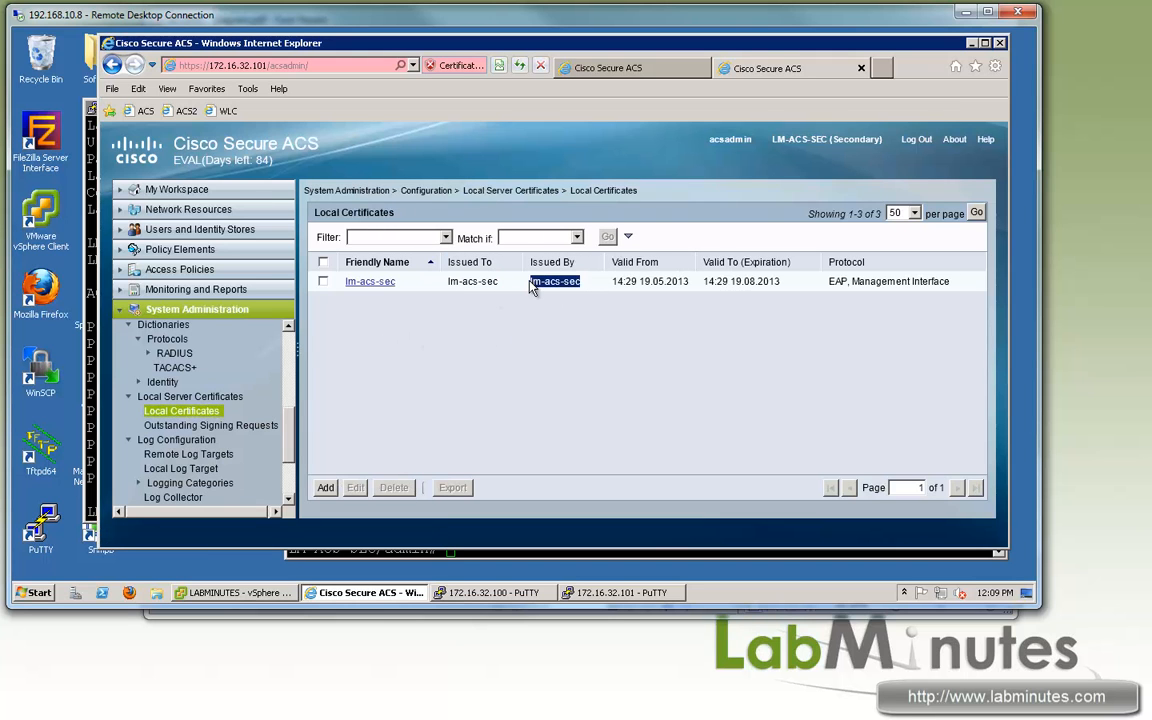
left_click(593, 361)
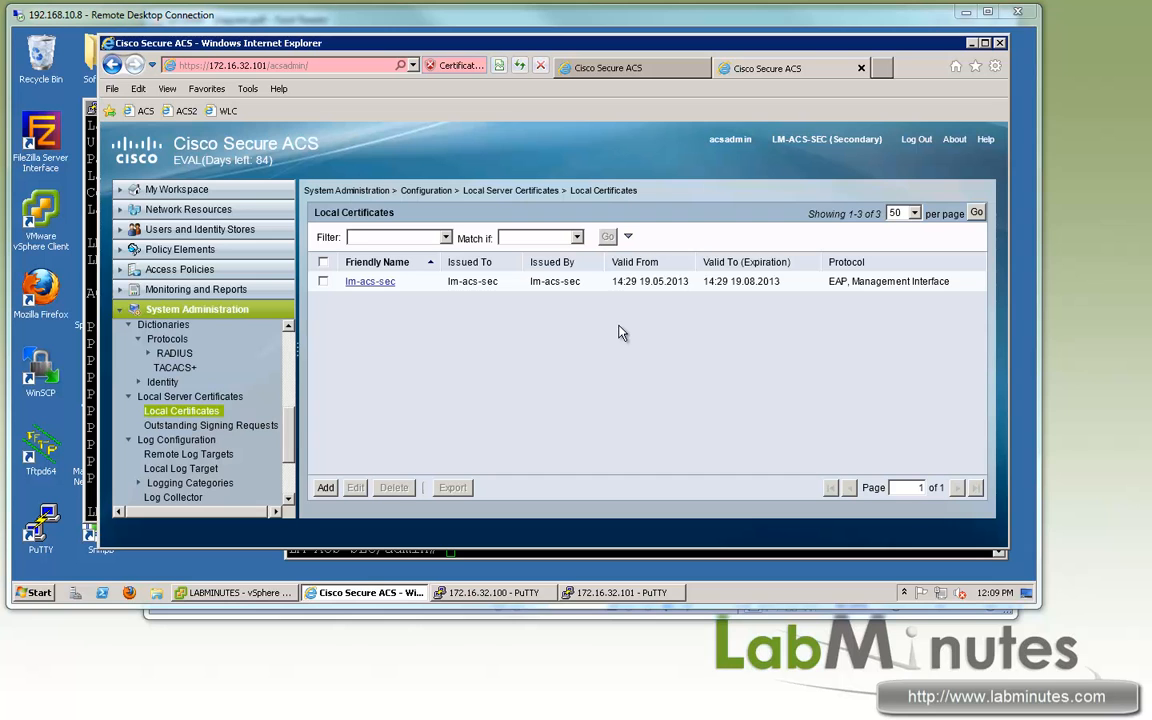
left_click_drag(690, 283, 608, 258)
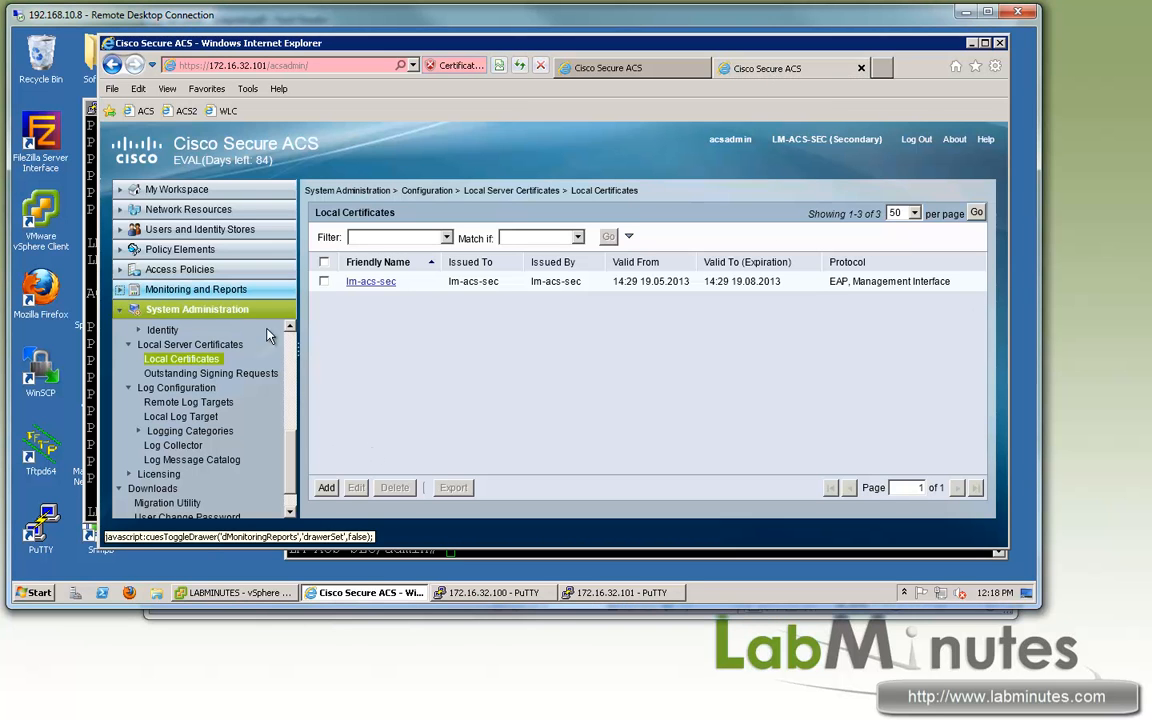
Step: Launch the Monitoring and Report Viewer, accept the certificate warning, and switch to its tab
left_click(195, 289)
left_click(212, 307)
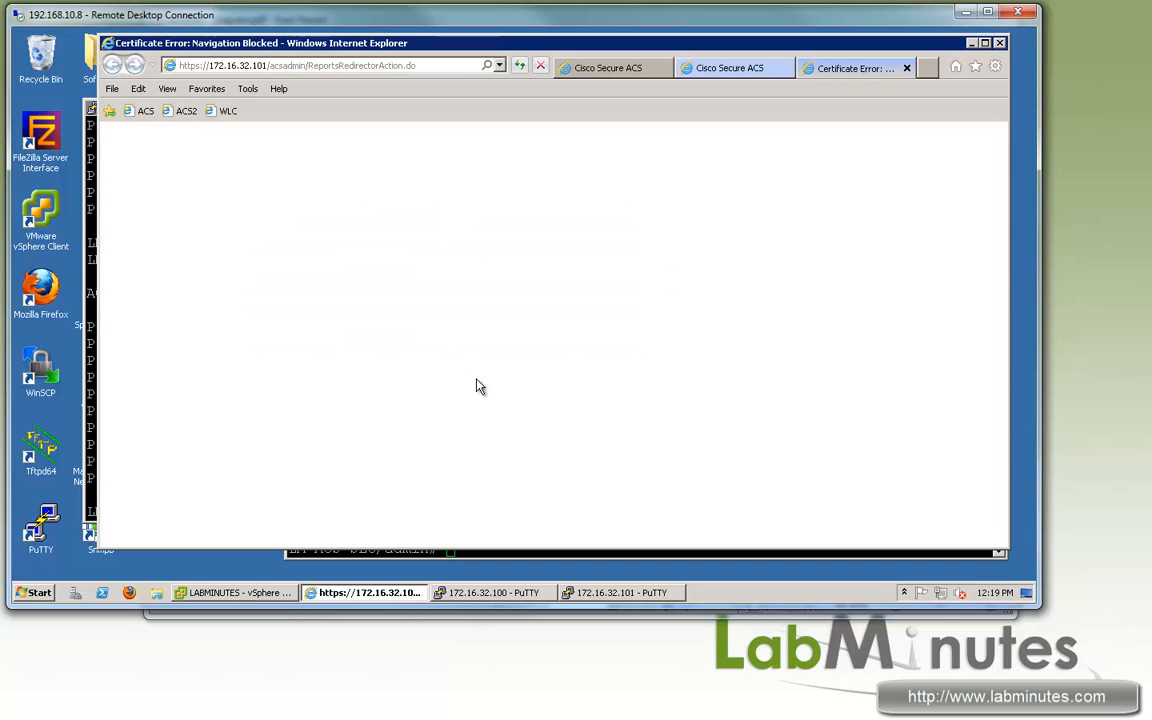
left_click(373, 326)
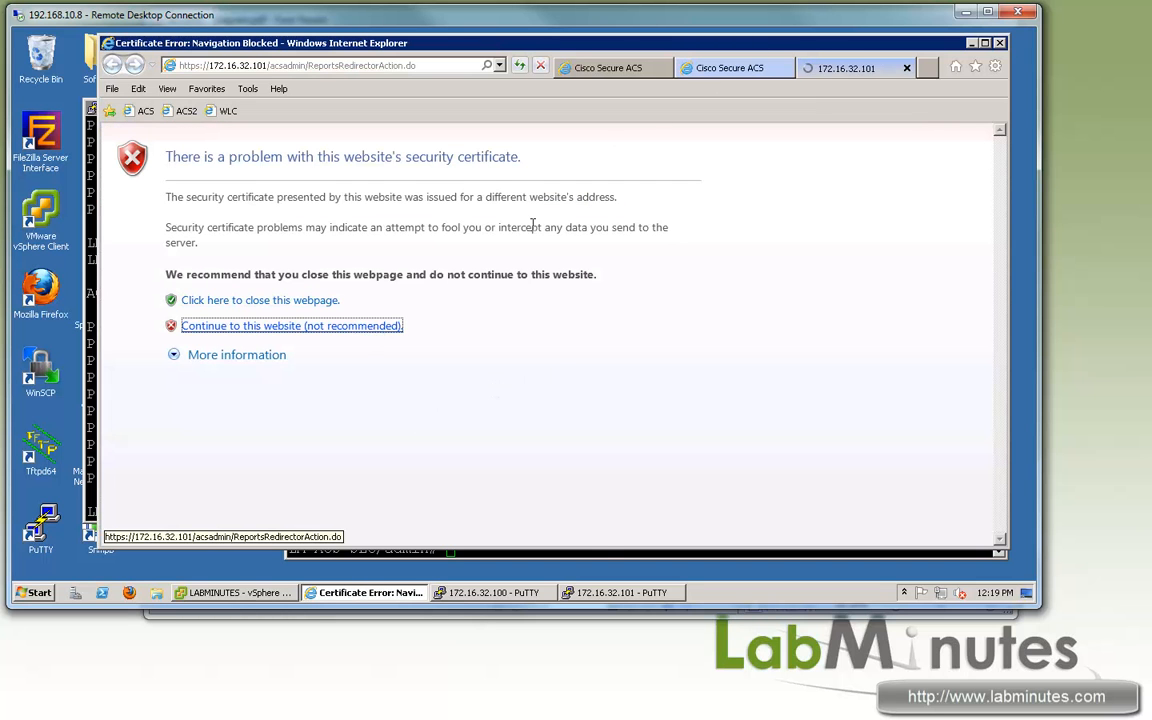
left_click(757, 68)
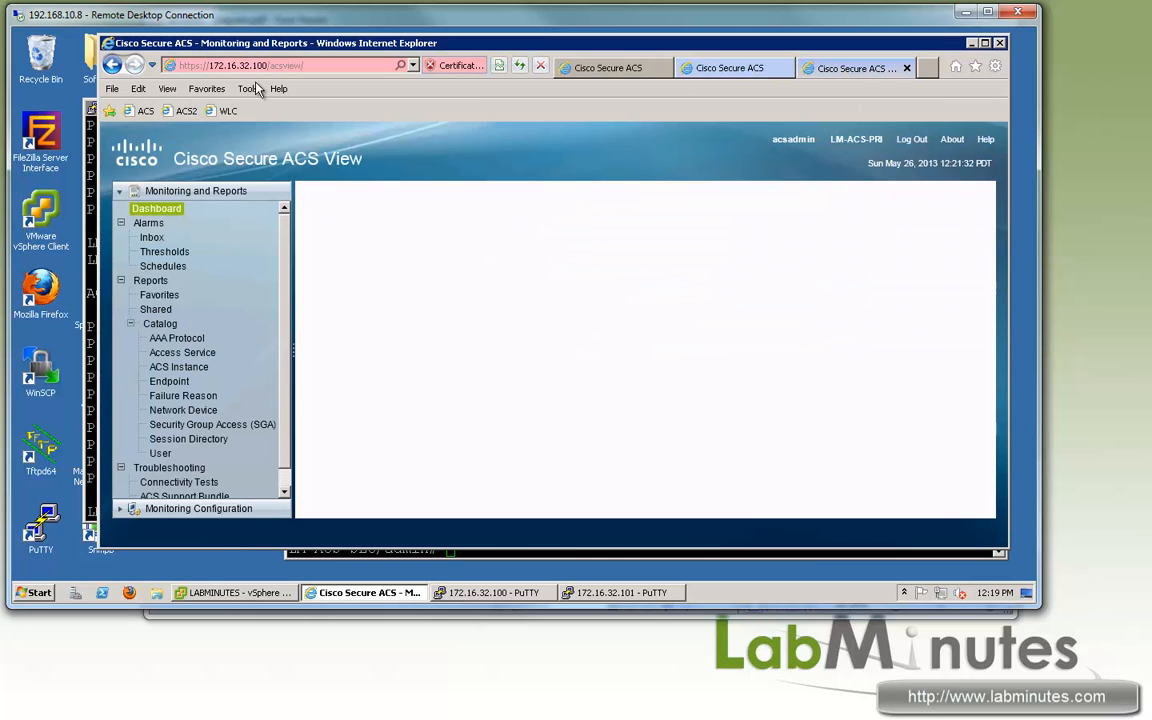
left_click(745, 66)
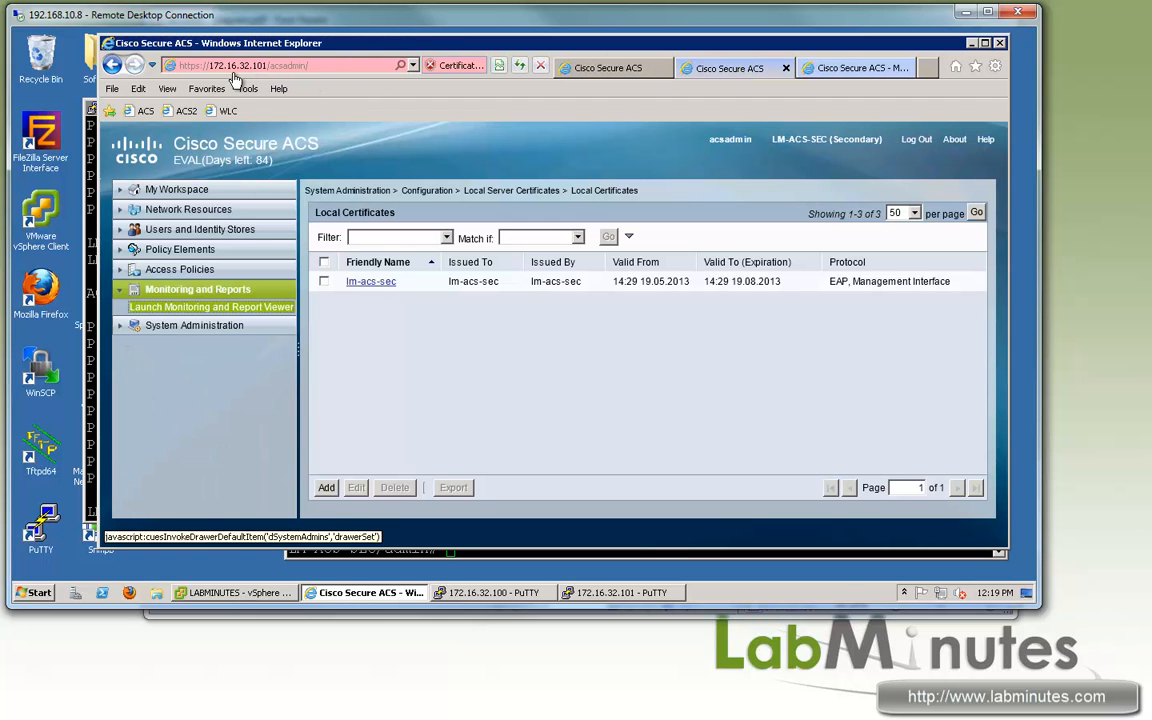
left_click(830, 67)
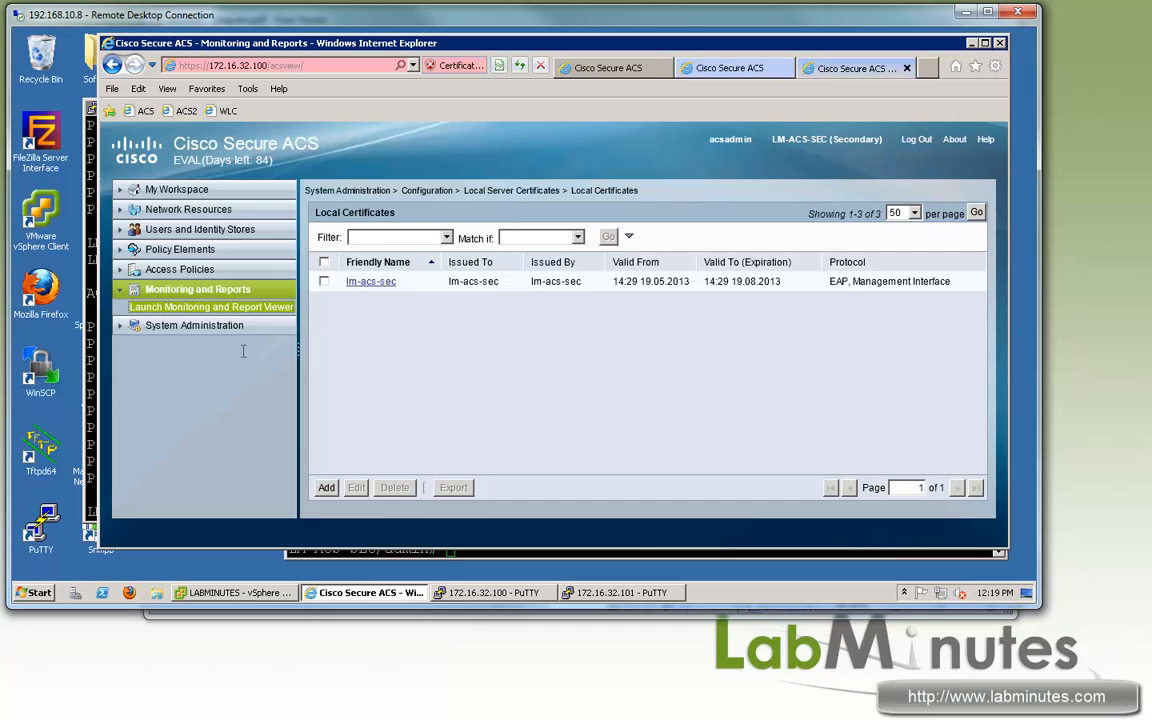
scroll(283, 407, "down", 1)
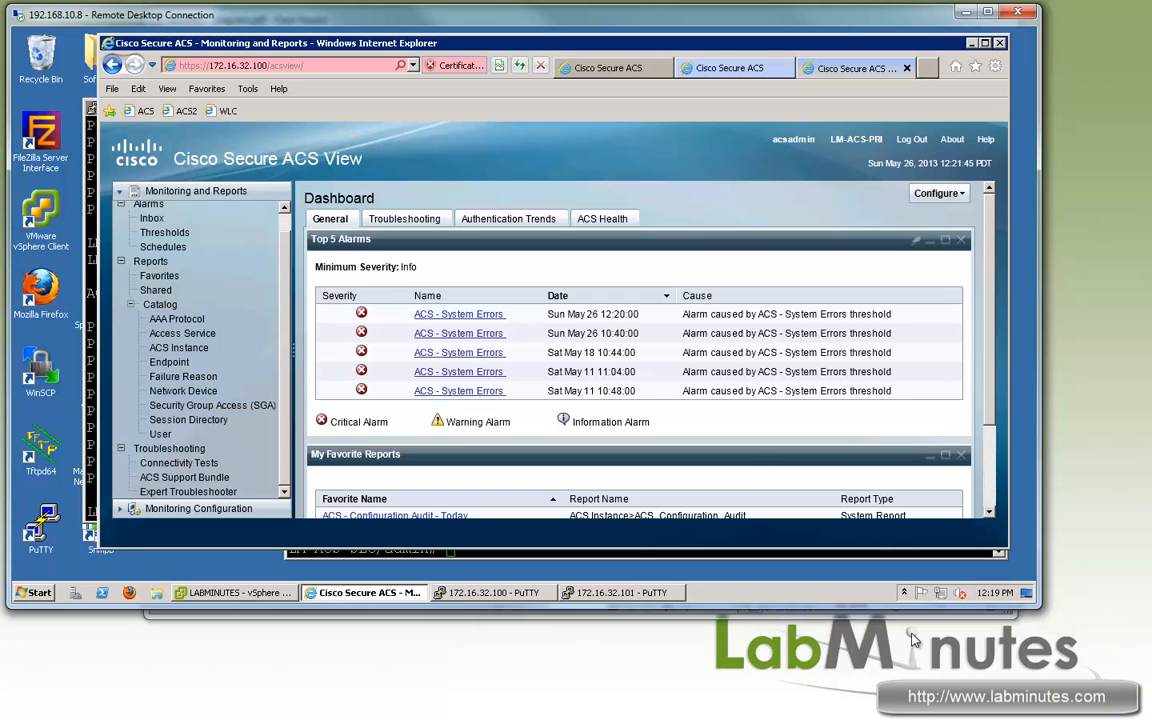
mouse_move(494, 592)
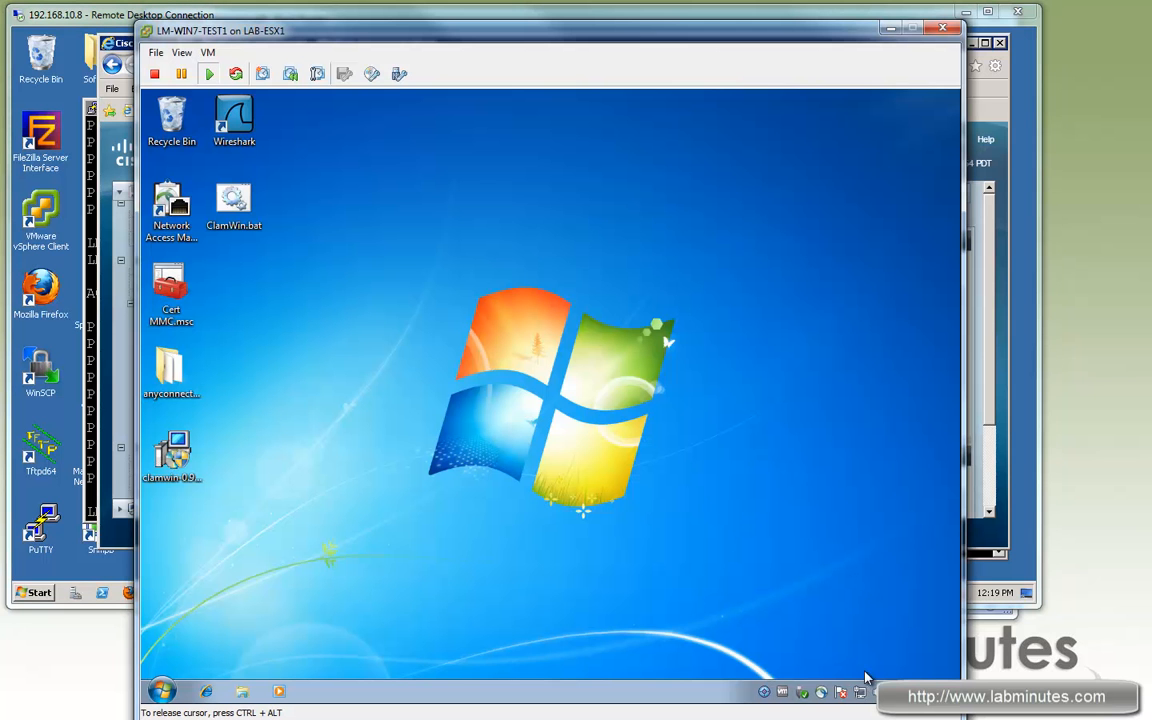
Step: On the Windows 7 client, open Local Area Connection 2 status via Network and Sharing Center
left_click(860, 689)
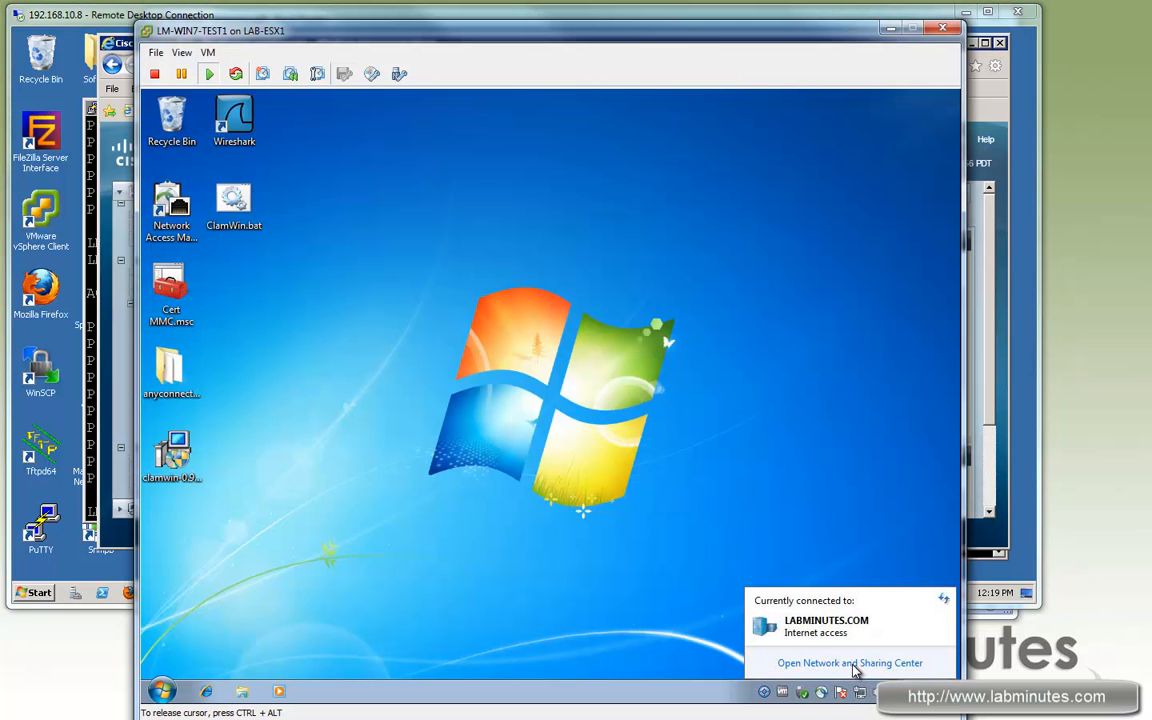
left_click(852, 664)
left_click(800, 372)
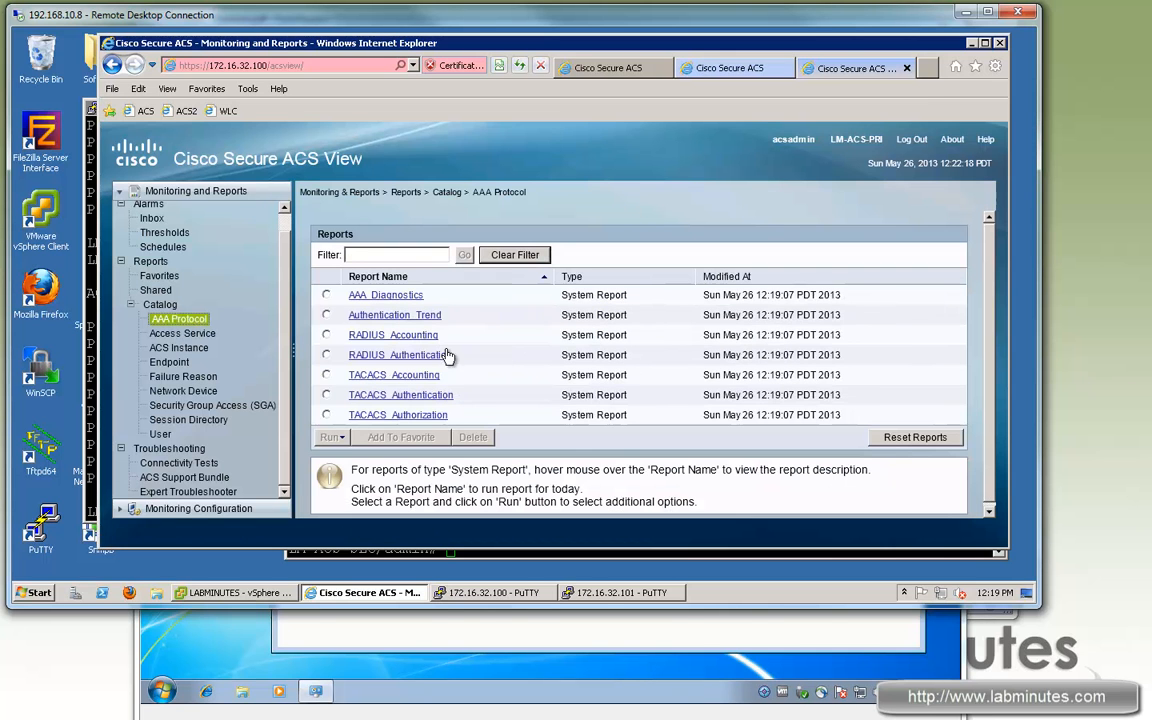
Step: Run today's RADIUS_Authentication report, then return to the primary server's admin tab
left_click(398, 360)
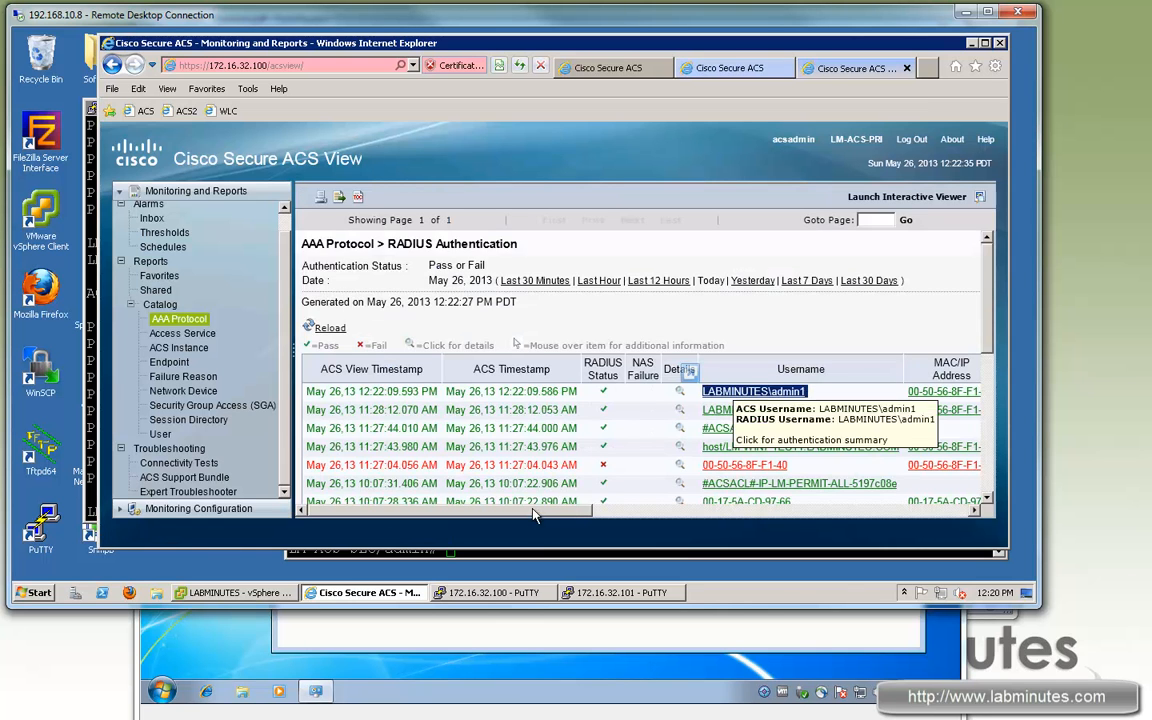
left_click(793, 516)
left_click_drag(793, 518, 622, 516)
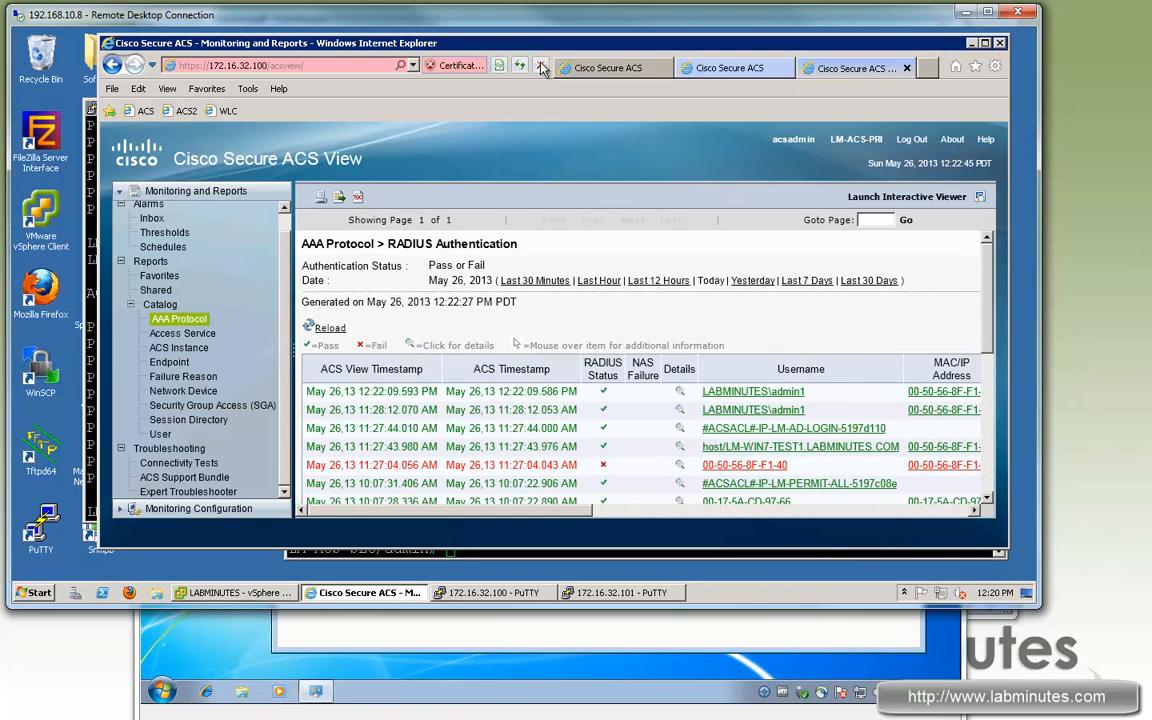
left_click(590, 67)
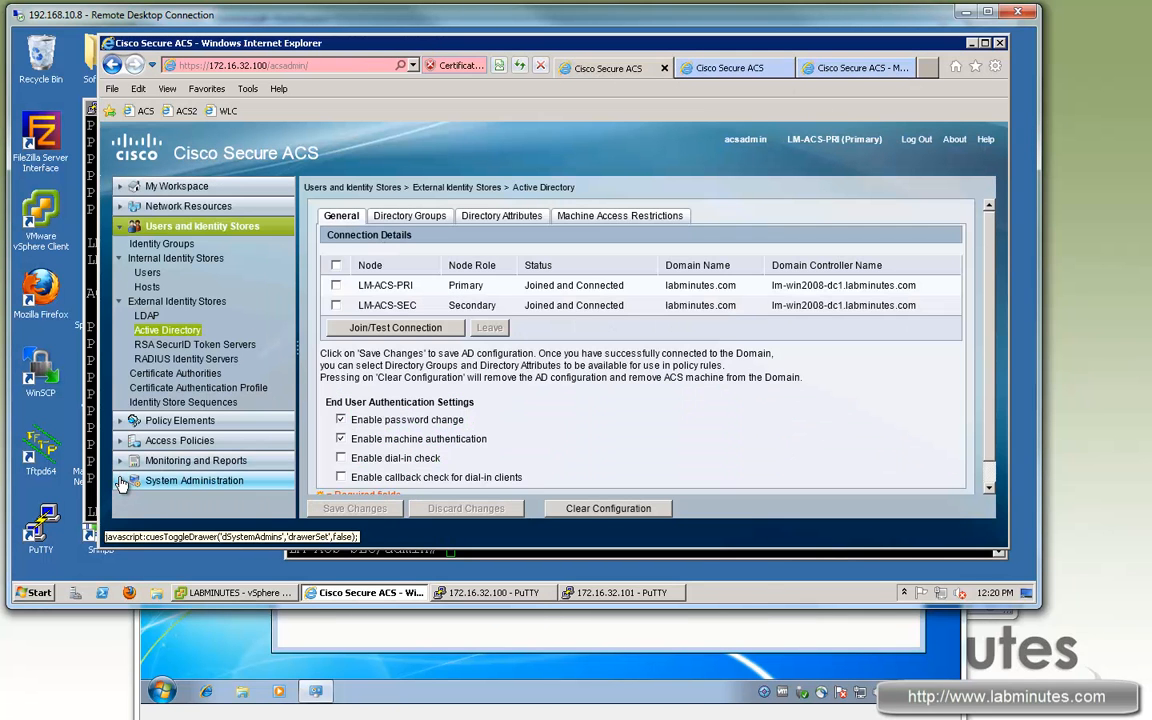
Step: Open the Log Collector settings, which show LM-ACS-PRI as the current collector
left_click(200, 480)
left_click_drag(290, 374, 289, 408)
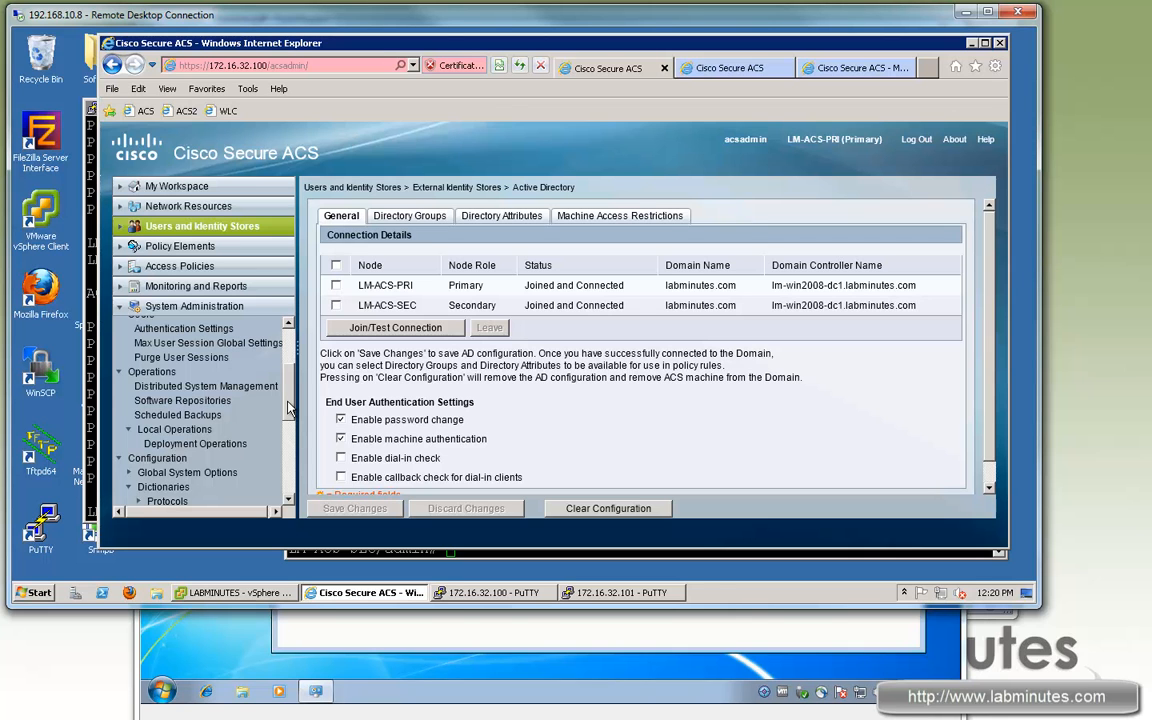
scroll(285, 410, "down", 1)
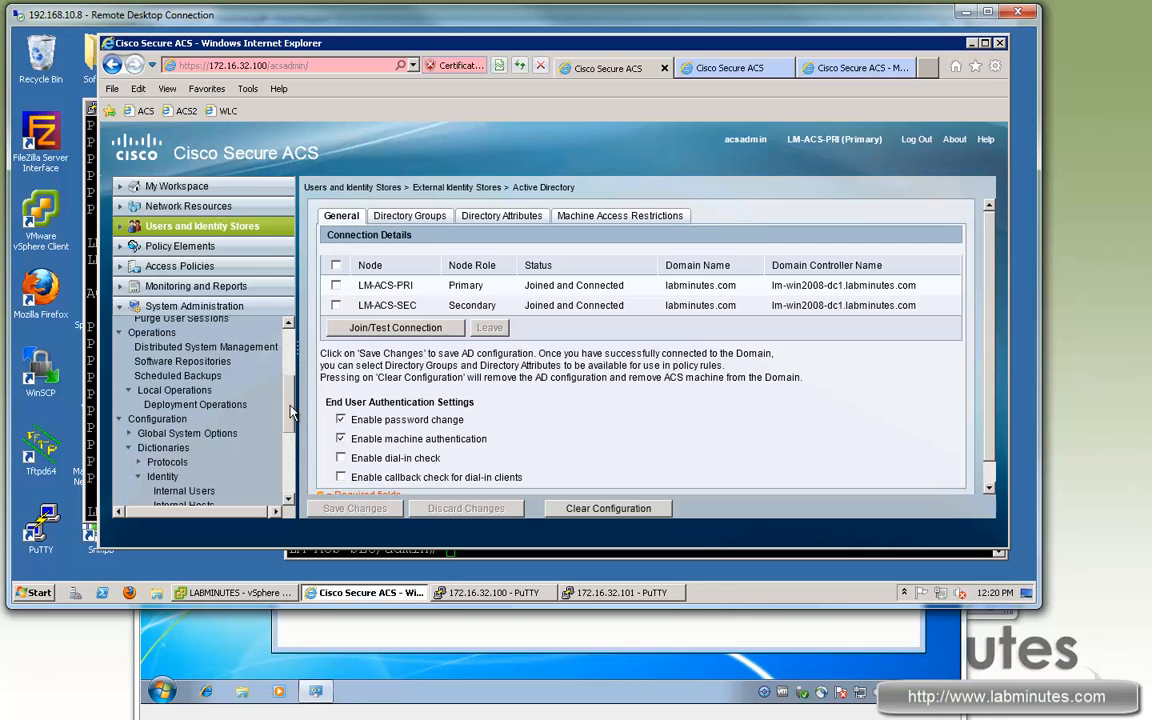
scroll(290, 410, "down", 3)
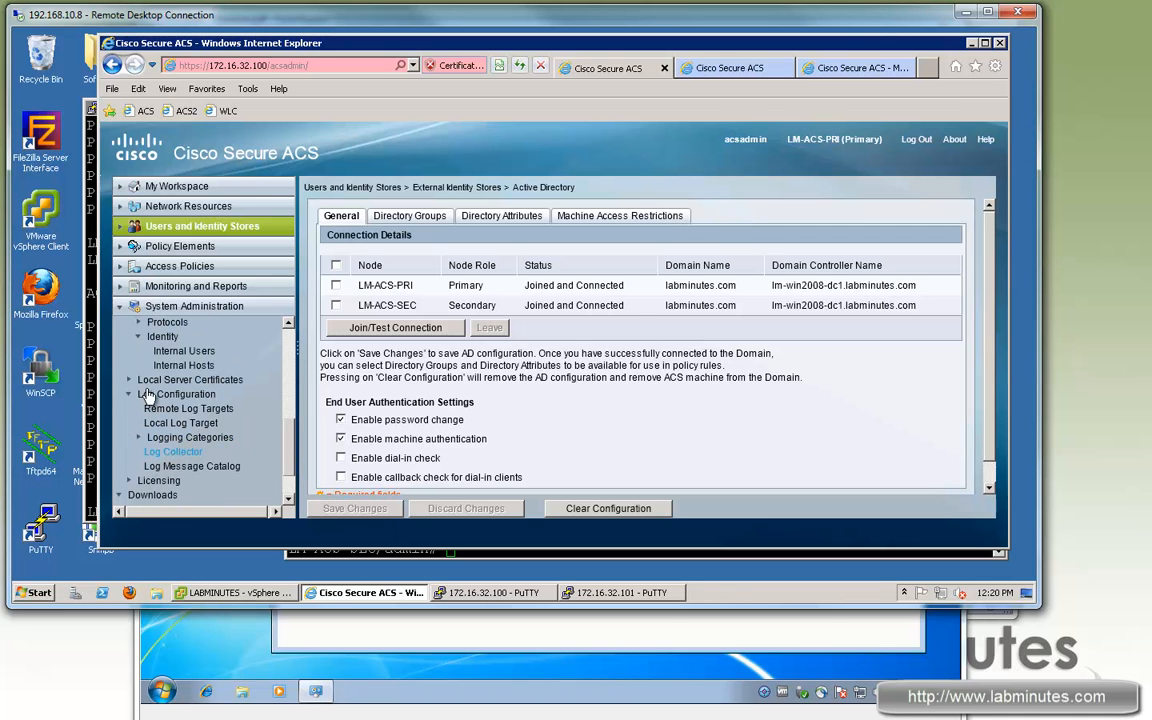
left_click(173, 452)
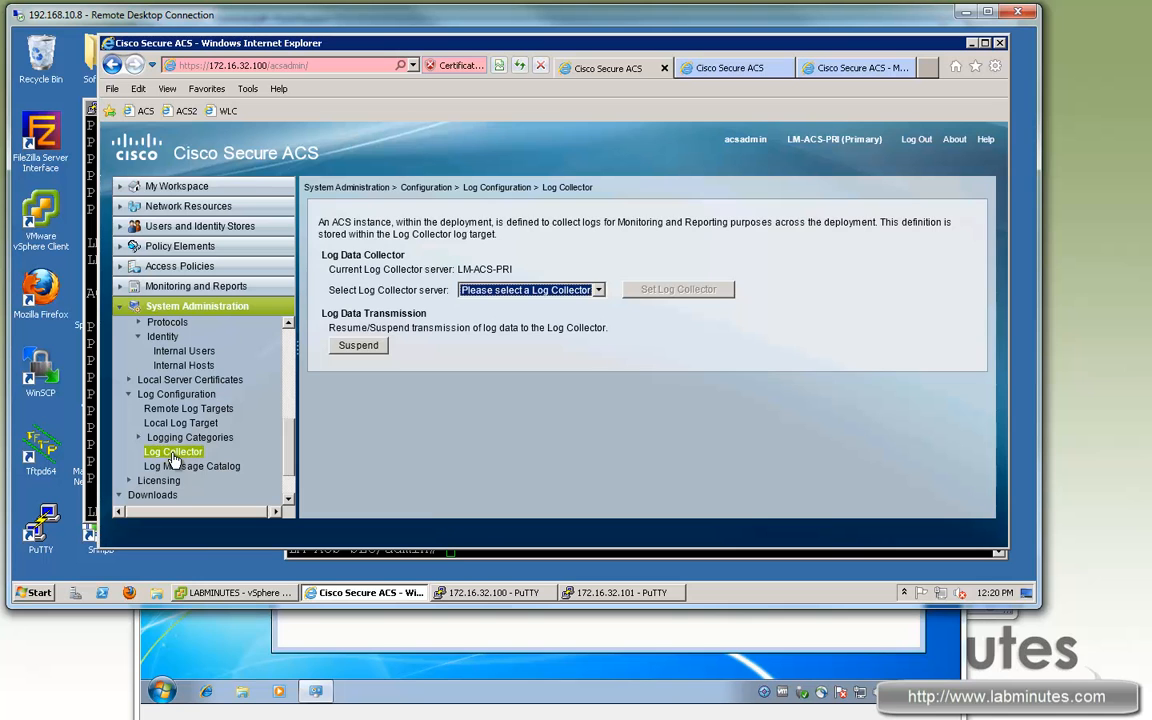
left_click_drag(329, 269, 424, 270)
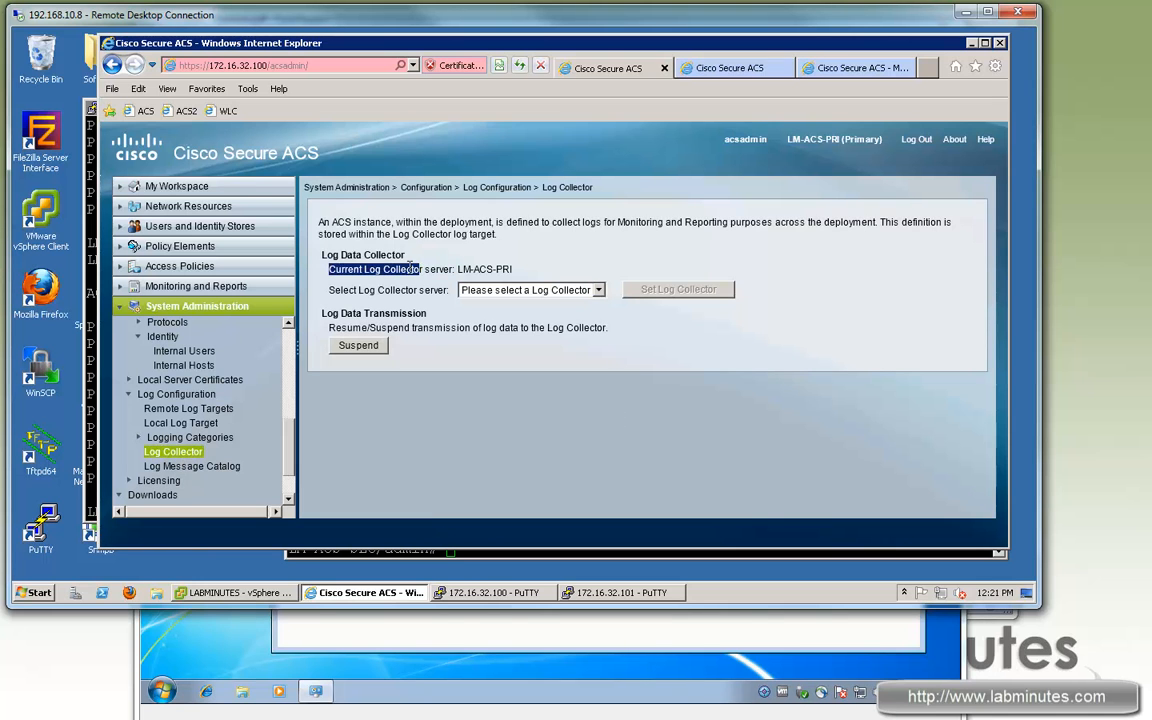
double_click(500, 269)
Step: Set LM-ACS-SEC as the log collector, confirm it, and close the monitoring tab
left_click(598, 290)
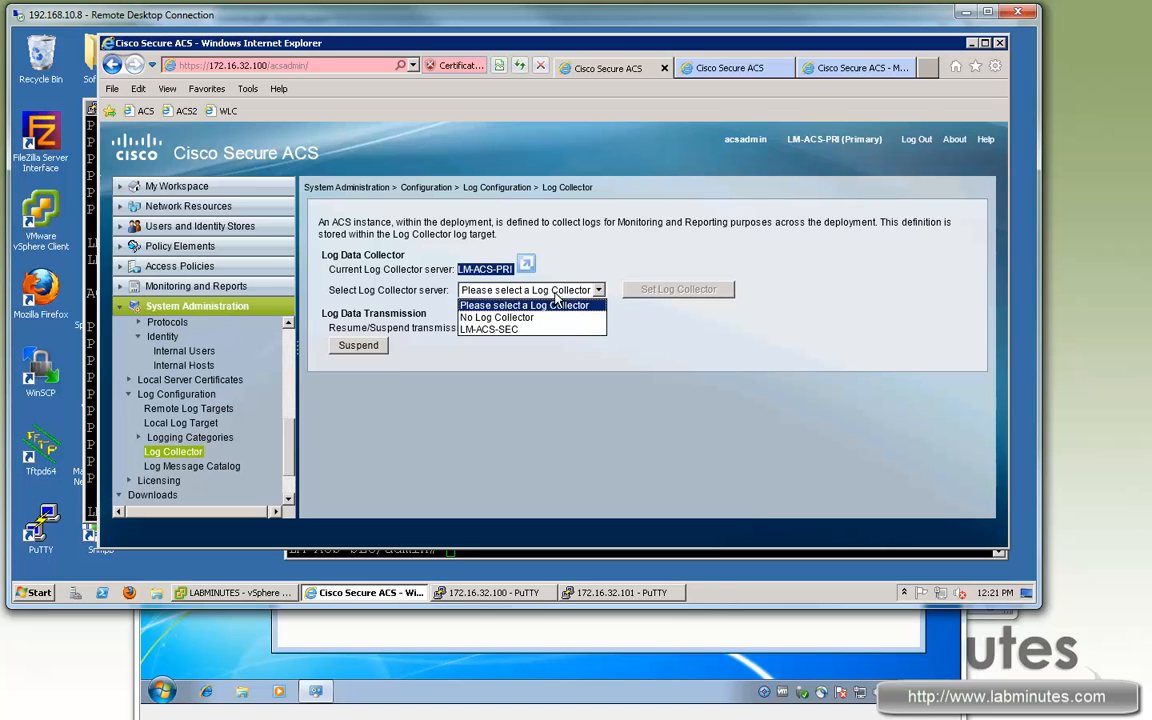
left_click(513, 330)
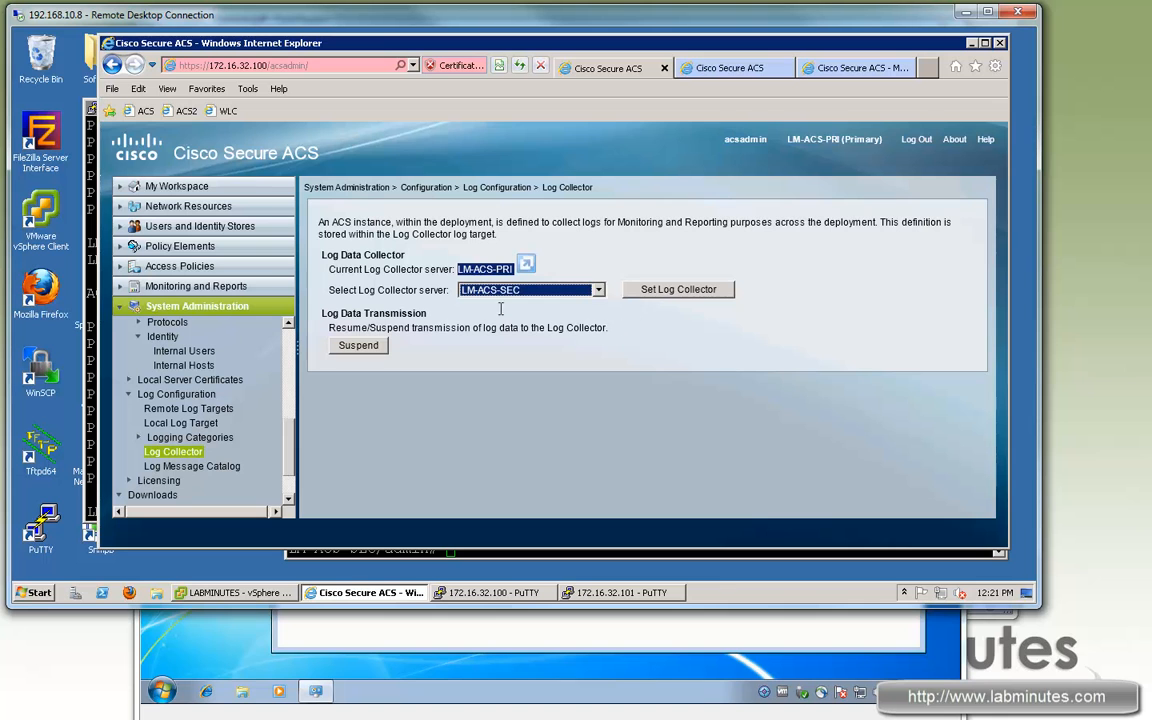
left_click(670, 291)
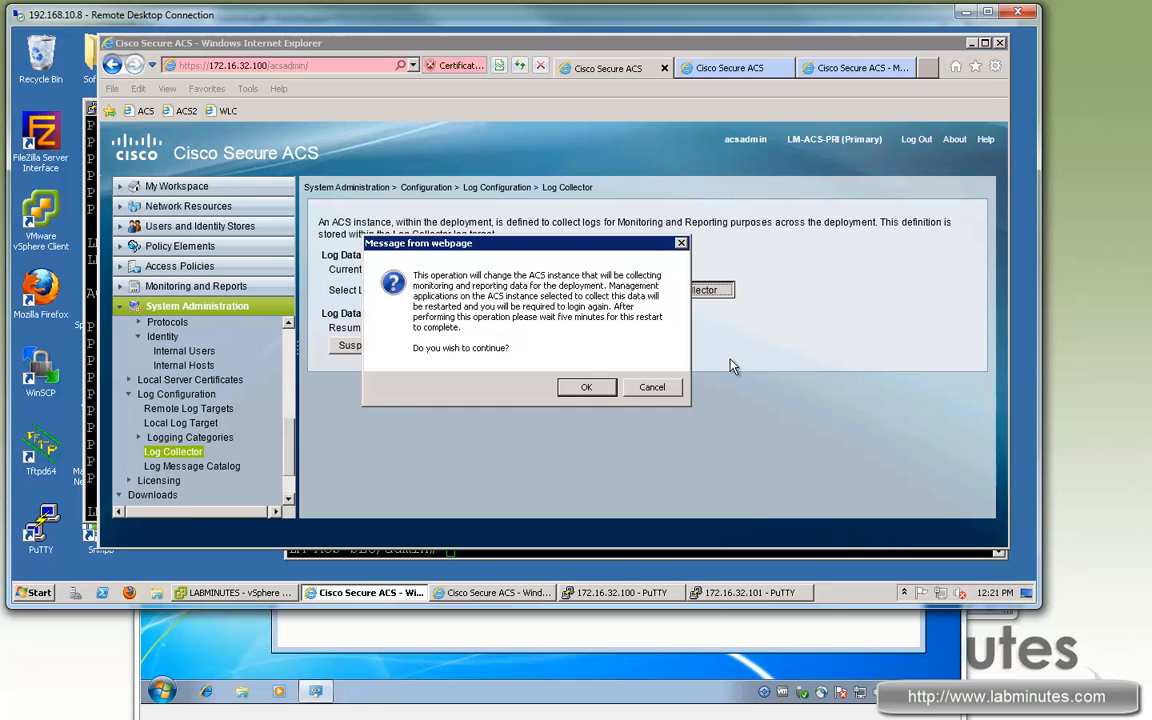
left_click_drag(586, 245, 533, 245)
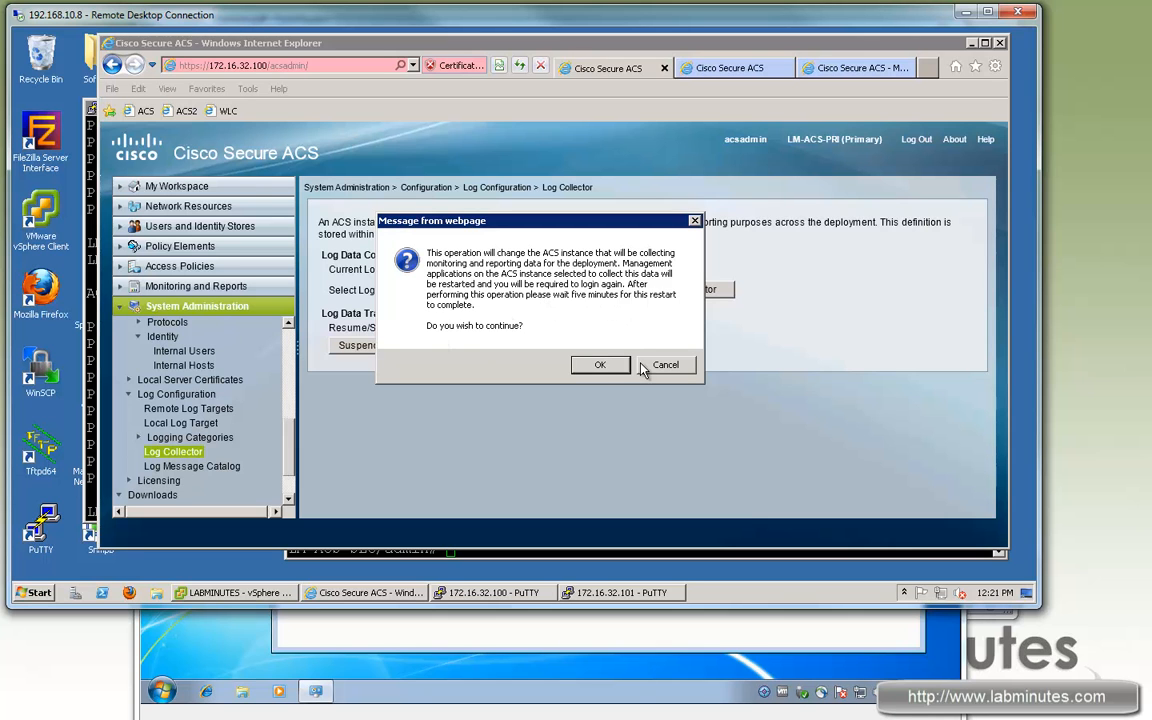
left_click(600, 364)
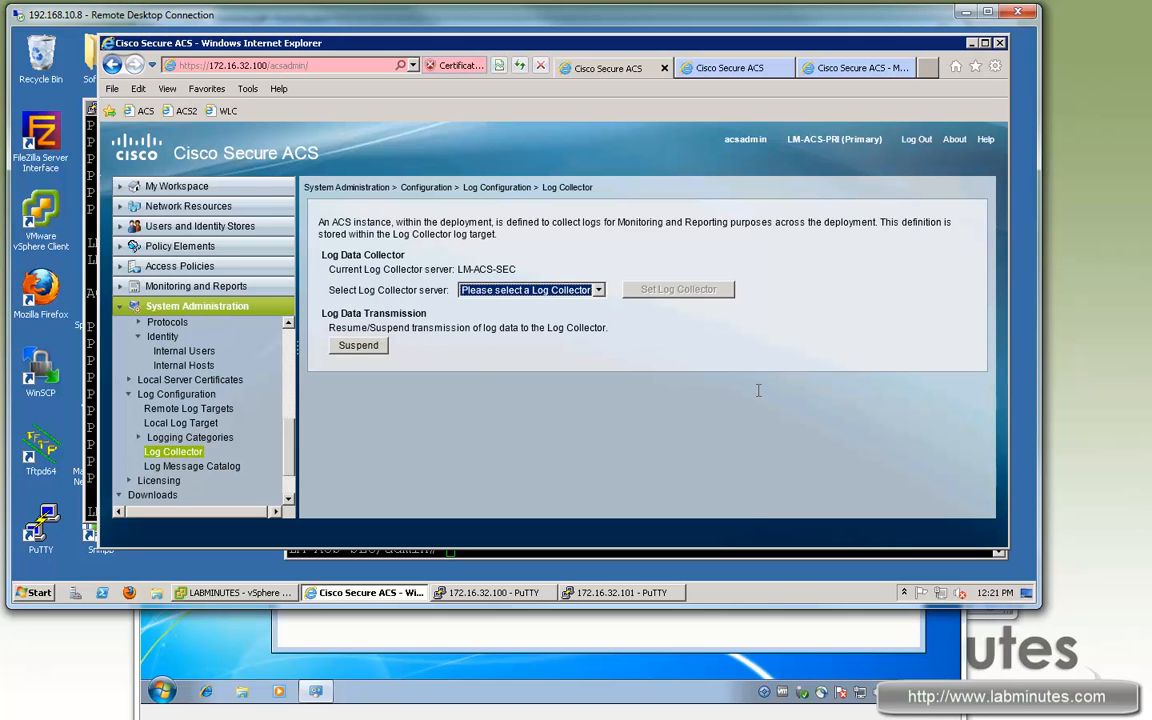
left_click_drag(383, 269, 476, 267)
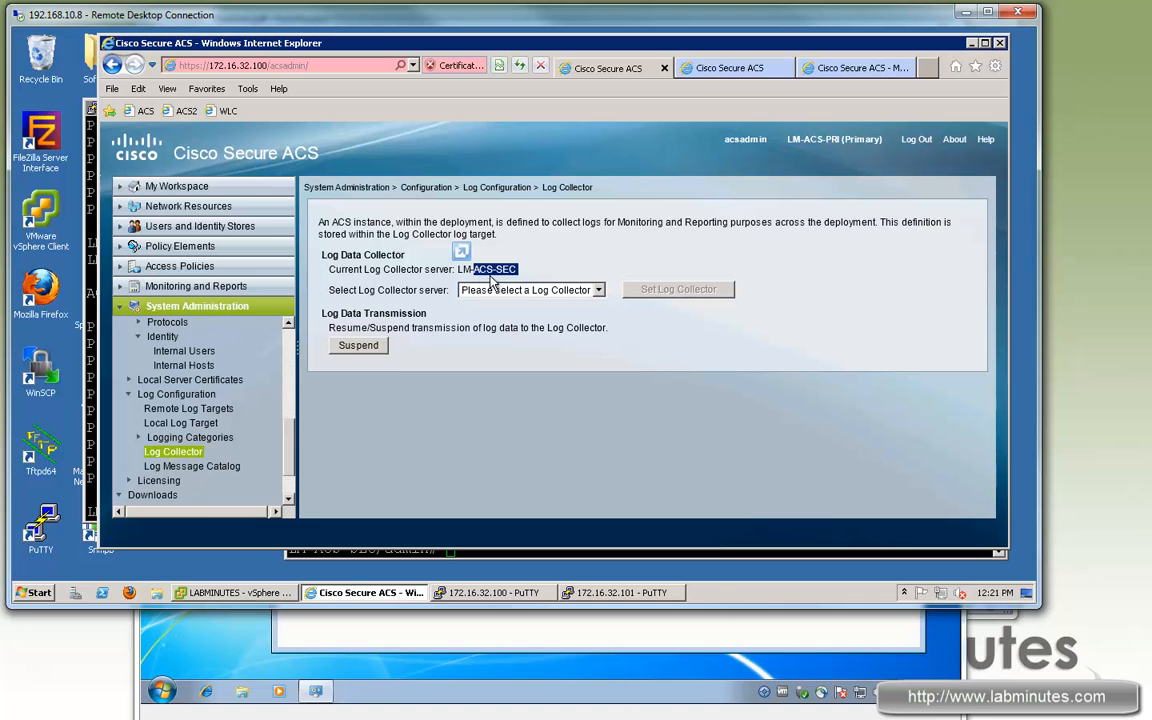
double_click(390, 269)
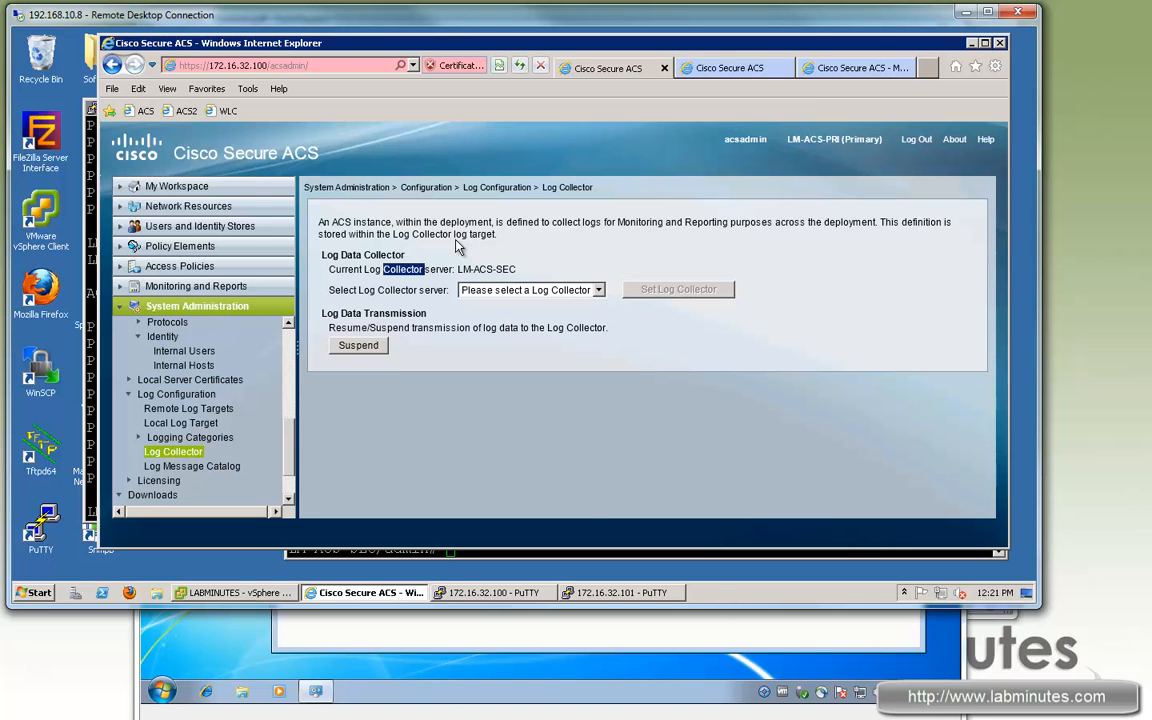
left_click(842, 73)
left_click(906, 67)
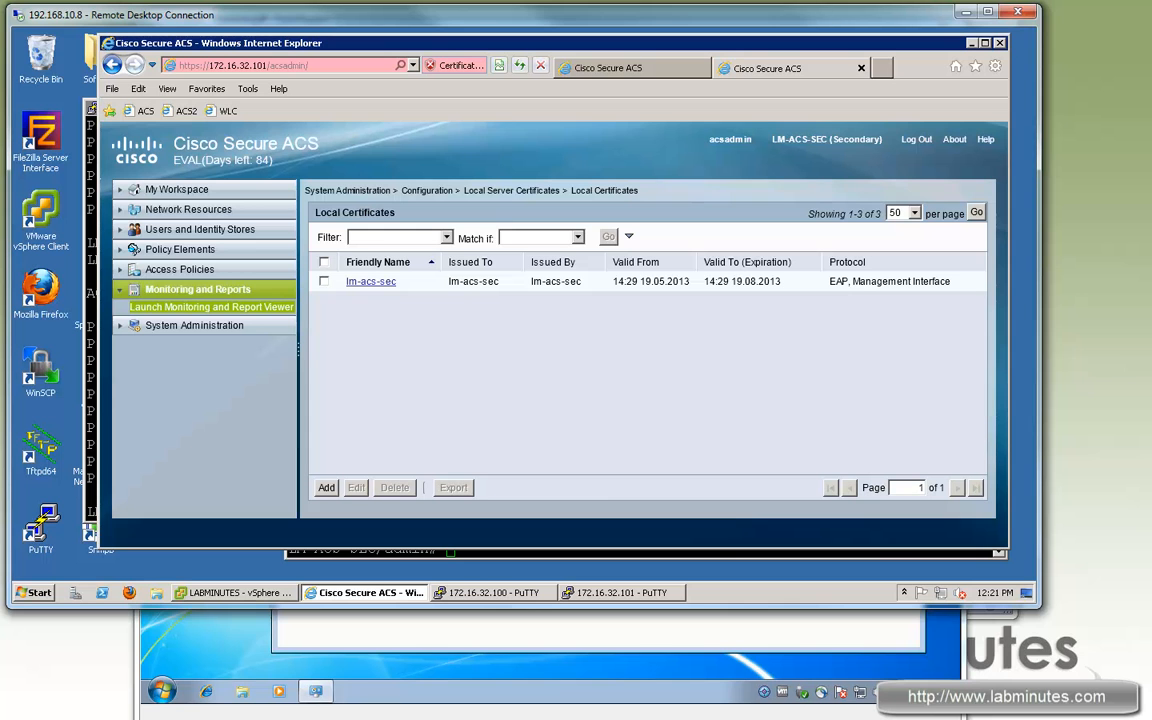
Step: Rerun 'sh app sta acs' on 172.16.32.101, confirming SECONDARY role with view processes running
left_click(468, 553)
left_click(95, 447)
left_click(879, 437)
key("Up")
key("Return")
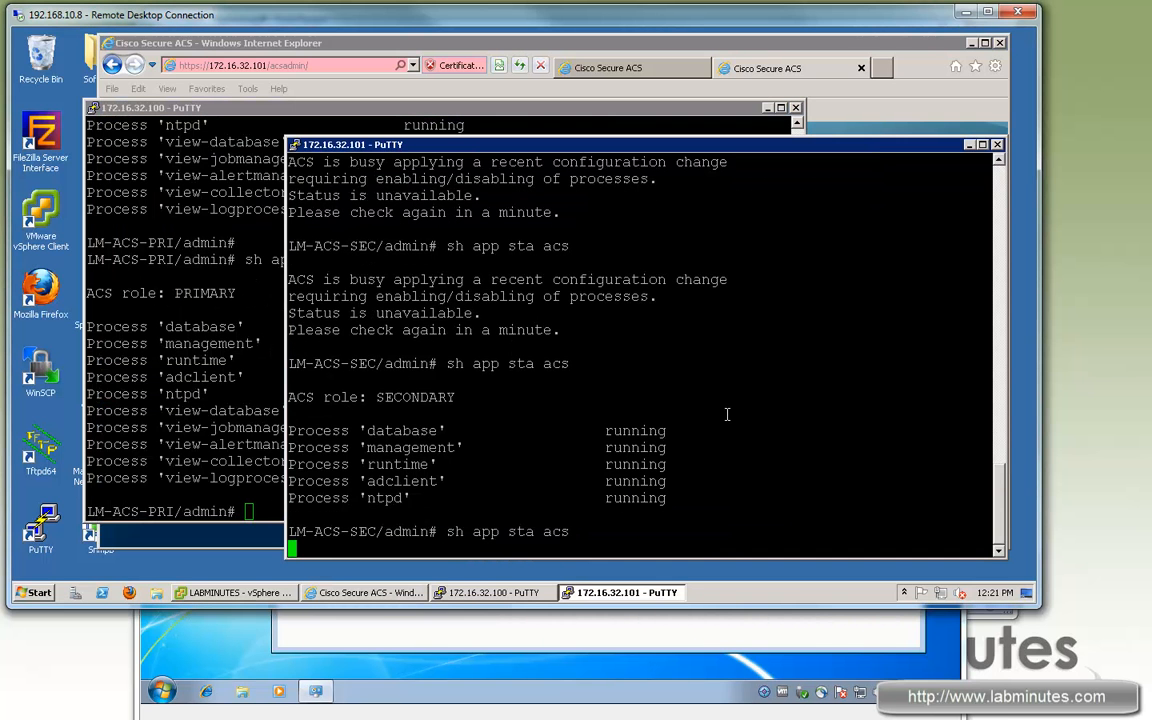
left_click(201, 460)
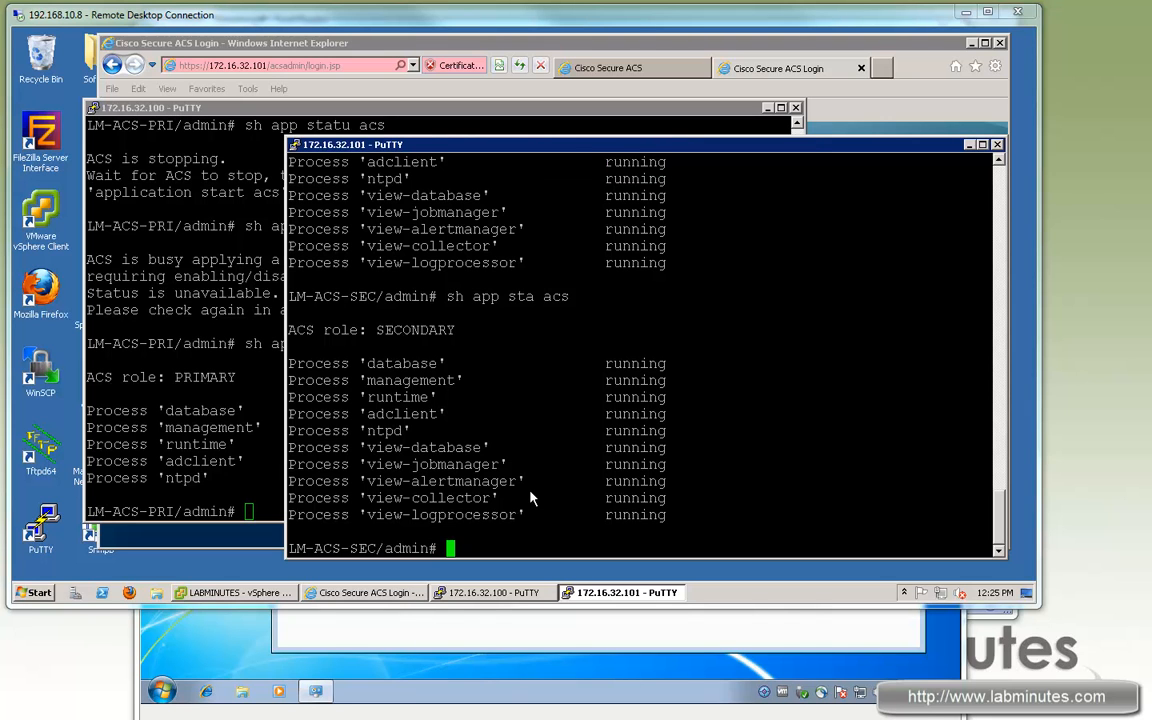
left_click_drag(679, 520, 290, 447)
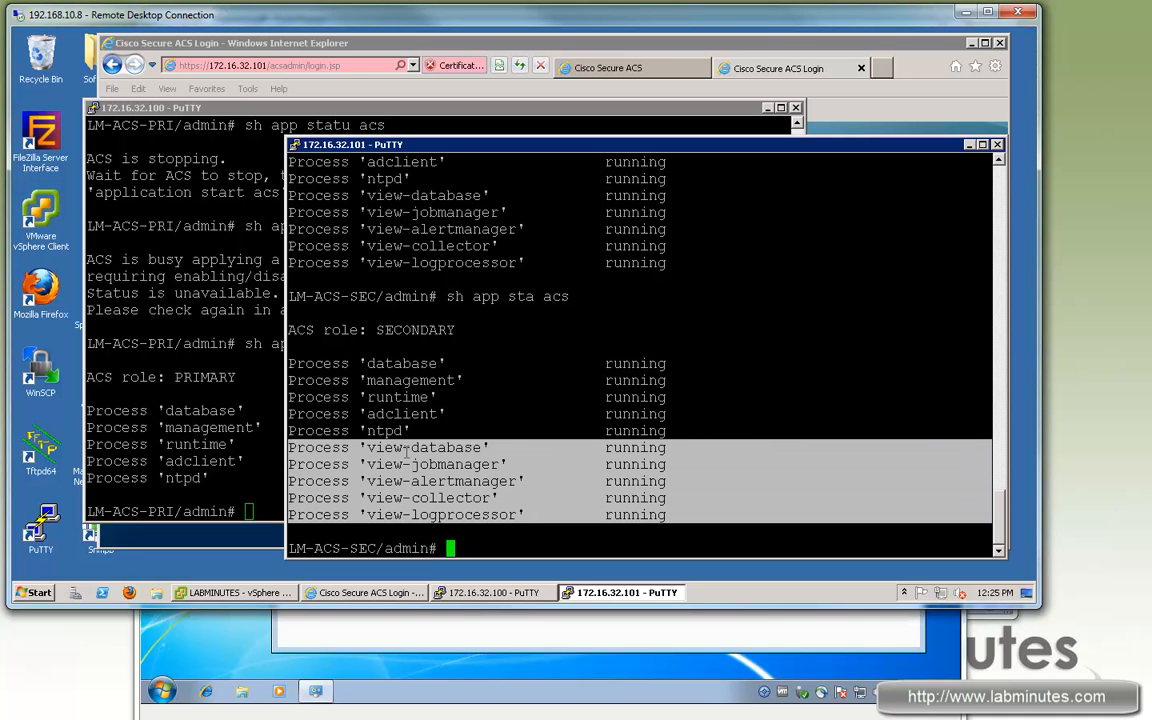
left_click_drag(362, 449, 350, 448)
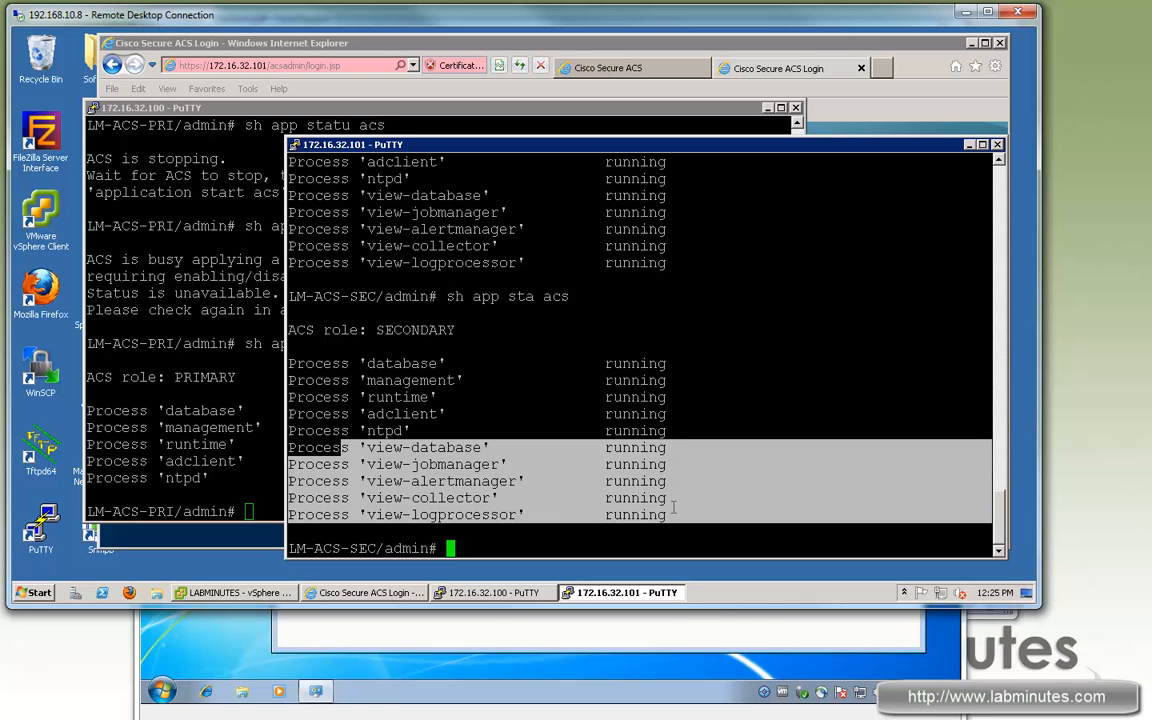
left_click(686, 518)
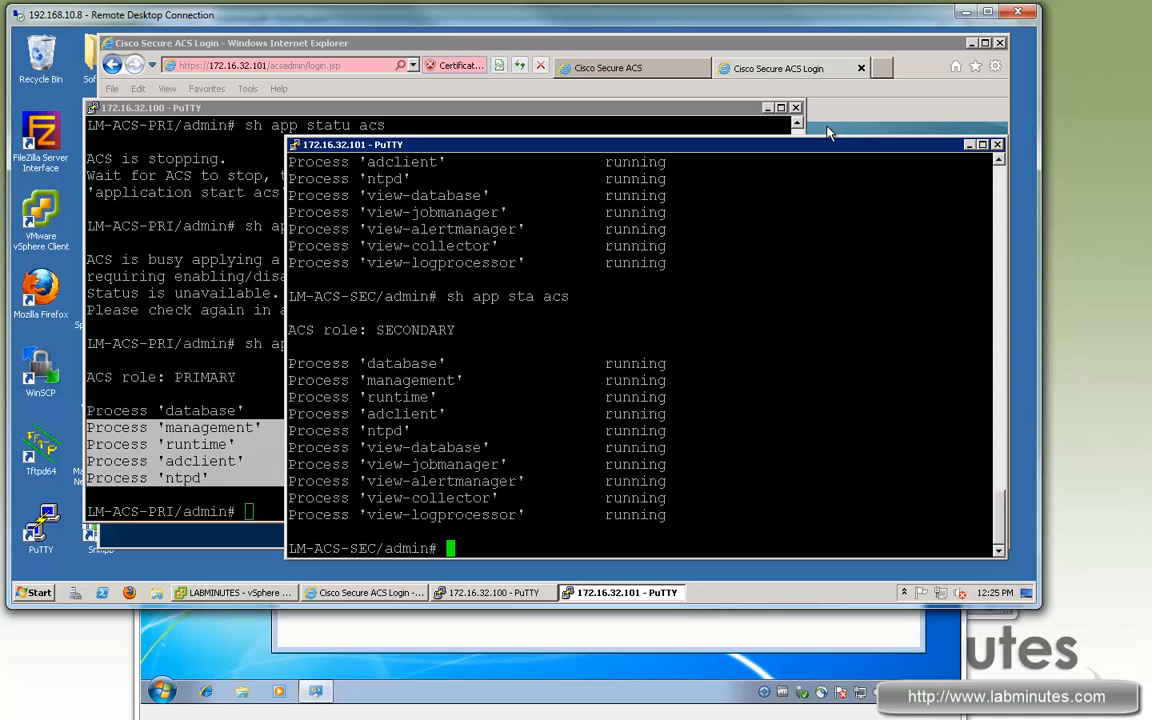
left_click(825, 77)
left_click(831, 337)
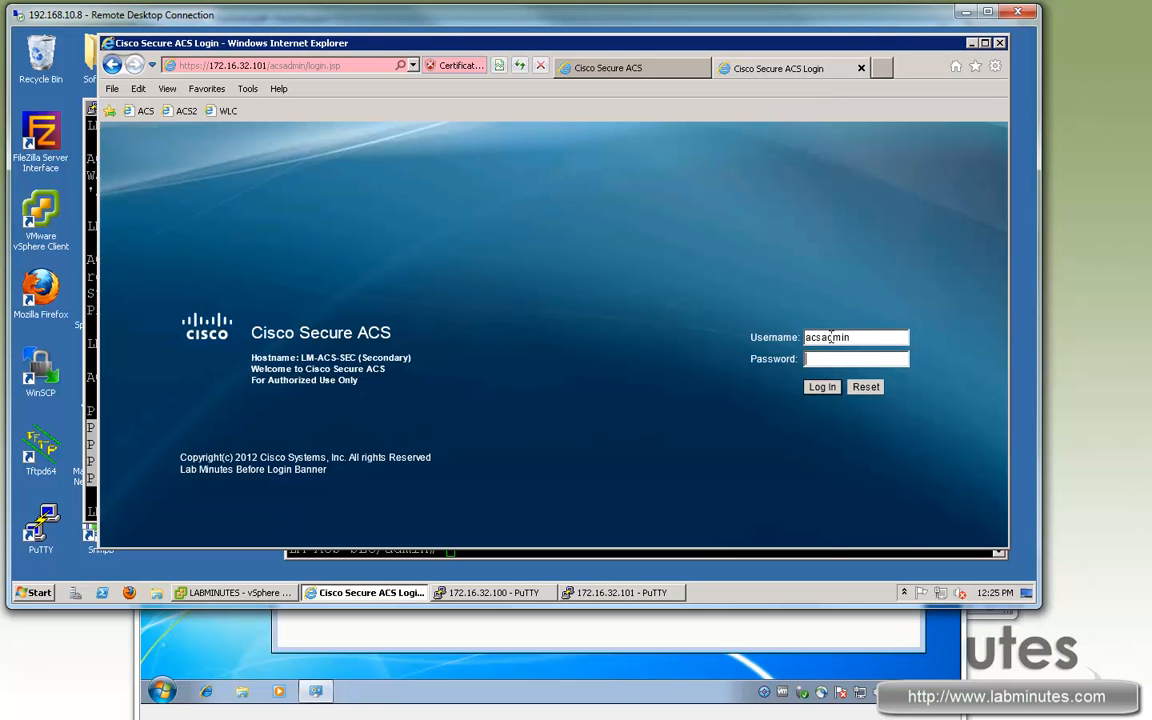
Step: Log in to the secondary ACS and launch the Monitoring and Report Viewer on both servers
type("Cisco123")
key("Return")
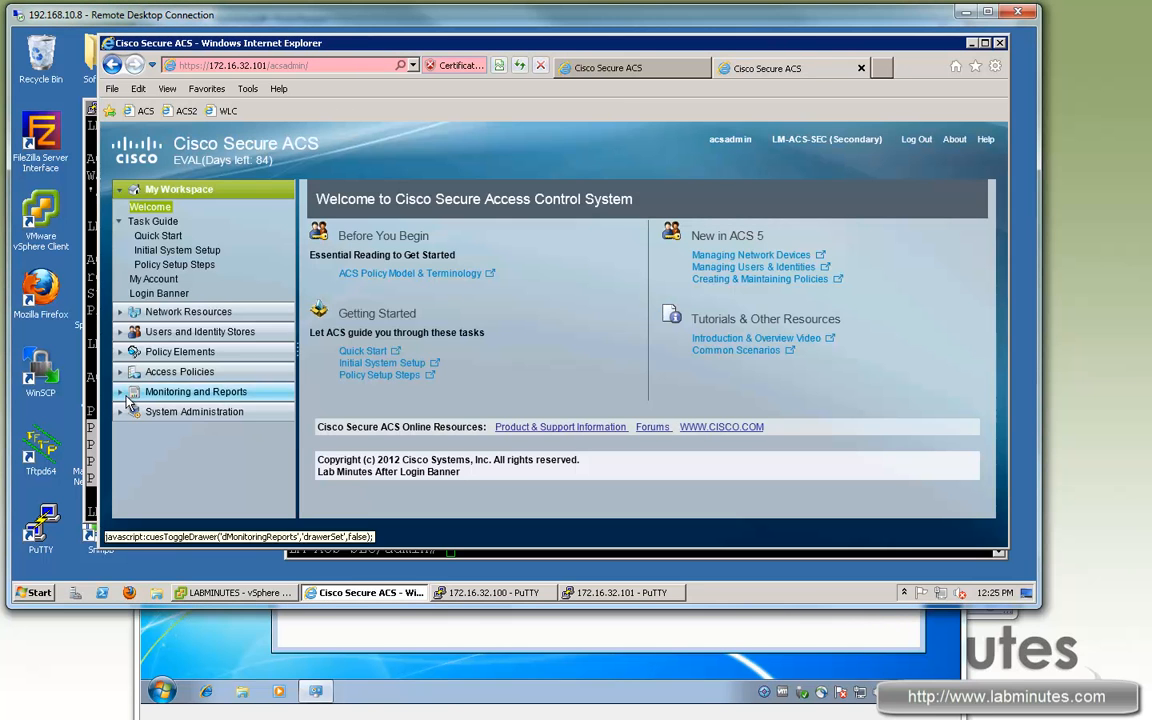
left_click(196, 391)
left_click(230, 308)
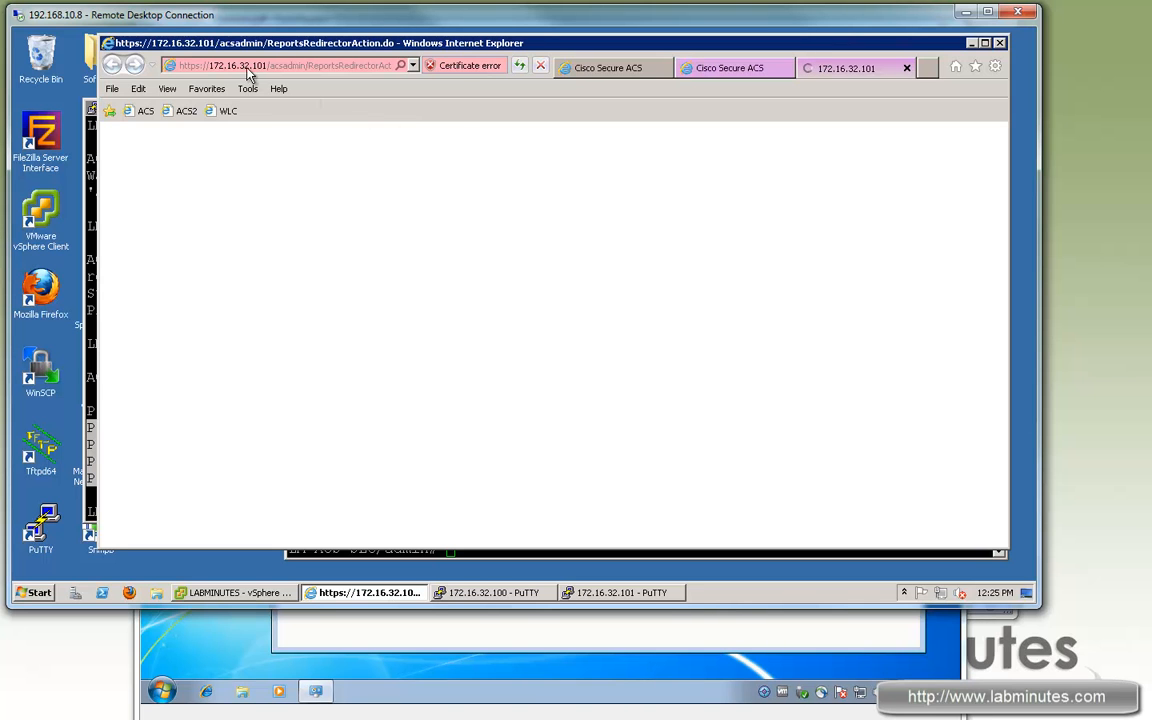
left_click(605, 68)
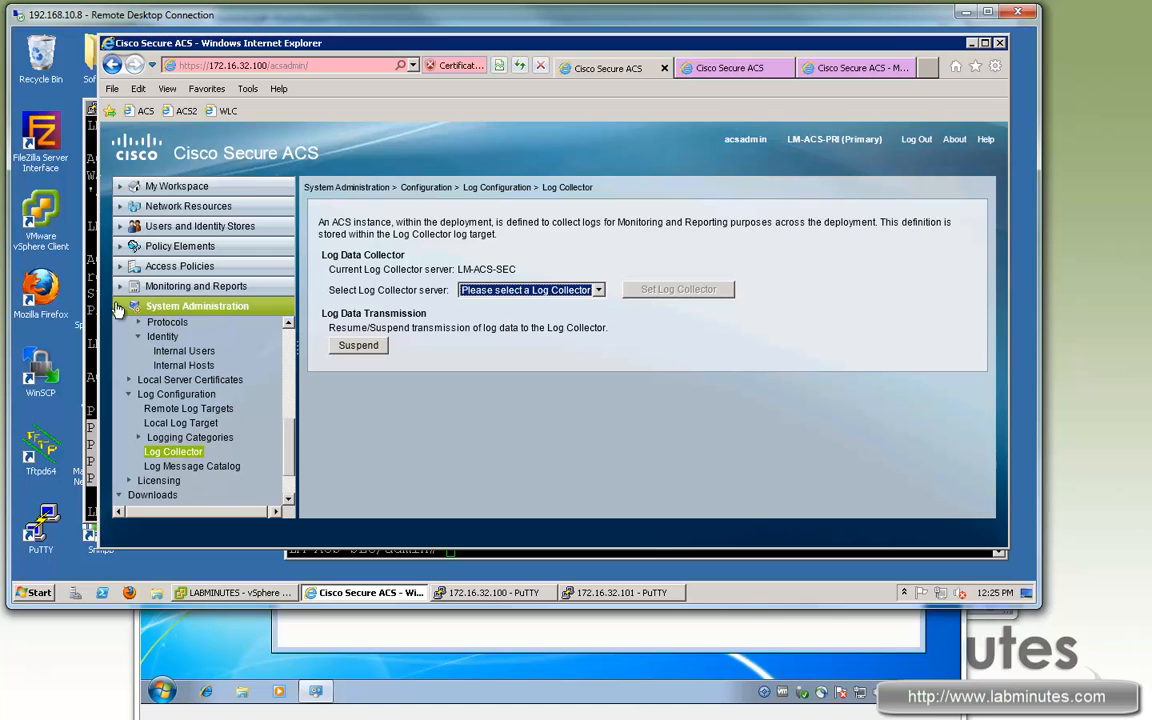
left_click(190, 286)
left_click(200, 301)
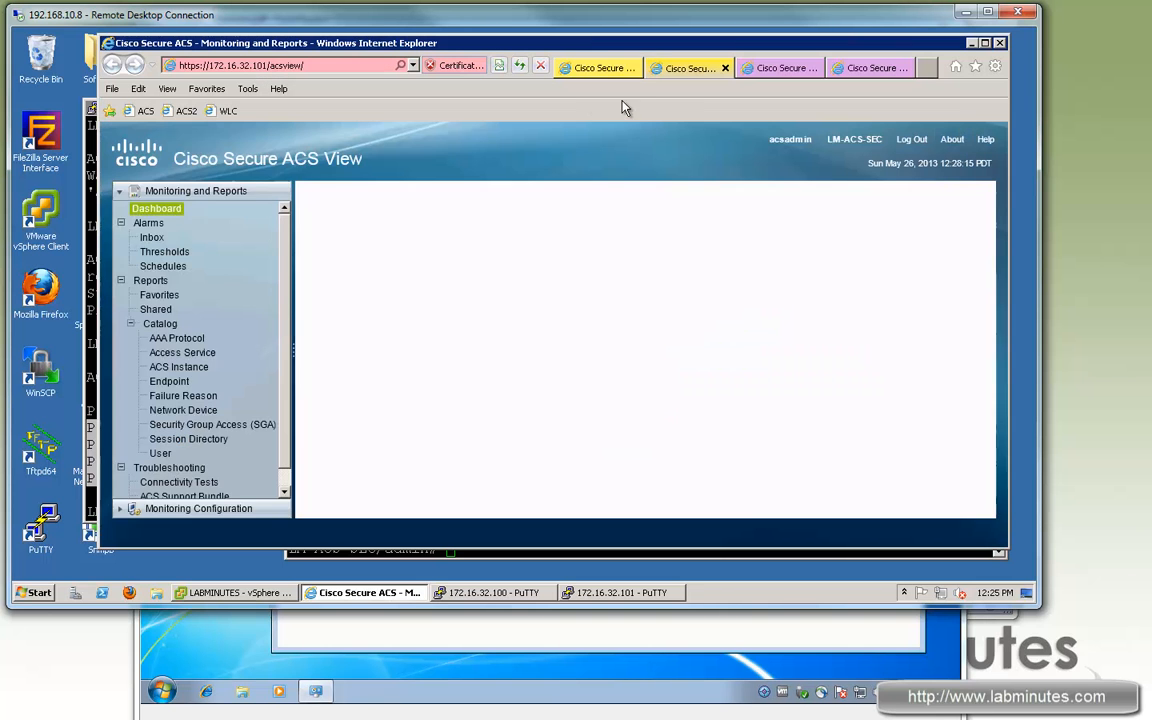
Step: Disable Local Area Connection 2 on the Windows 7 test client
left_click(642, 634)
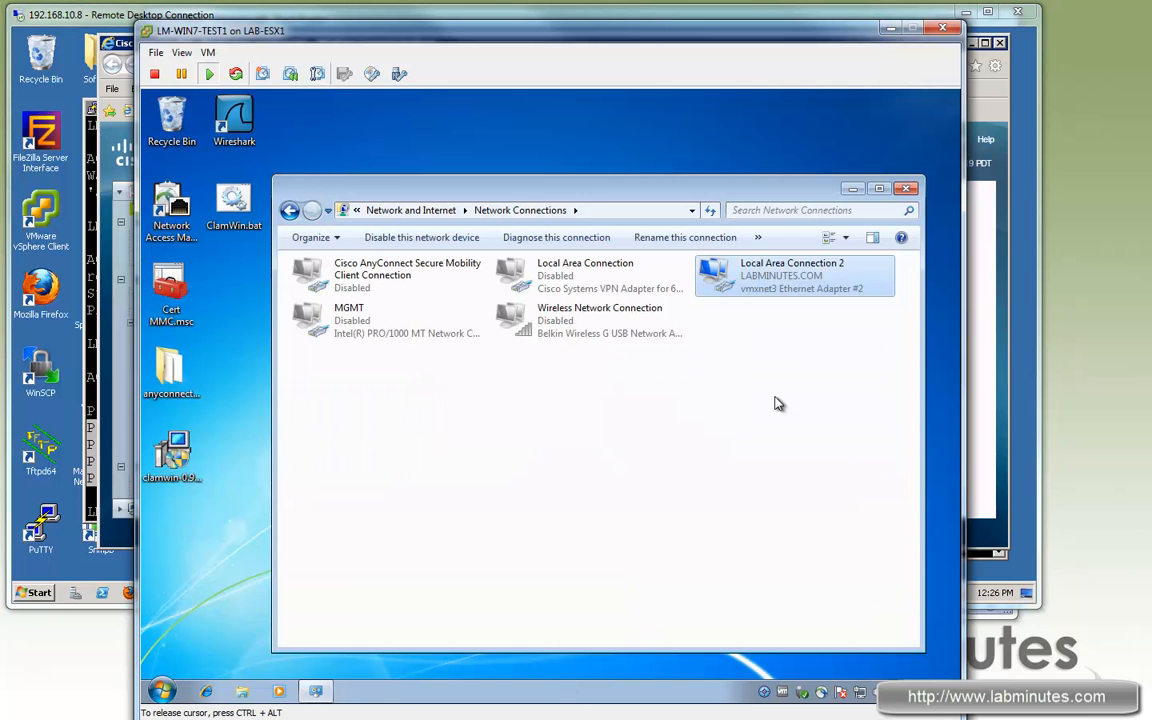
right_click(787, 283)
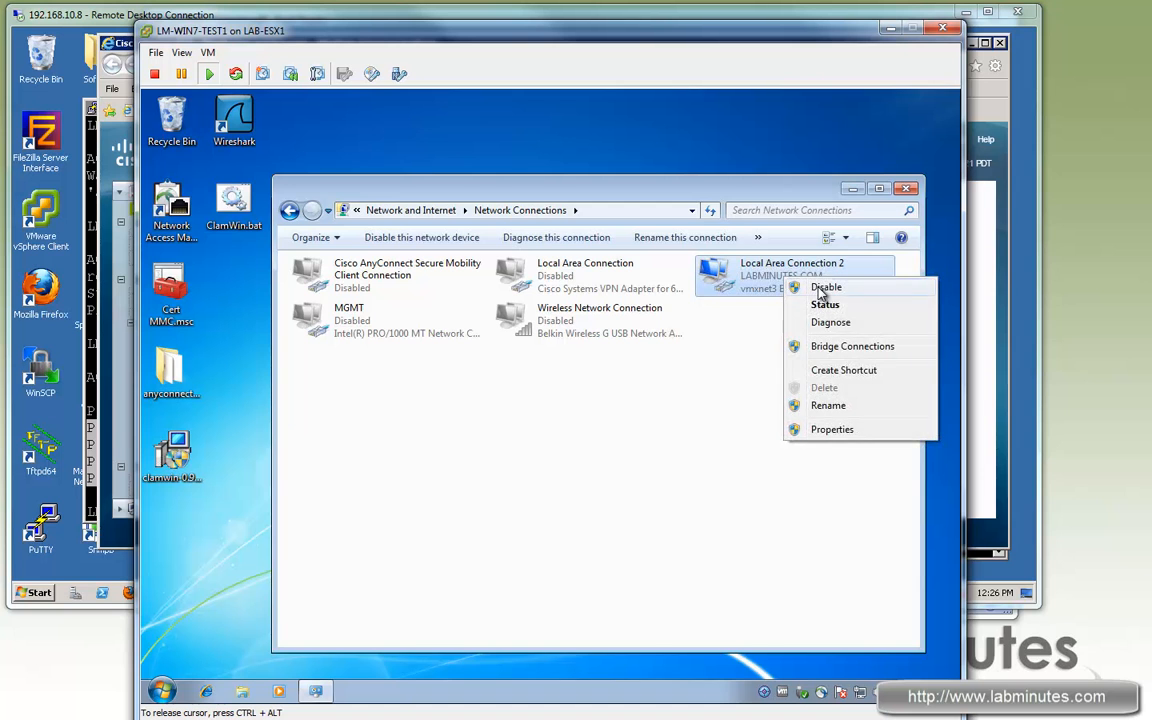
left_click(788, 288)
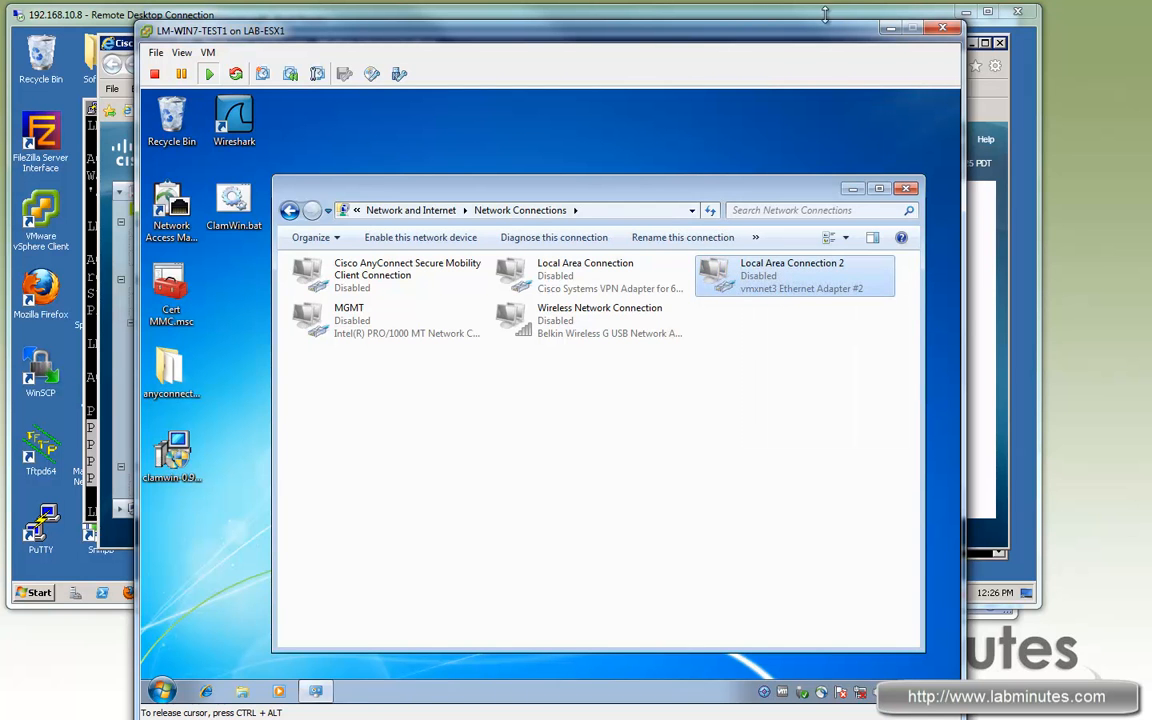
Step: Run today's AAA Protocol RADIUS_Authentication report showing the passed login via LM-WIRED
left_click(720, 14)
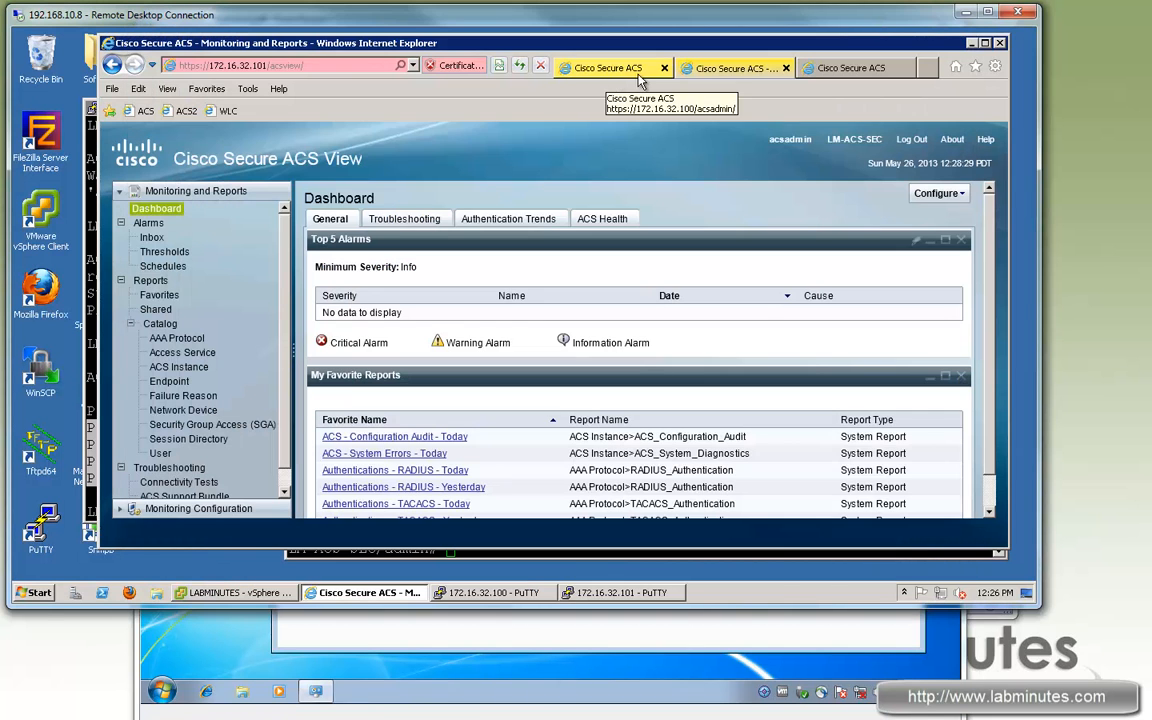
left_click(177, 339)
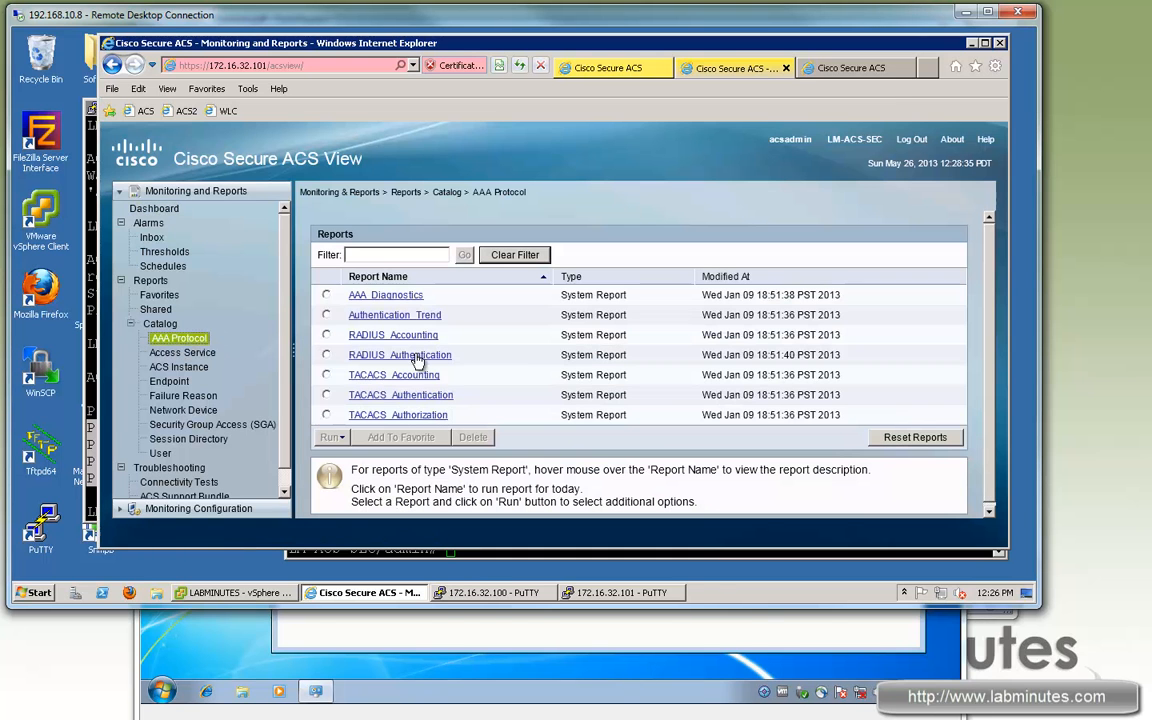
left_click(396, 355)
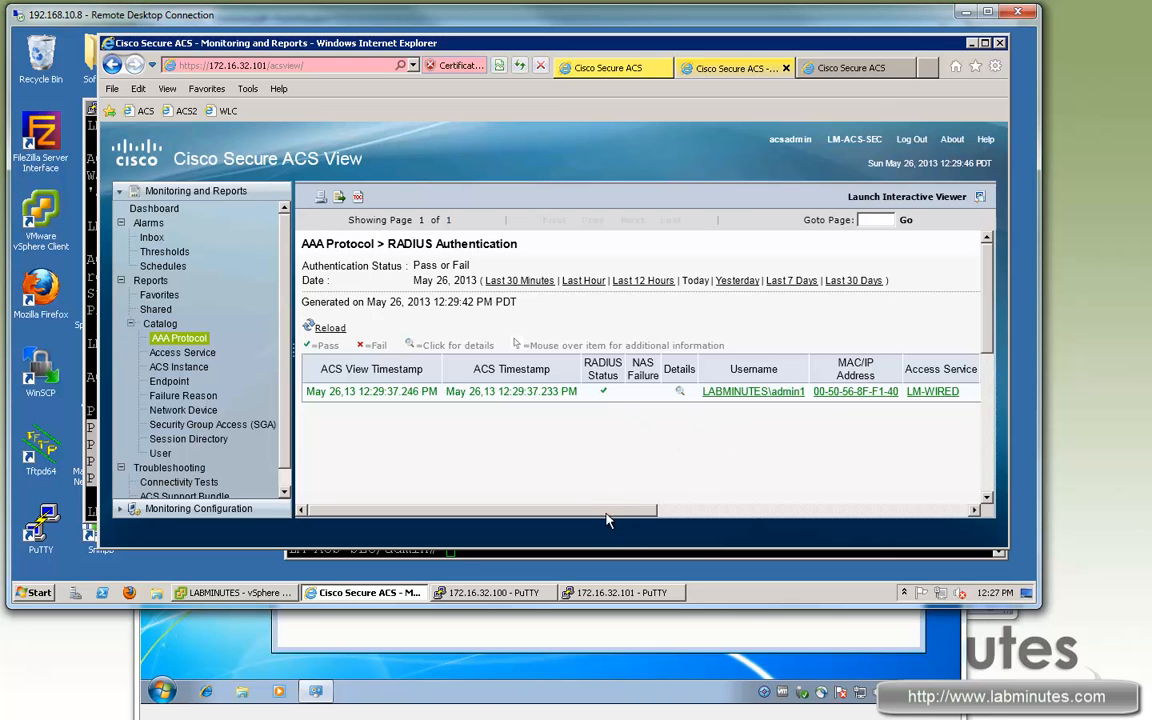
left_click_drag(607, 519, 553, 476)
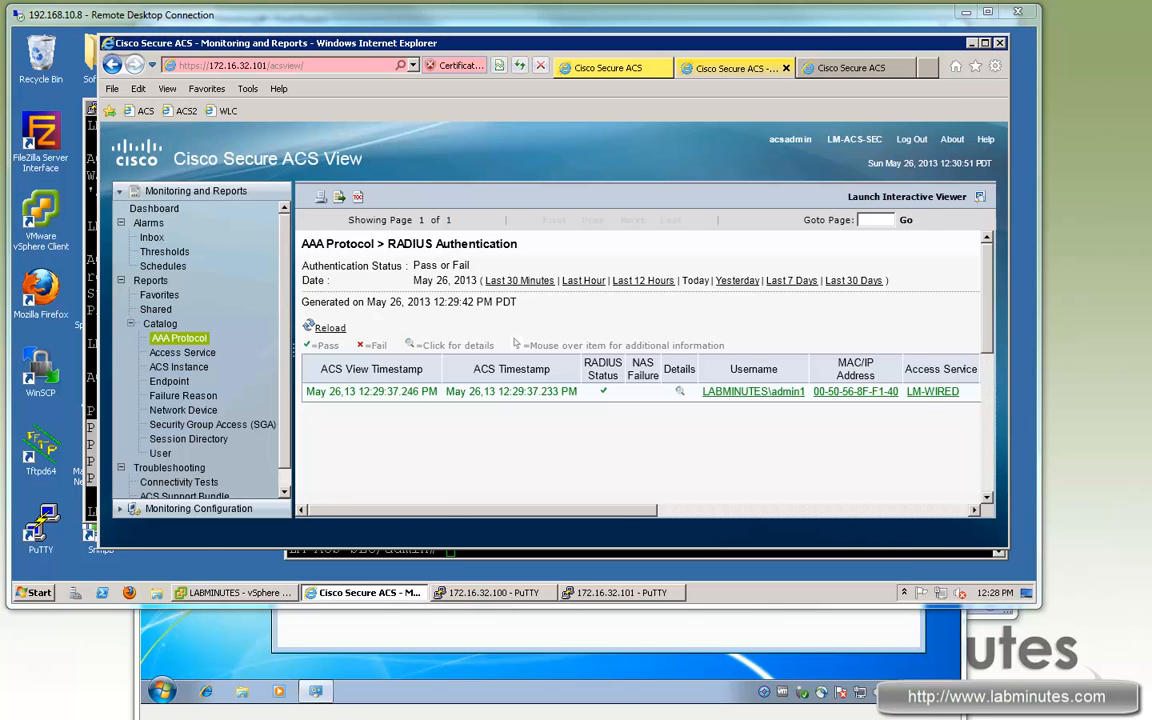
Step: On SW1, add 172.16.32.101 as an aaa server radius dynamic-author client with its server key
key("alt+Tab")
key("Return")
key("Return")
key("Return")
key("Return")
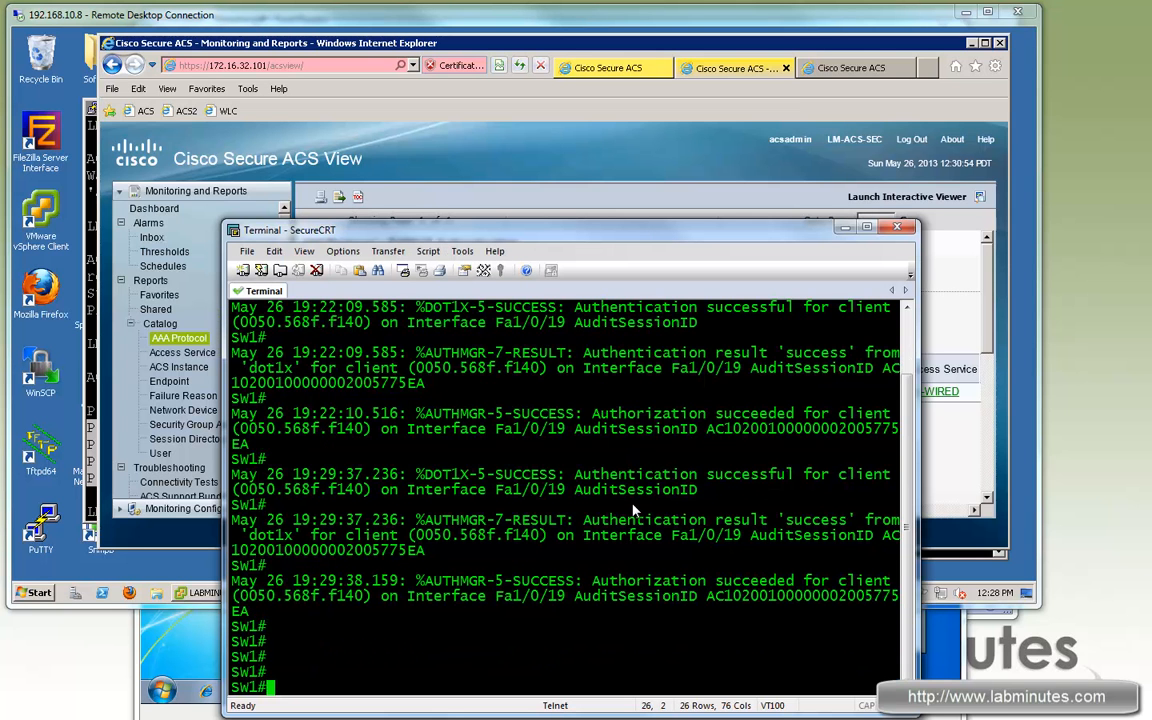
key("Return")
key("Return")
key("Return")
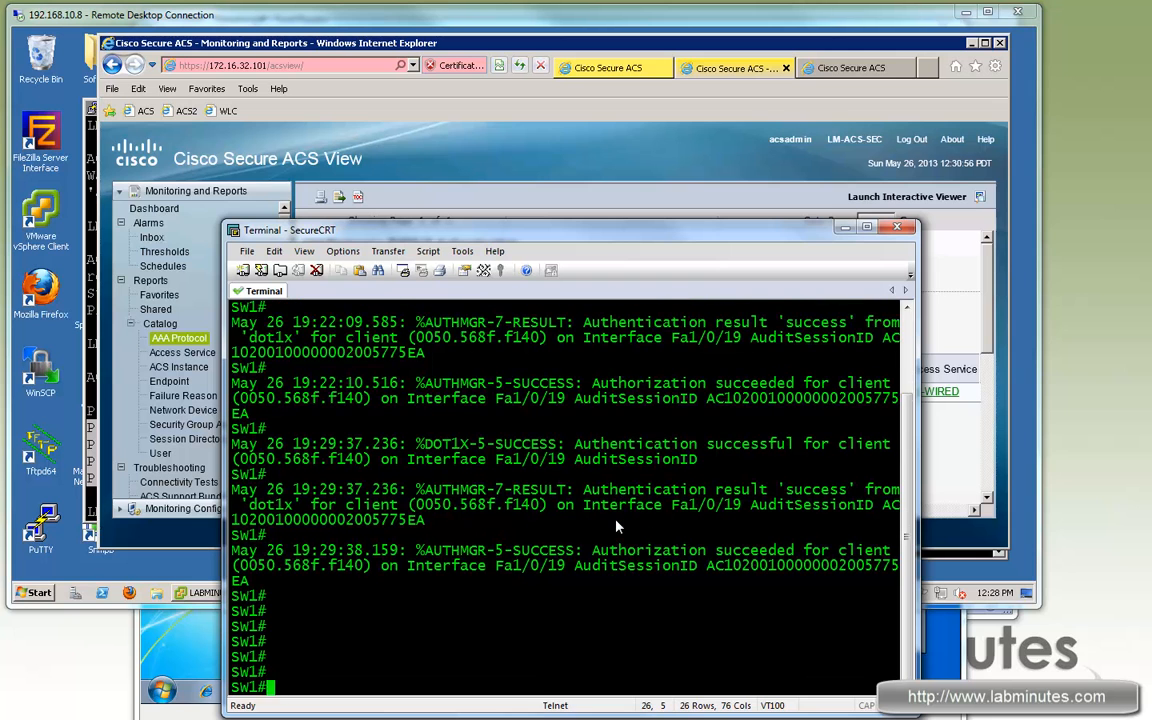
type("conf t")
key("Return")
type("aa")
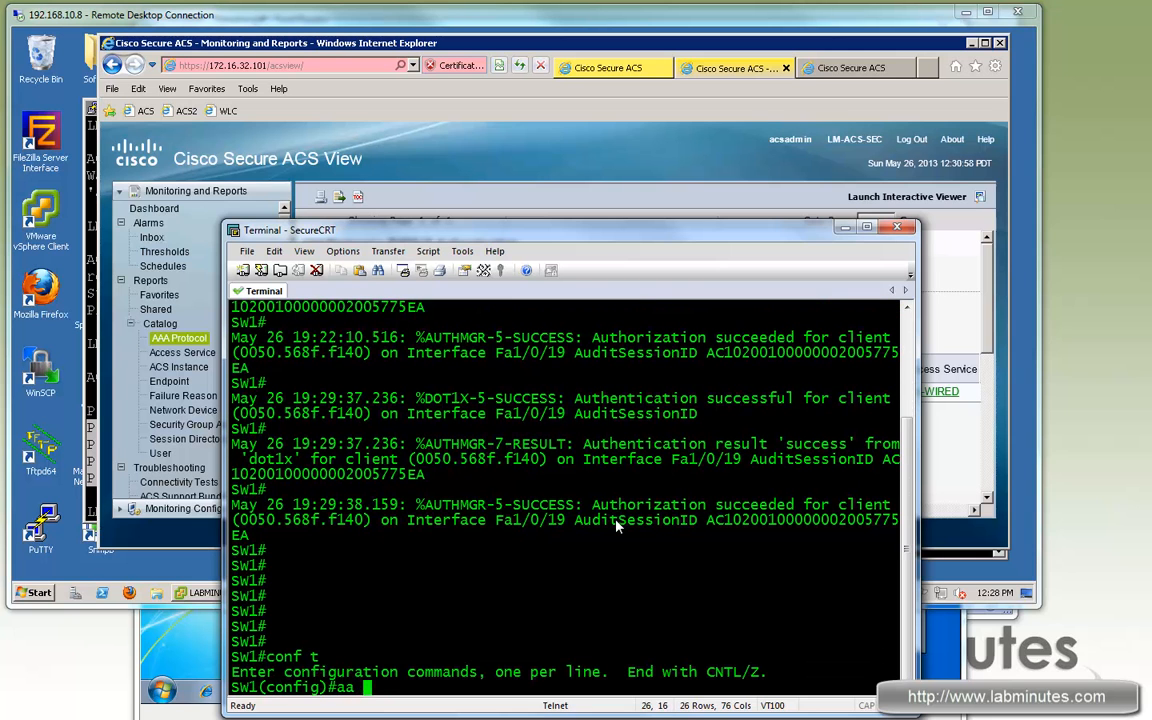
type("a ser")
key("Tab")
type("ver tra")
key("Tab")
key("BackSpace")
key("BackSpace")
key("BackSpace")
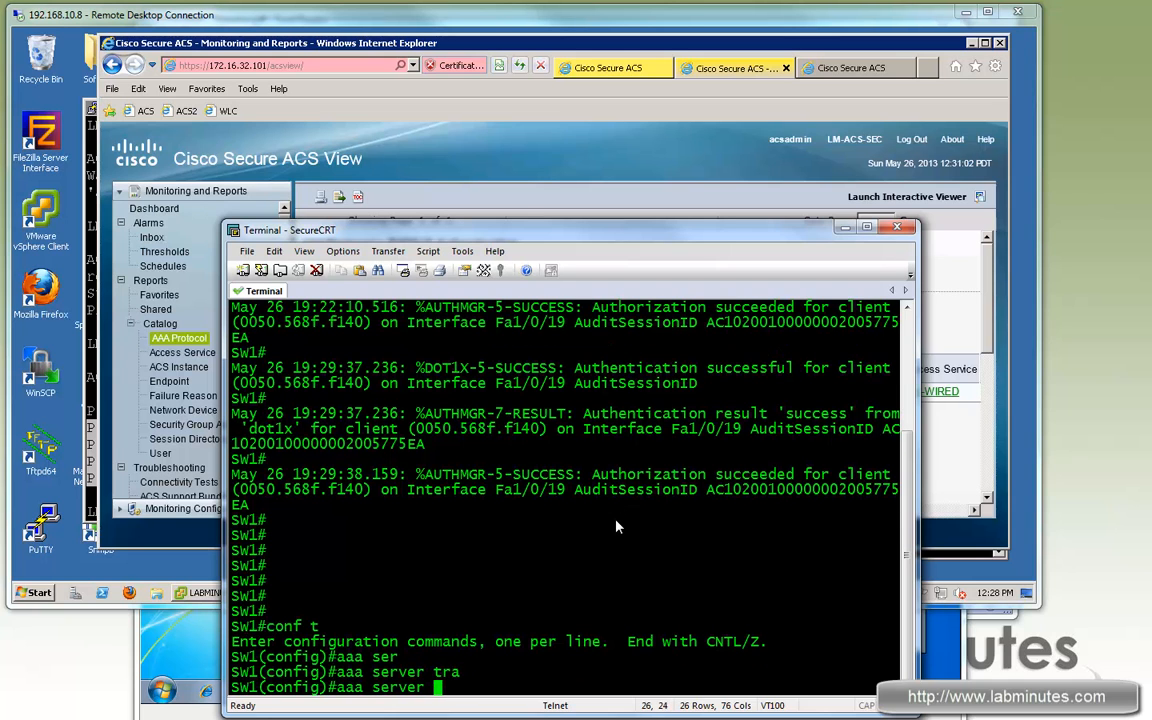
type("ra")
key("Tab")
type("dius")
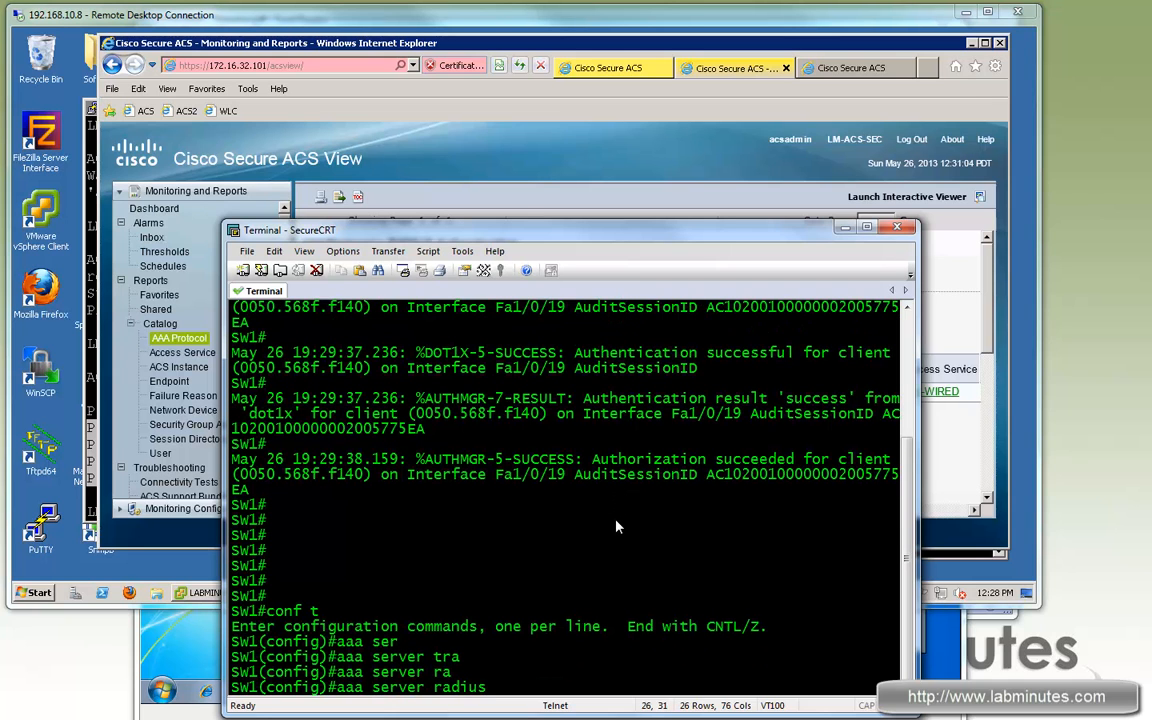
type(" dy")
key("Tab")
type("namic-author")
key("Return")
key("Return")
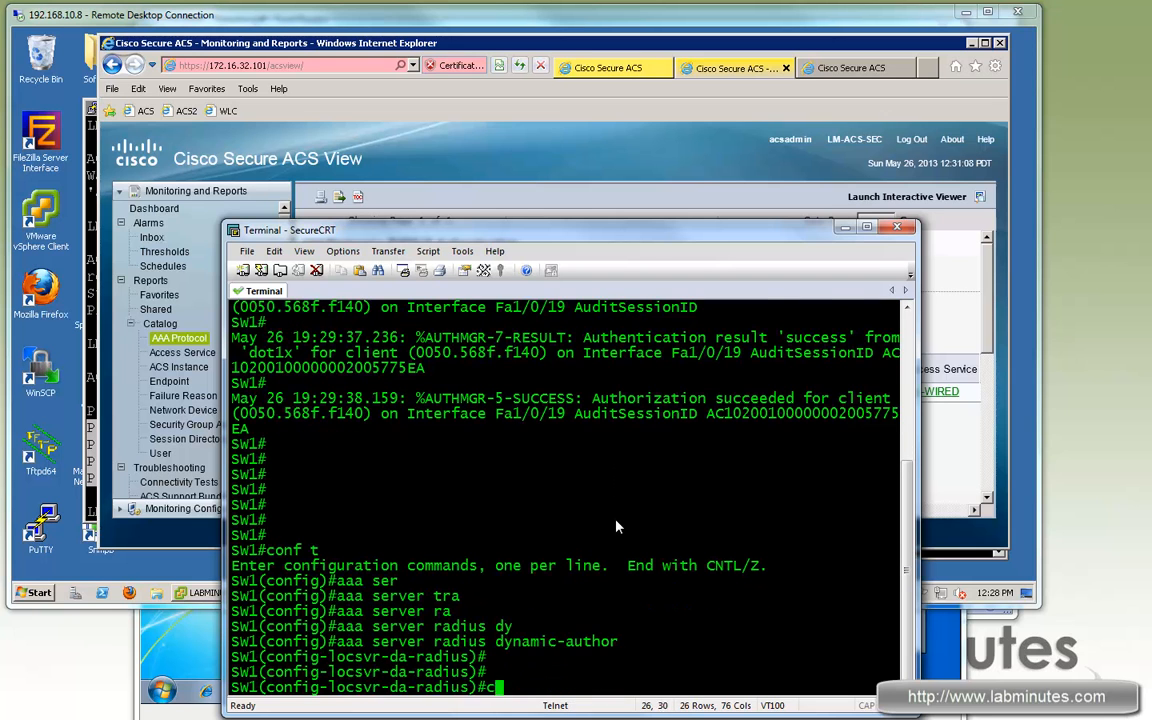
type("cli")
key("Tab")
type("172")
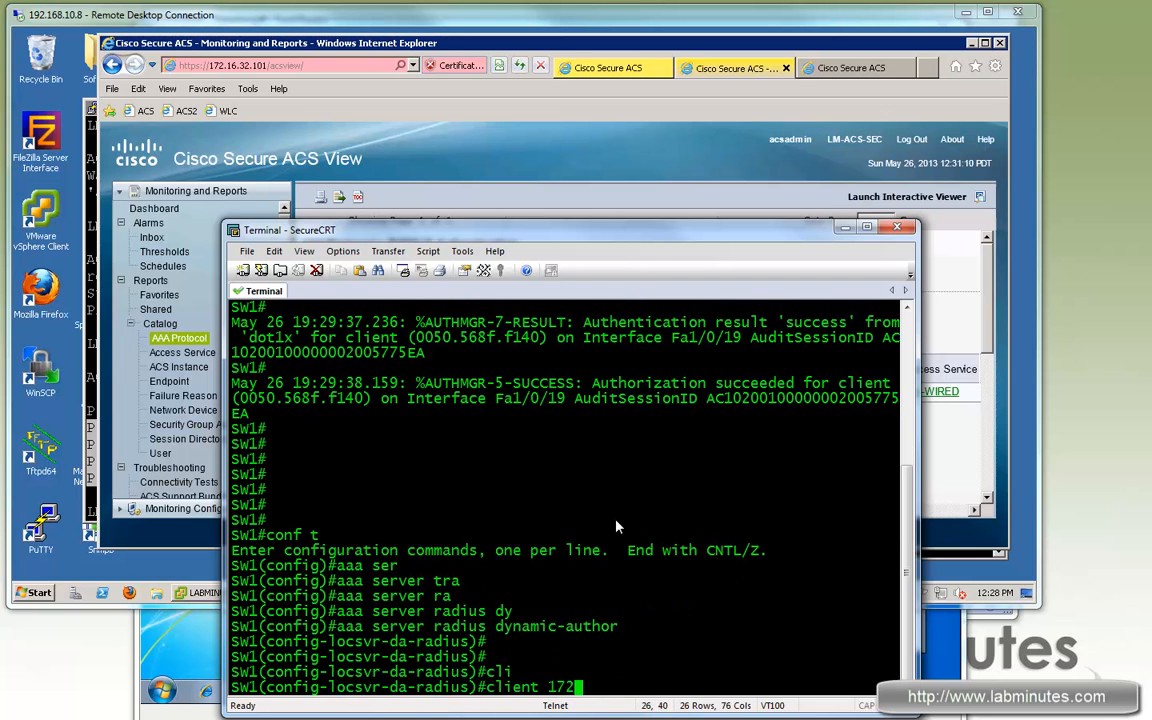
type(".16.32.101 ")
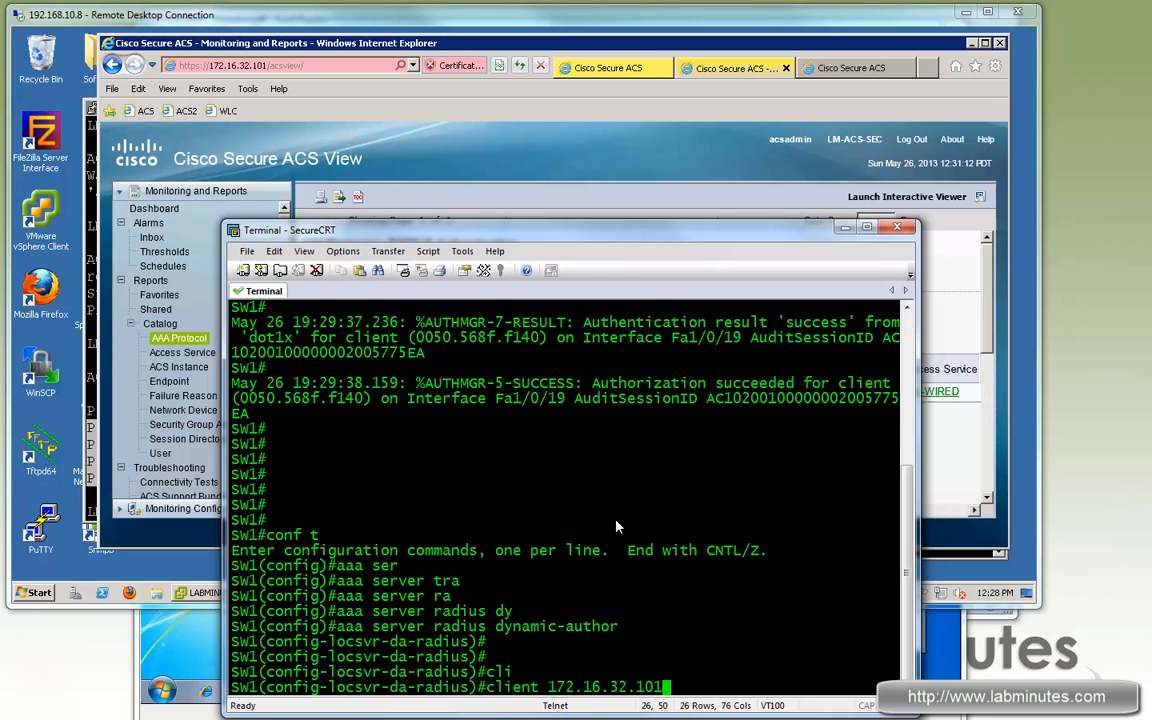
type("ser")
key("Tab")
type("cisco")
key("Return")
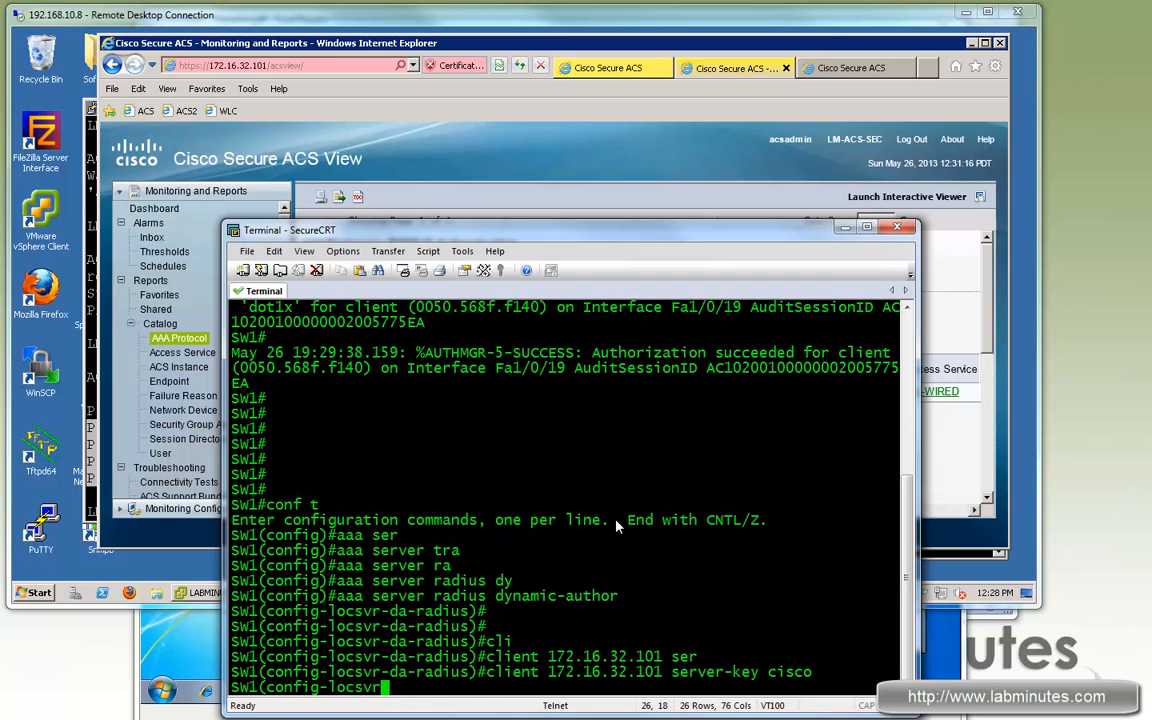
Step: Add RADIUS server host 172.16.32.101 and set radius-server timeout to 2
type("exi")
key("Return")
type("radius")
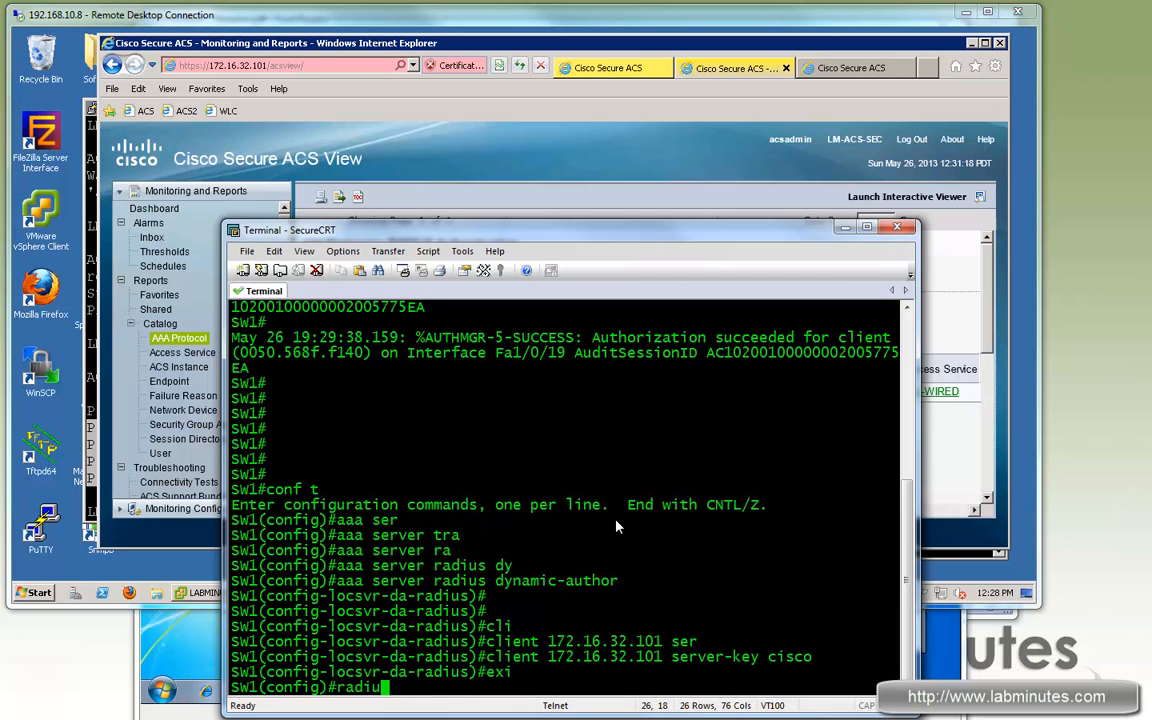
key("Tab")
type("-")
key("Tab")
type("h")
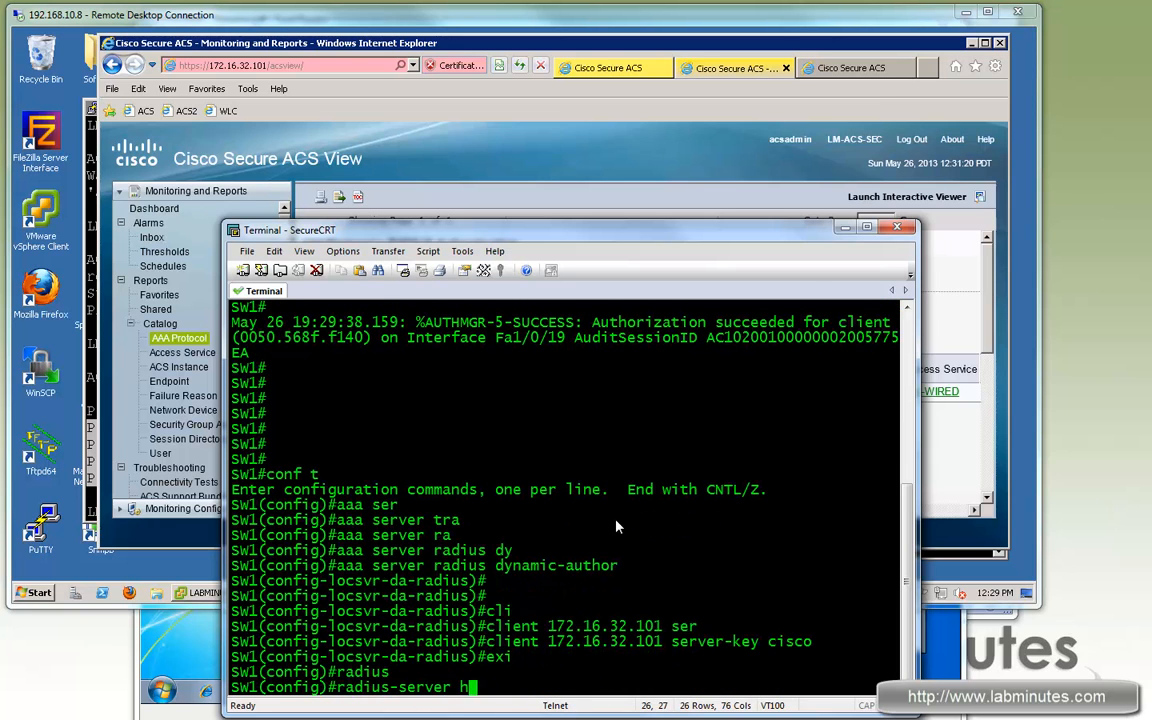
type("ost 172.16.32.101")
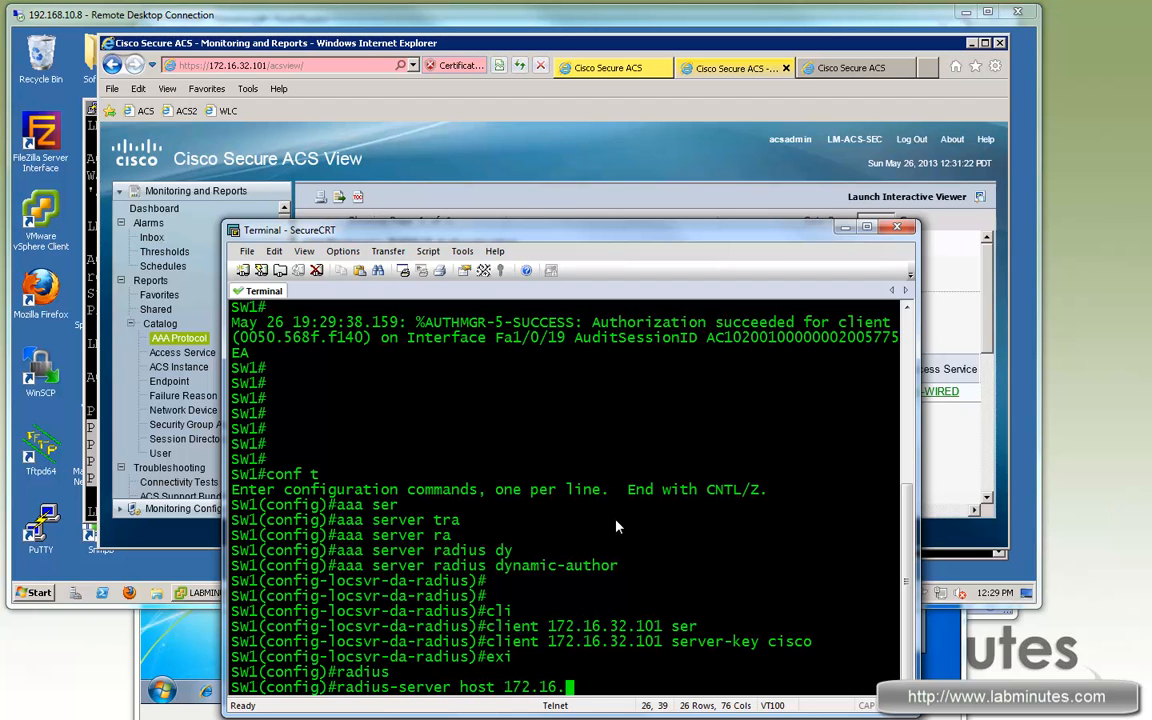
key("Return")
key("Up")
key("BackSpace")
key("BackSpace")
key("BackSpace")
key("BackSpace")
key("BackSpace")
key("BackSpace")
key("BackSpace")
key("BackSpace")
key("BackSpace")
key("BackSpace")
key("BackSpace")
key("BackSpace")
key("BackSpace")
key("BackSpace")
key("BackSpace")
key("BackSpace")
key("BackSpace")
key("BackSpace")
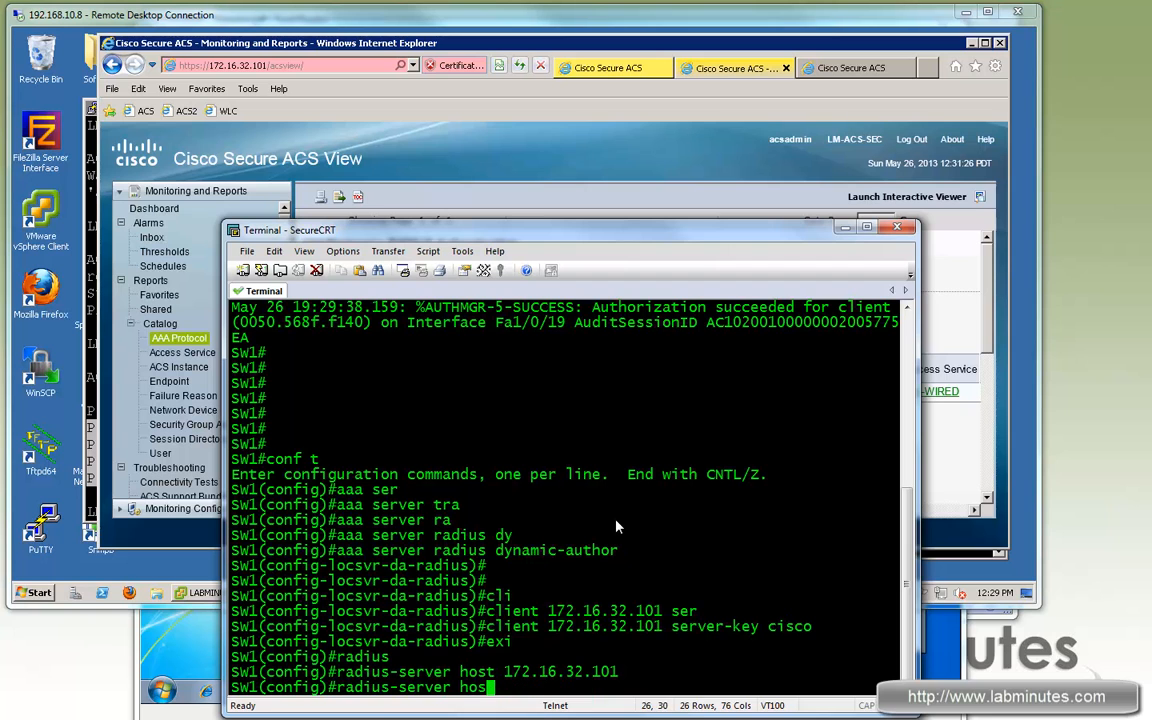
type("time")
key("Tab")
type("2")
key("Return")
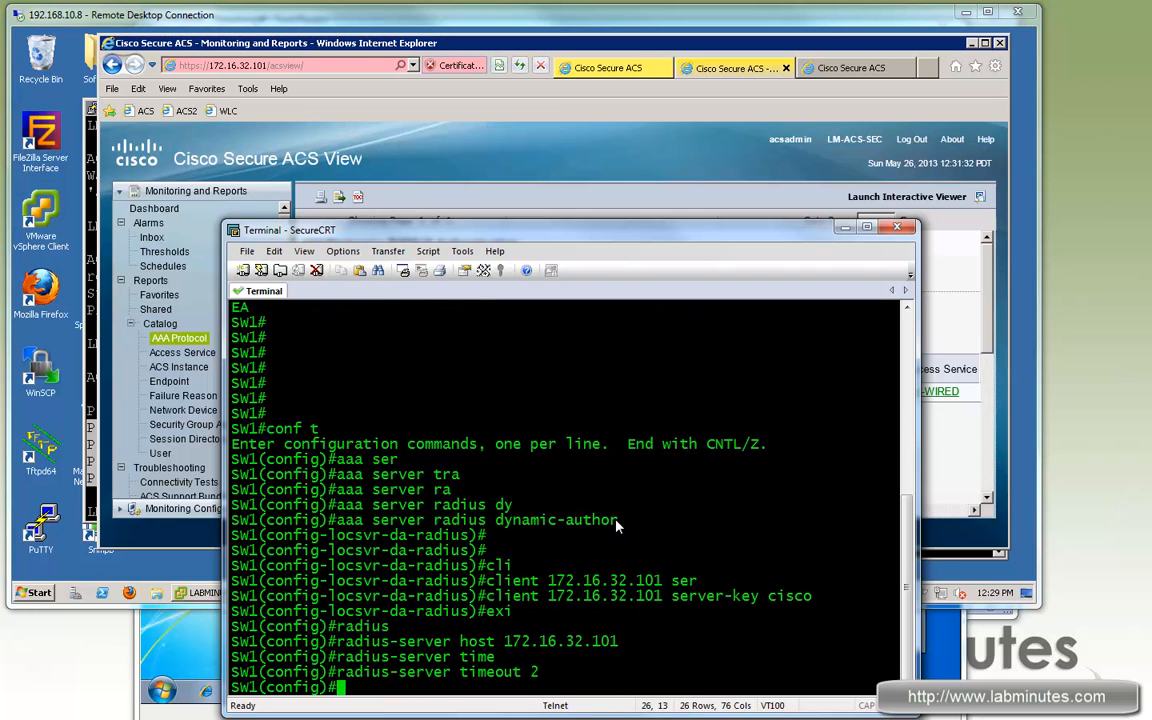
Step: Exit configuration mode back to the switch's privileged prompt
key("Return")
type("exi")
key("Return")
key("ctrl+z")
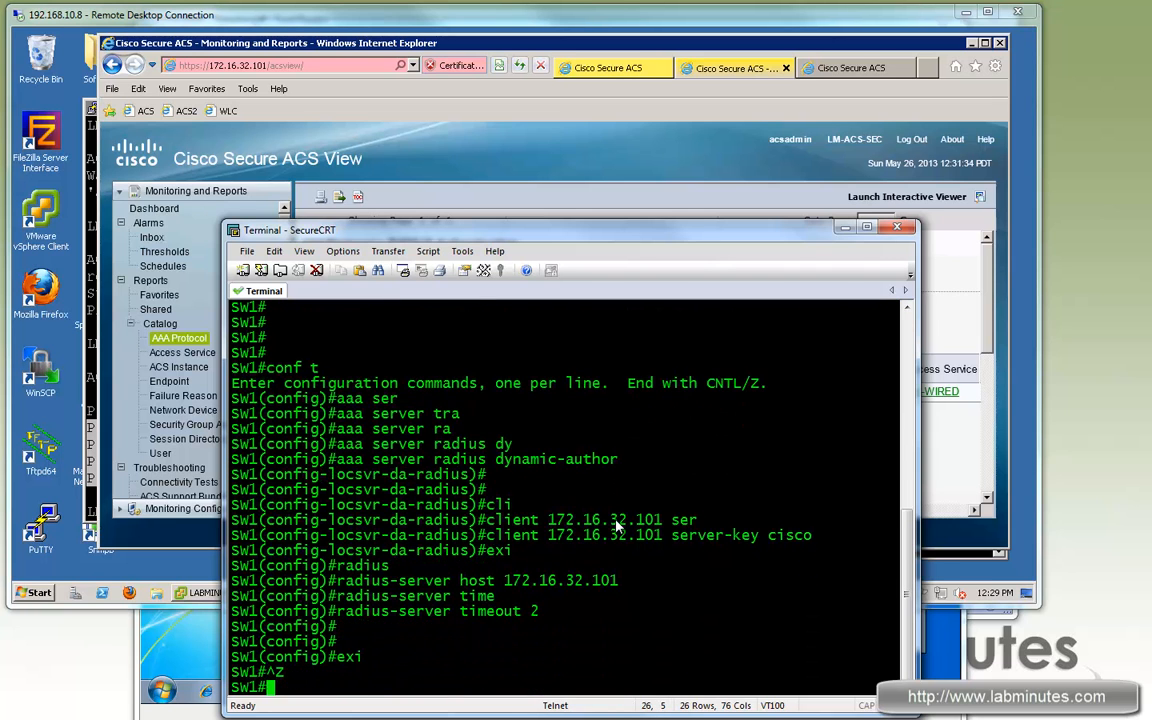
key("Return")
key("Return")
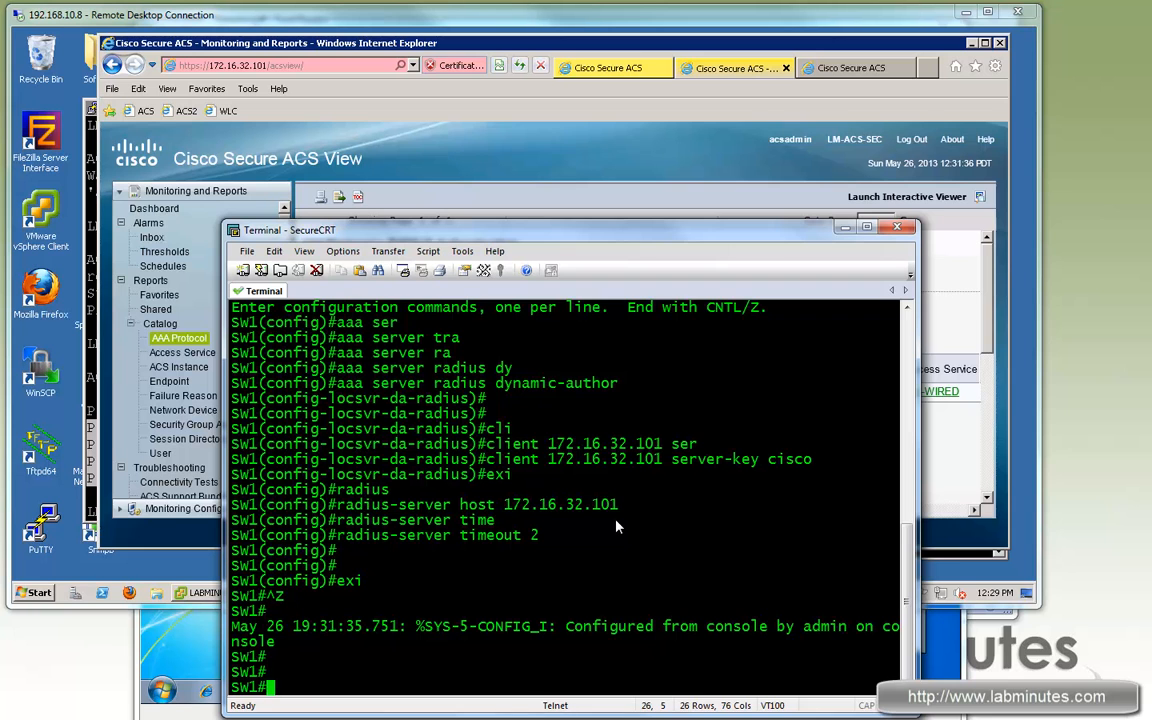
key("Return")
key("Return")
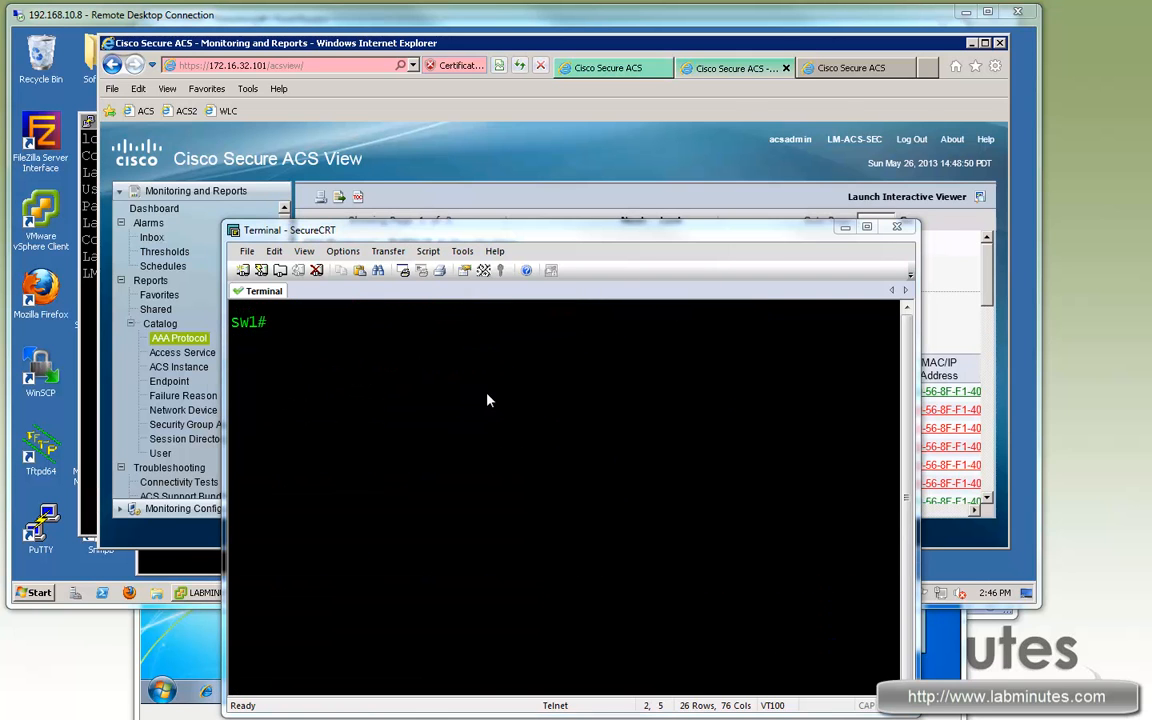
Step: Log the current user off LM-WIN7-TEST1 from the Start menu
left_click(168, 566)
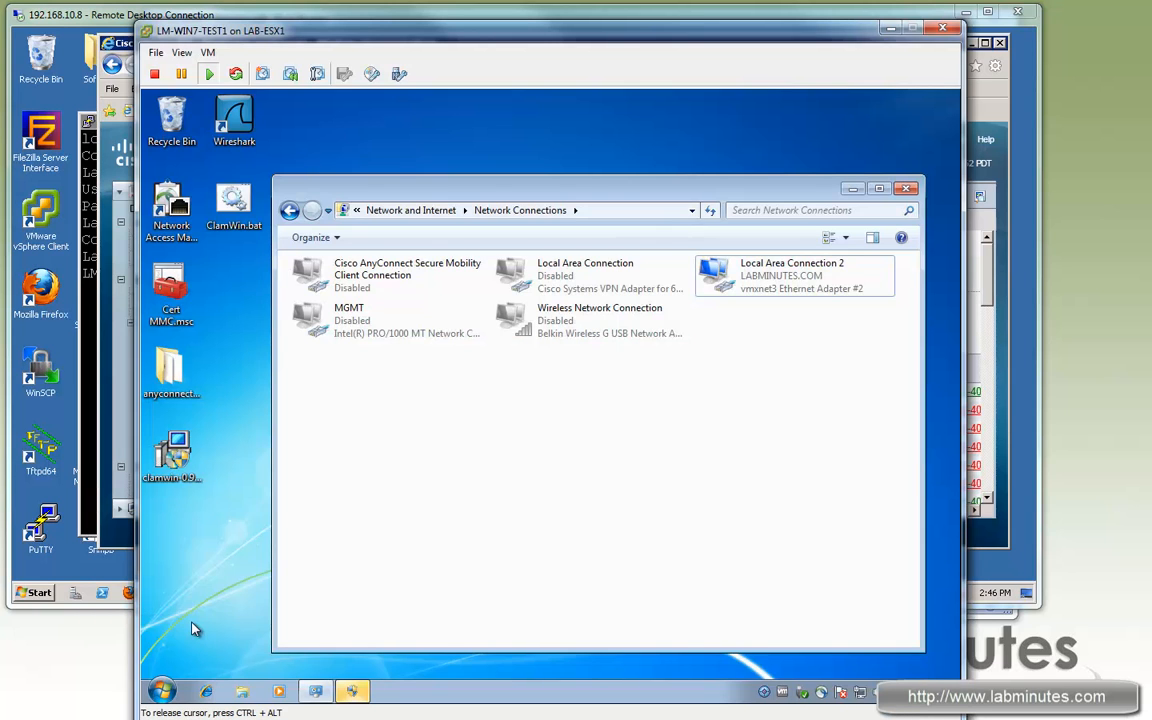
left_click(161, 690)
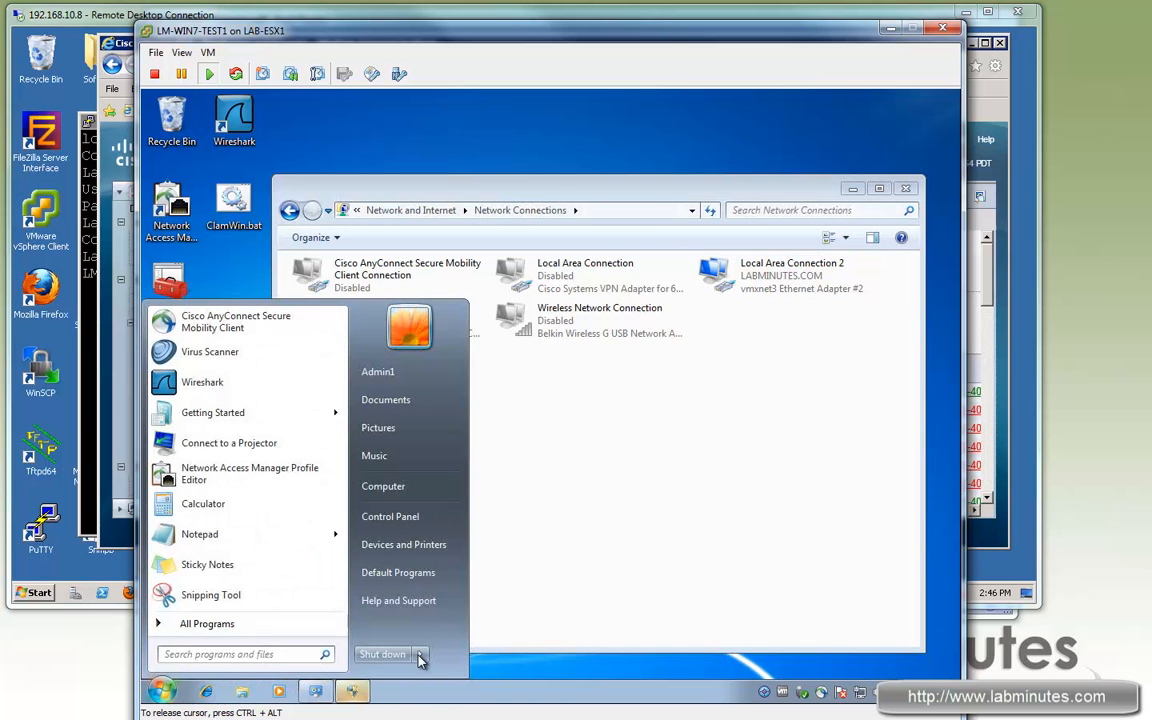
mouse_move(420, 654)
left_click(466, 595)
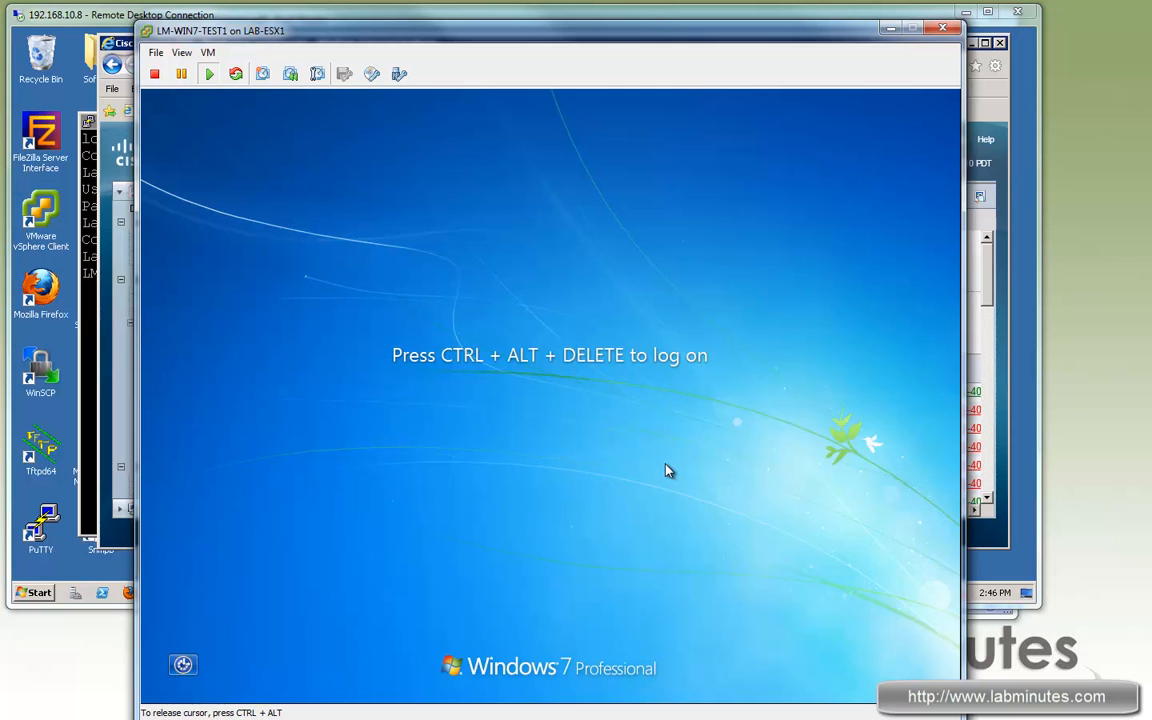
Step: Log back on at the Windows logon prompt with the user's password
key("ctrl+alt+Insert")
type("Password1")
key("Return")
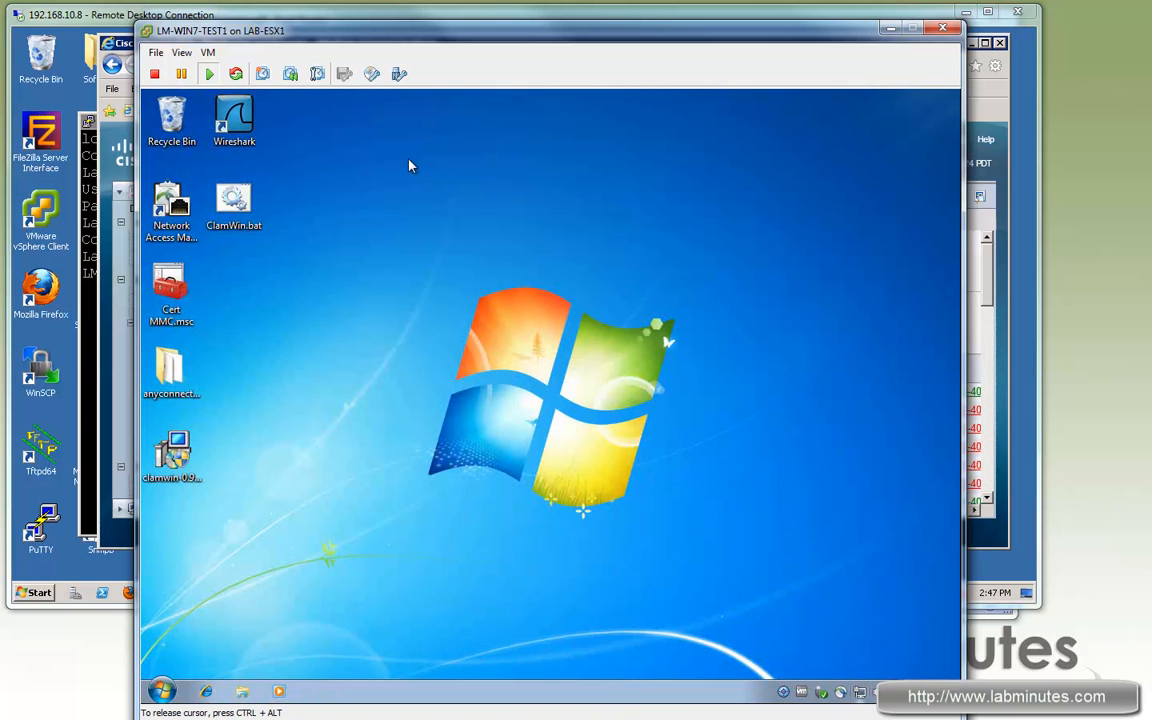
Step: Reload the ACS View RADIUS Authentication report to show the test PC's new successful logins
left_click(278, 18)
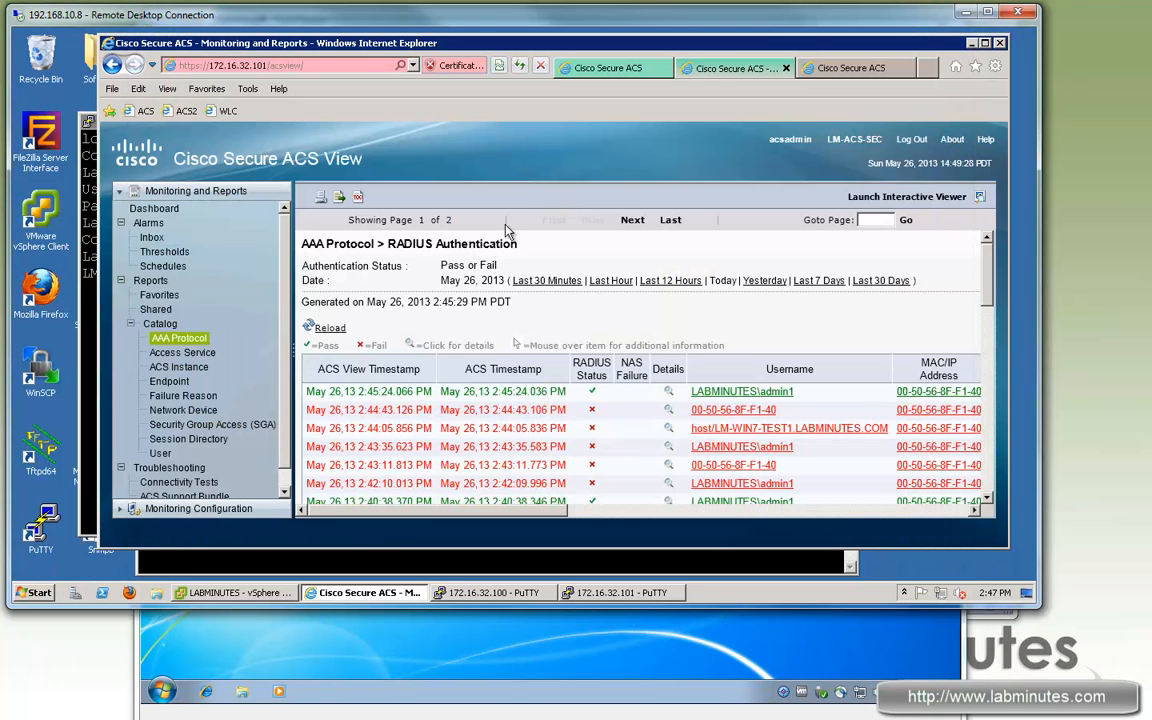
left_click(340, 335)
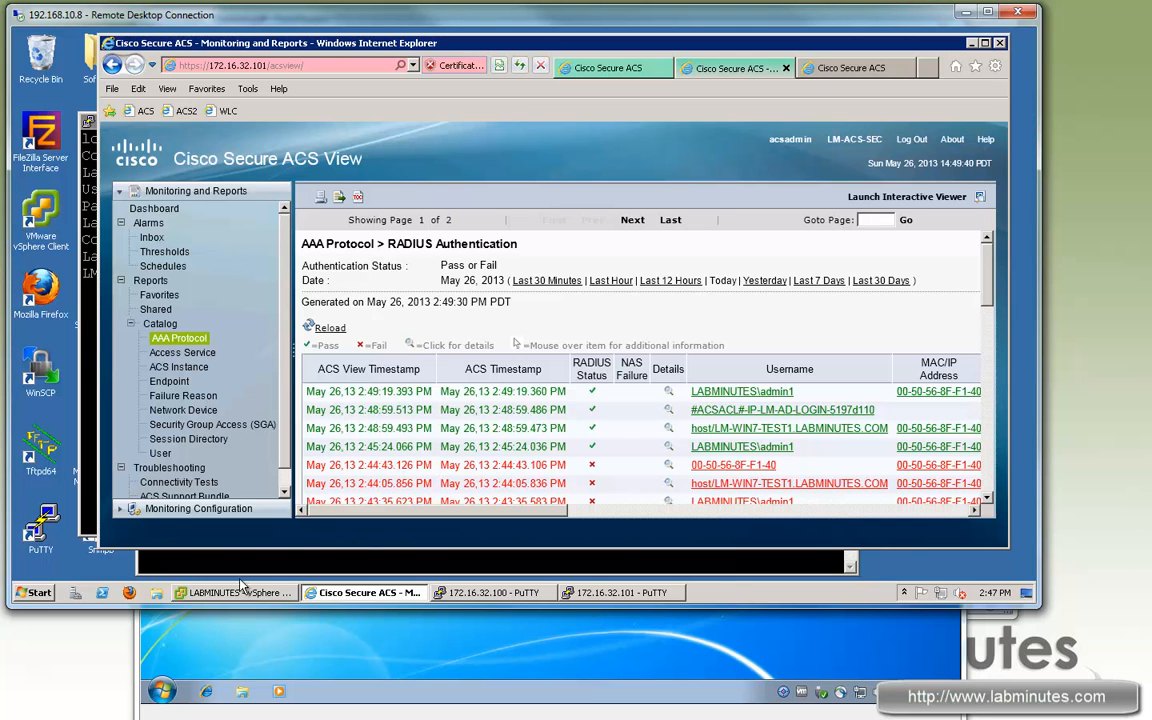
left_click(272, 594)
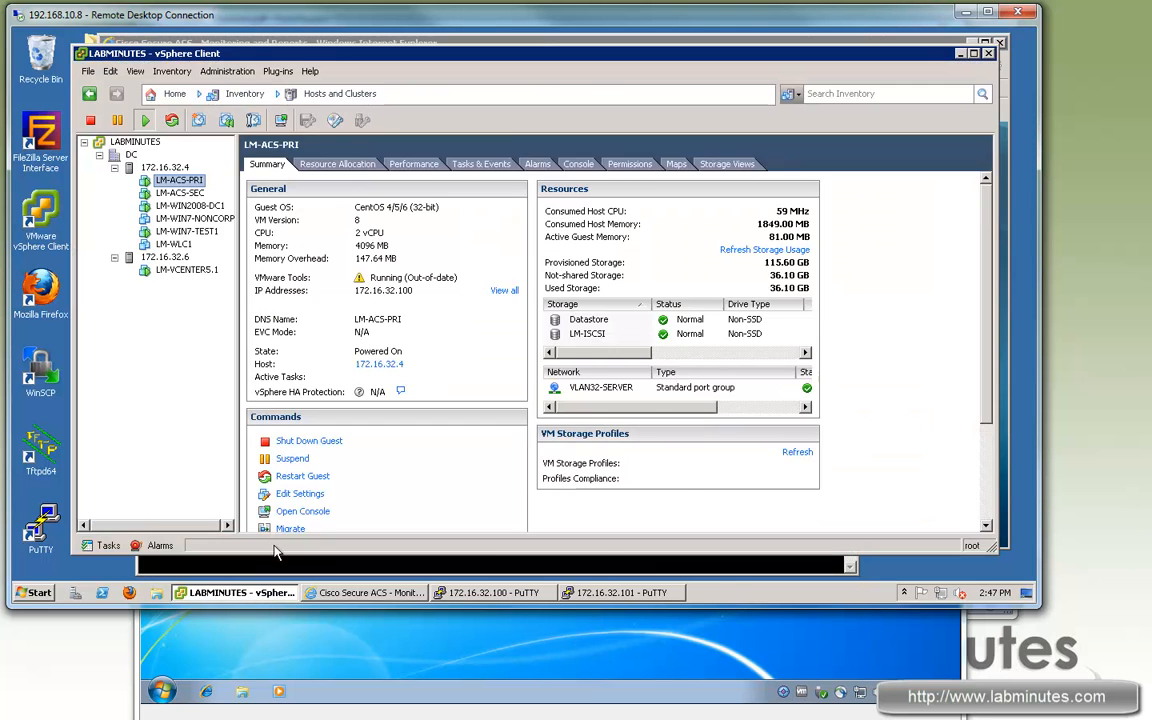
Step: Disconnect Network adapter 1 on LM-ACS-PRI, then enter a ping to 172.16.32.100 on SW1
right_click(182, 181)
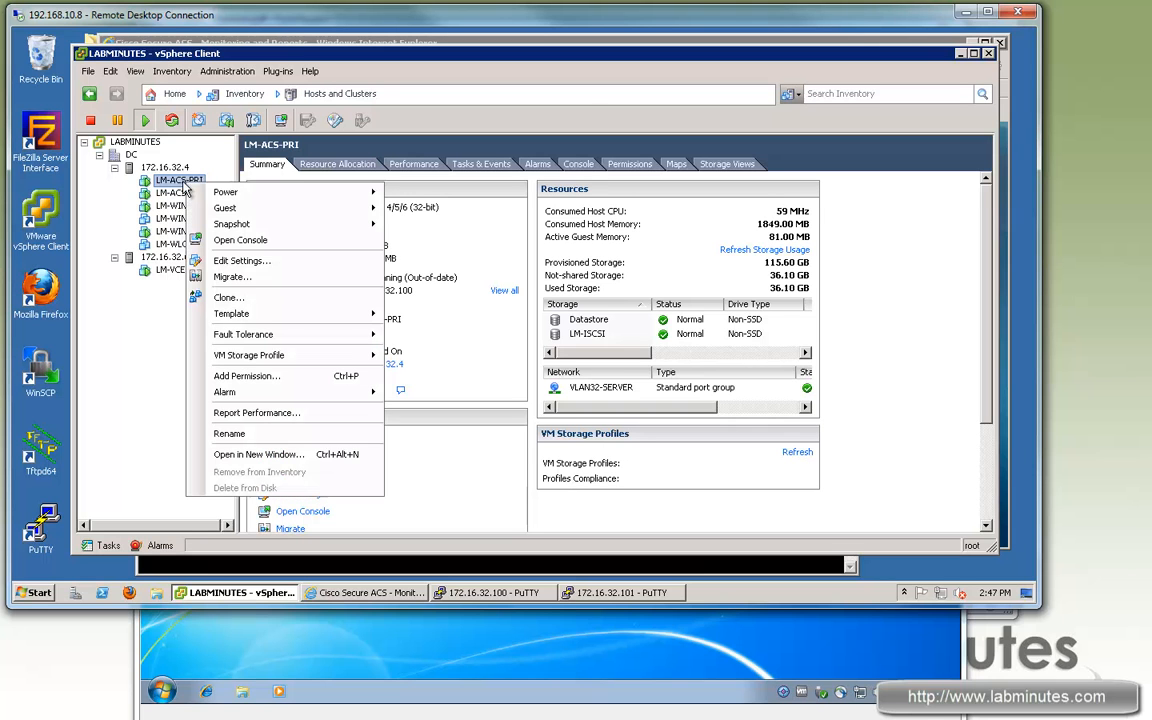
left_click(240, 260)
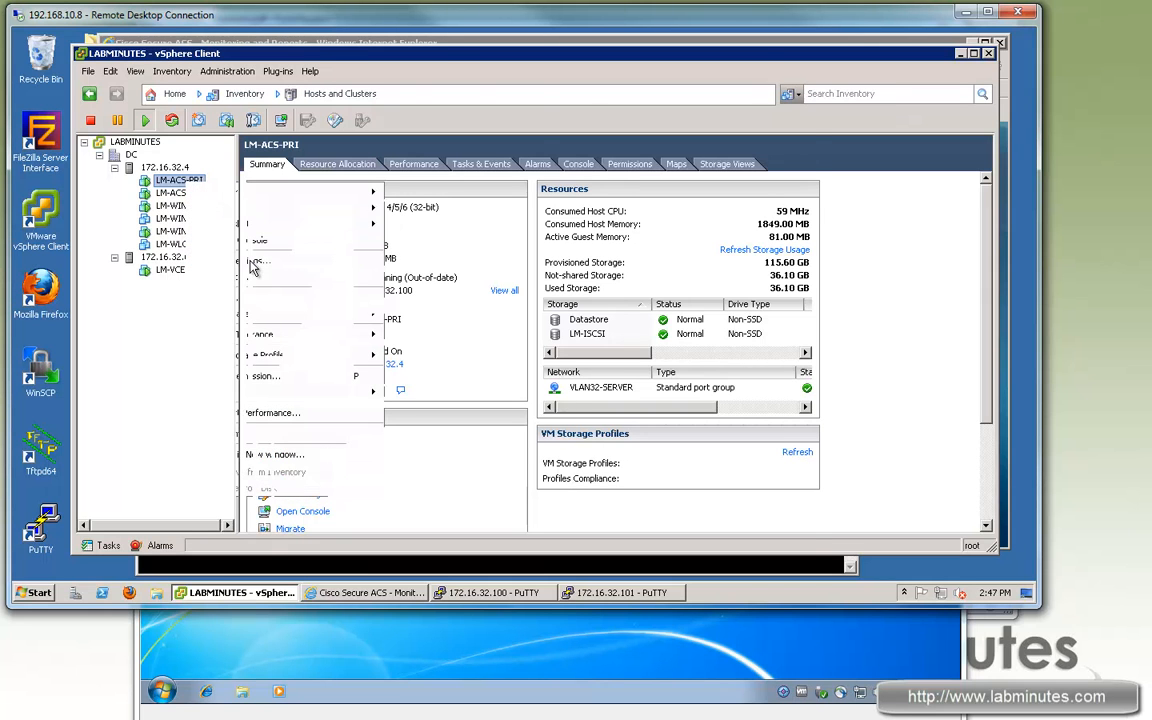
left_click(363, 245)
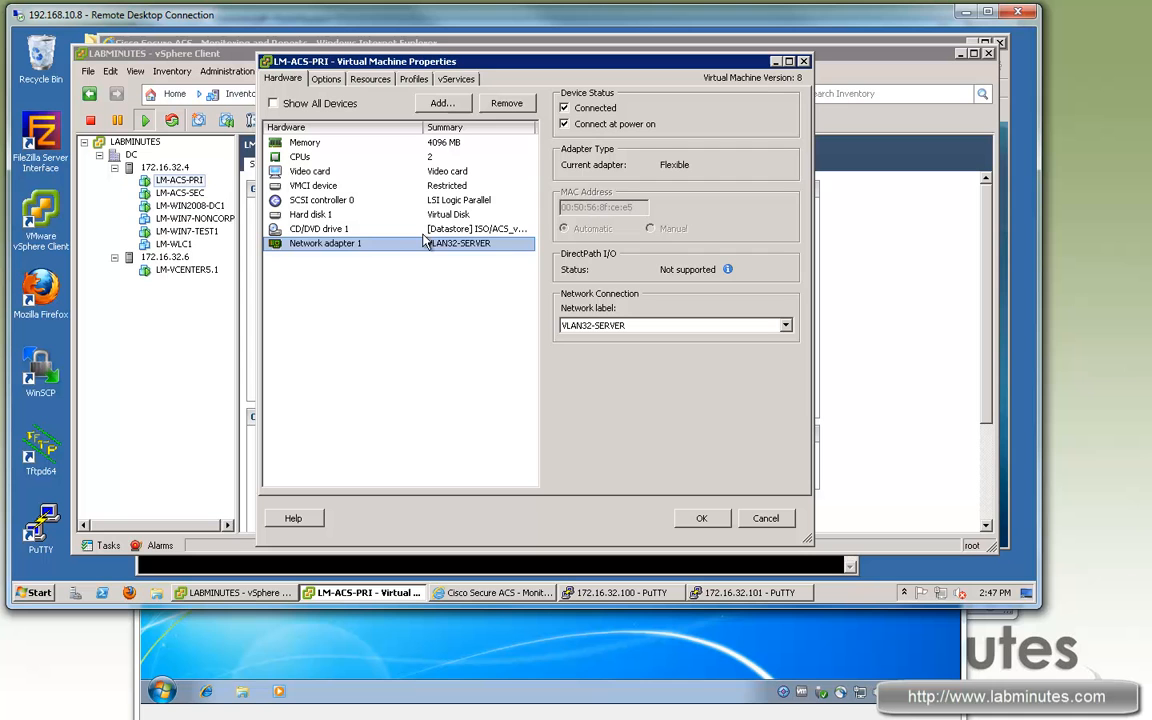
left_click(564, 108)
left_click(714, 522)
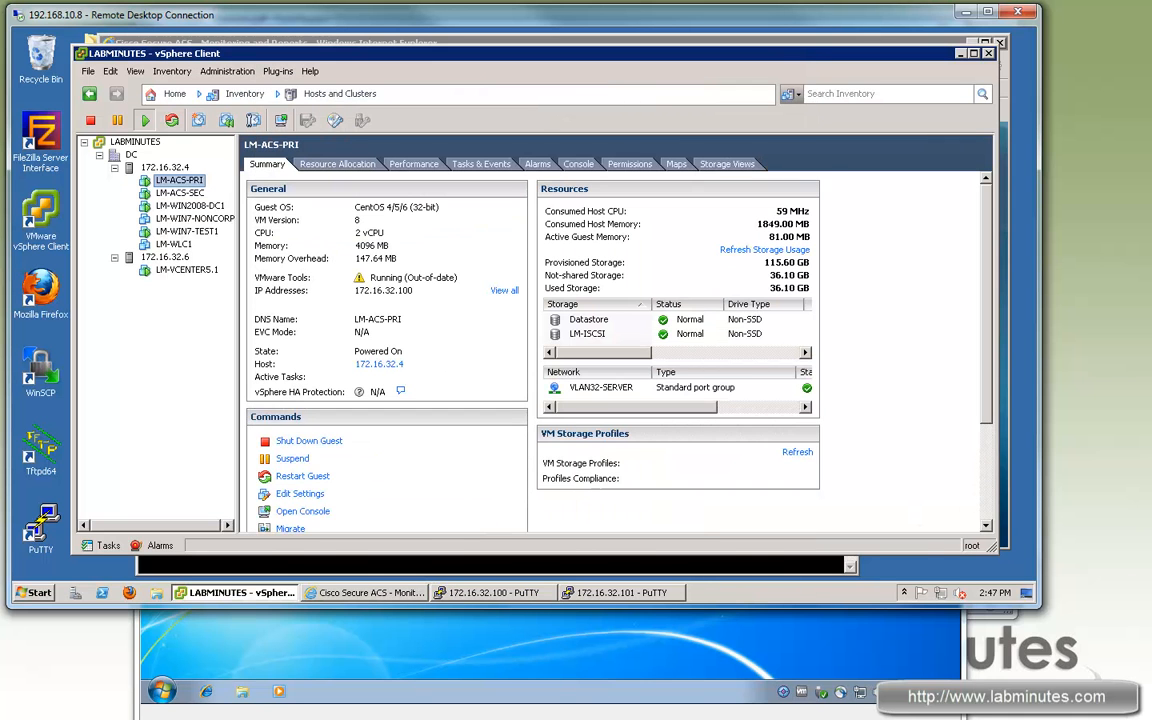
key("alt+Tab")
type("ping")
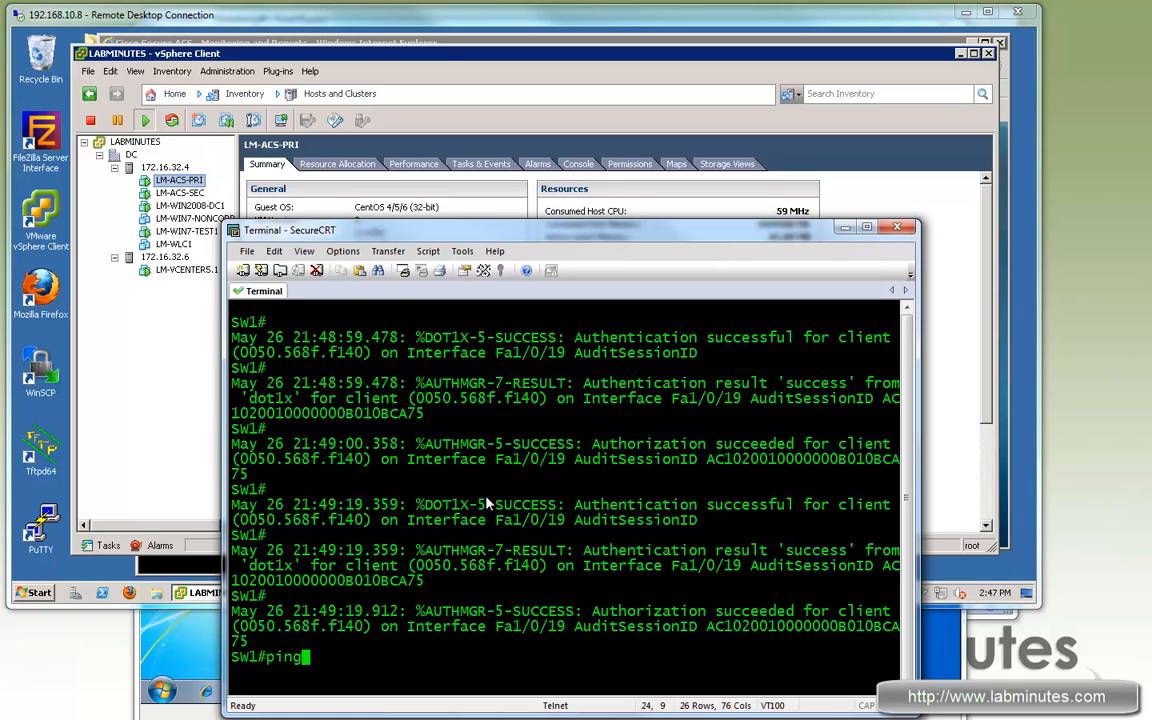
type(" 172.16.32.100")
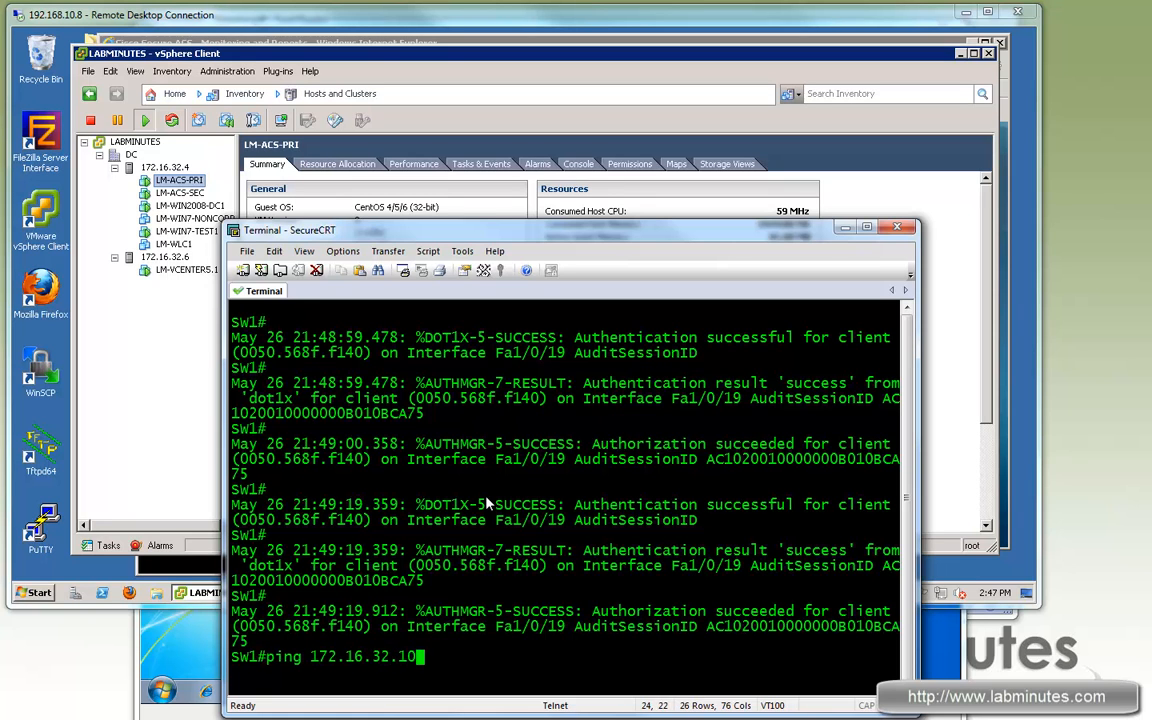
Step: Confirm SW1's ping to 172.16.32.100 fails, then open the test PC's Network Connections list
key("Return")
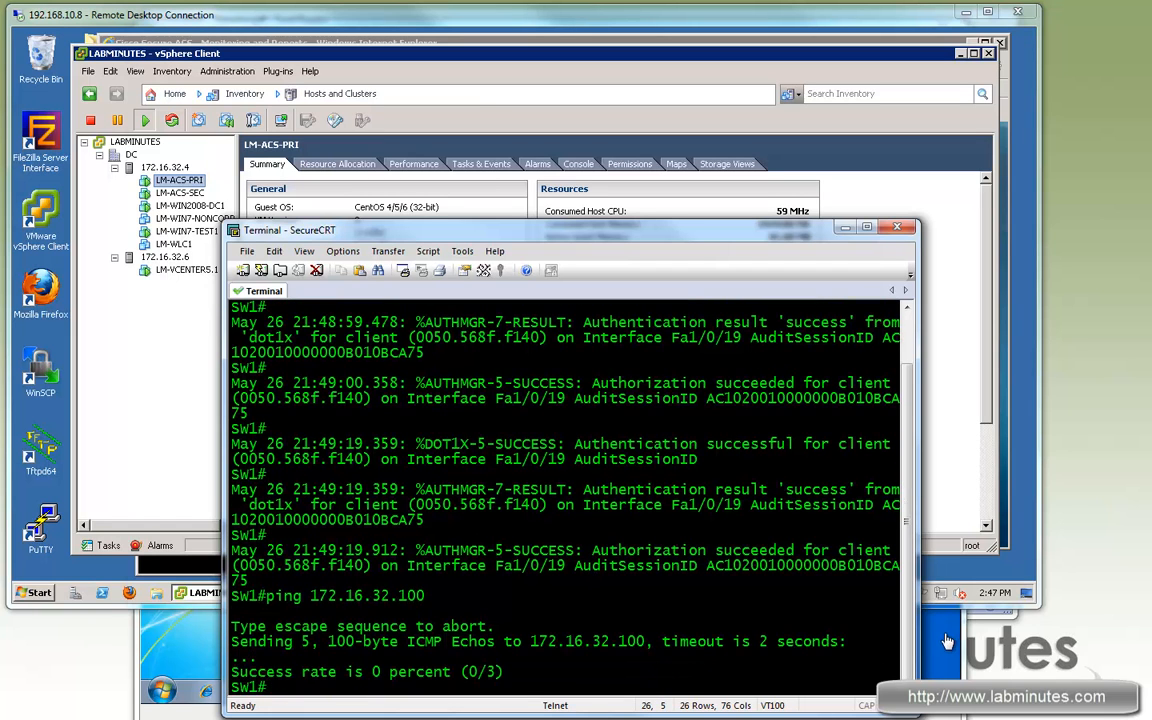
left_click(942, 632)
left_click(859, 691)
left_click(820, 663)
left_click(352, 272)
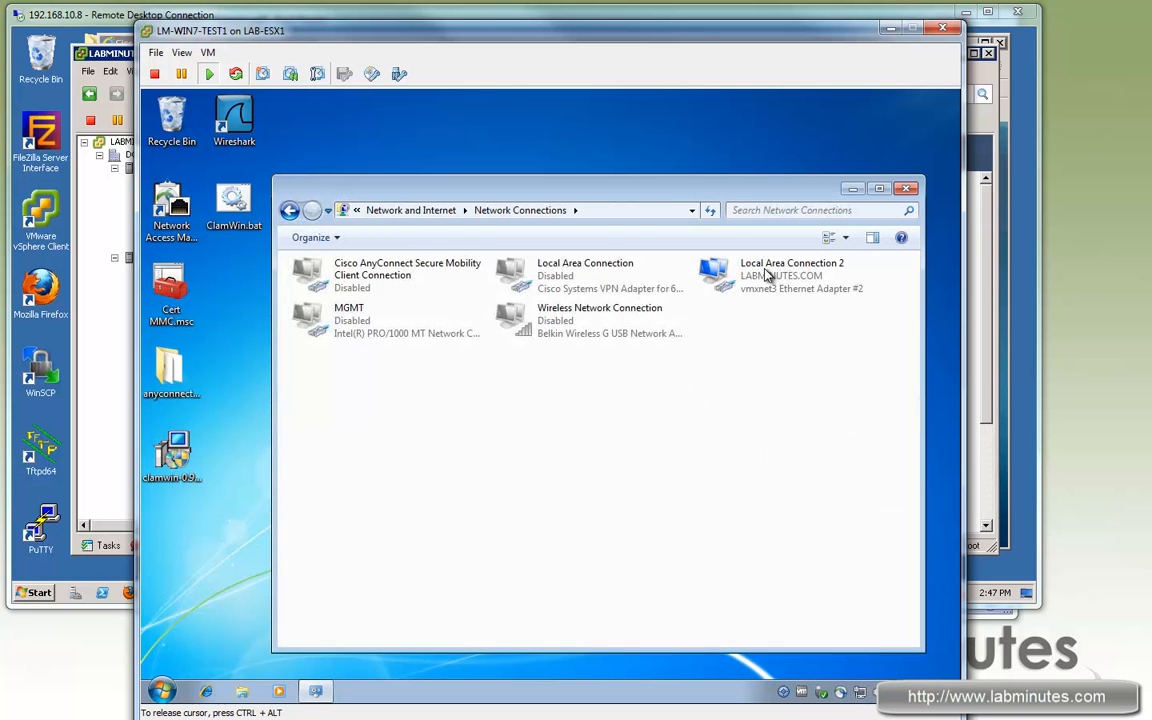
Step: Disable then re-enable Local Area Connection 2 until it shows Attempting to authenticate
right_click(768, 275)
left_click(801, 277)
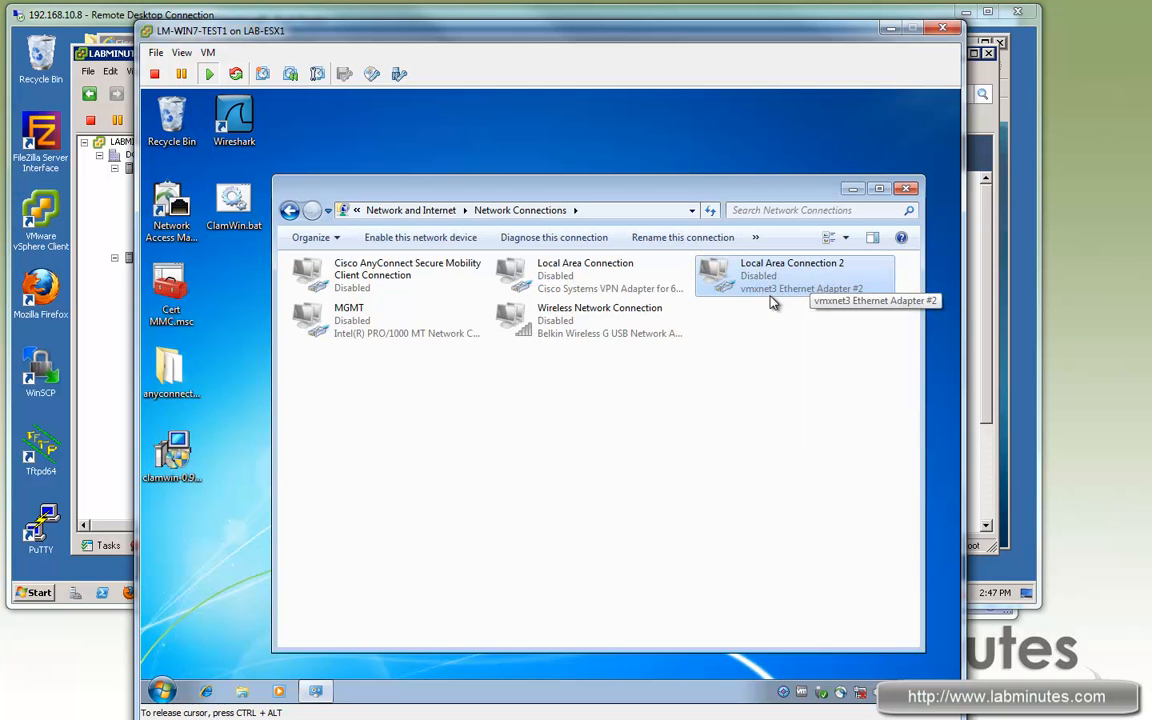
right_click(773, 300)
right_click(765, 282)
left_click(790, 288)
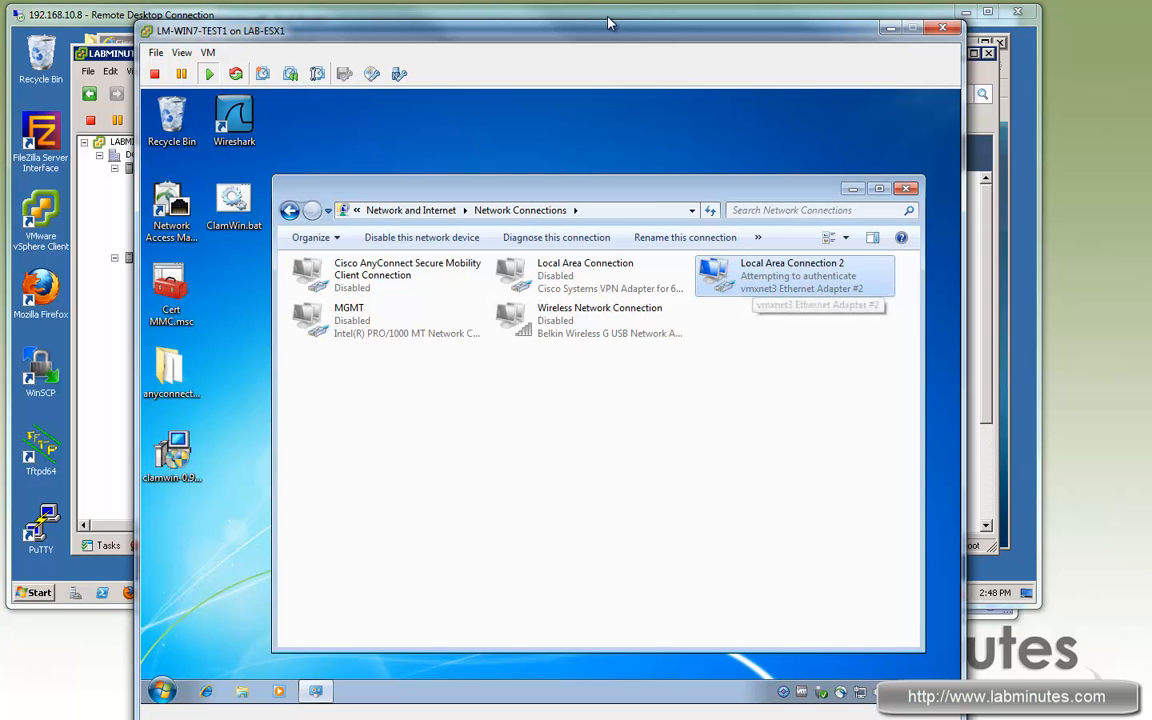
left_click(546, 14)
Step: Reload the RADIUS report and read the Failure Reason: client rejected the ACS certificate in the PEAP handshake
left_click(365, 592)
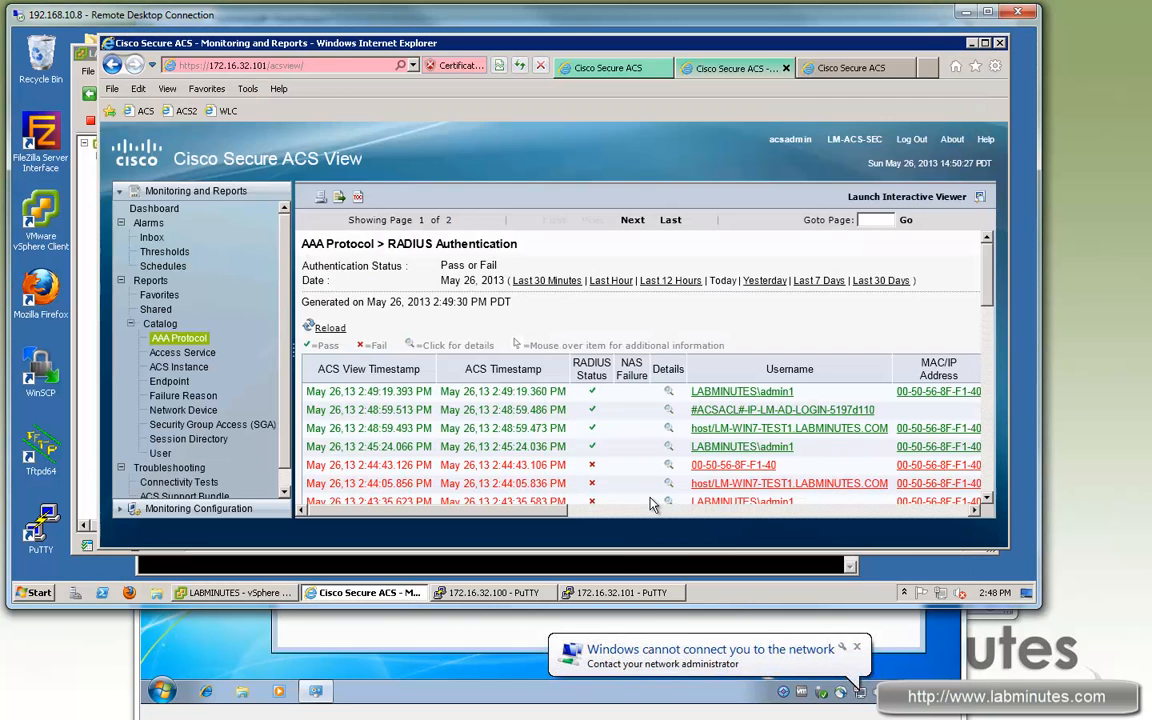
left_click(322, 327)
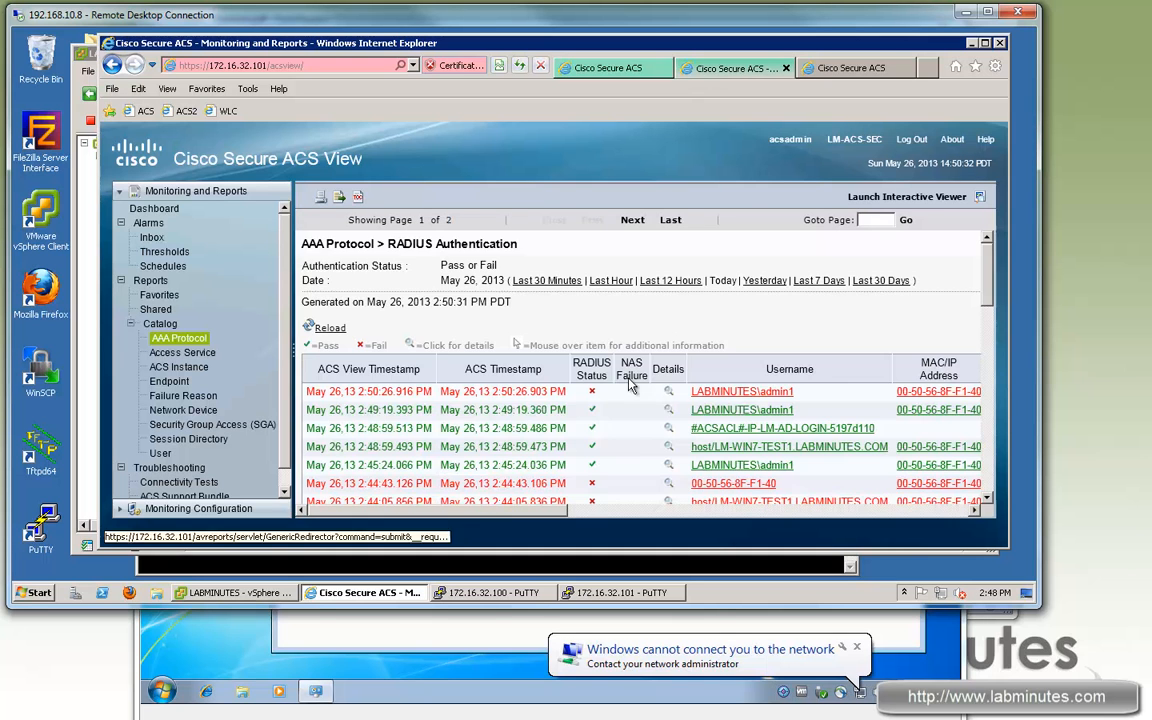
left_click_drag(600, 513, 968, 520)
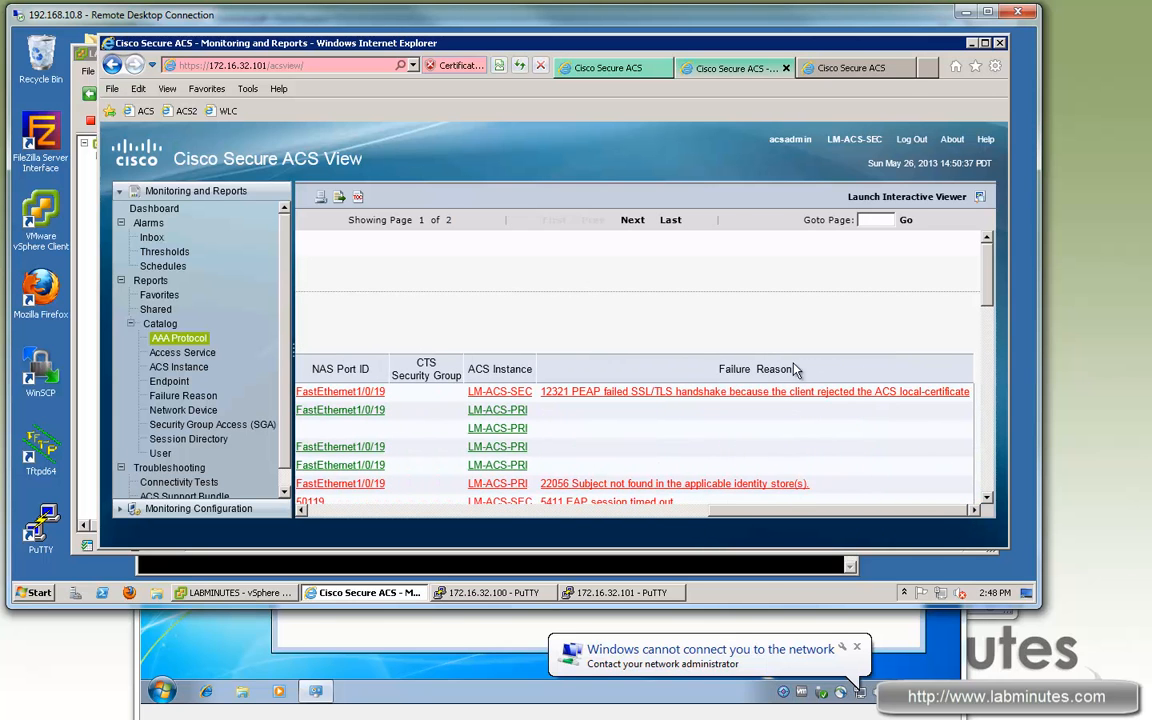
triple_click(721, 369)
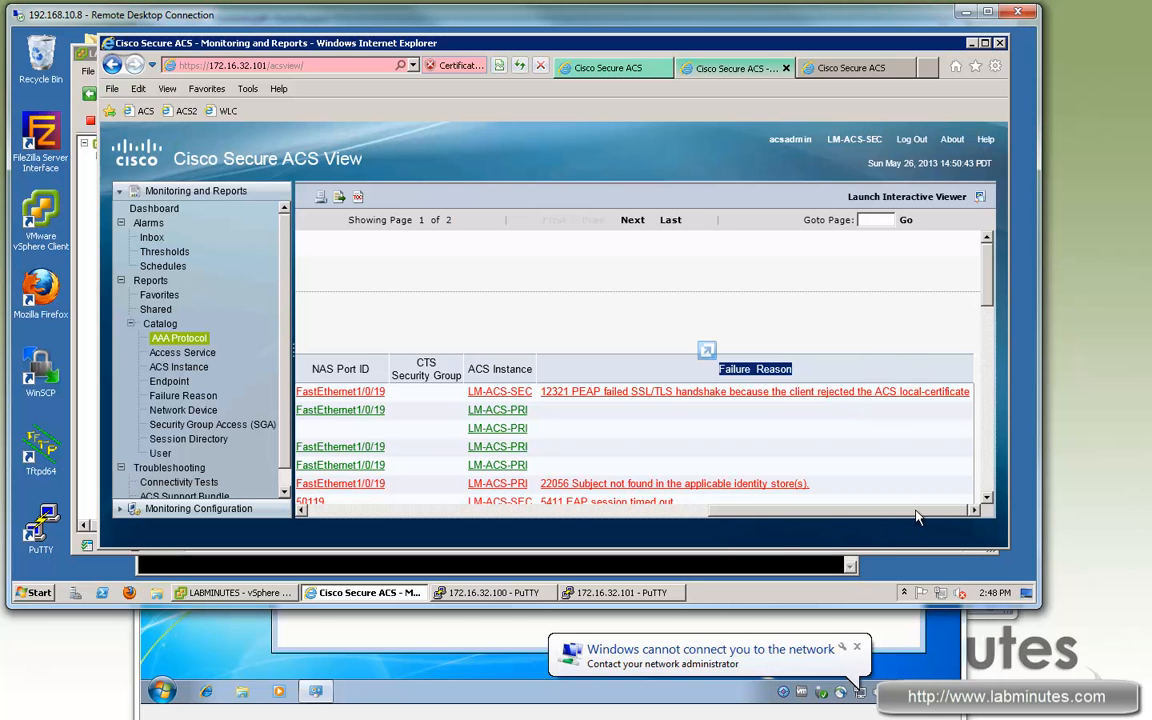
left_click_drag(918, 517, 480, 516)
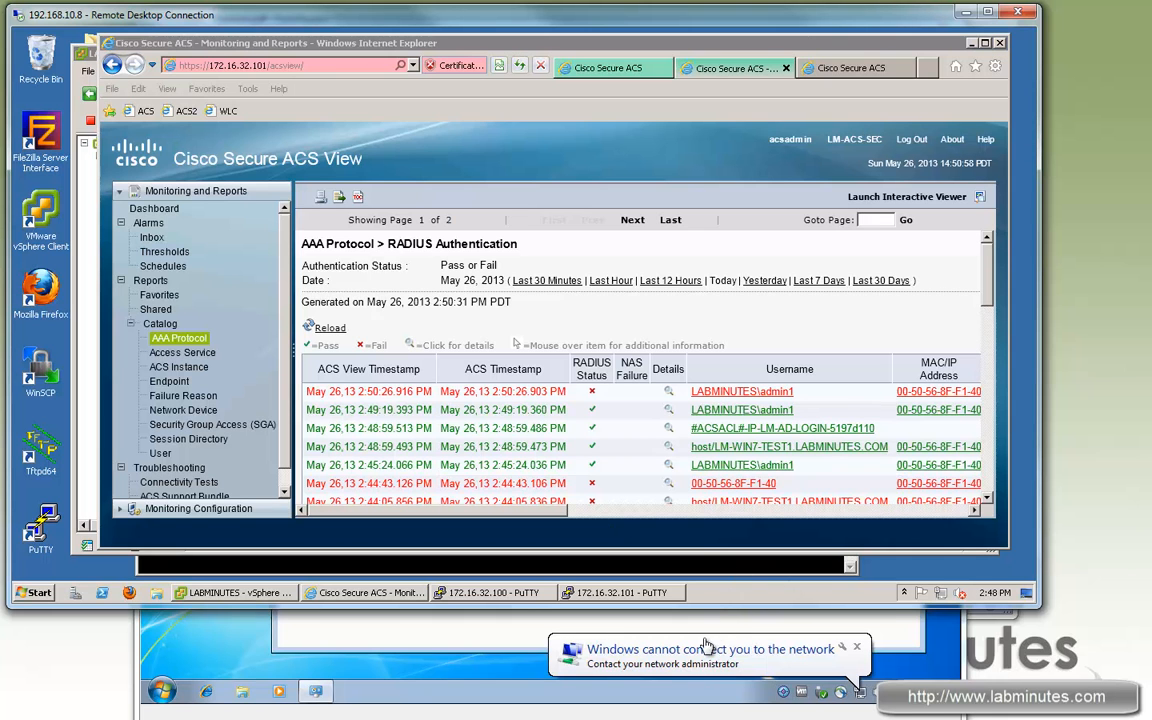
left_click(838, 697)
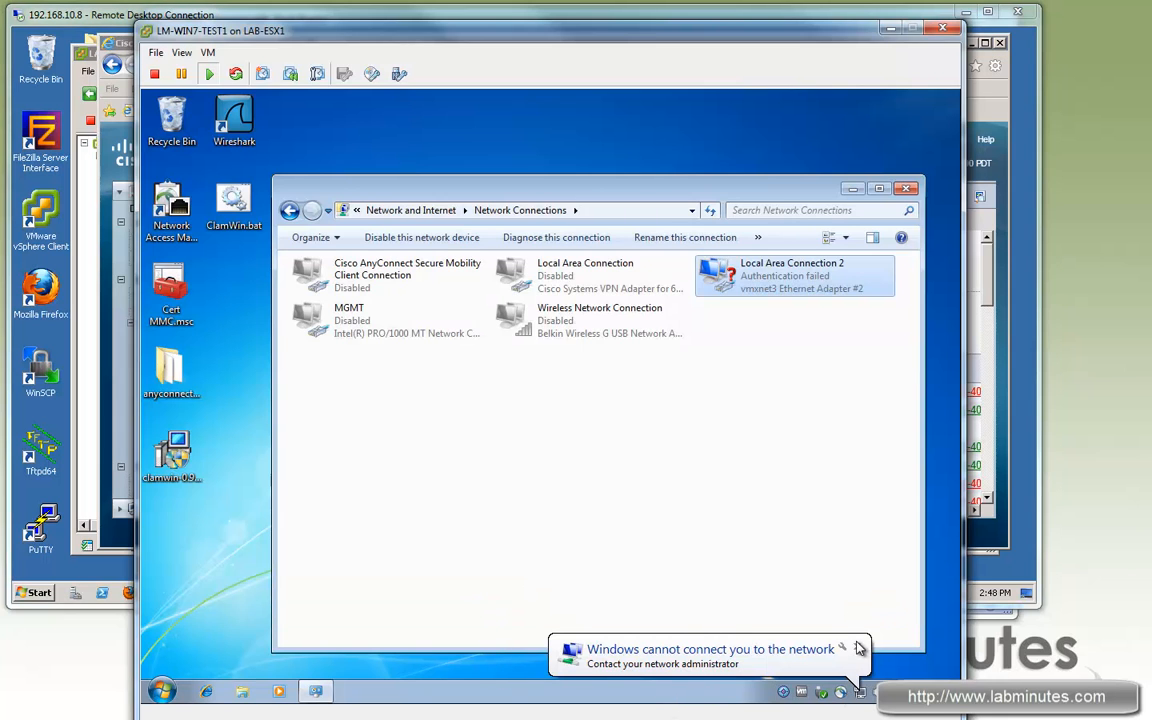
Step: Turn off server certificate validation in Local Area Connection 2's Protected EAP settings
left_click(857, 646)
double_click(766, 281)
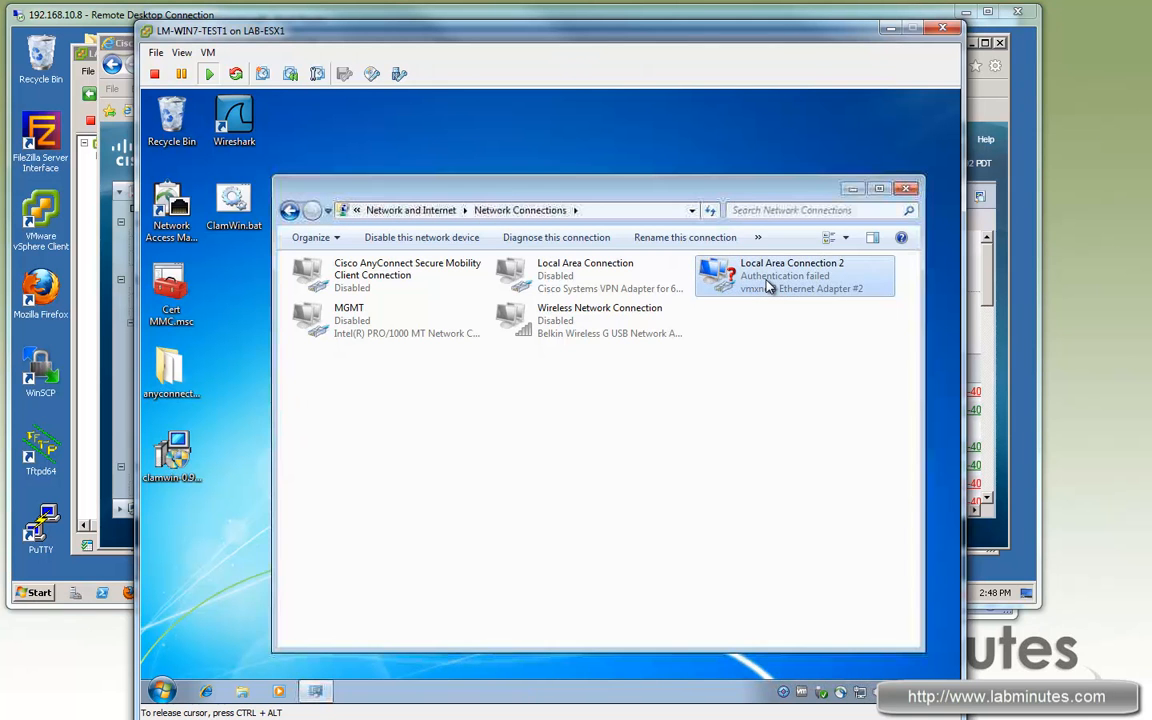
right_click(766, 285)
left_click(812, 434)
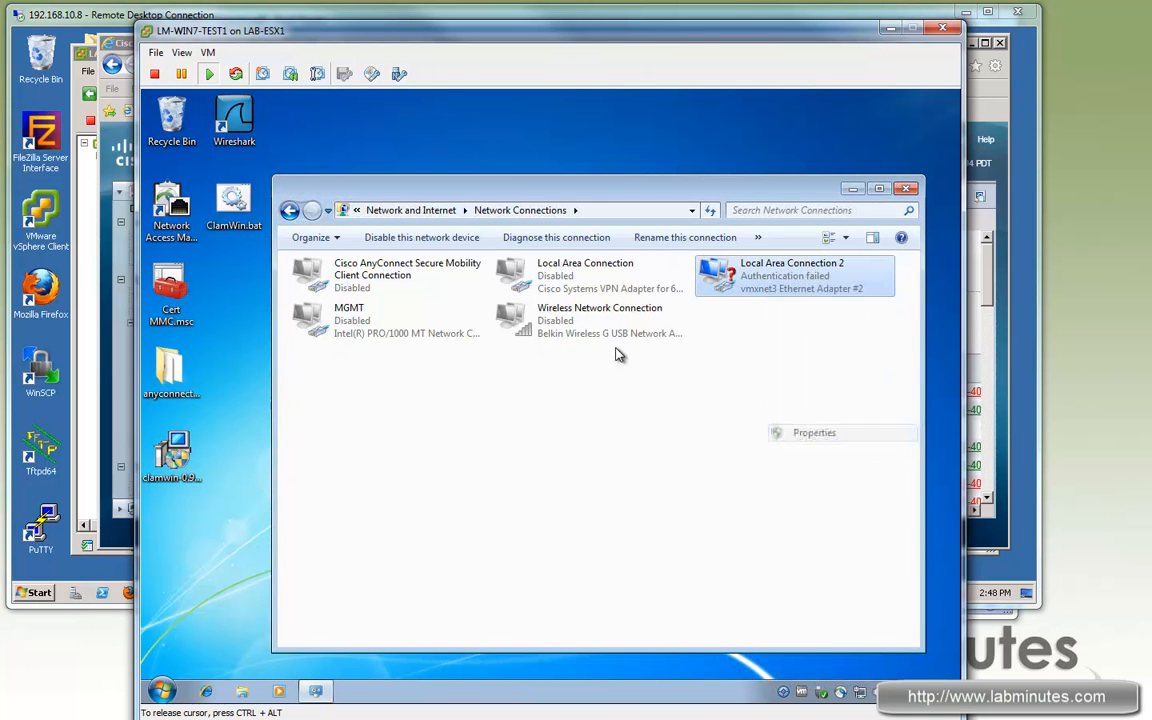
left_click(380, 280)
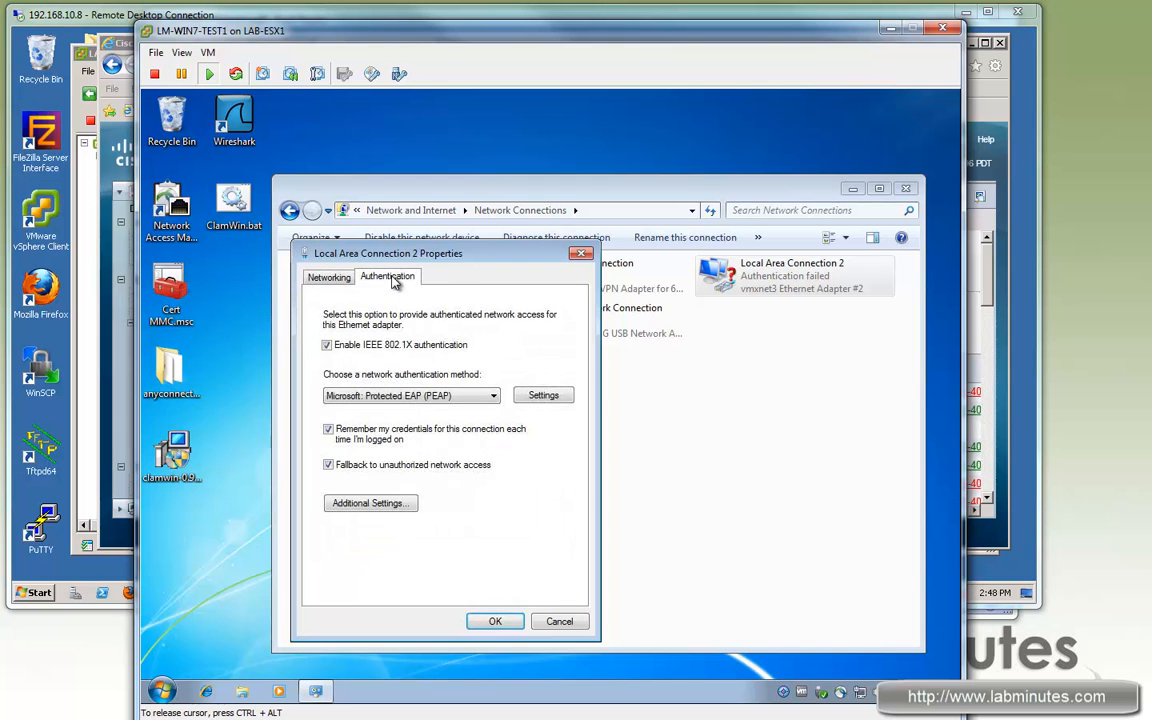
left_click(535, 396)
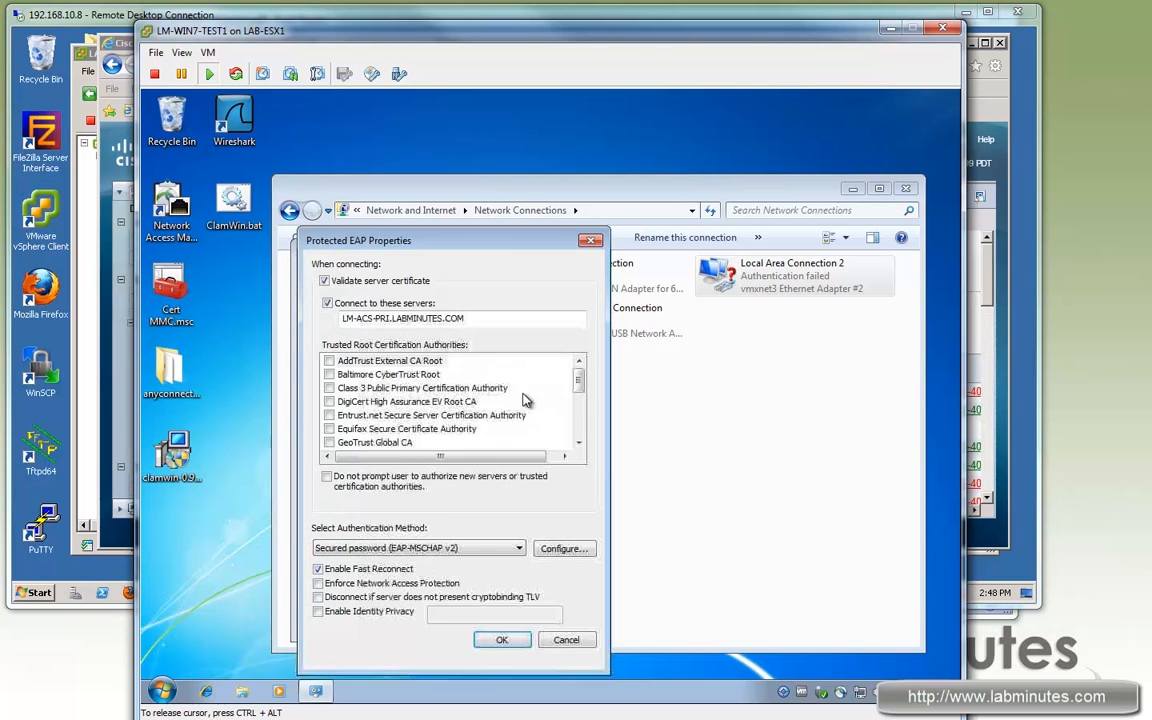
left_click(325, 281)
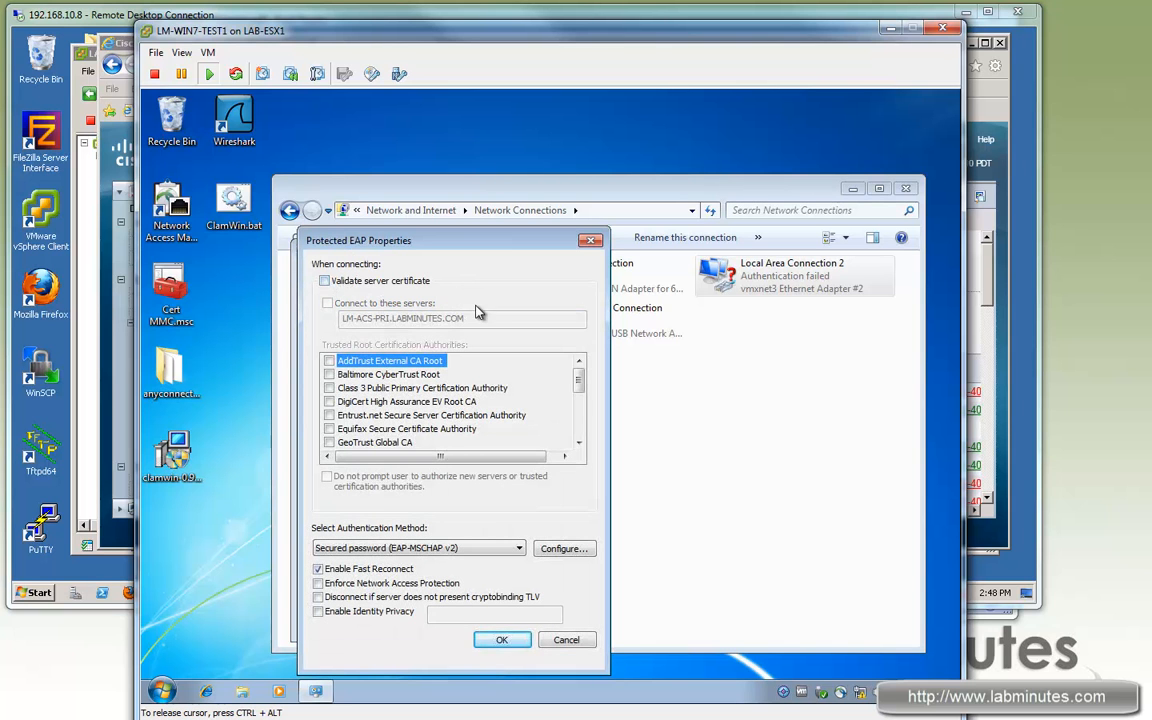
left_click(509, 640)
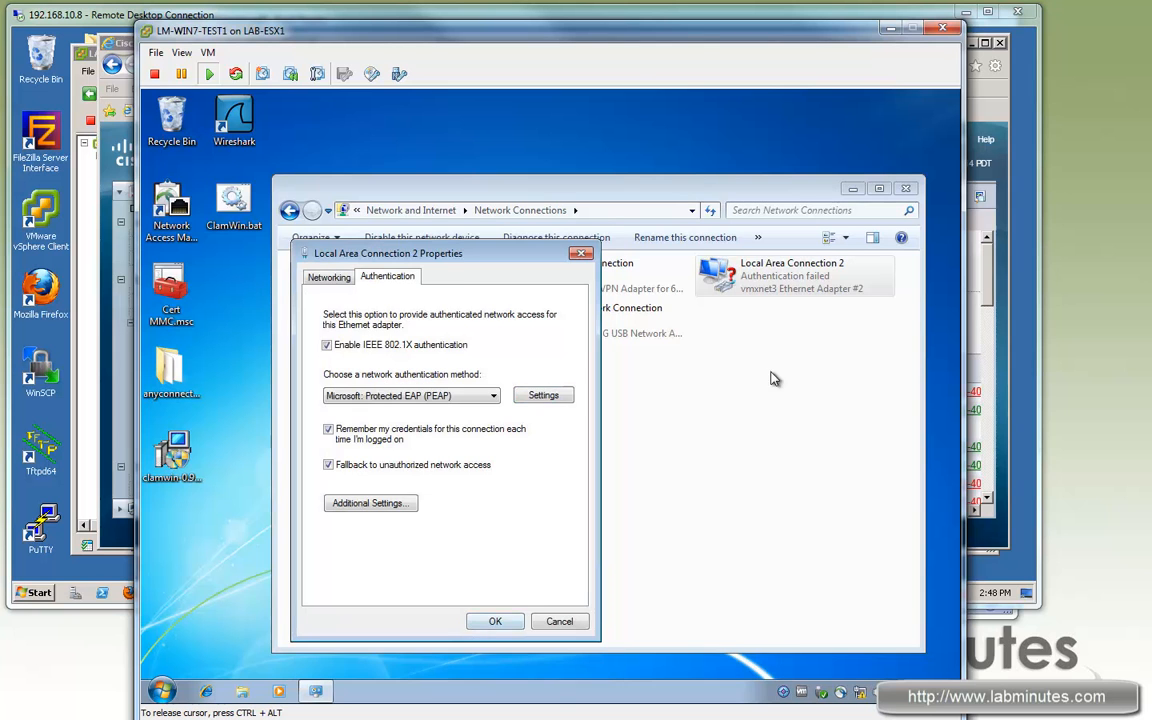
left_click(483, 620)
Step: Enable Local Area Connection 2 so it connects to LABMINUTES.COM
right_click(752, 280)
left_click(739, 365)
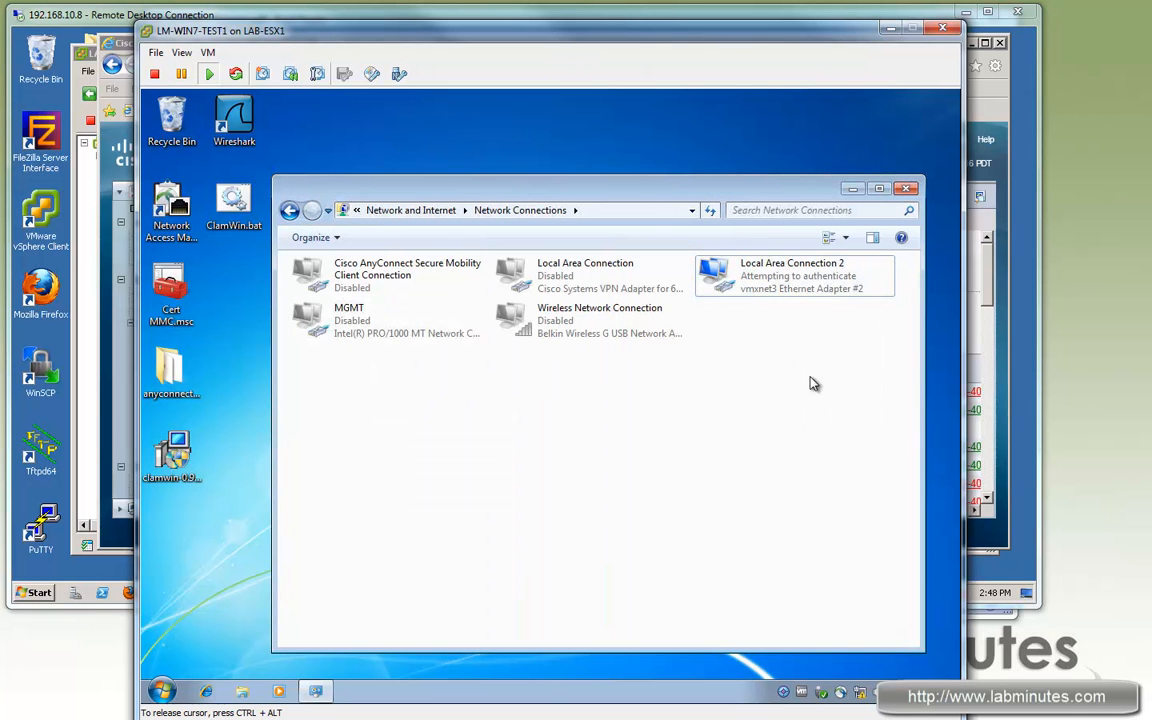
left_click(785, 270)
right_click(763, 287)
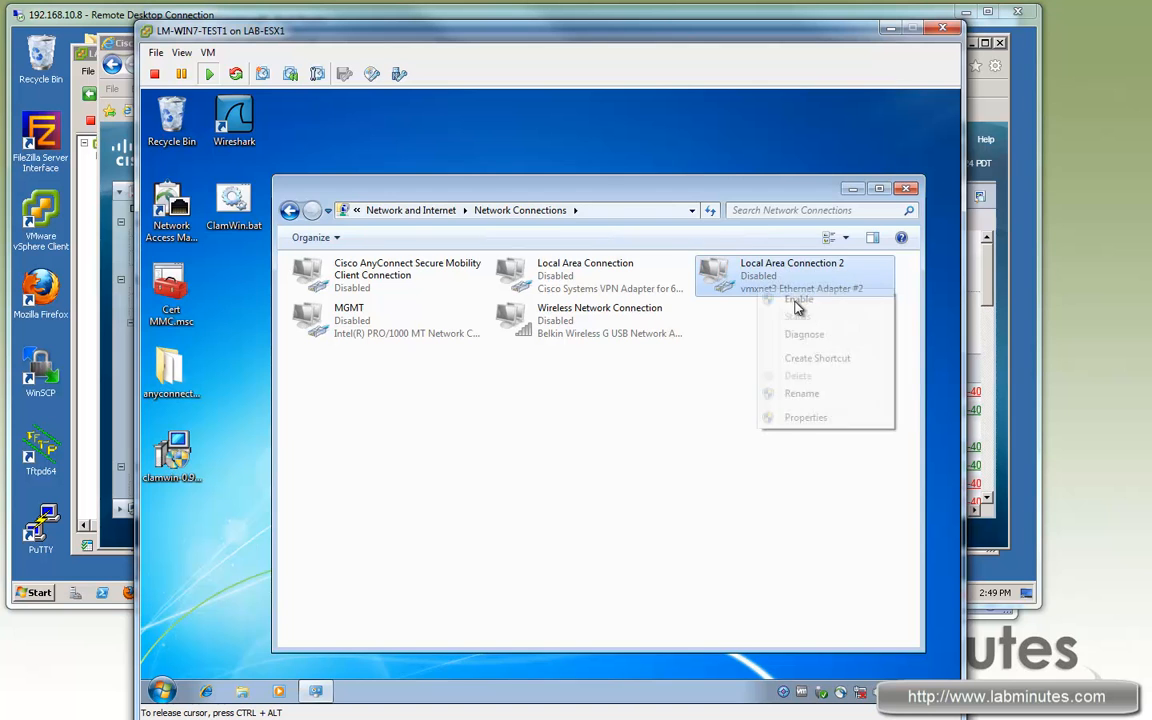
left_click(776, 299)
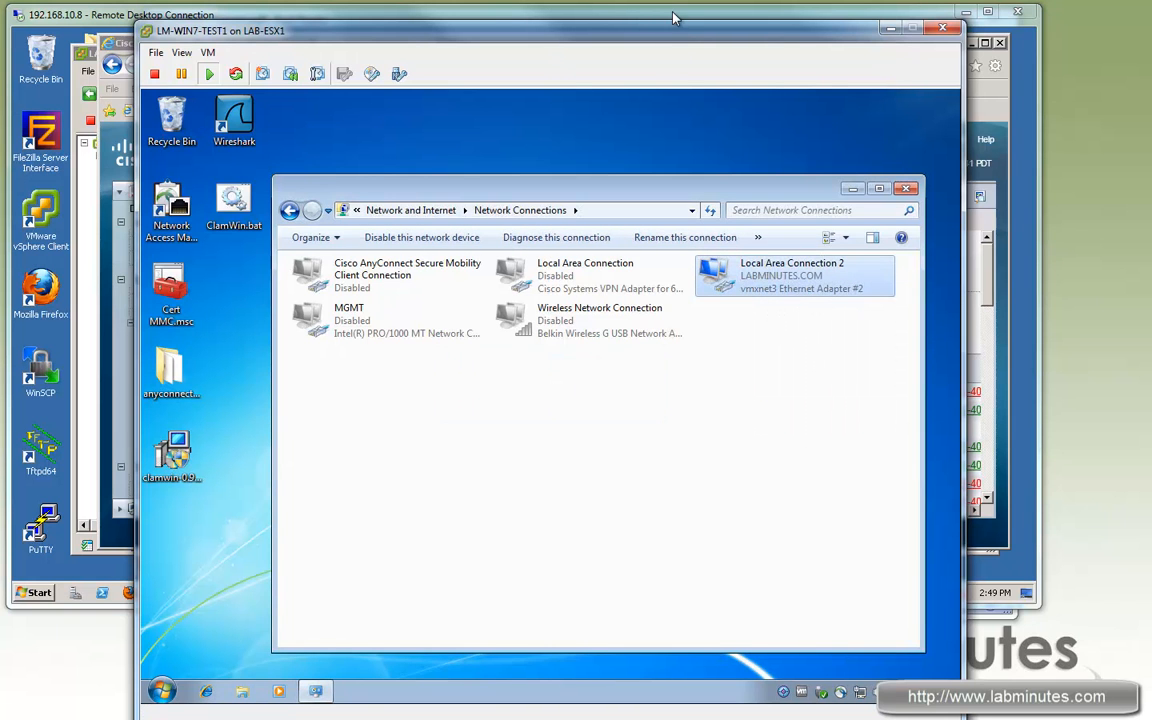
left_click(605, 10)
Step: Reload the report and review the Steps, highlighting the machine authentication message in step 24422
left_click(330, 330)
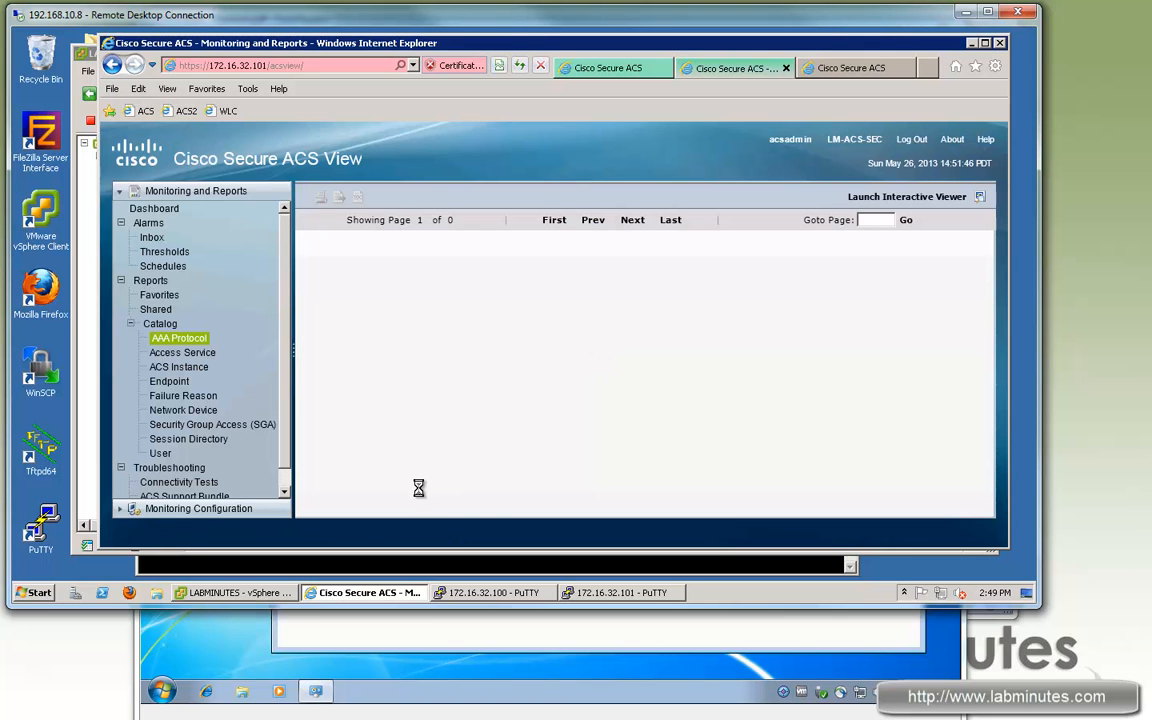
left_click_drag(543, 515, 386, 501)
left_click_drag(989, 269, 966, 345)
left_click(962, 346)
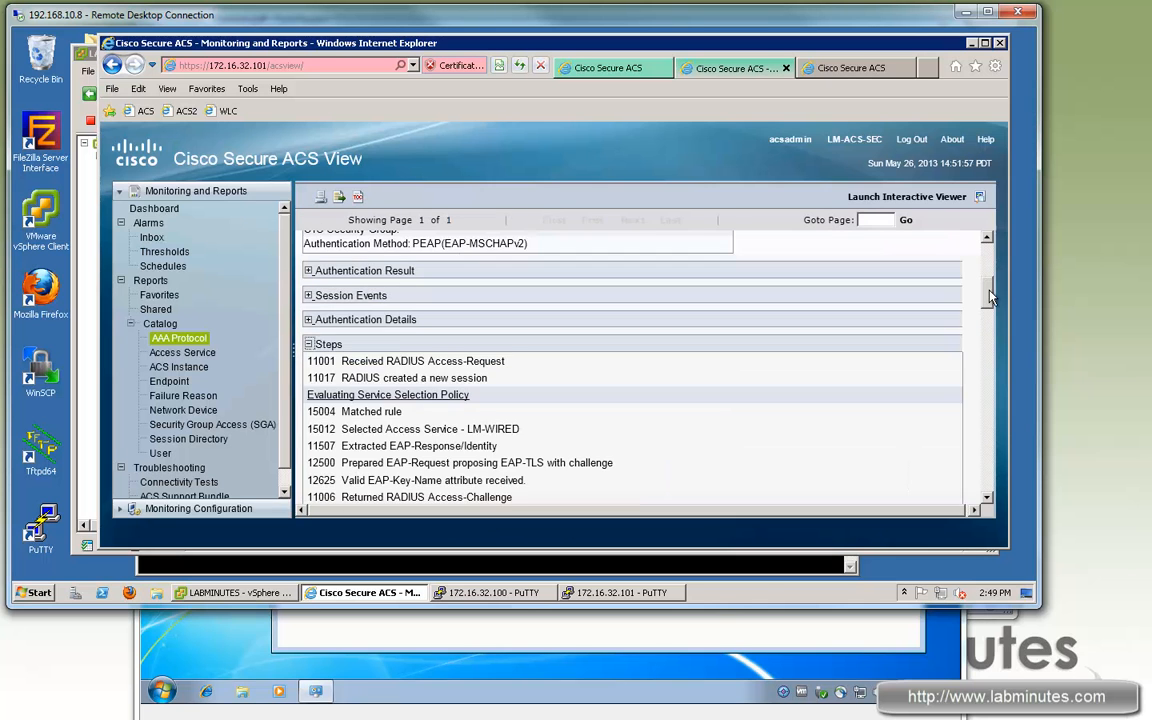
scroll(378, 352, "down", 10)
left_click_drag(366, 338, 597, 341)
left_click(595, 340)
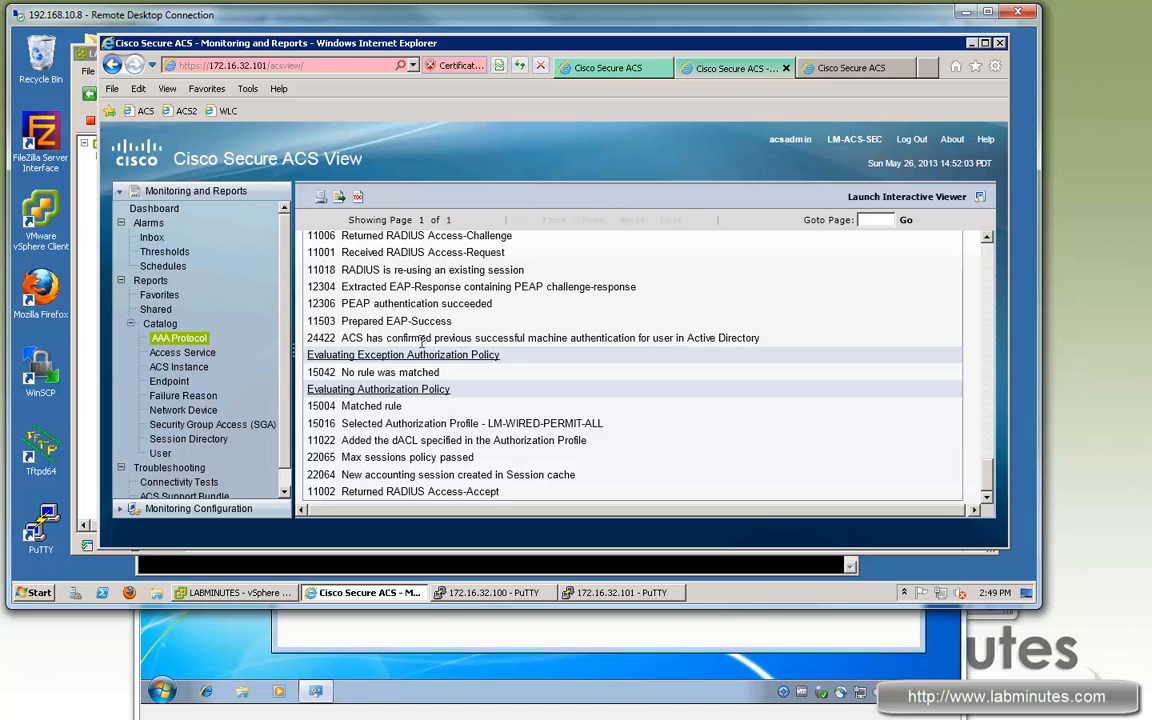
left_click_drag(674, 340, 408, 345)
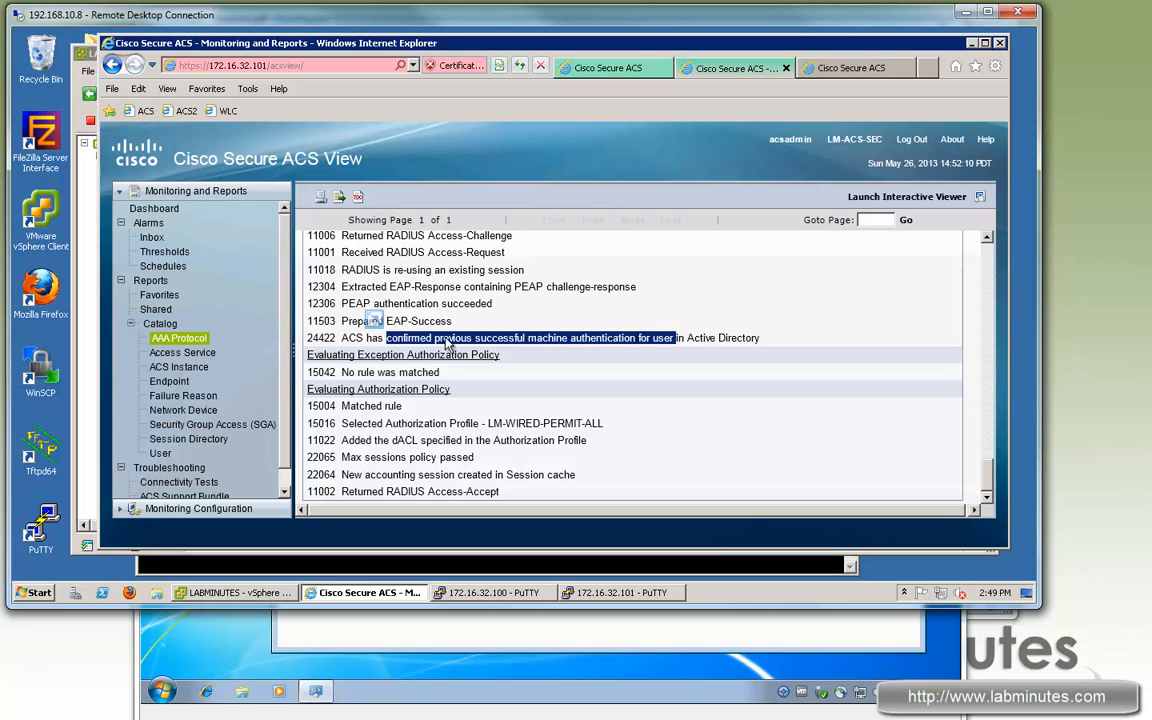
left_click_drag(673, 340, 436, 341)
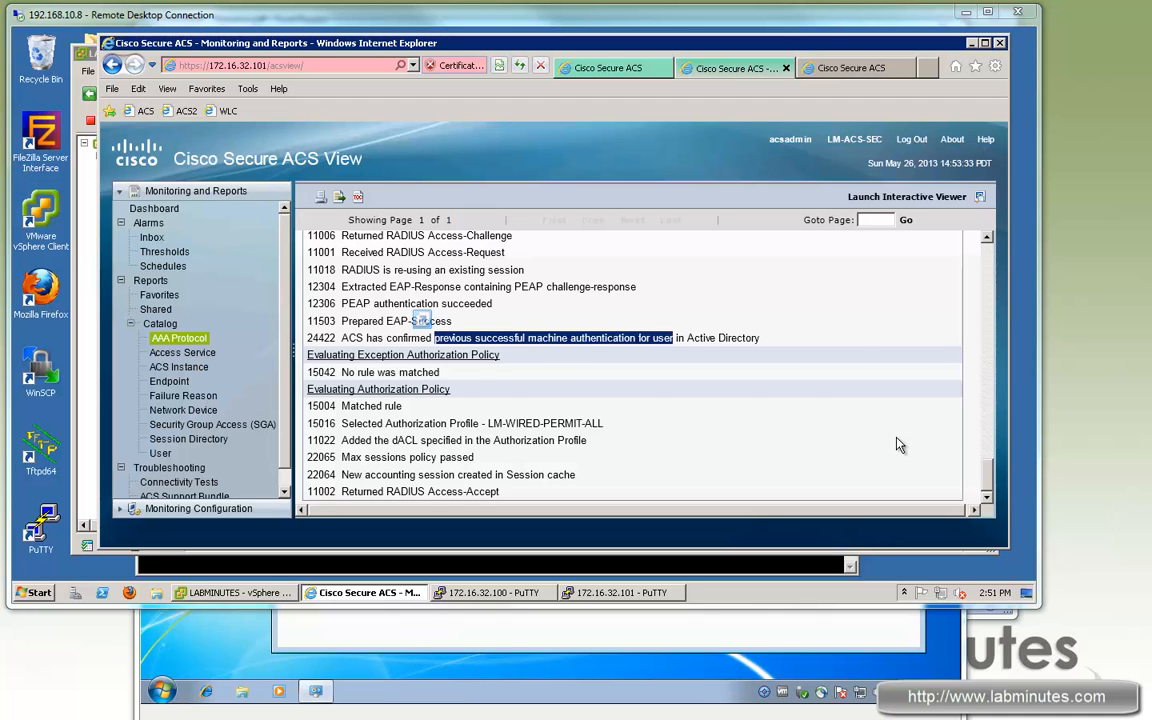
key("ctrl+Tab")
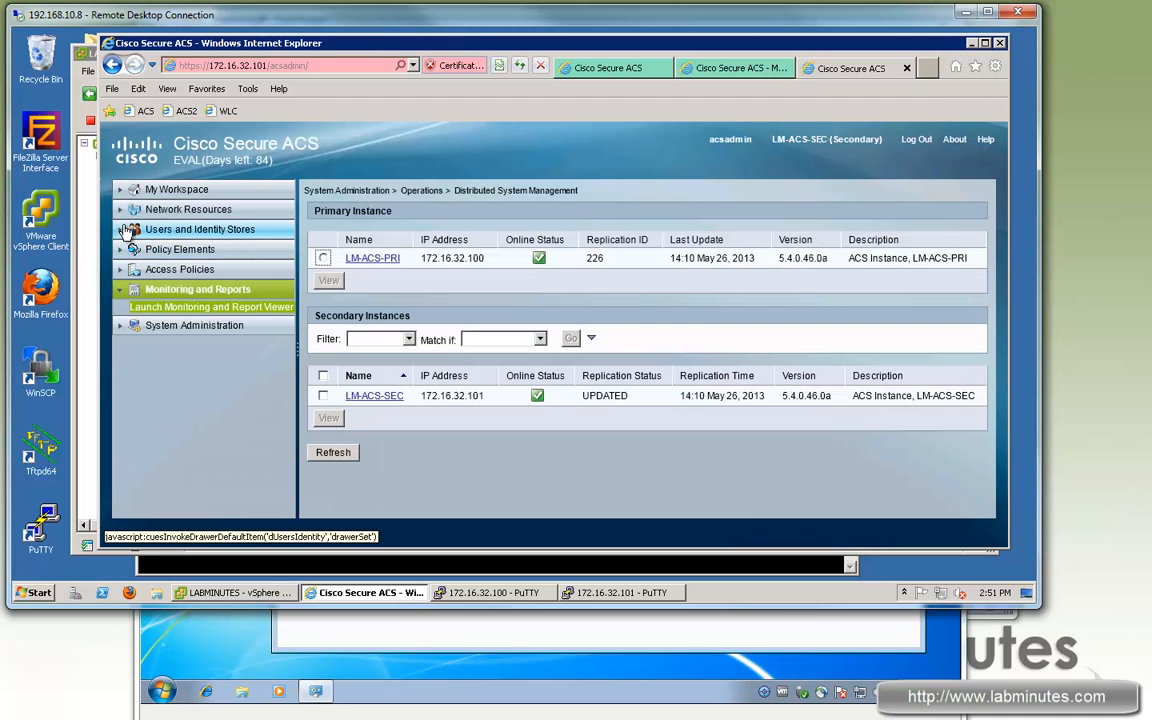
Step: Promote LM-ACS-SEC to primary under Deployment Operations and check roles in Distributed System Management
left_click(128, 229)
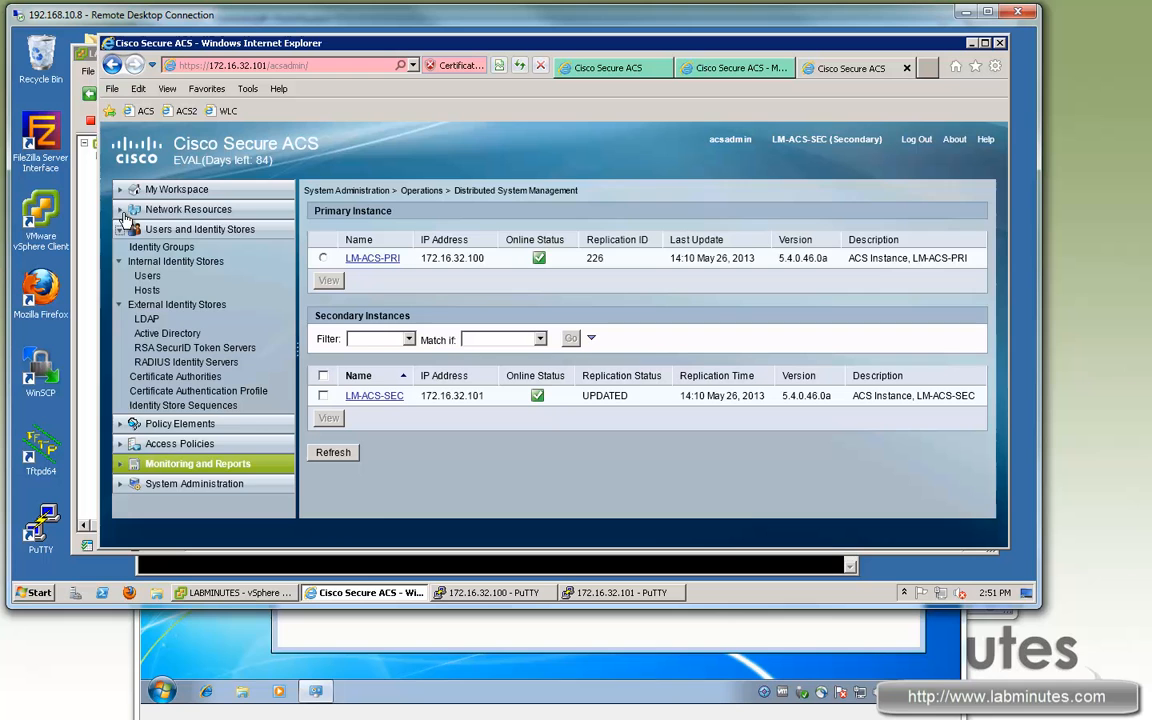
left_click(201, 270)
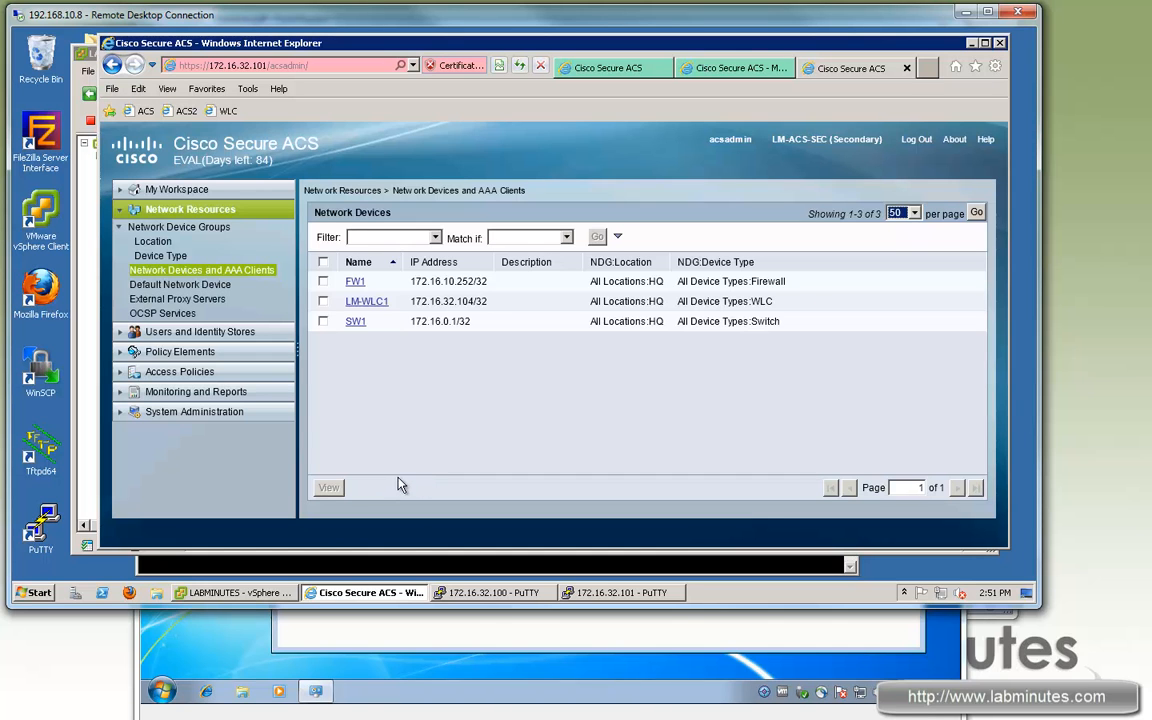
left_click(123, 416)
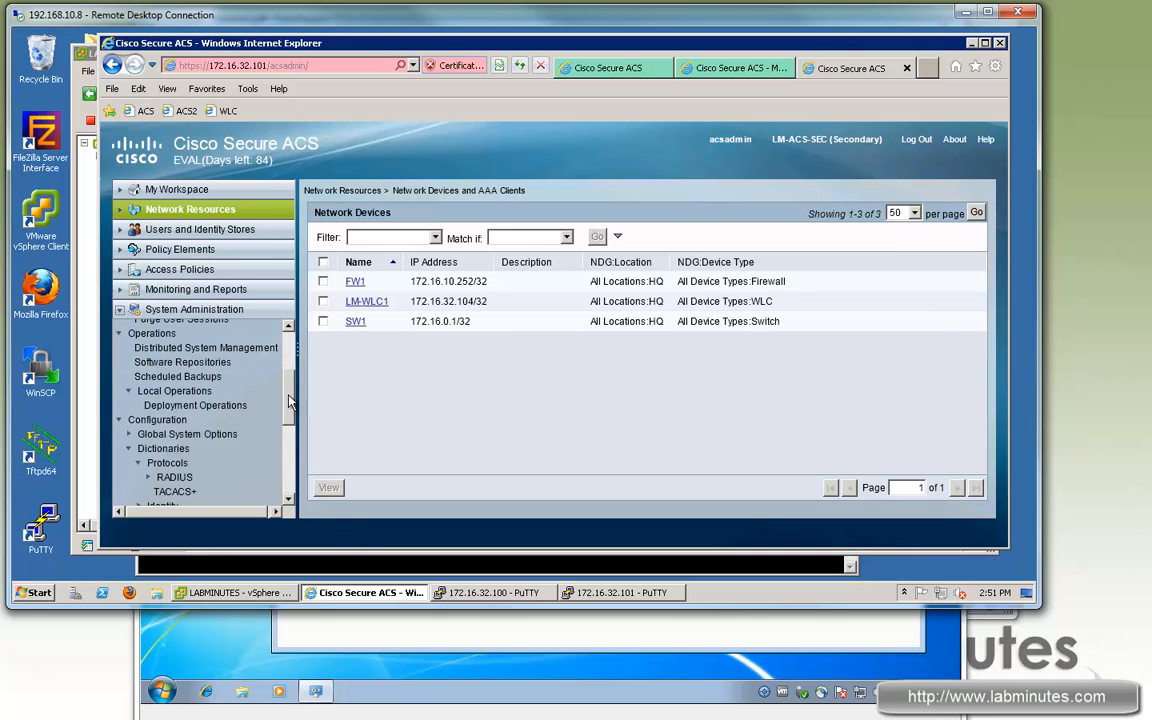
scroll(288, 401, "down", 3)
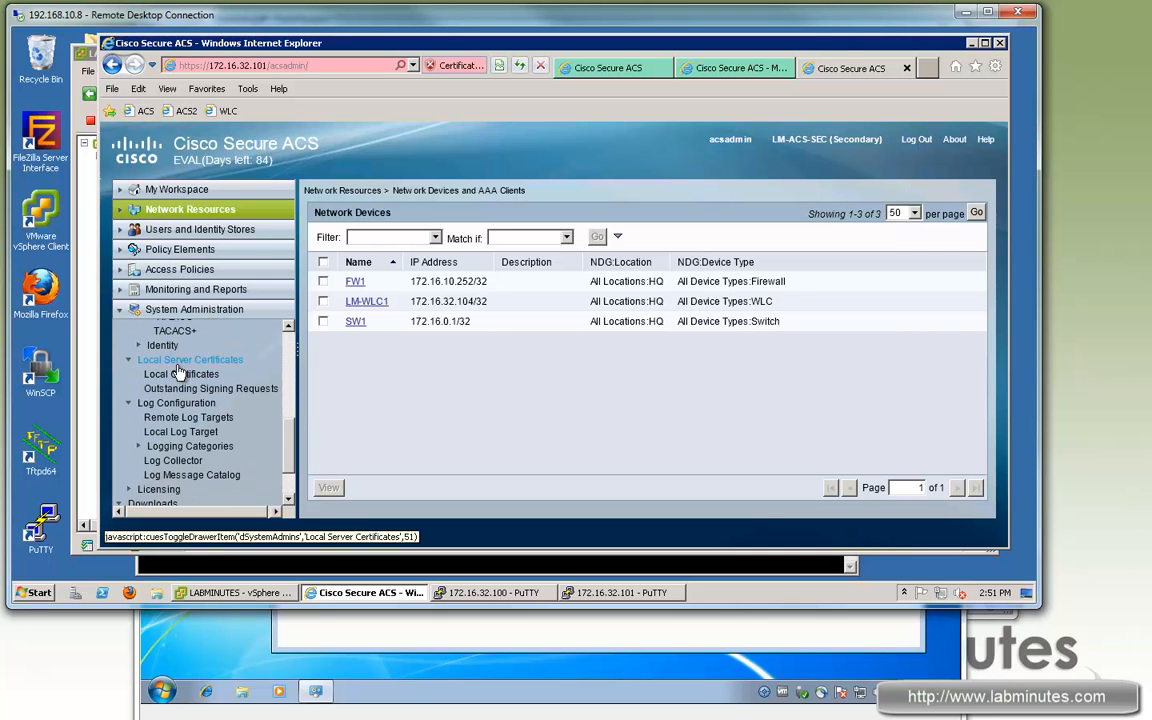
scroll(178, 372, "up", 3)
left_click(173, 357)
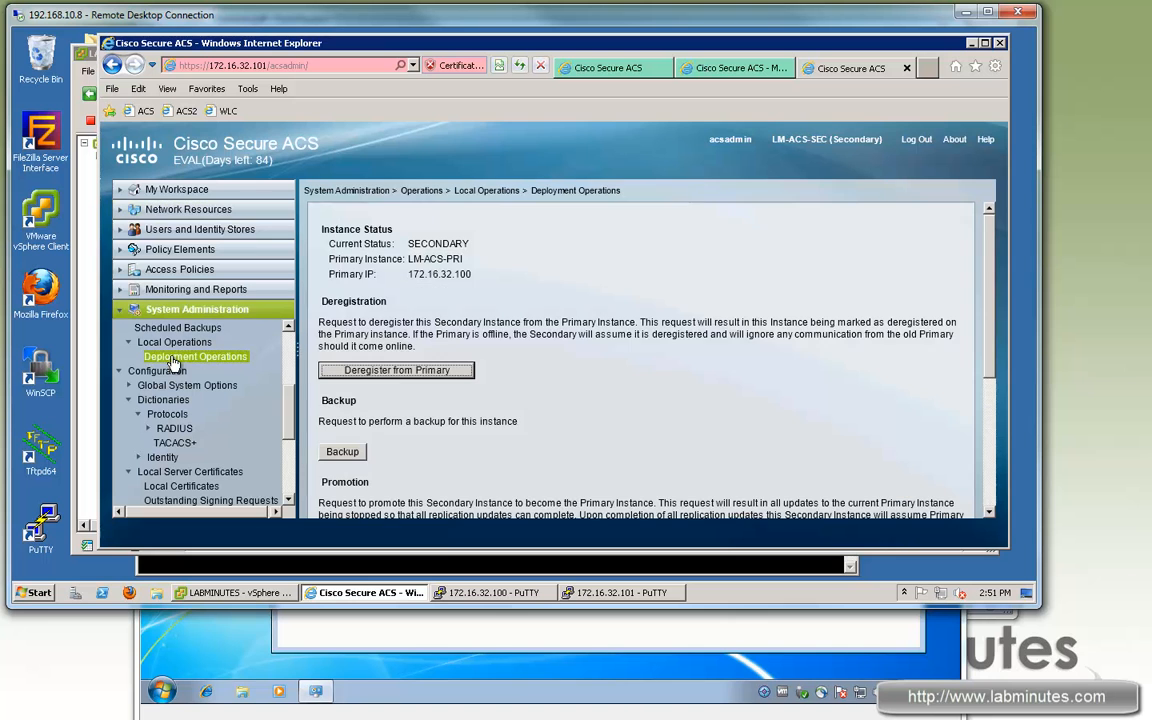
scroll(893, 354, "down", 5)
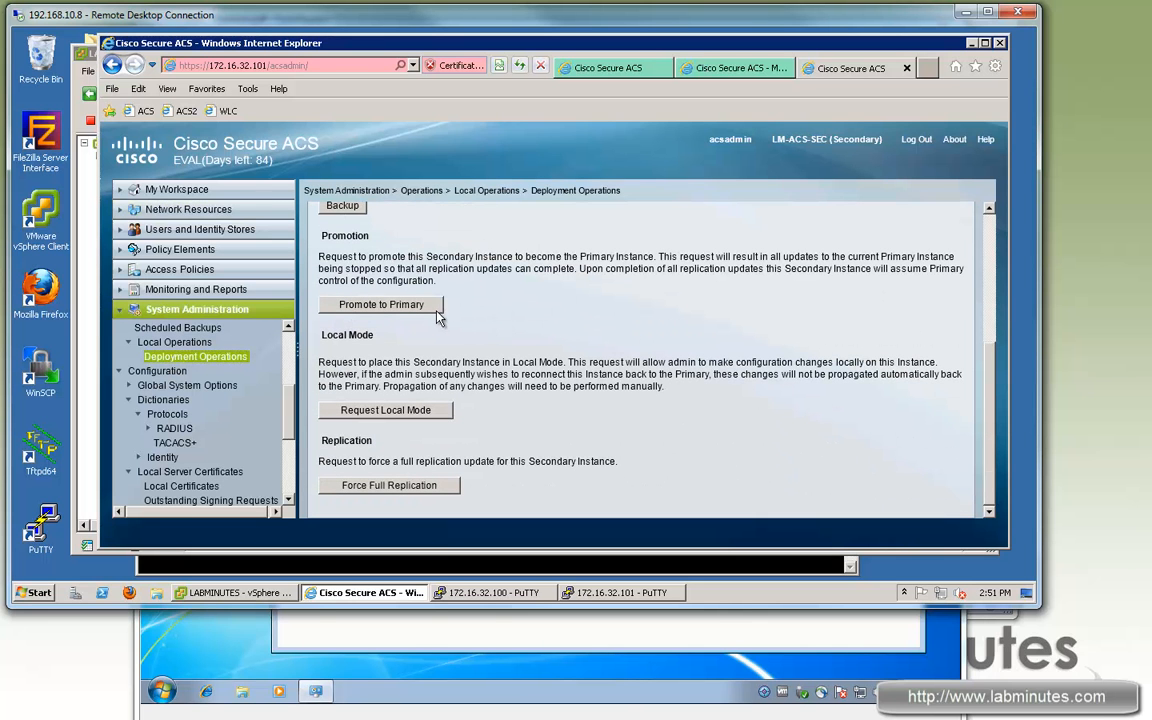
left_click(410, 306)
left_click(587, 381)
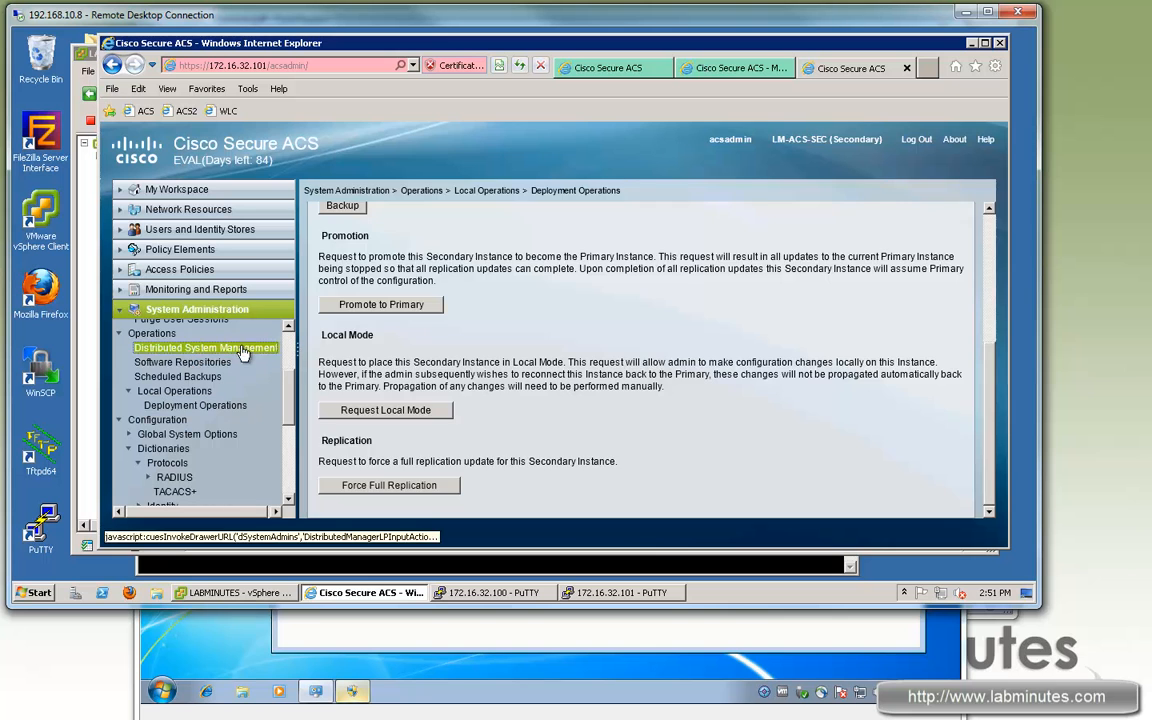
left_click(242, 349)
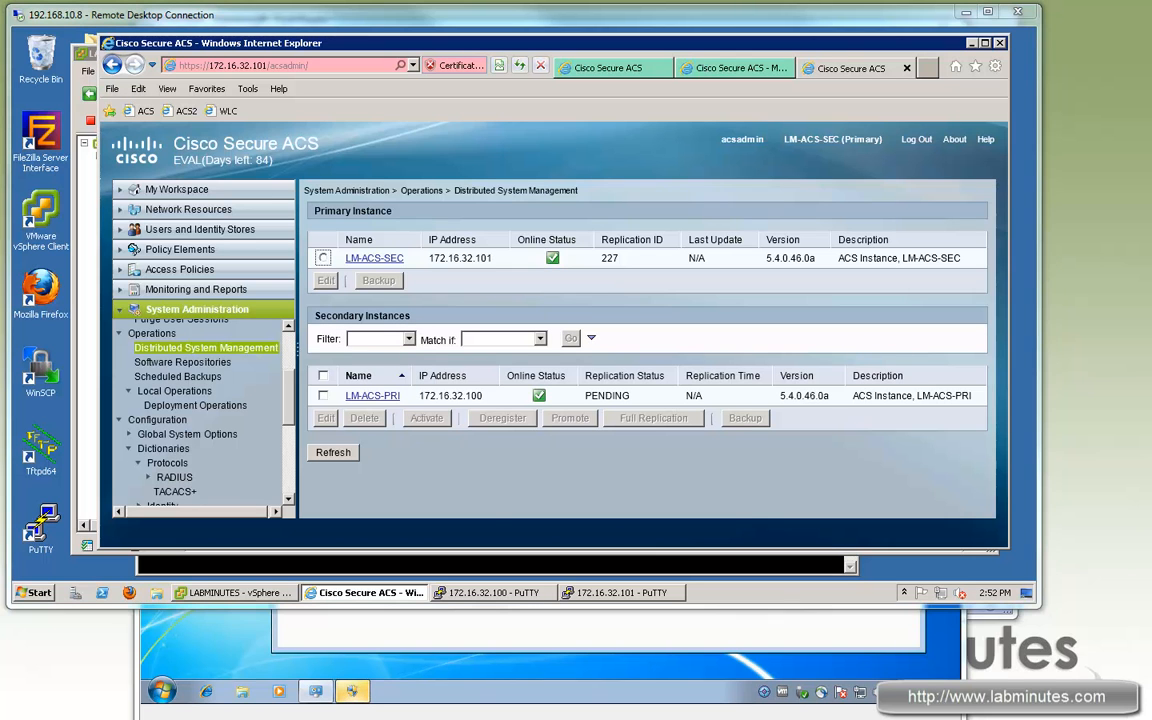
left_click(119, 209)
Step: Create a new network device named SW2 in the HQ location
left_click(157, 272)
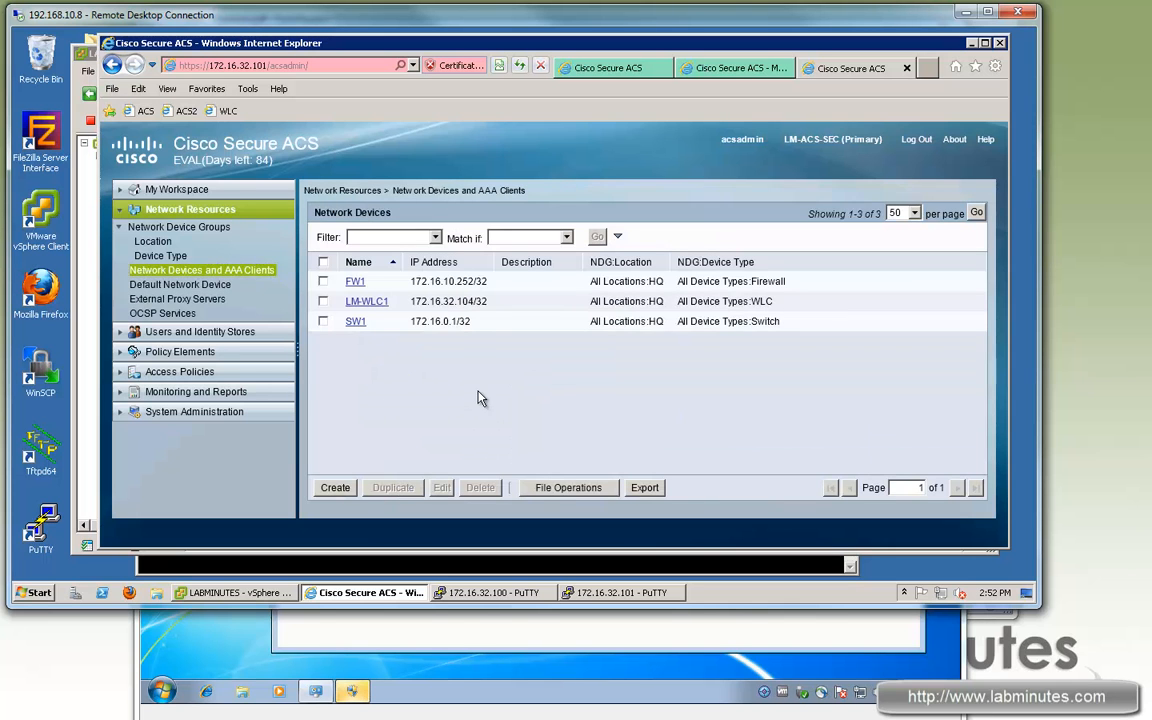
left_click(335, 487)
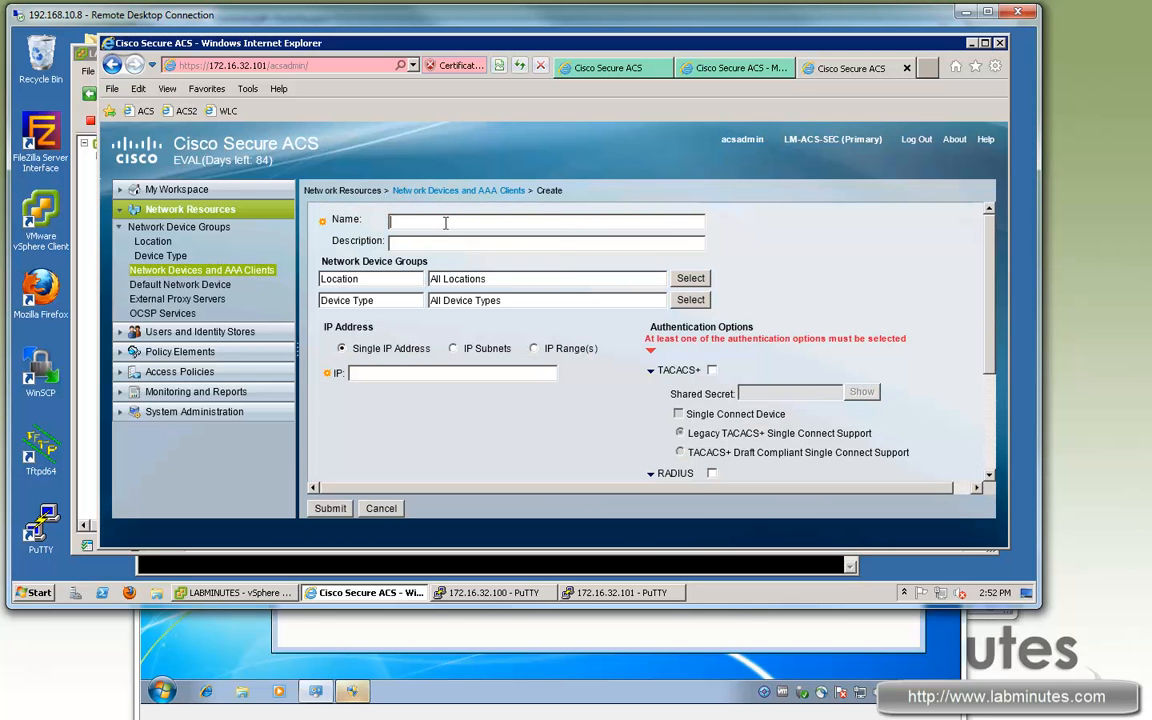
type("SW2")
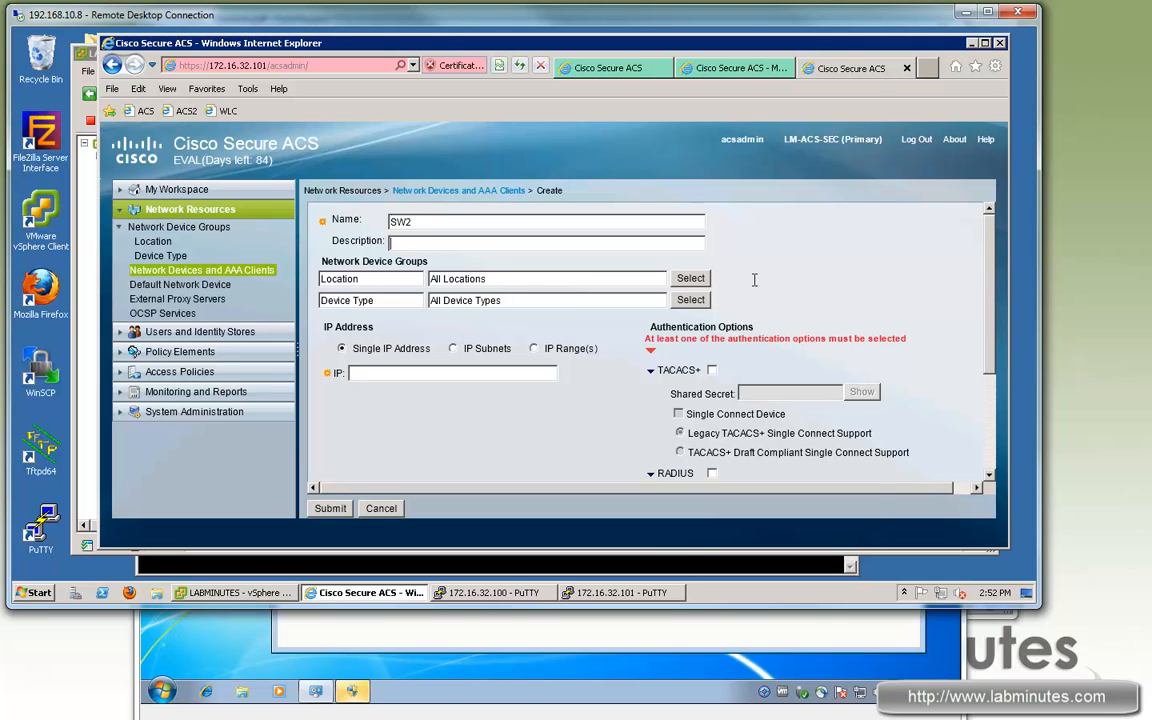
left_click(690, 283)
left_click(260, 201)
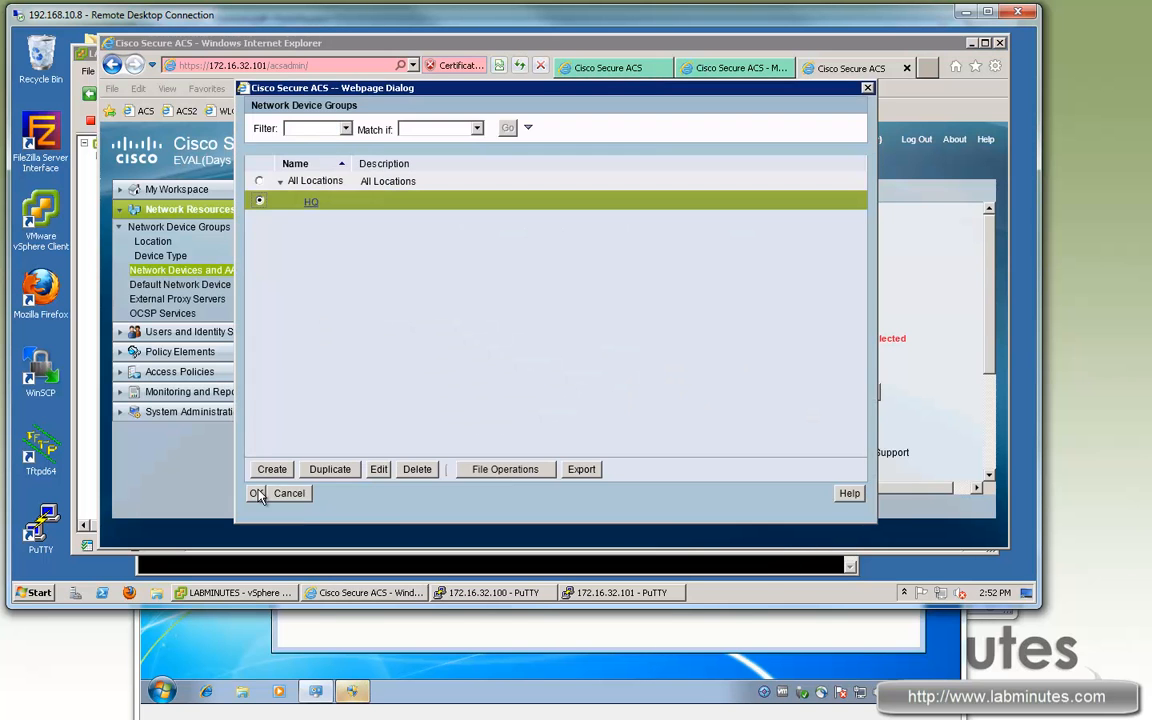
left_click(258, 491)
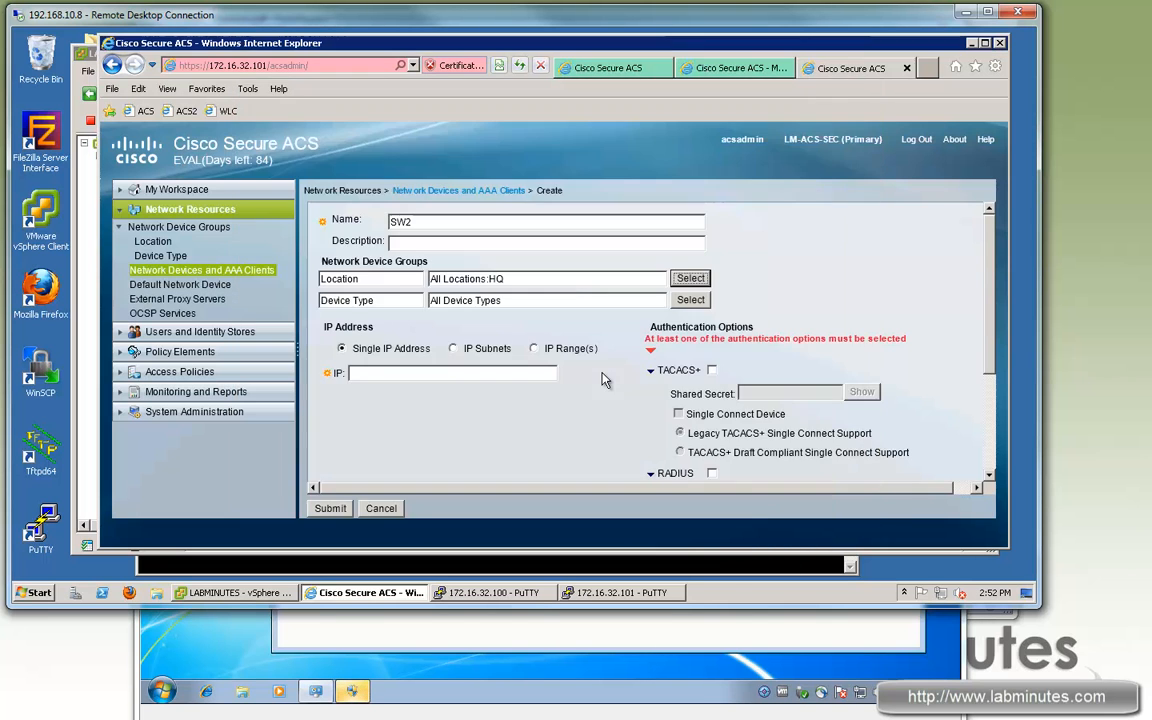
Step: Give SW2 IP 172.16.0.2, enable TACACS+ with a shared secret, and submit
left_click(425, 373)
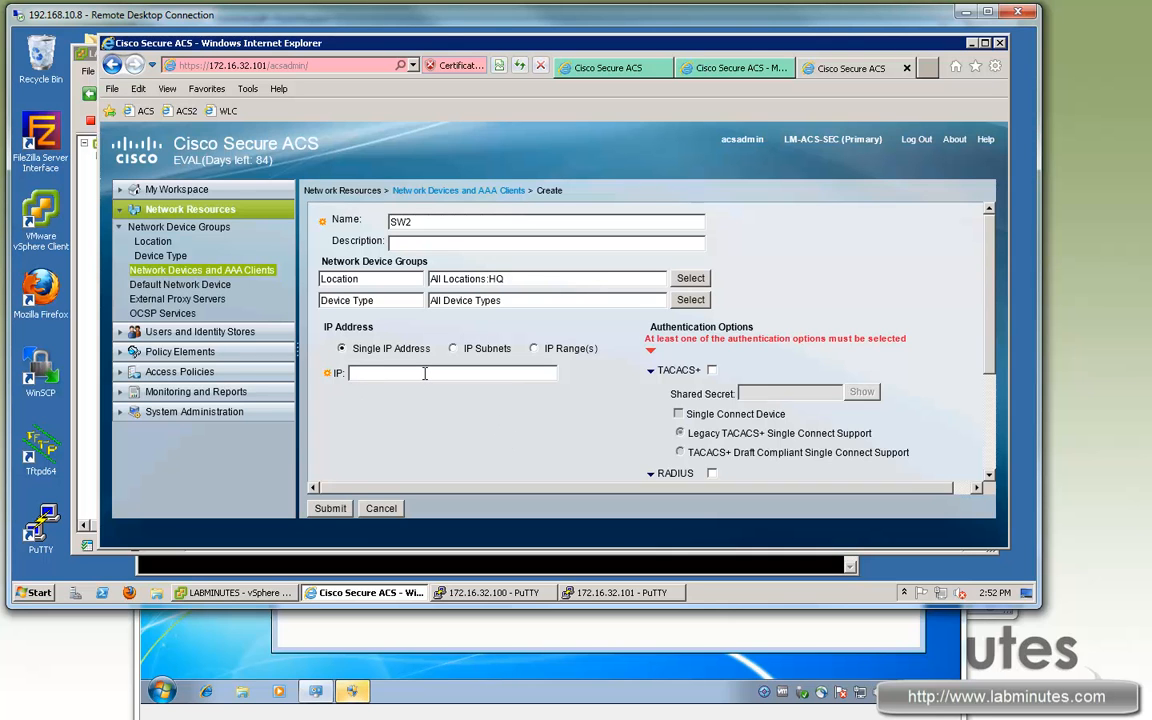
type("172.16.0.2")
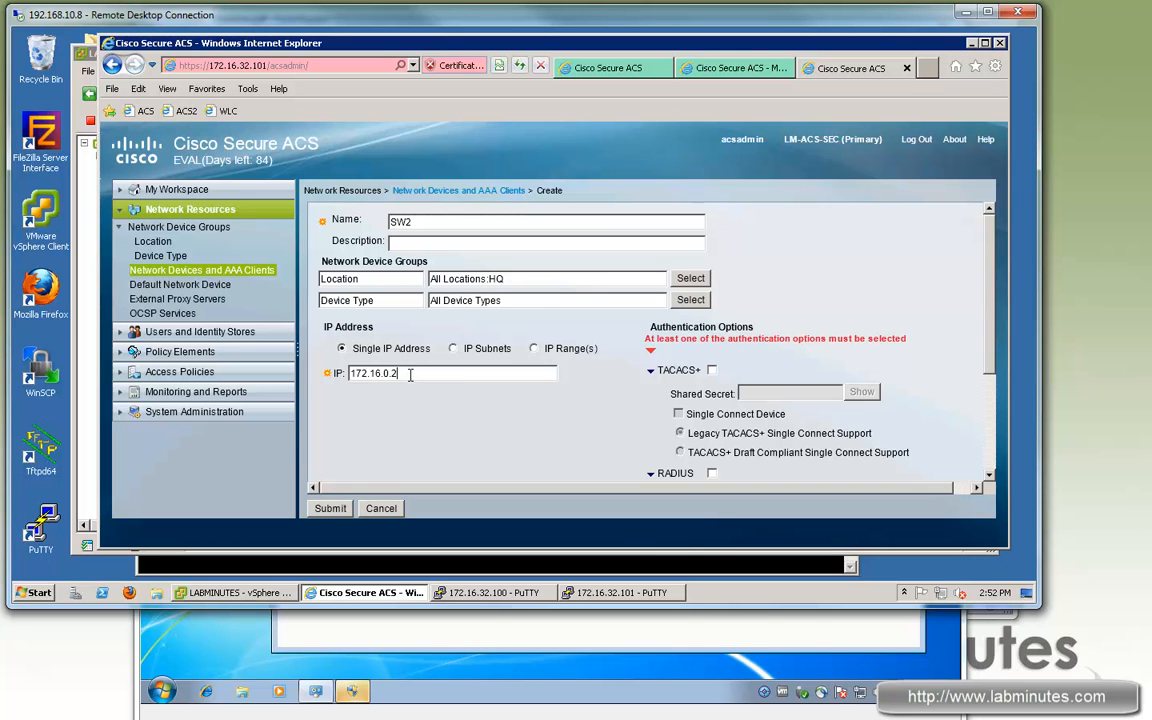
left_click(711, 370)
left_click(771, 367)
type("•••••")
scroll(463, 437, "down", 2)
left_click(340, 508)
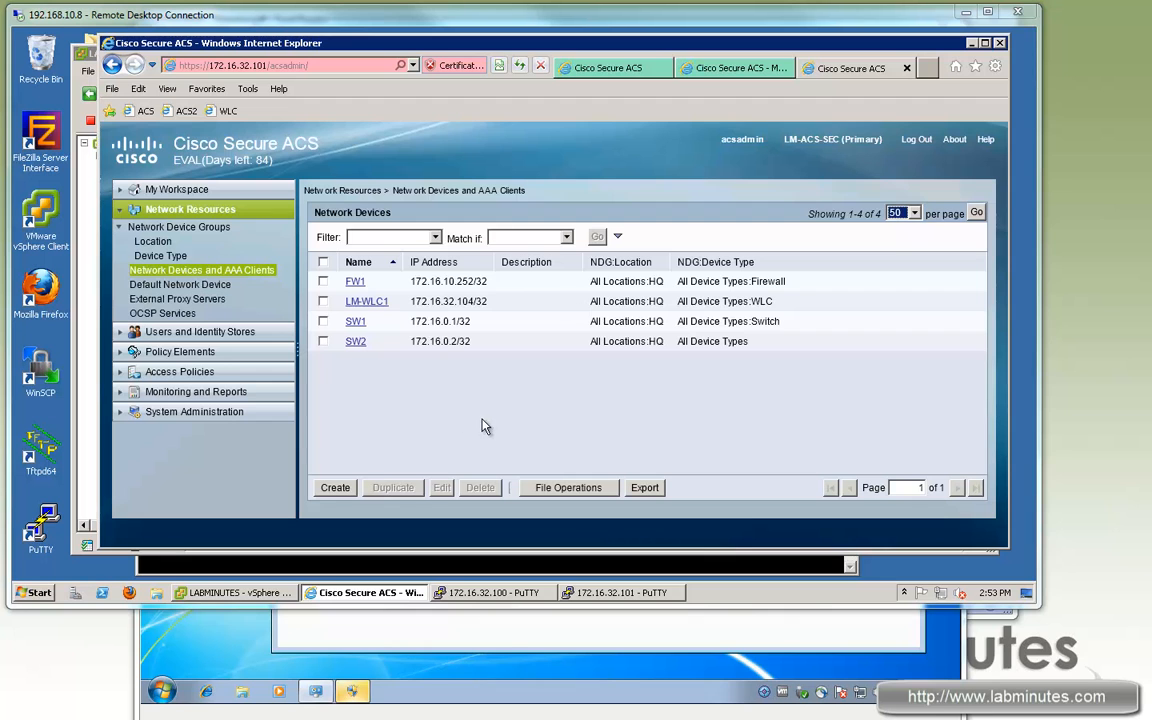
Step: Reconnect LM-ACS-PRI's Network adapter 1 and return to its ACS admin page at 172.16.32.100
left_click(235, 592)
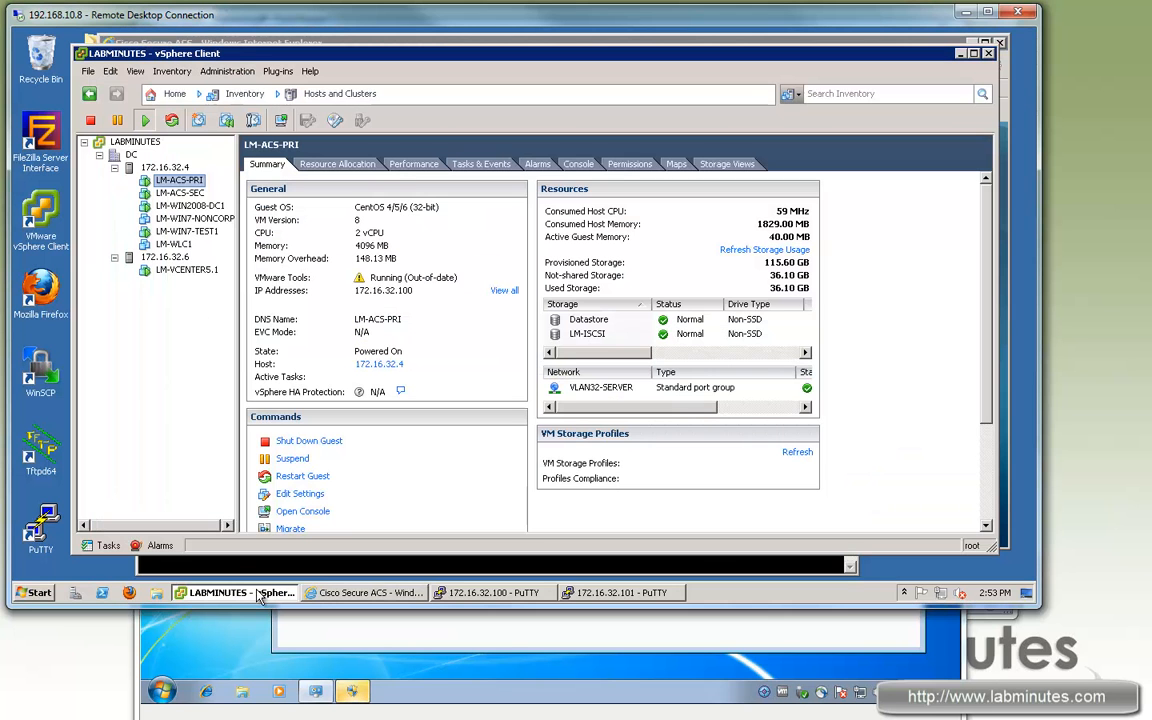
right_click(191, 184)
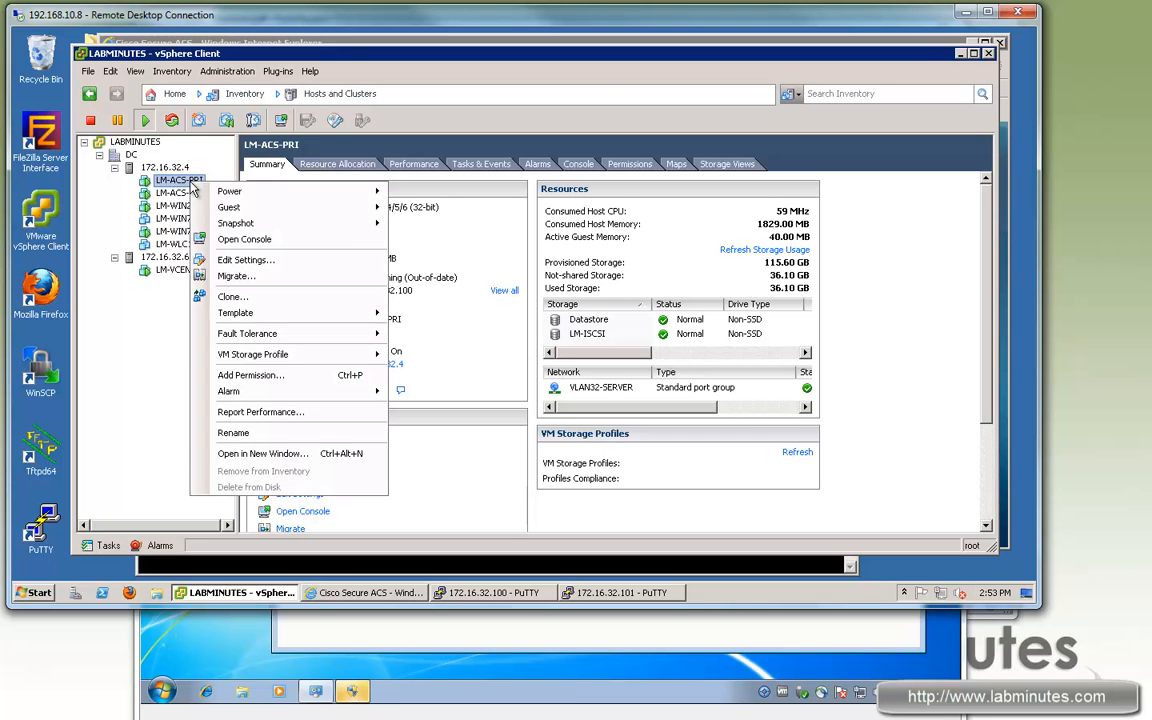
left_click(248, 259)
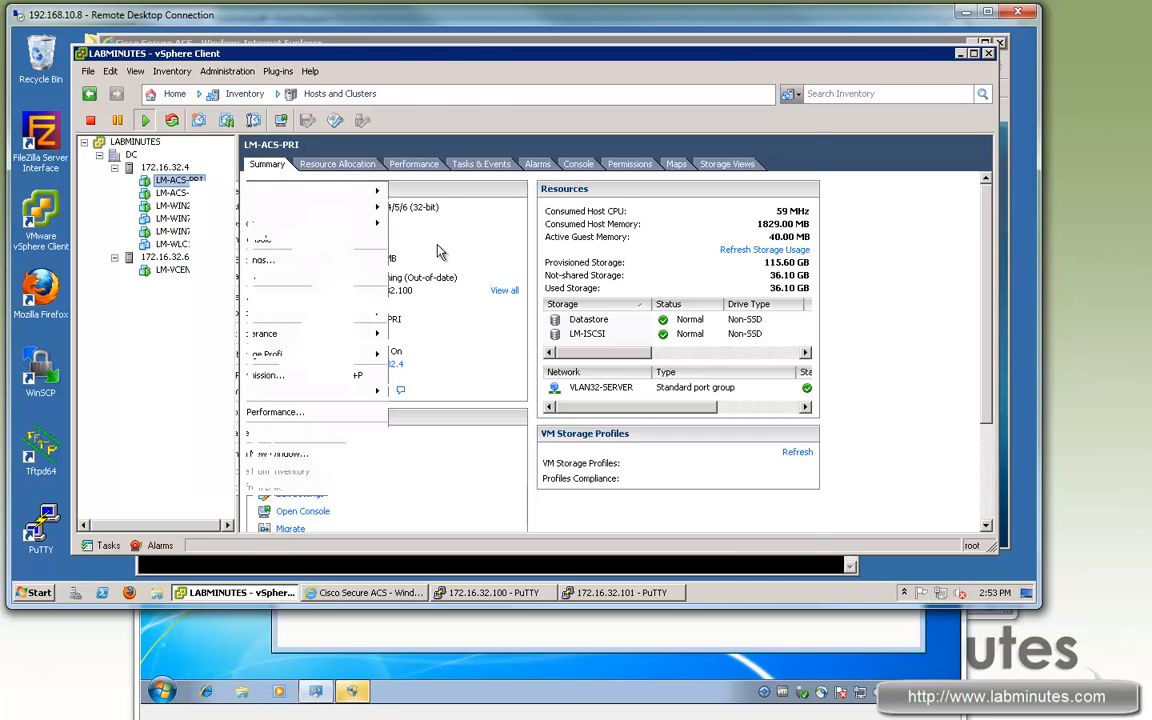
left_click(333, 246)
left_click(610, 106)
left_click(699, 517)
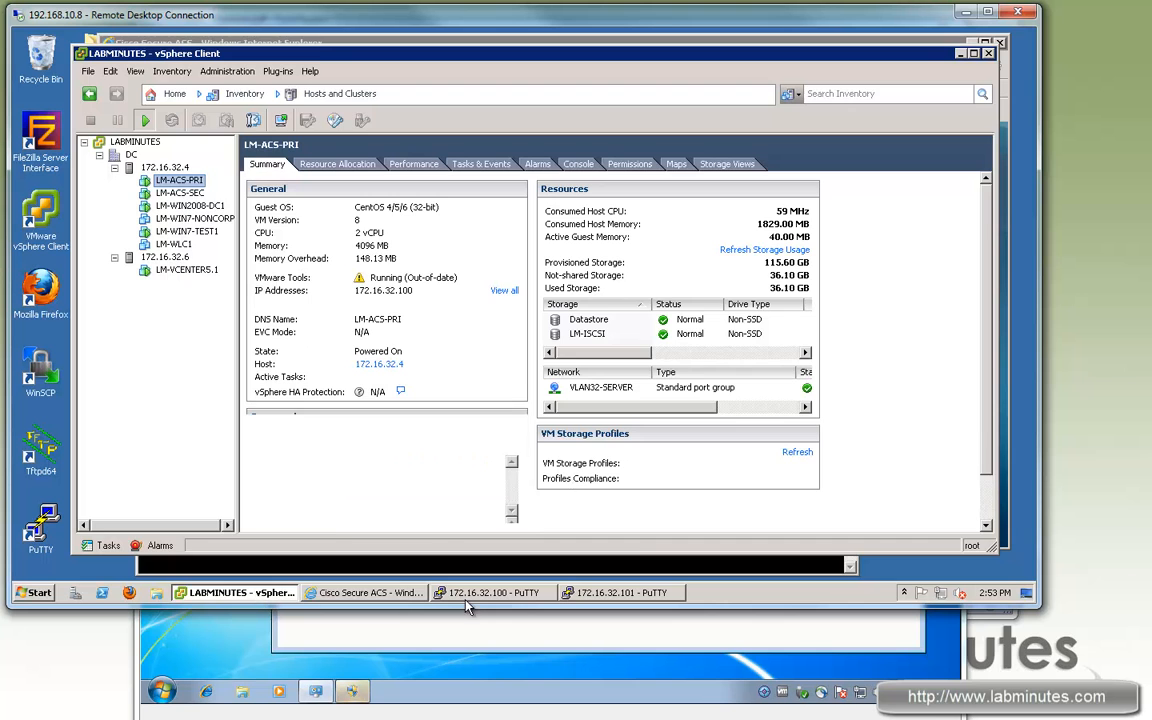
left_click(368, 592)
left_click(580, 67)
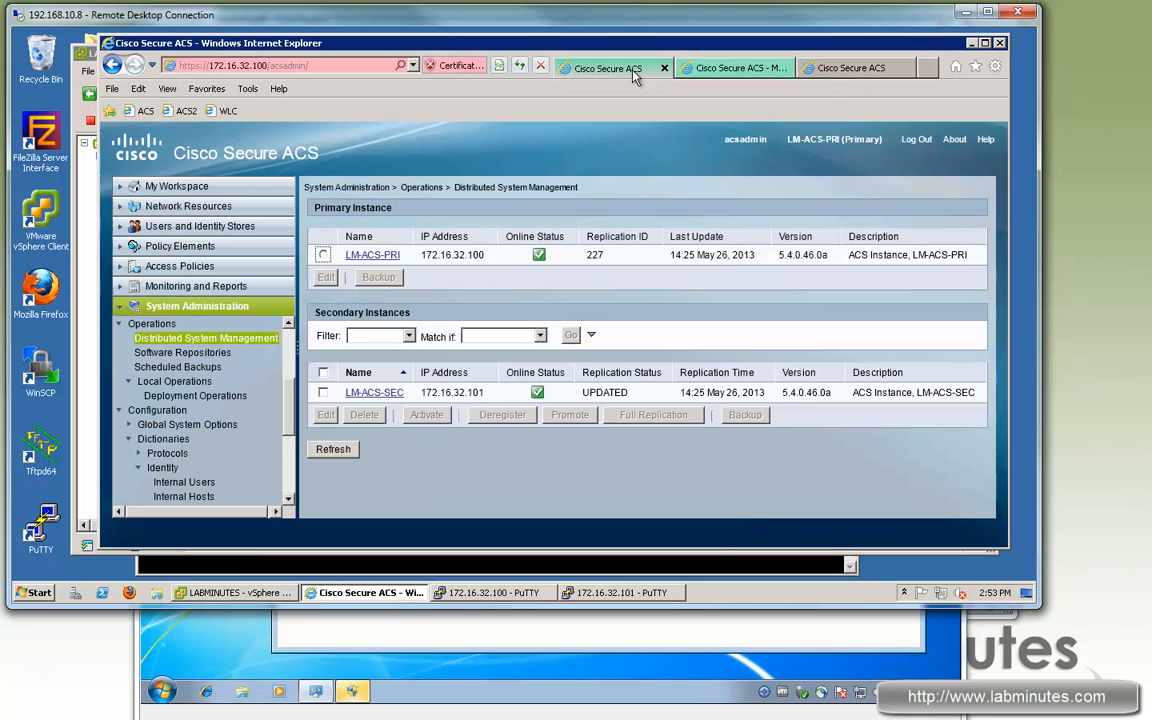
Step: Show LM-ACS-PRI's network devices (FW1, LM-WLC1, SW1), then expand System Administration down to Local Operations
left_click(213, 339)
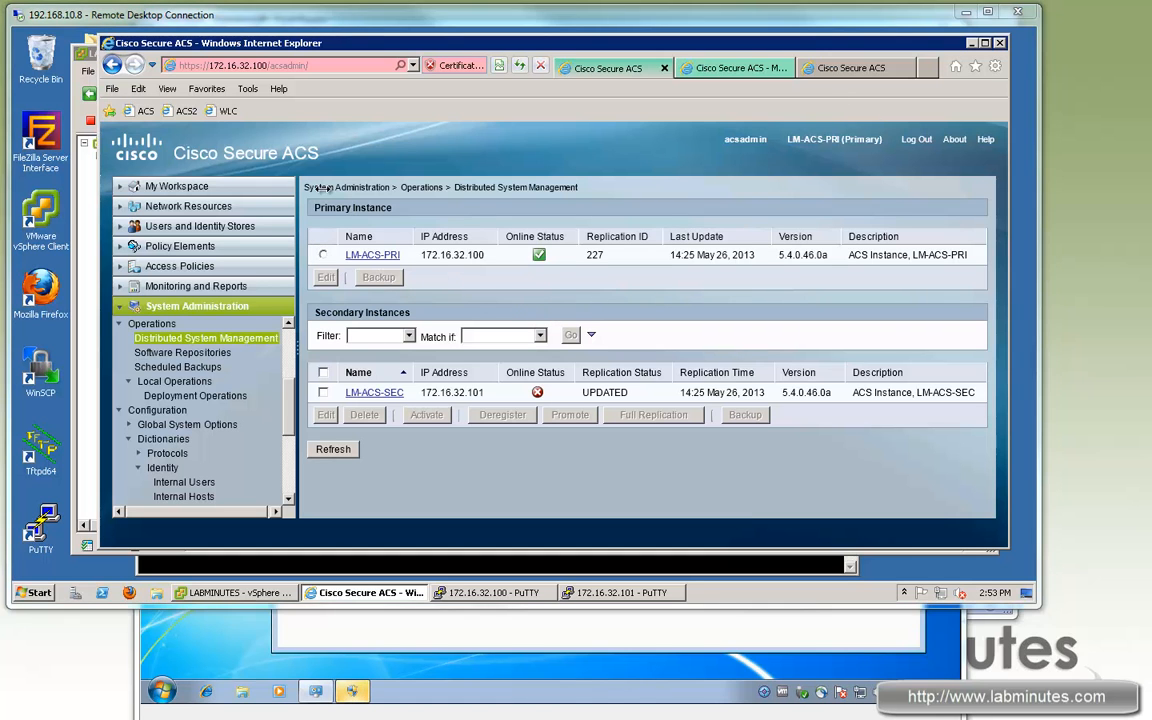
left_click(150, 206)
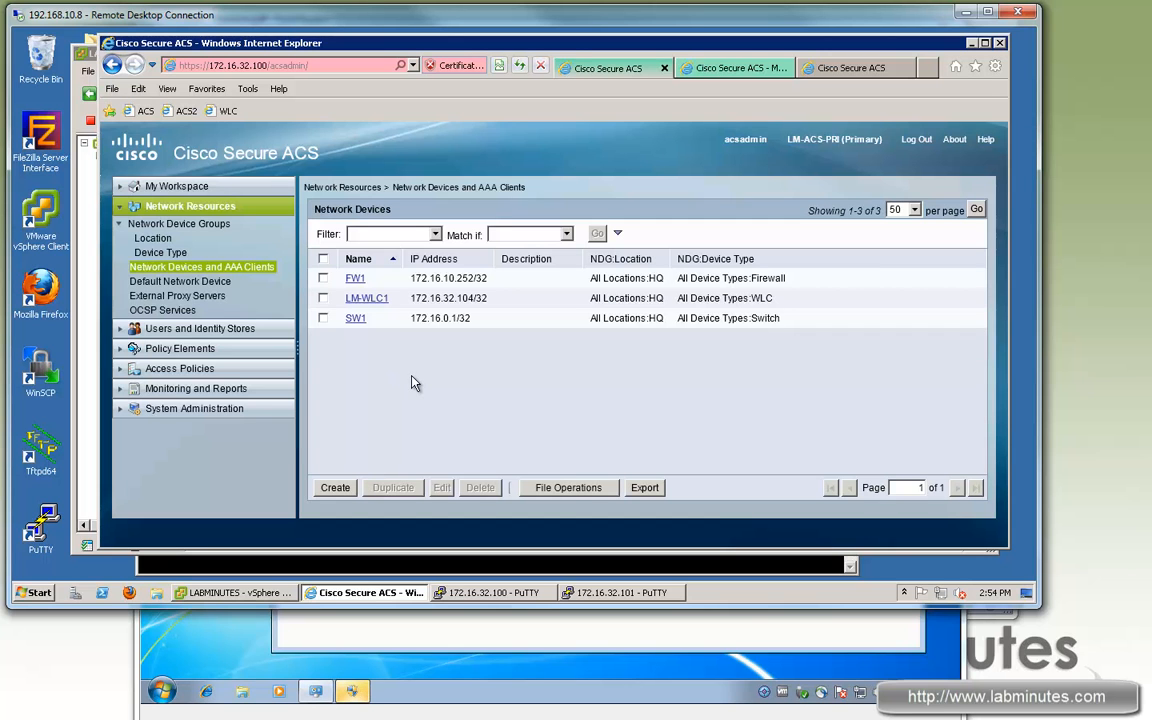
left_click(194, 408)
scroll(290, 408, "down", 1)
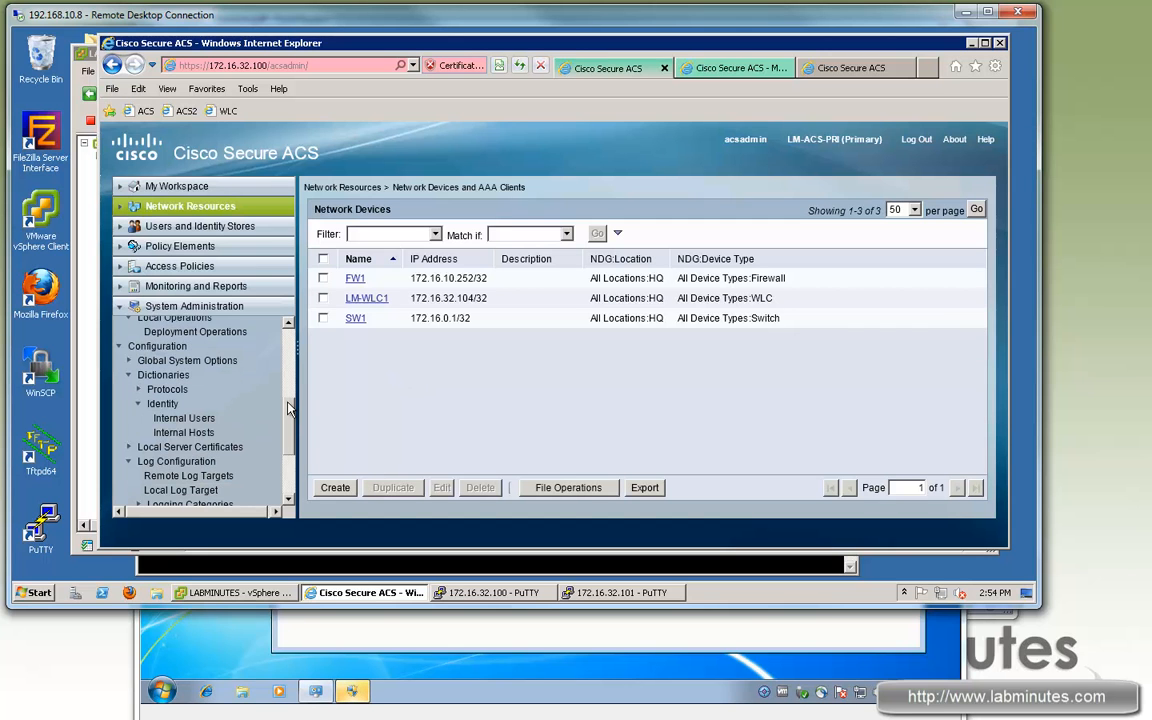
left_click_drag(289, 408, 289, 421)
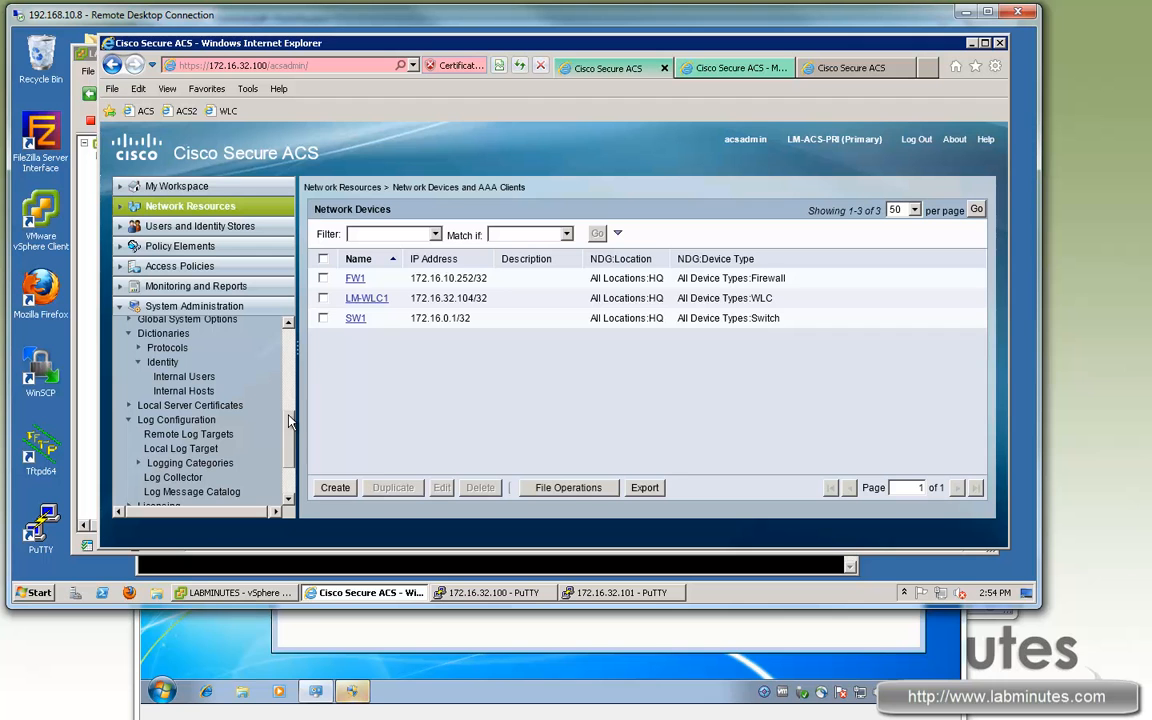
scroll(270, 400, "up", 3)
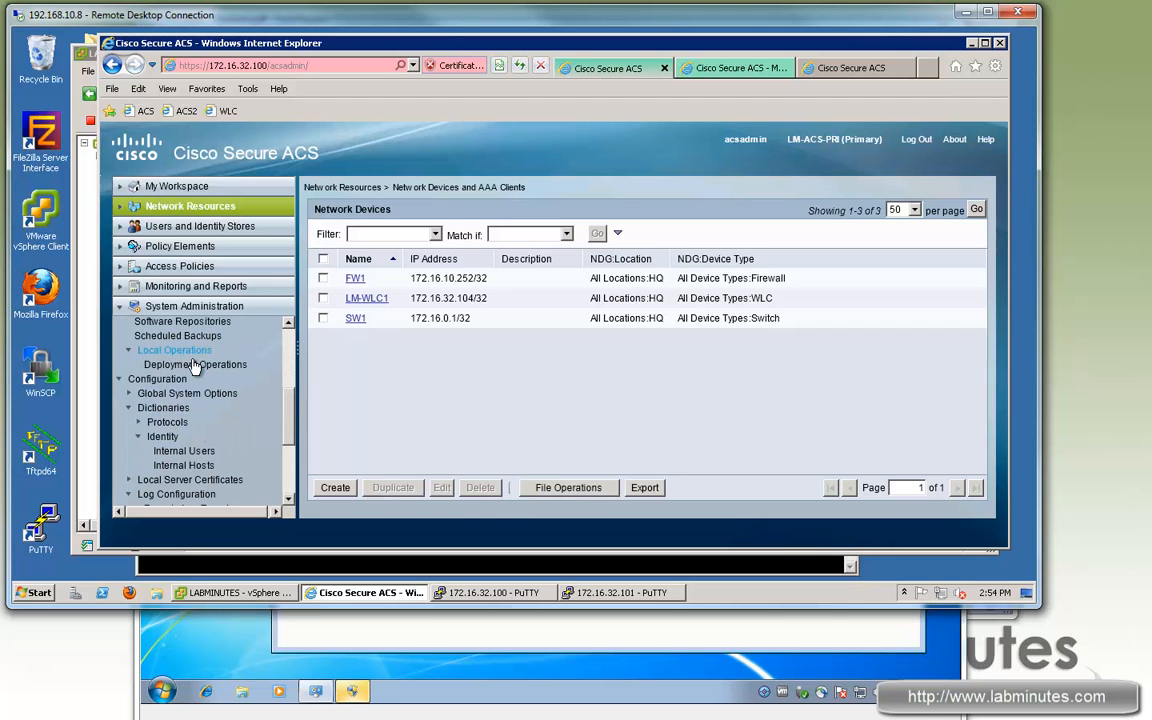
Step: Attempt to register LM-ACS-PRI as a secondary of 172.16.32.101 using the admin credentials
left_click(200, 364)
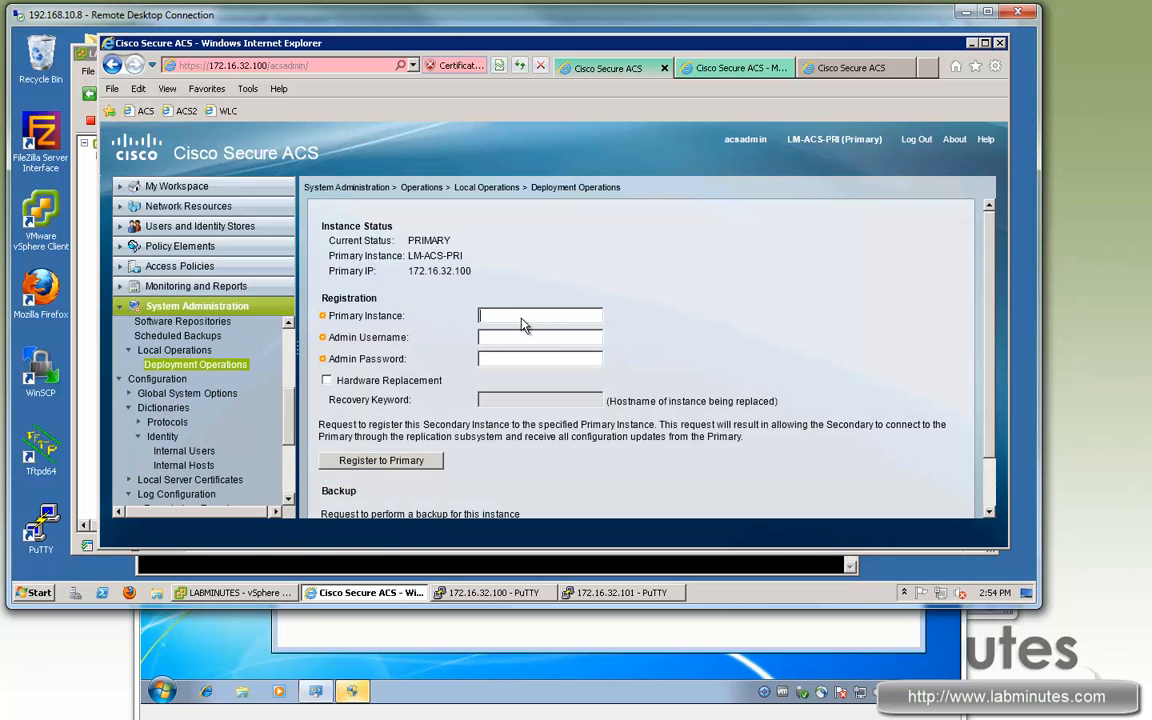
type("172.16.3")
left_click(530, 335)
type("acsadmin•••••")
left_click(405, 461)
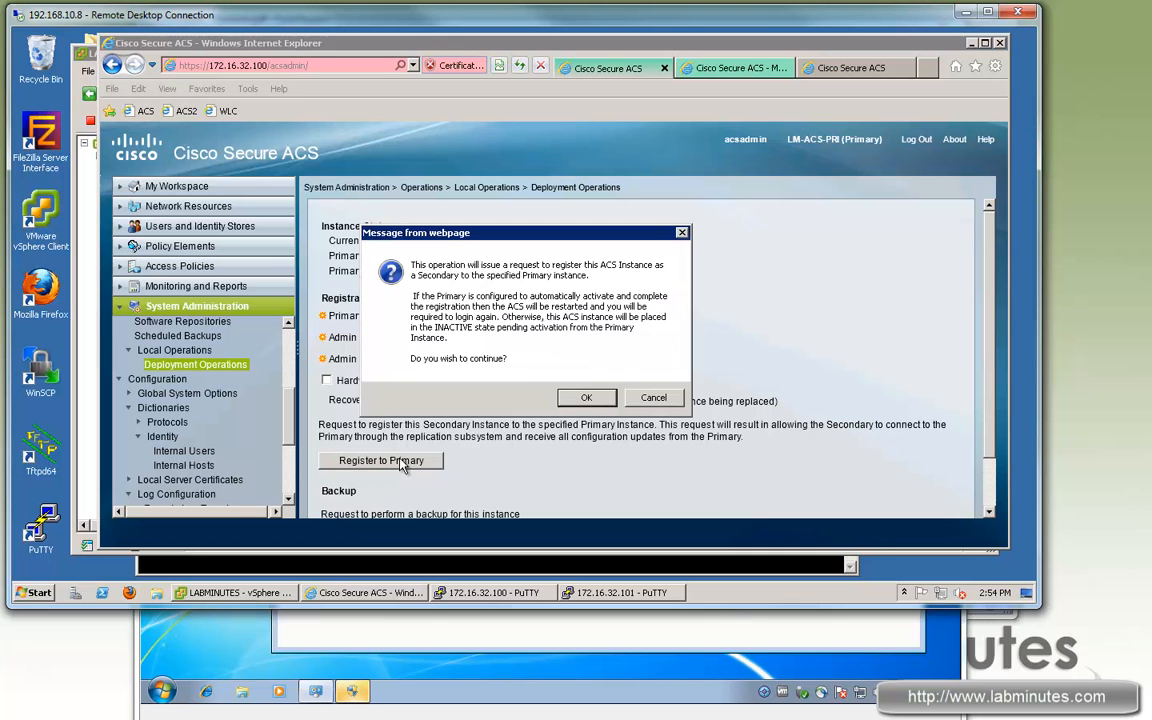
left_click(585, 399)
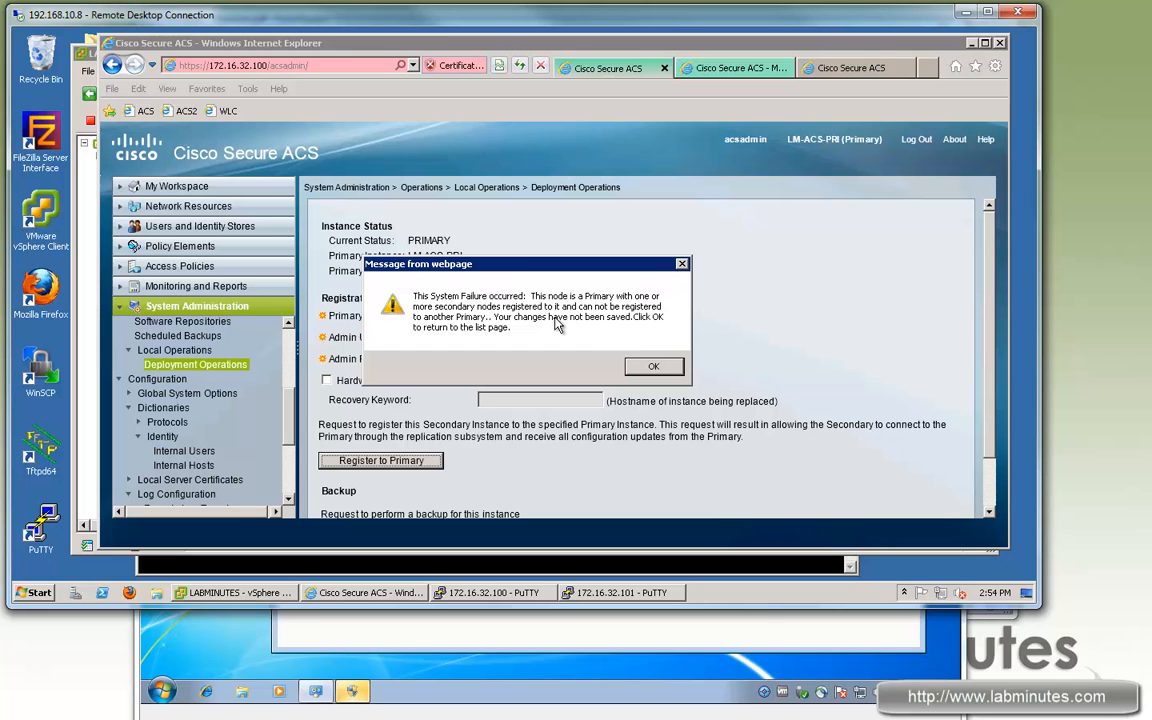
Step: Dismiss the registration failure and open Distributed System Management on LM-ACS-PRI
left_click(653, 366)
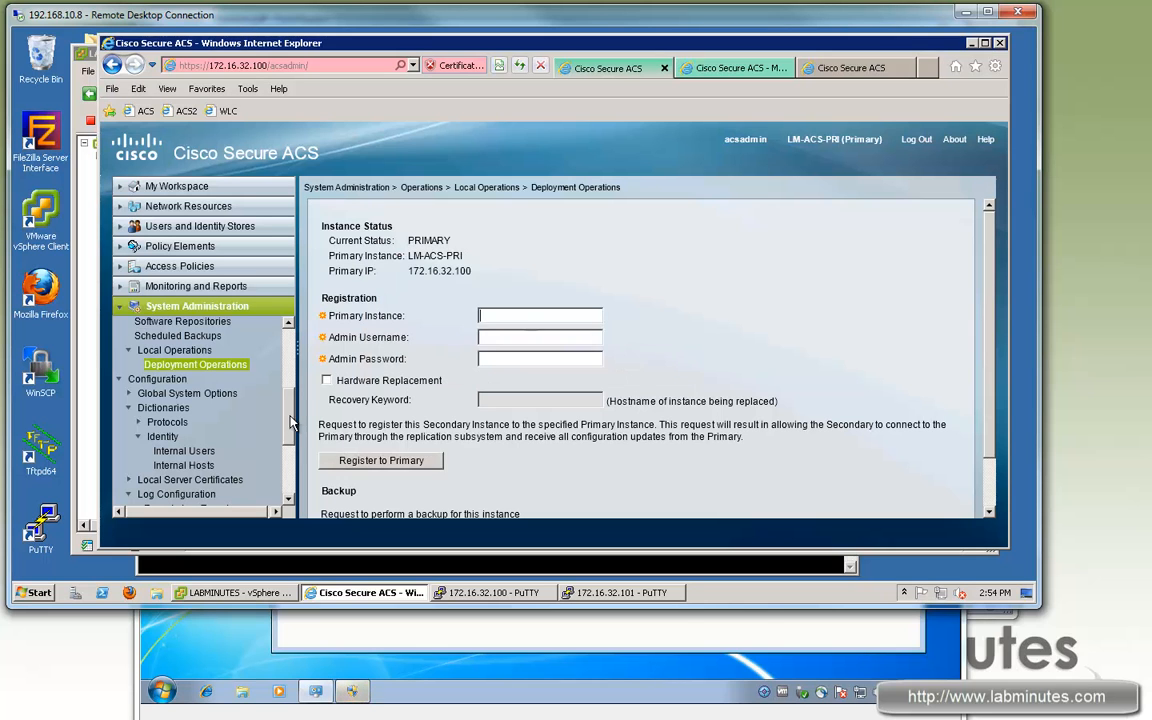
scroll(292, 407, "up", 2)
scroll(292, 407, "up", 1)
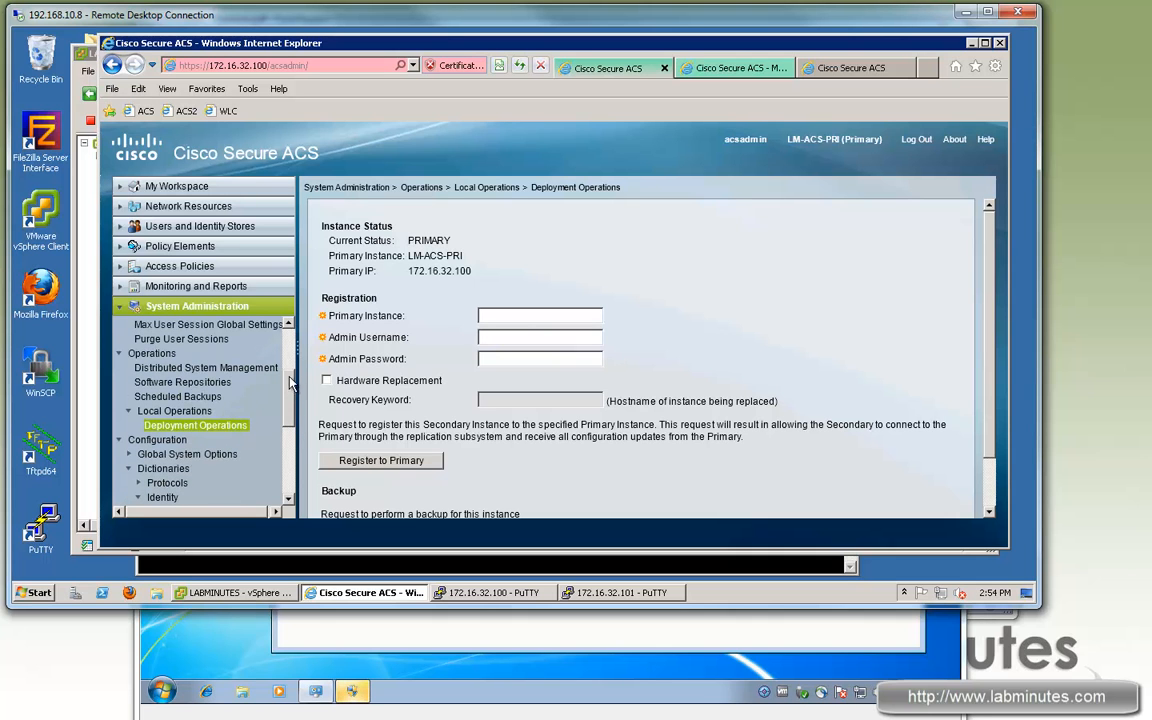
scroll(290, 380, "up", 3)
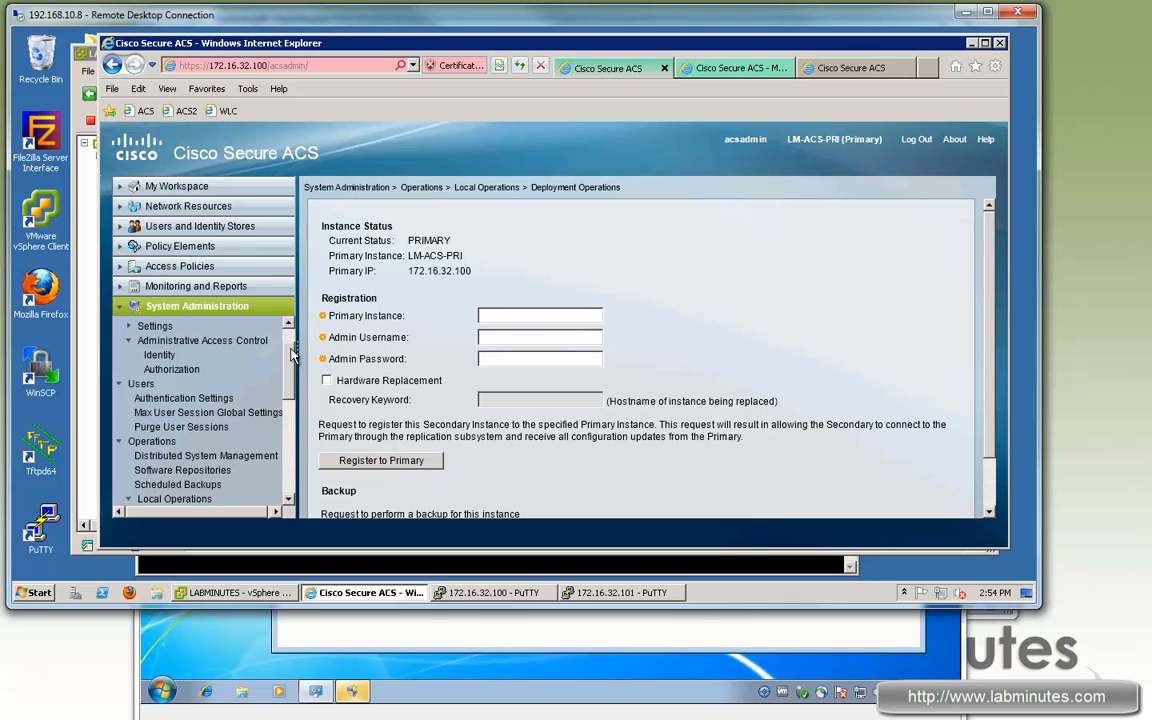
scroll(290, 380, "up", 2)
scroll(290, 378, "down", 3)
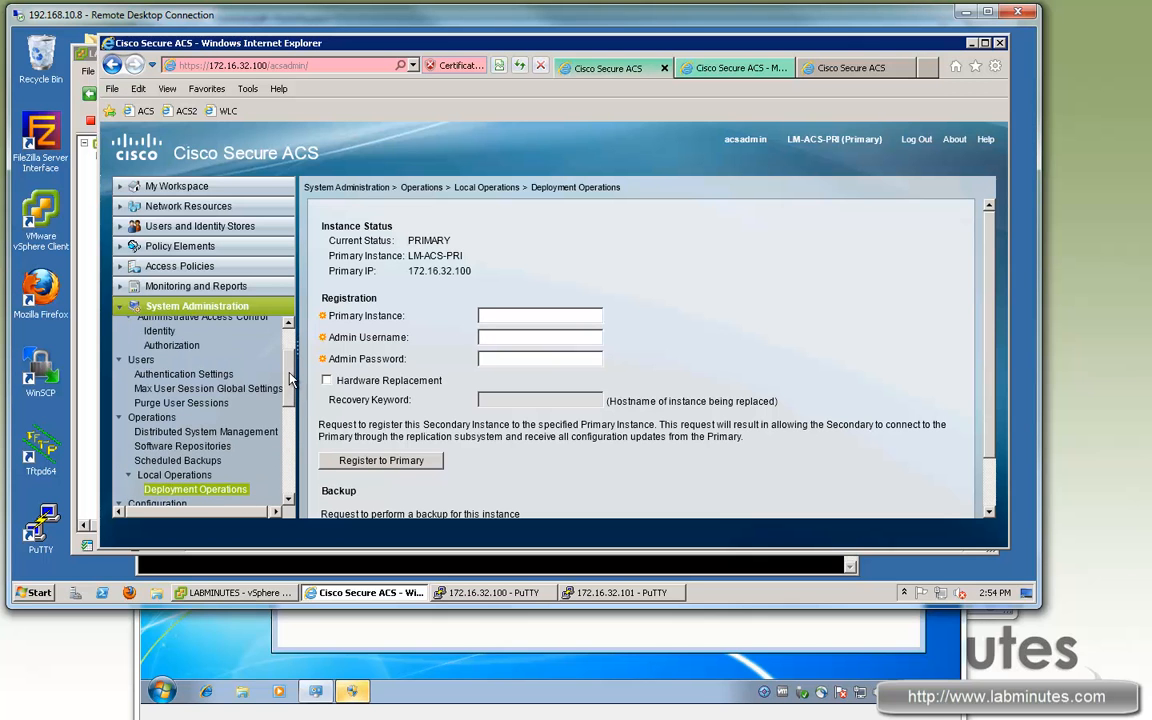
left_click(200, 429)
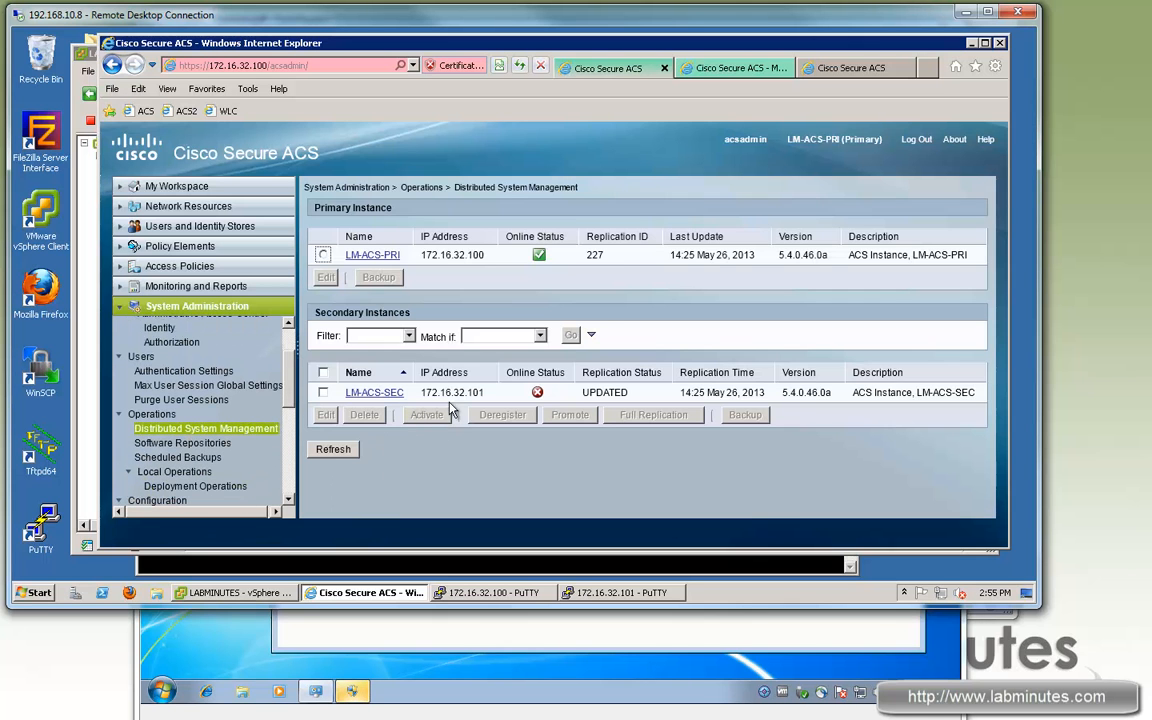
Step: Try deregistering LM-ACS-SEC, acknowledge the log-collector refusal, and reselect LM-ACS-SEC
left_click_drag(486, 393, 420, 393)
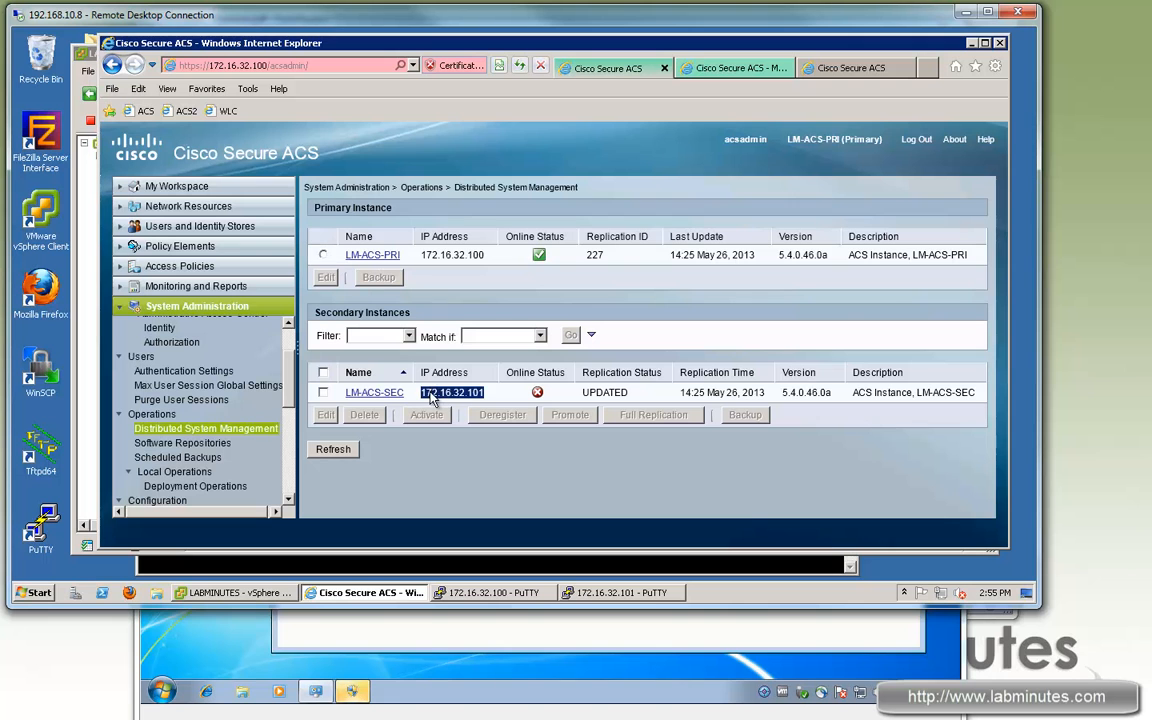
left_click(323, 392)
left_click(504, 424)
left_click(582, 384)
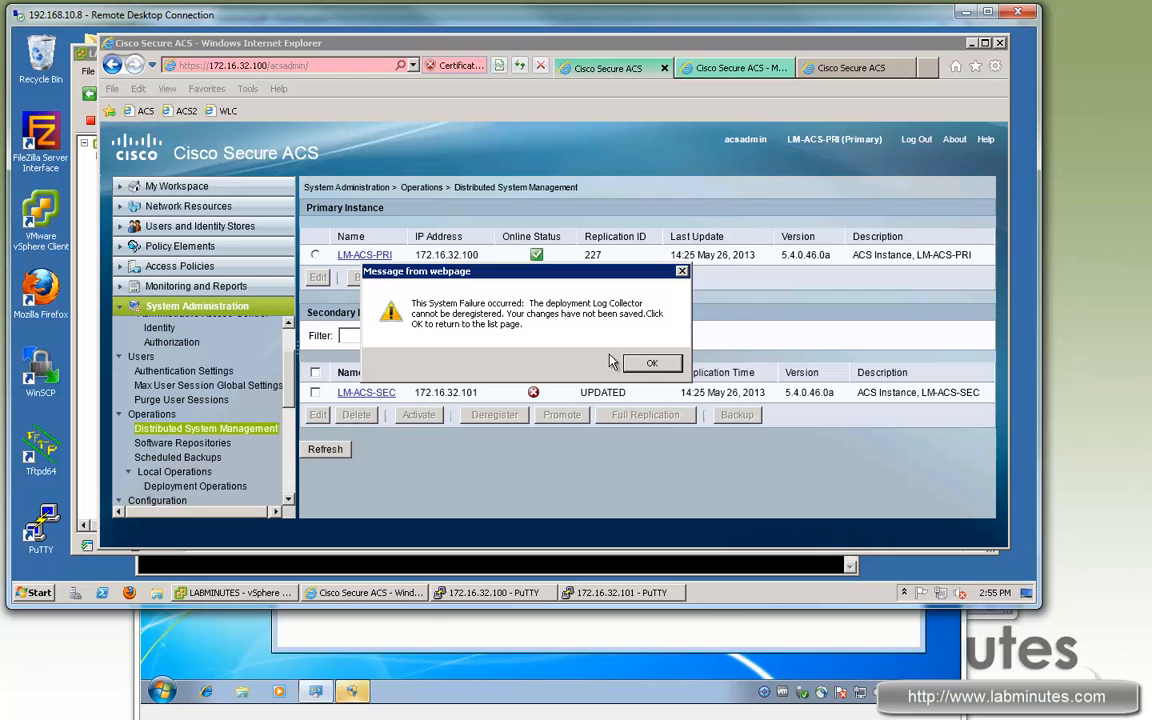
key("Return")
left_click(323, 392)
Step: Cancel deleting LM-ACS-SEC and expand System Administration in the LM-ACS-SEC session
left_click(366, 414)
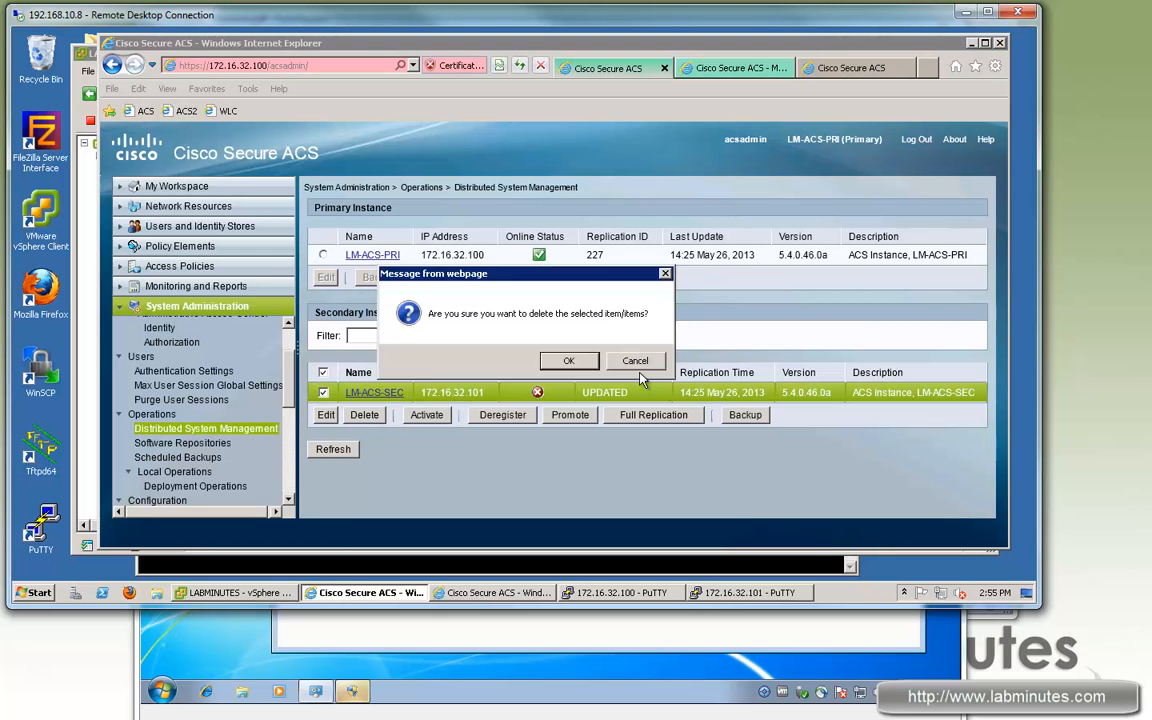
key("Return")
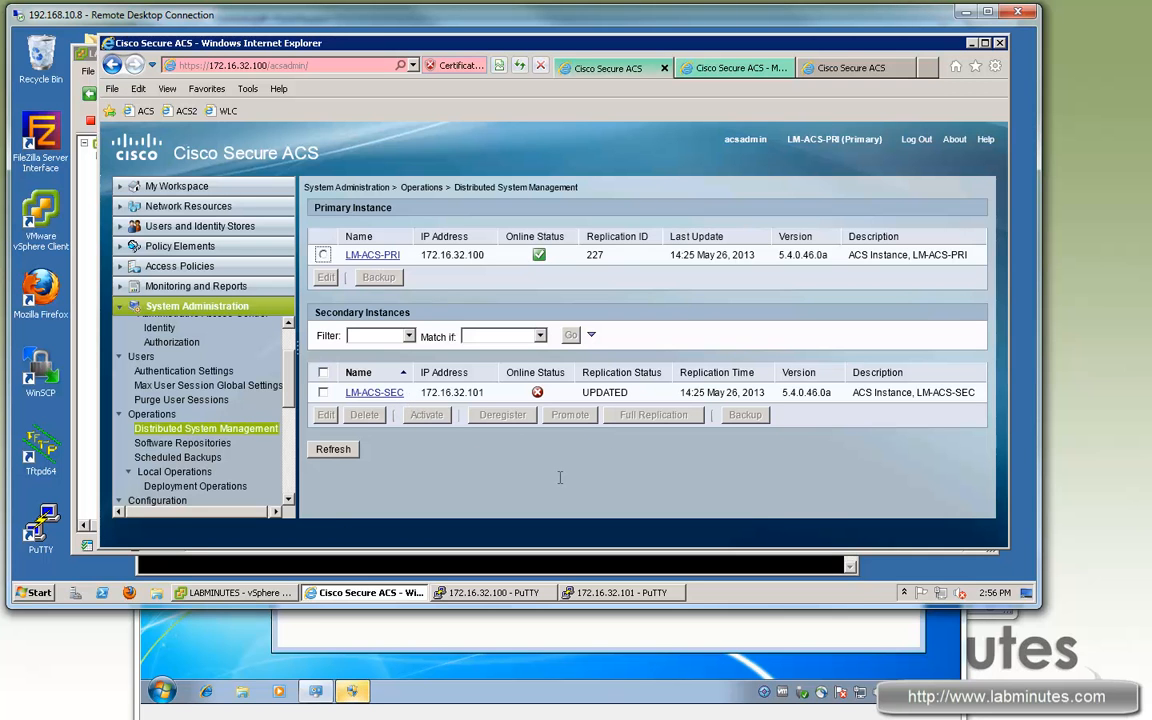
left_click(831, 72)
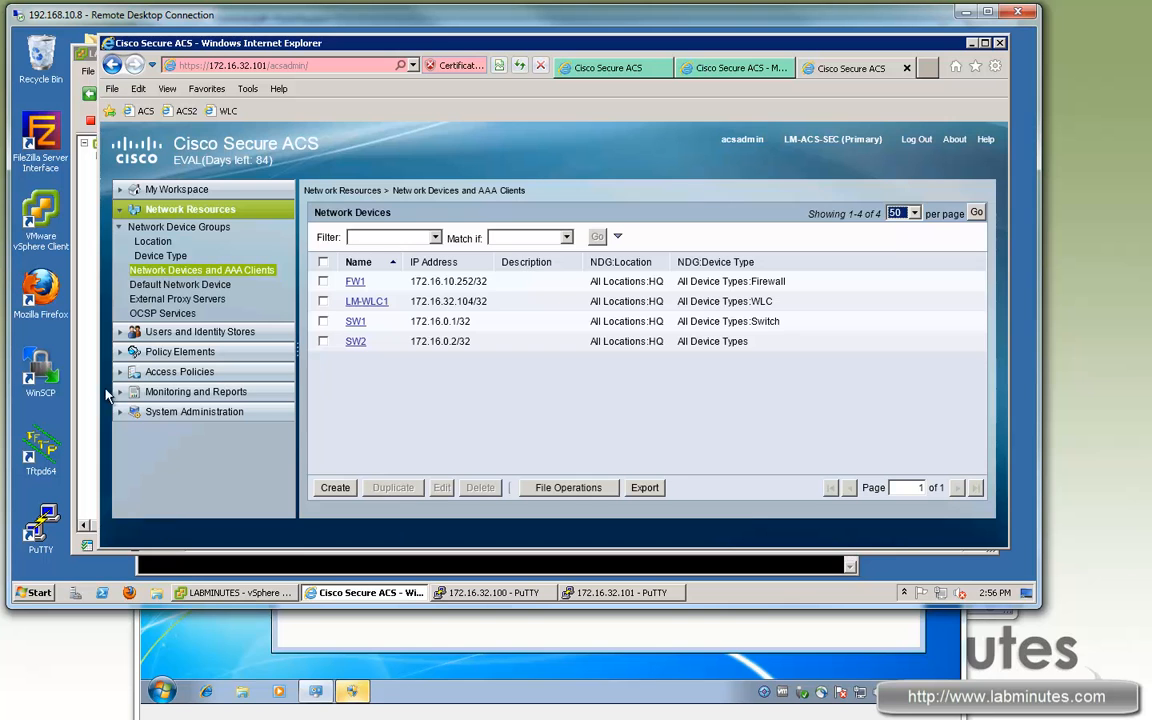
left_click(120, 419)
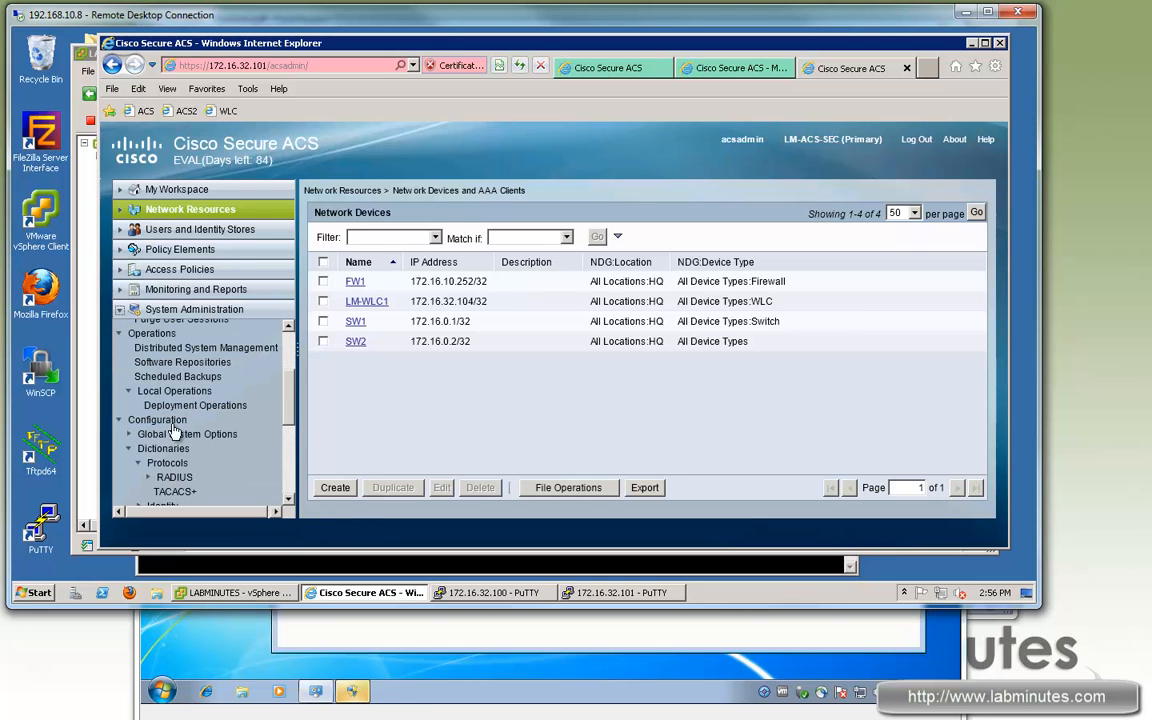
left_click_drag(287, 408, 288, 411)
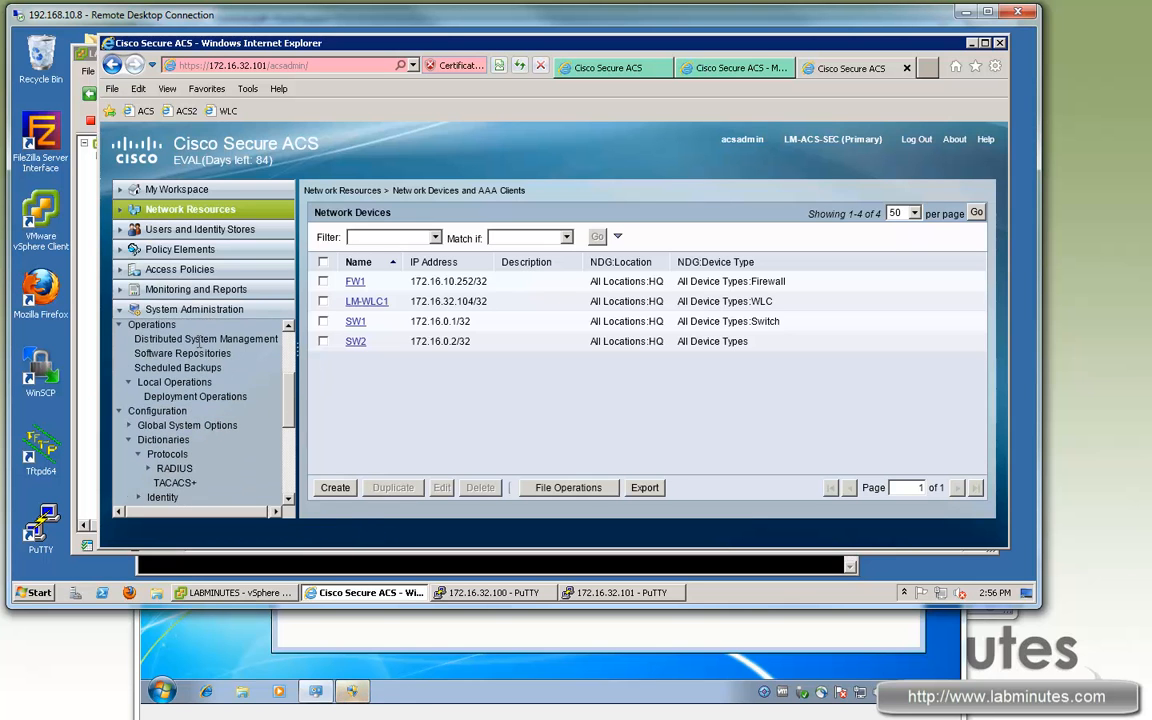
Step: Delete the deregistered LM-ACS-PRI entry from LM-ACS-SEC's secondary instances
left_click(203, 339)
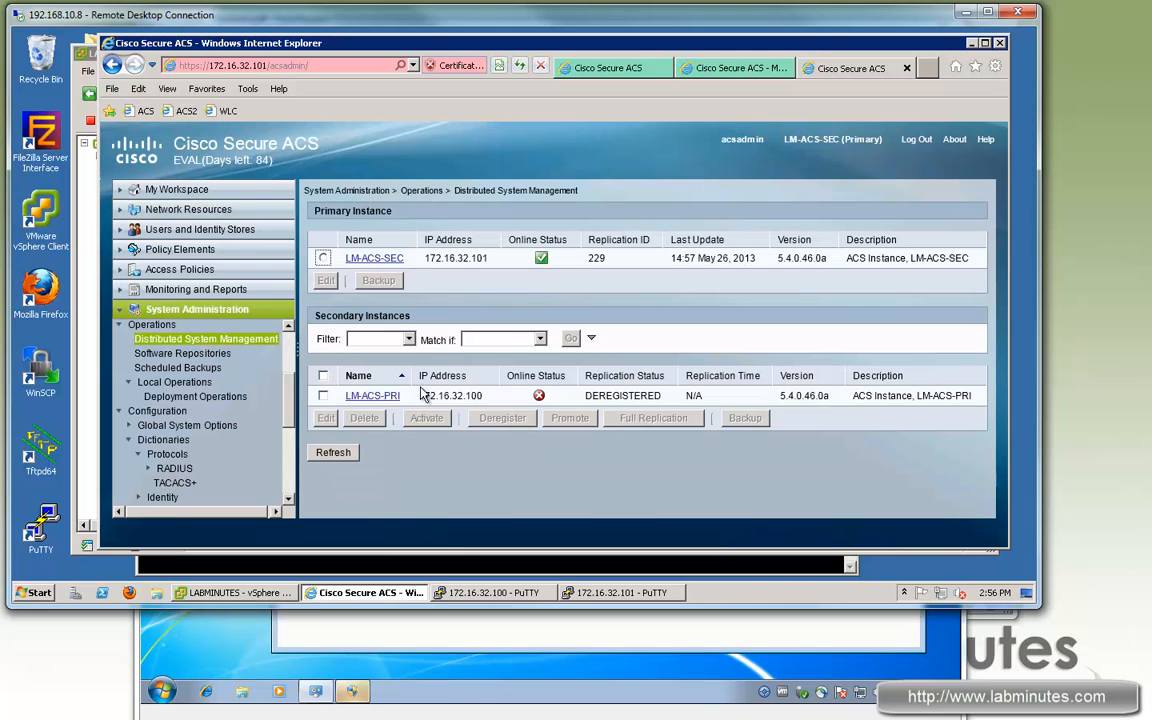
left_click(323, 396)
left_click(366, 421)
left_click(619, 64)
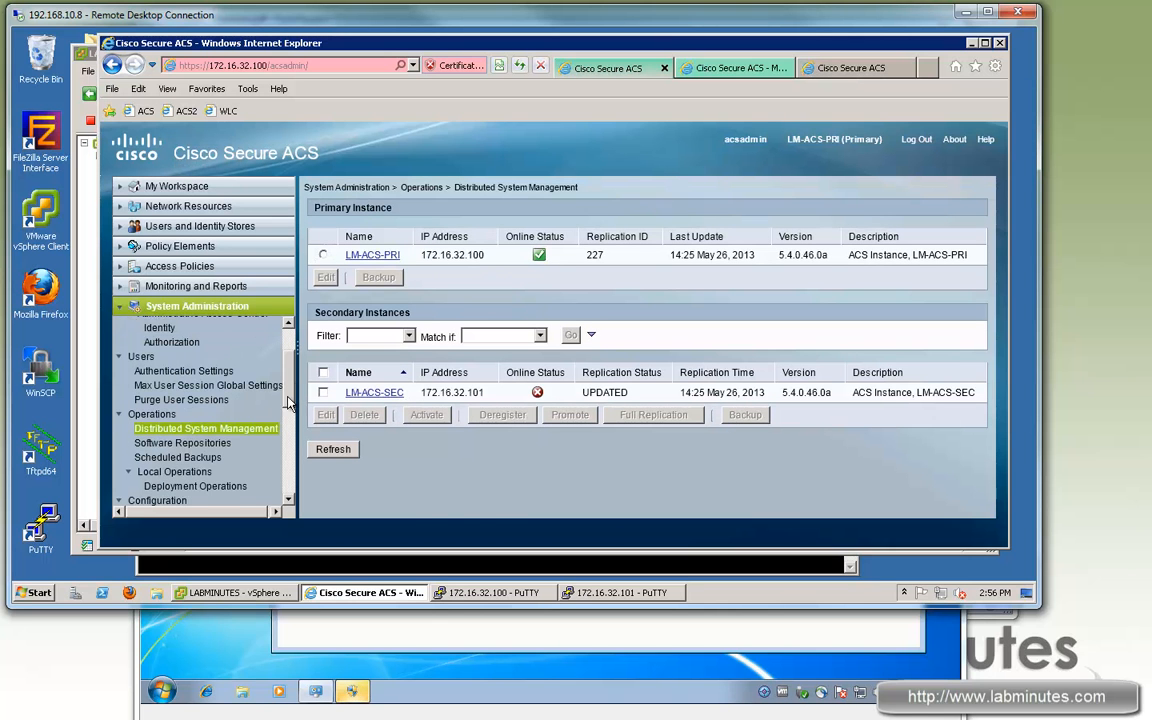
Step: Register LM-ACS-PRI to primary 172.16.32.101 with the admin credentials in Deployment Operations
scroll(258, 360, "down", 2)
left_click(193, 405)
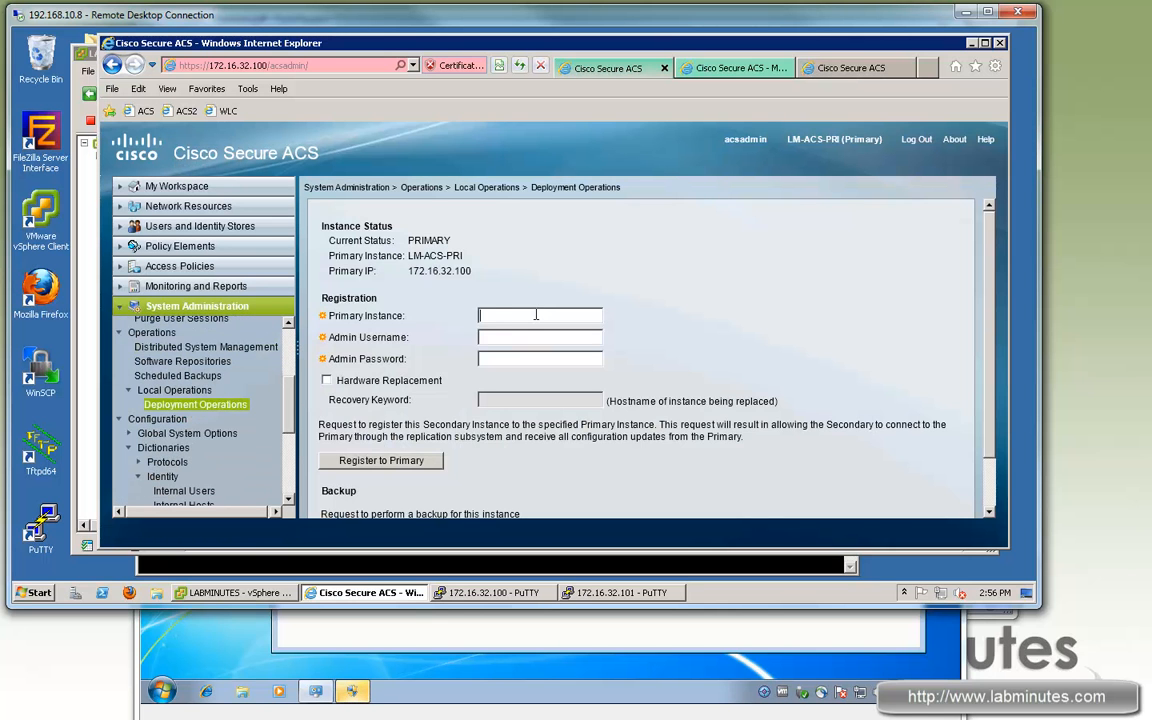
type("172.1acsad***********")
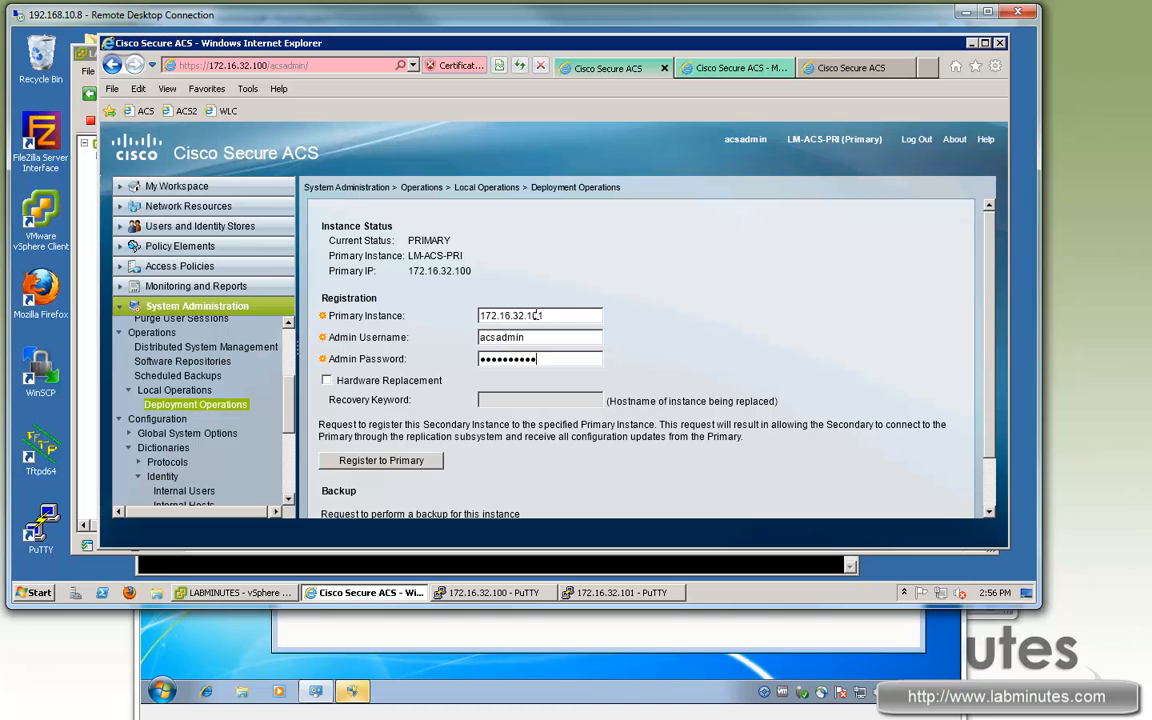
Step: Refresh LM-ACS-SEC's instance list until LM-ACS-PRI appears with PENDING replication status
left_click(835, 73)
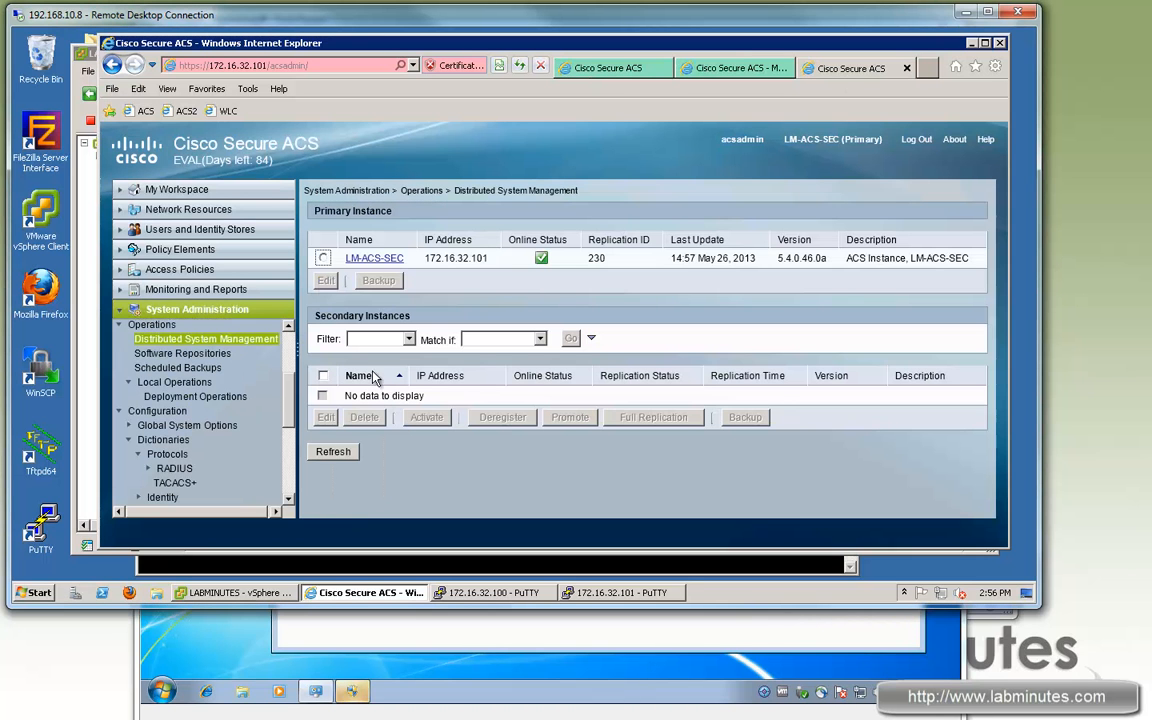
left_click(336, 454)
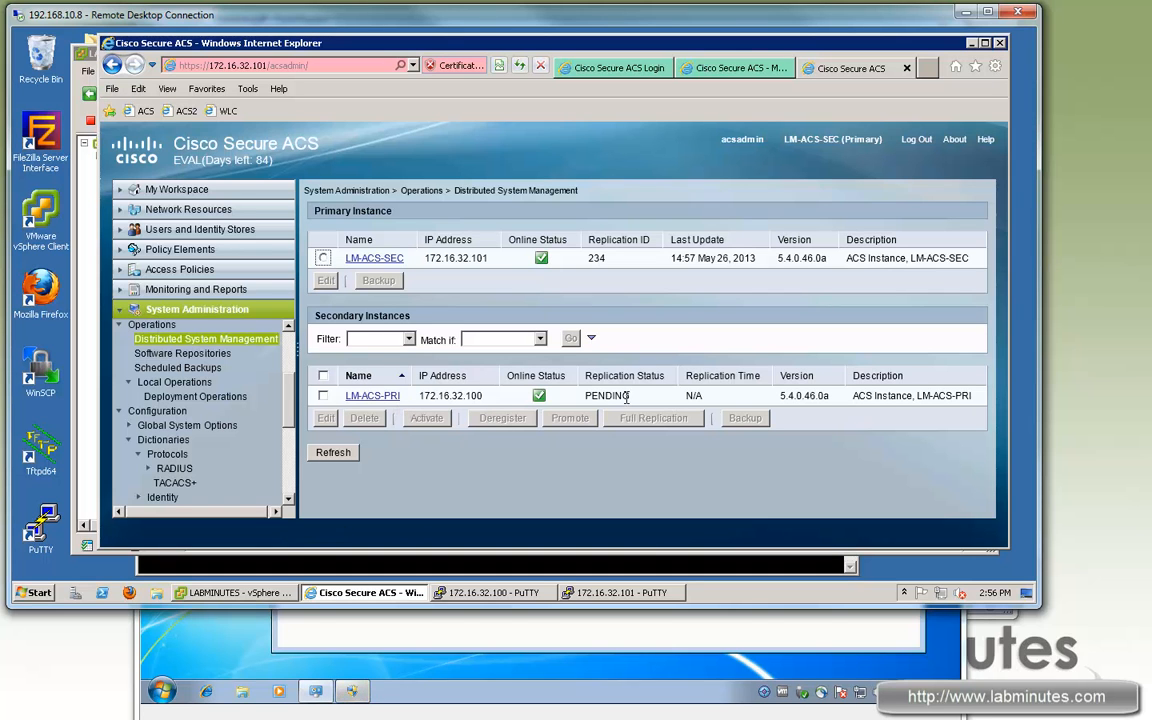
left_click_drag(631, 396, 594, 425)
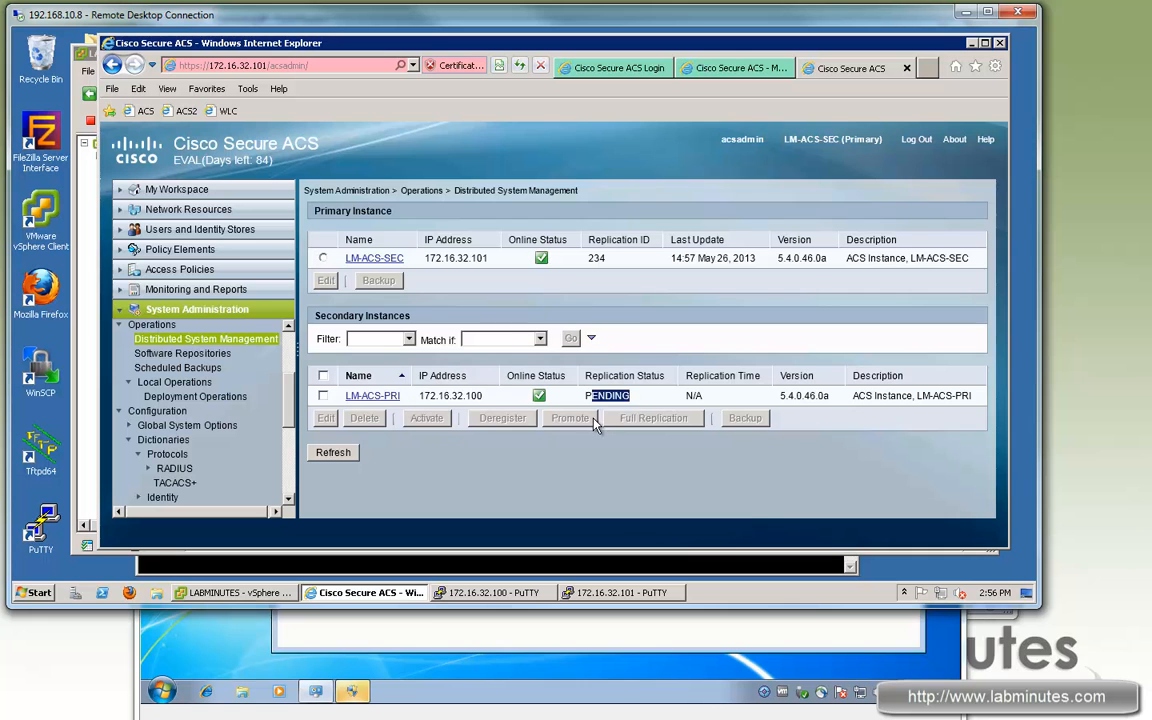
left_click(336, 455)
left_click(336, 455)
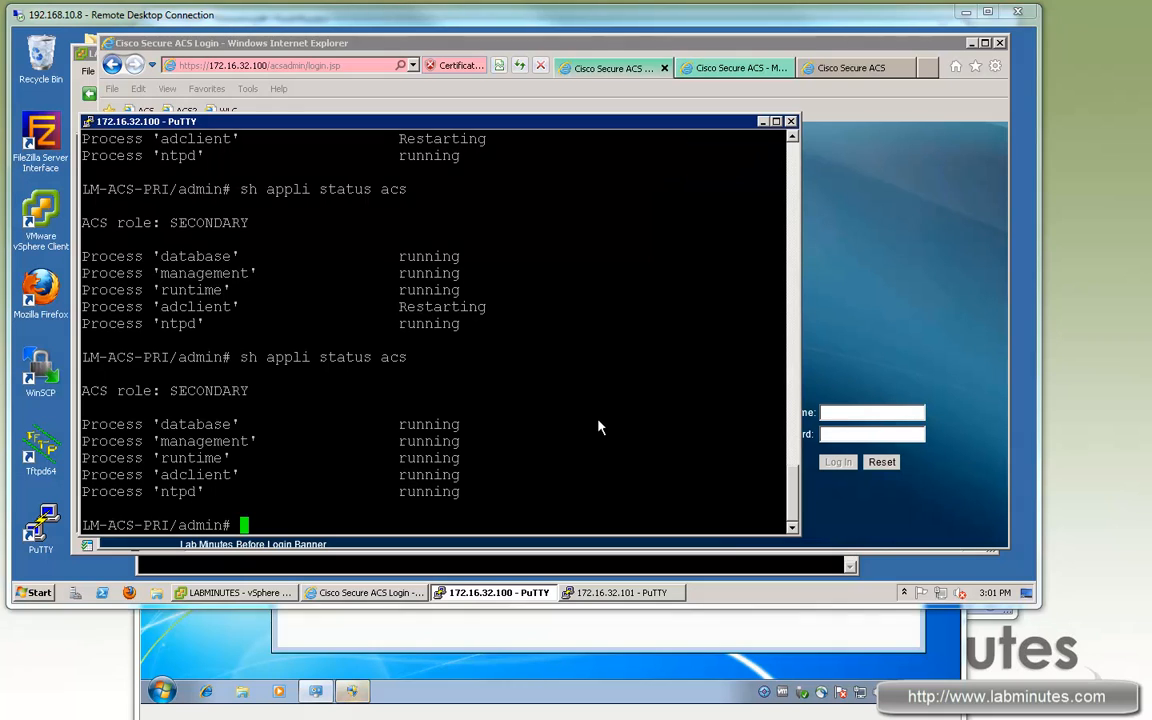
Step: Log back into LM-ACS-PRI with the admin account and list network devices, including replicated SW2
left_click(848, 412)
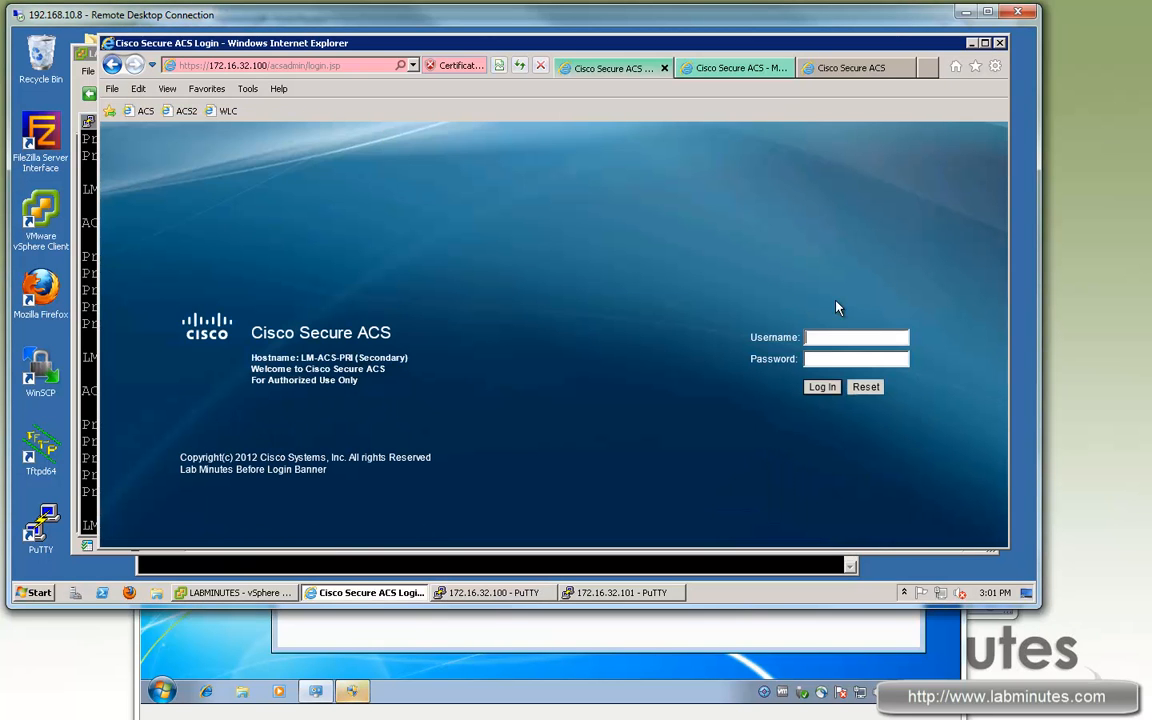
left_click_drag(356, 358, 410, 363)
left_click(829, 339)
type("acsadmin")
key("Tab")
type("cisco12345")
key("Return")
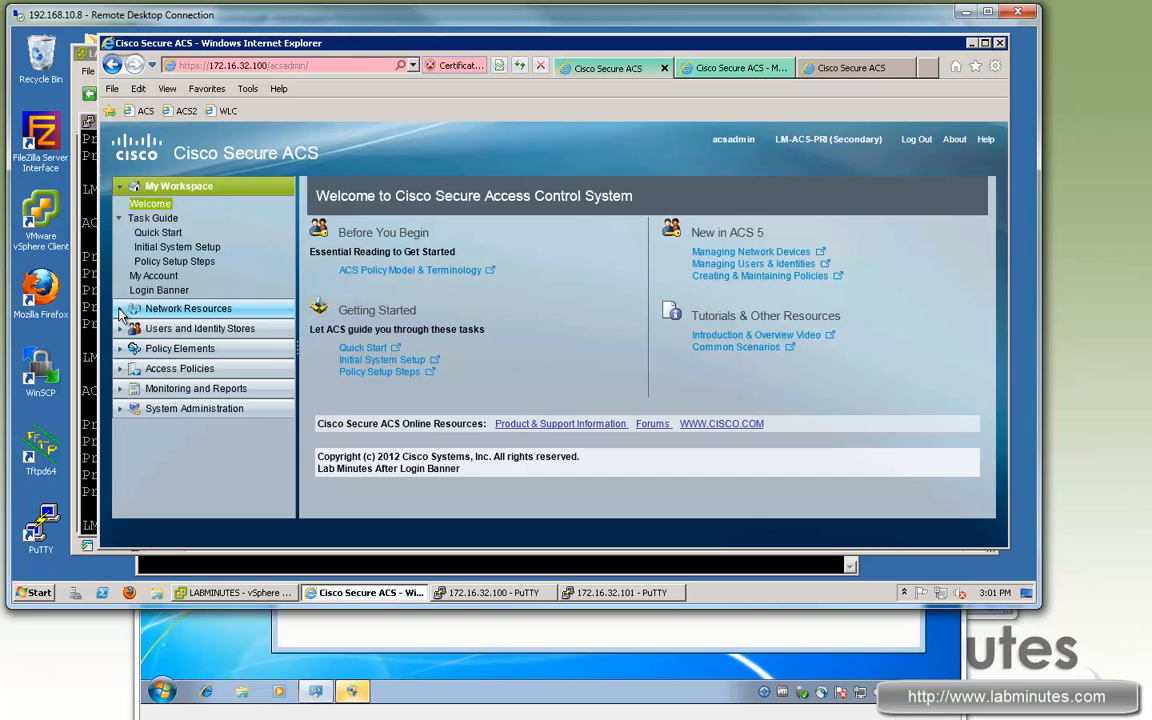
left_click(122, 310)
left_click(165, 266)
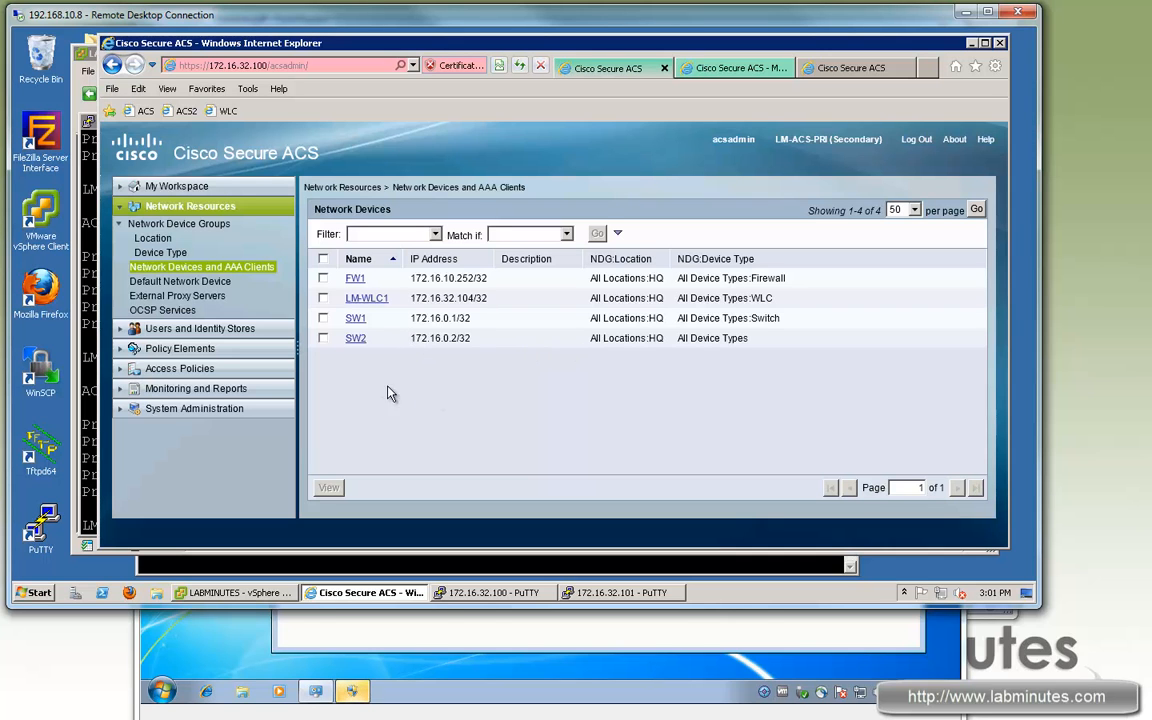
Step: On LM-ACS-PRI, open Distributed System Management and check its UPDATED replication status
left_click(121, 412)
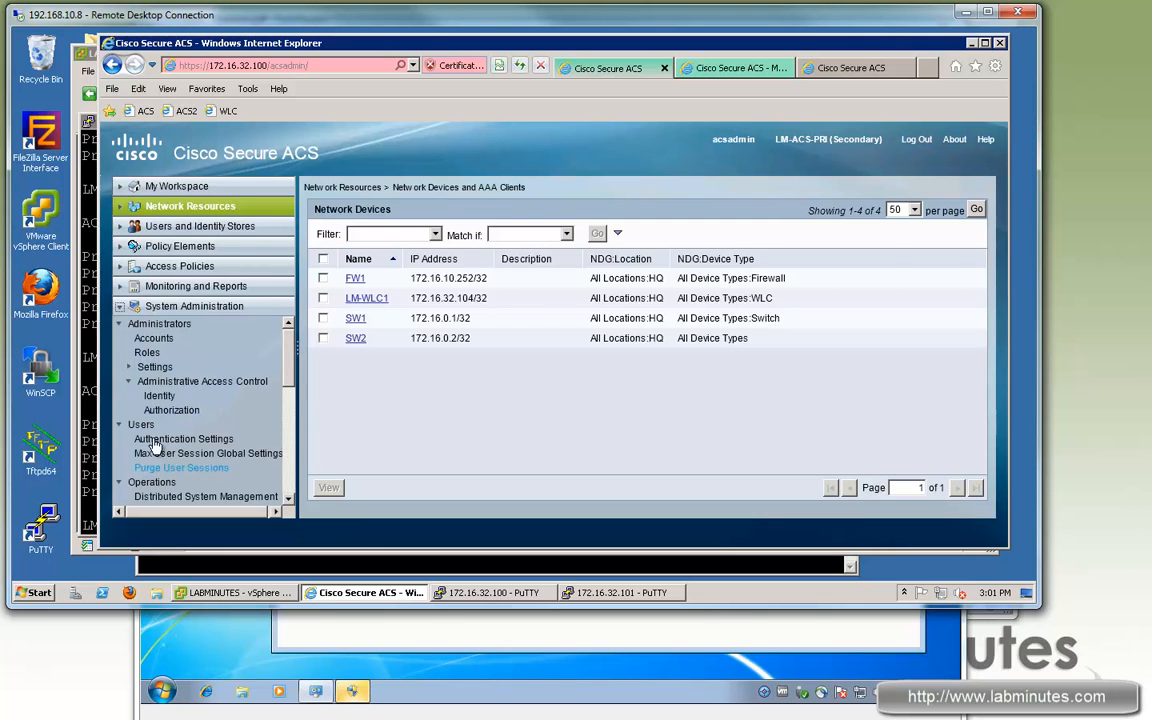
scroll(272, 452, "down", 1)
left_click(272, 450)
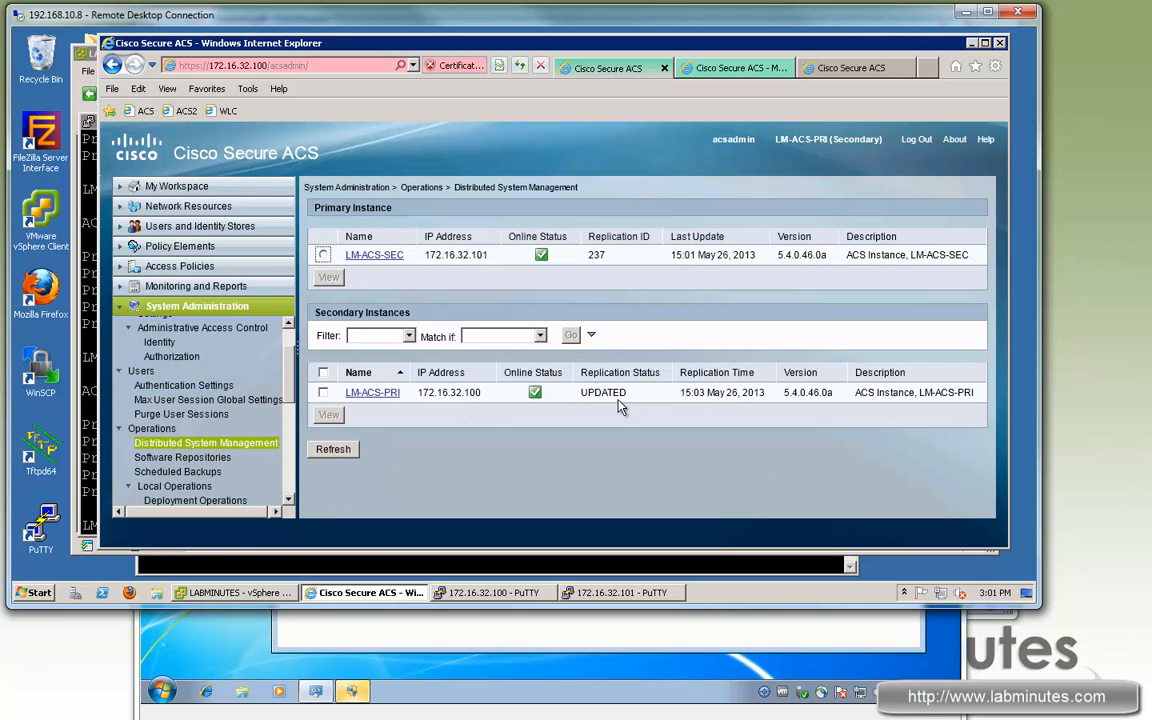
left_click_drag(628, 393, 594, 424)
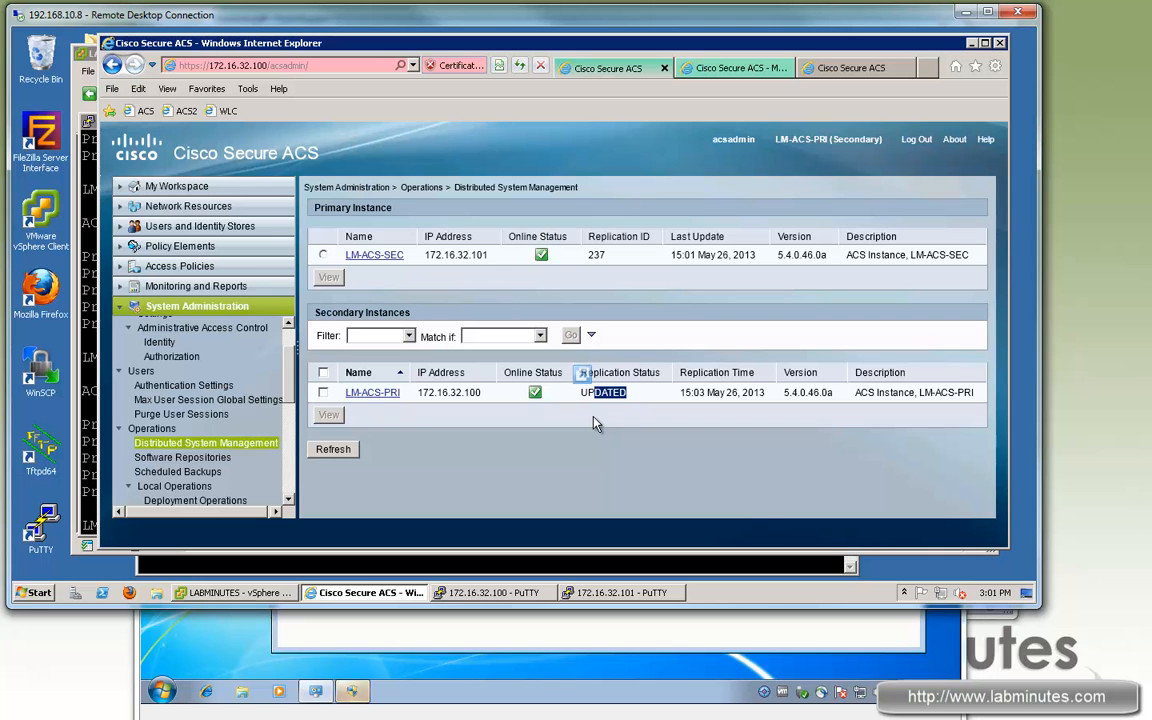
left_click(571, 461)
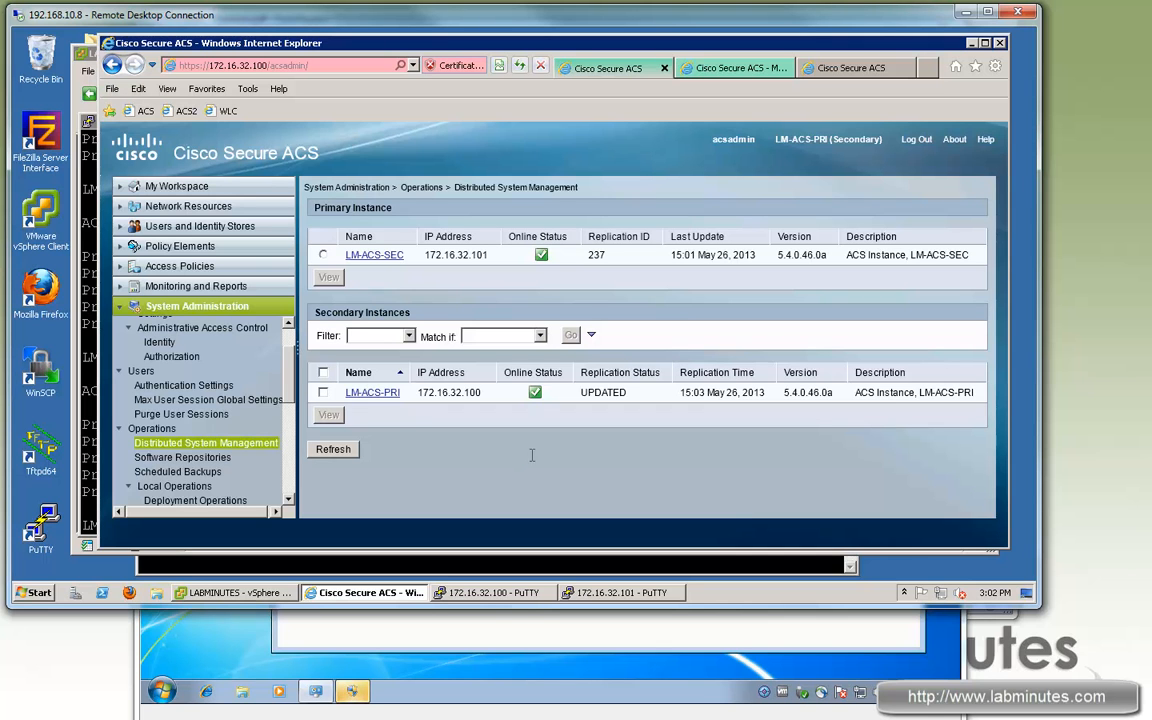
Step: Switch to LM-ACS-SEC's primary session showing secondary LM-ACS-PRI online and UPDATED
left_click(845, 70)
left_click(705, 67)
left_click(848, 68)
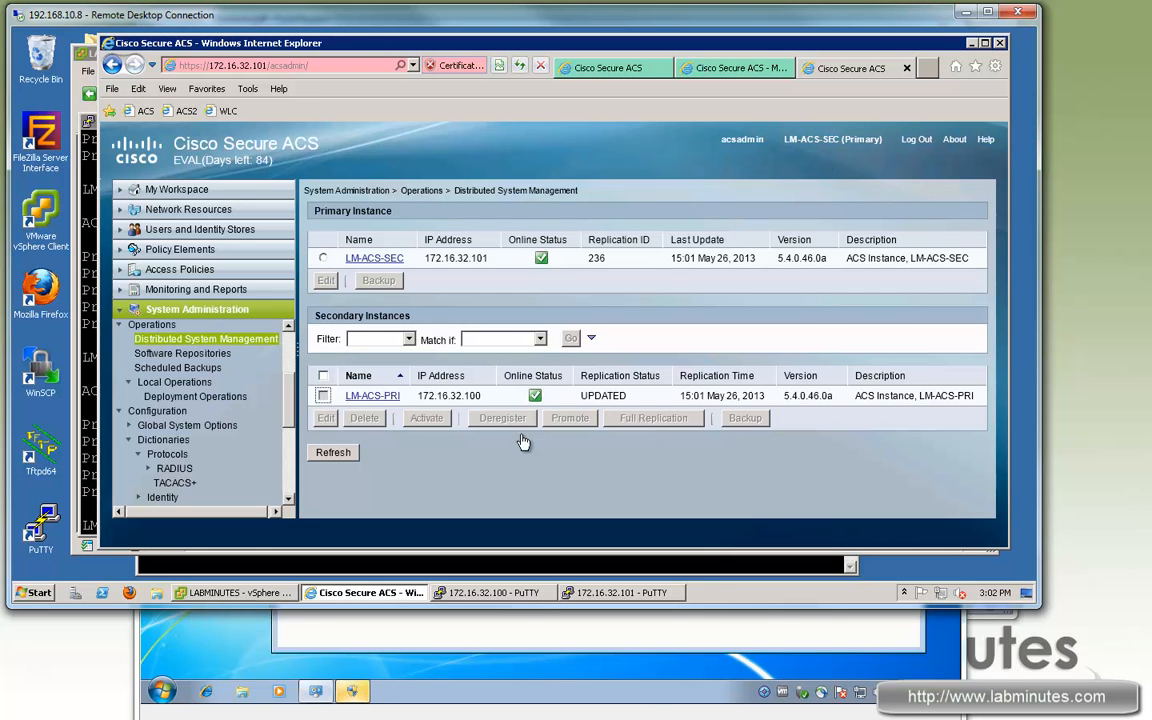
Step: Promote LM-ACS-PRI to primary, then refresh its instance list to see LM-ACS-SEC as UPDATED secondary
left_click(412, 398)
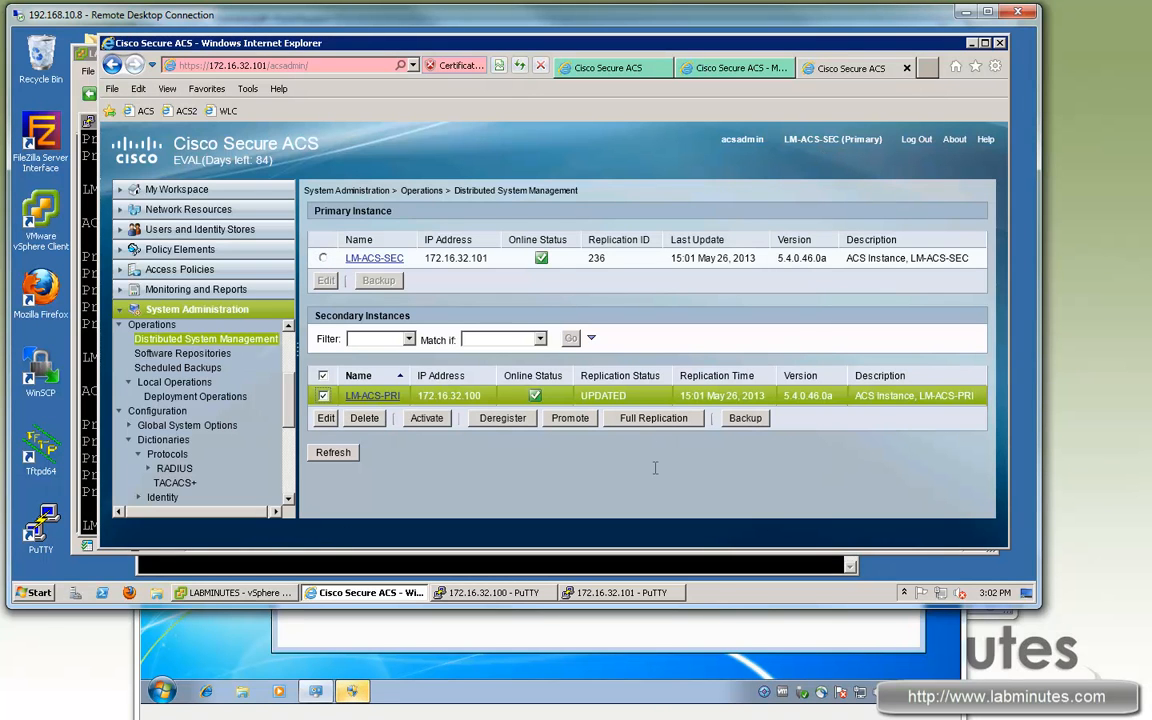
left_click(572, 419)
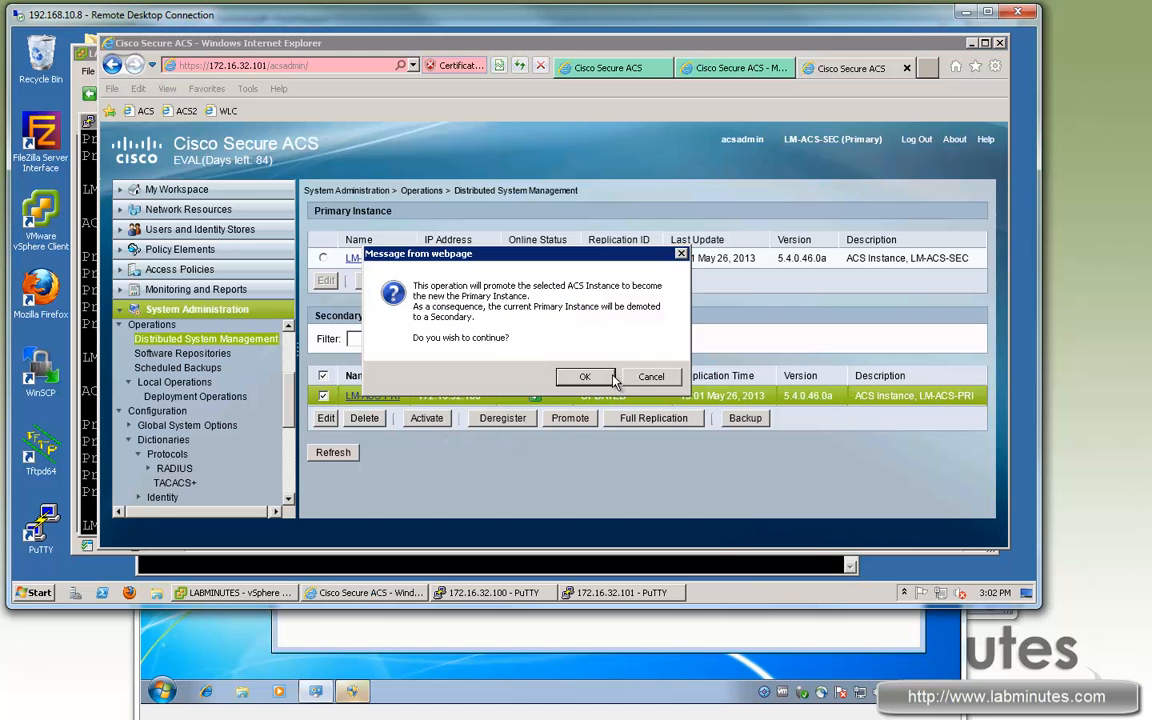
left_click(590, 374)
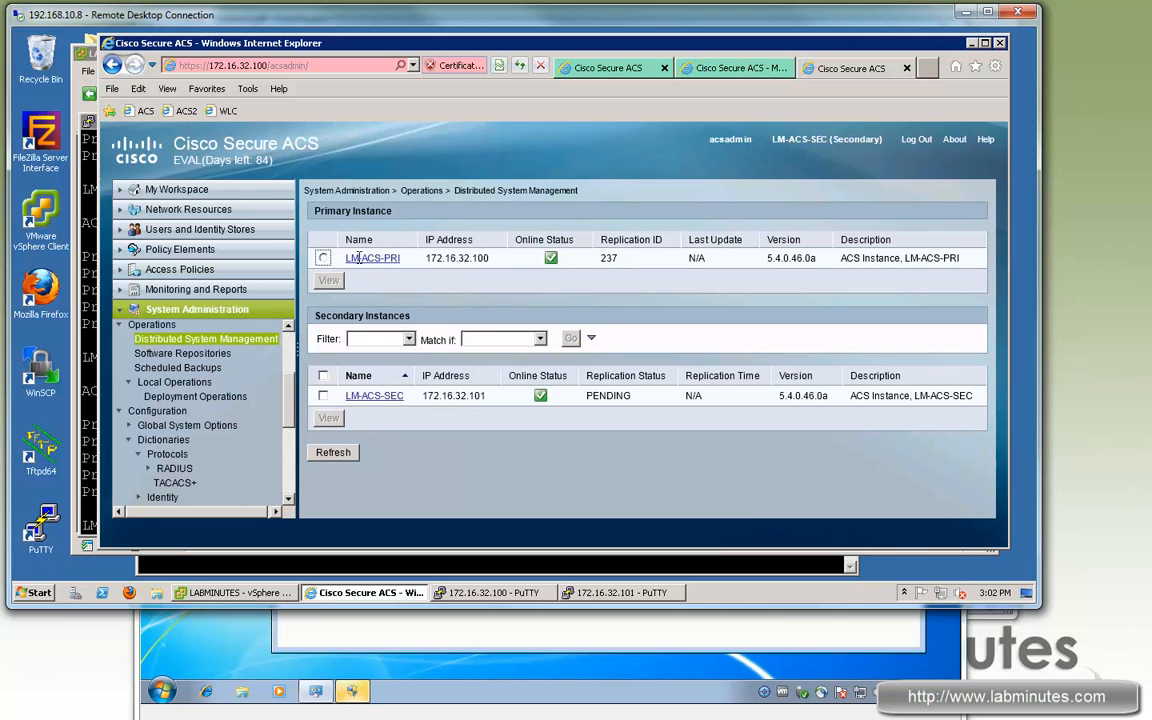
key("ctrl+Tab")
left_click(333, 452)
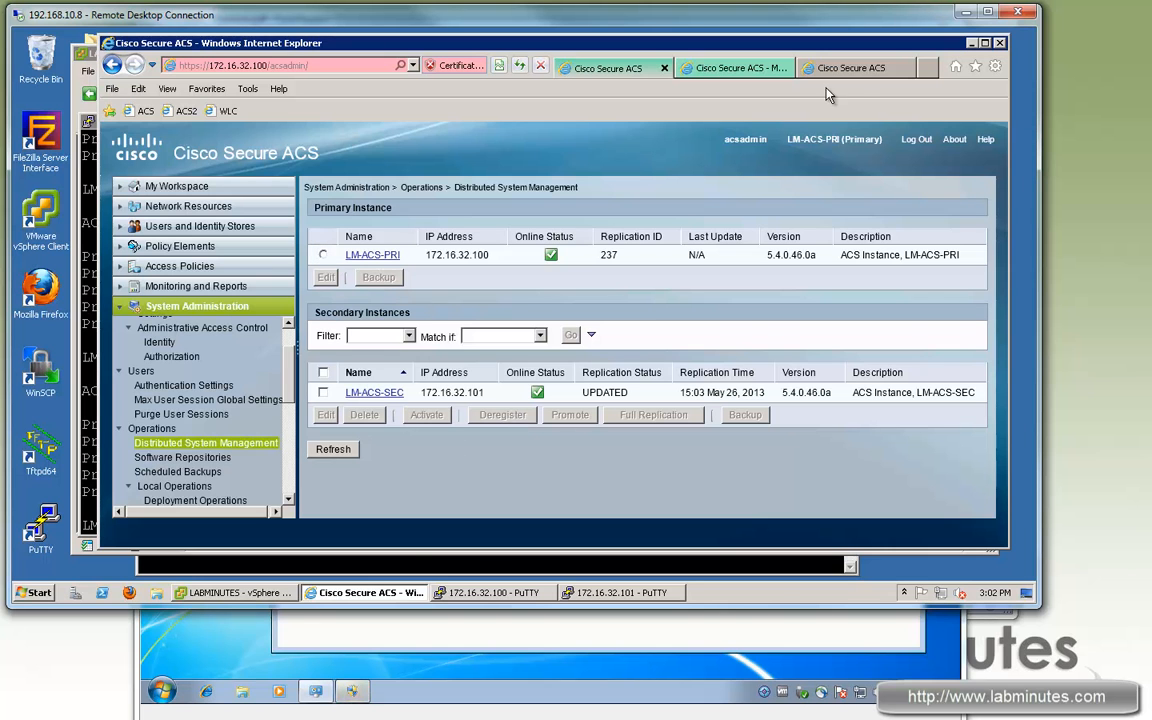
Step: Run 'sh app status acs' on LM-ACS-SEC and then on LM-ACS-PRI
left_click(472, 568)
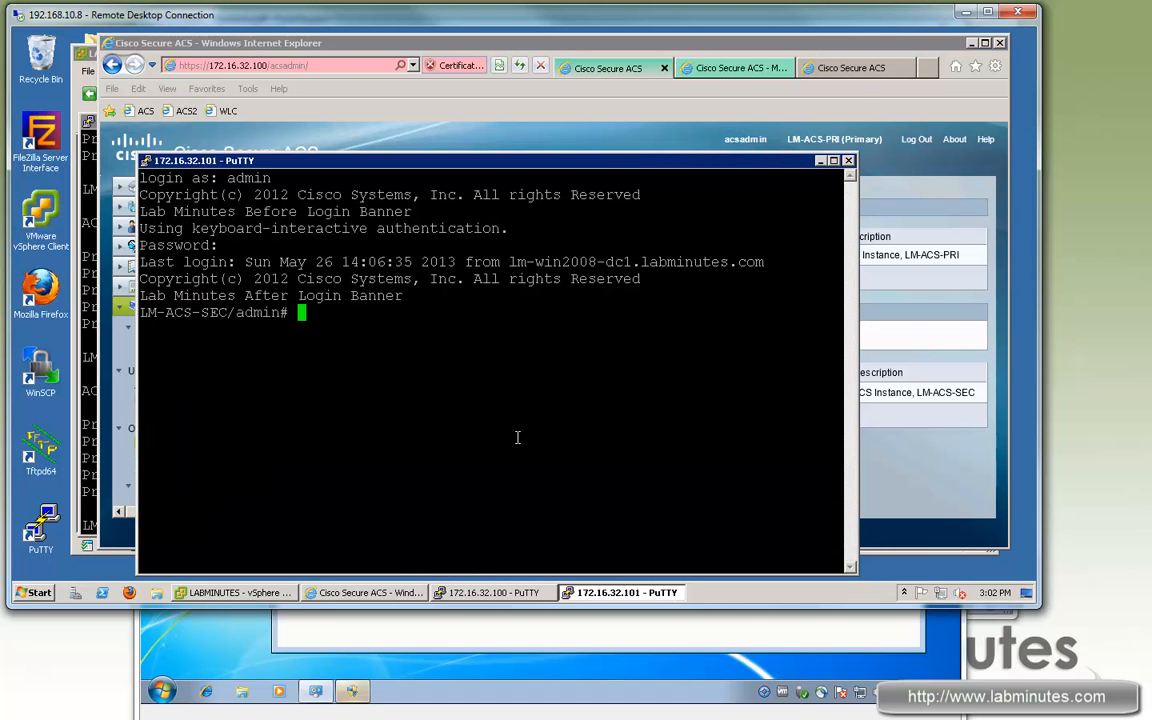
type("sh app ")
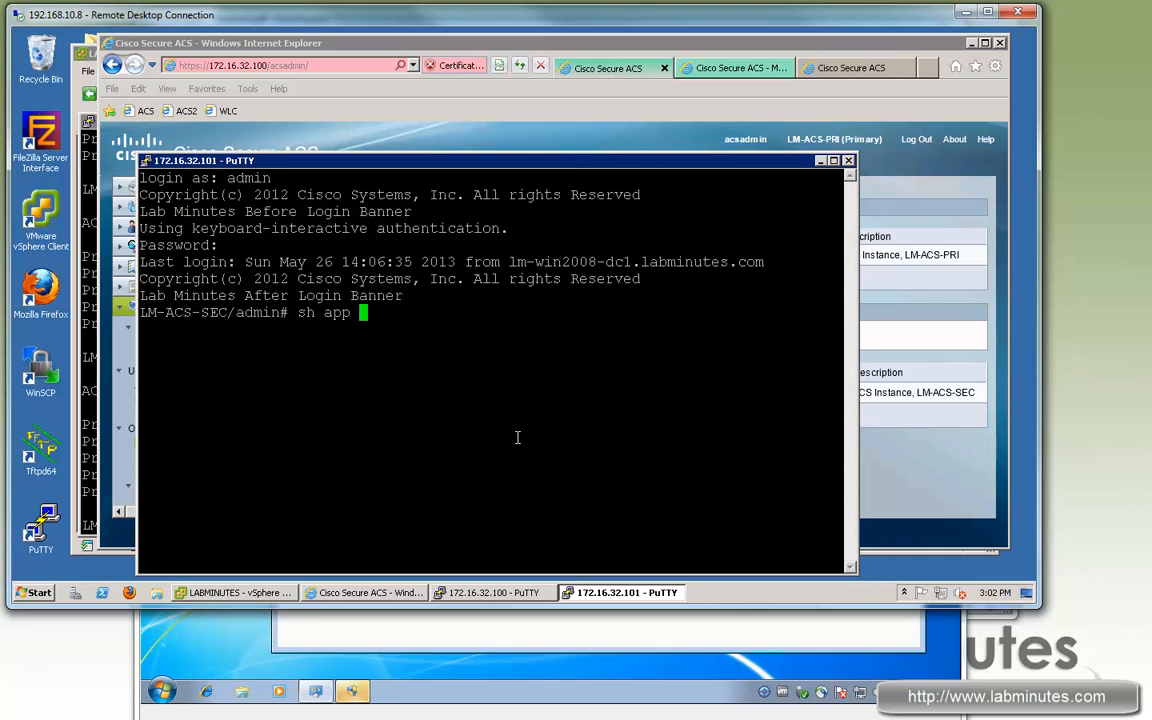
type("status acs")
key("Return")
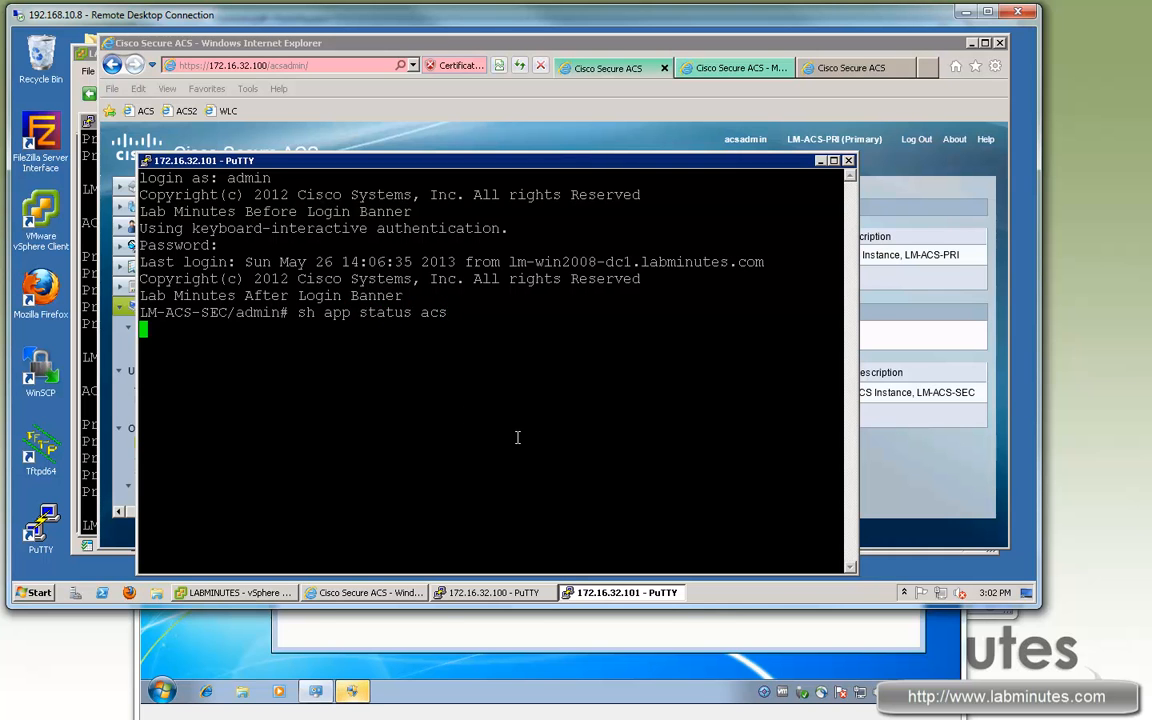
left_click_drag(185, 312, 228, 314)
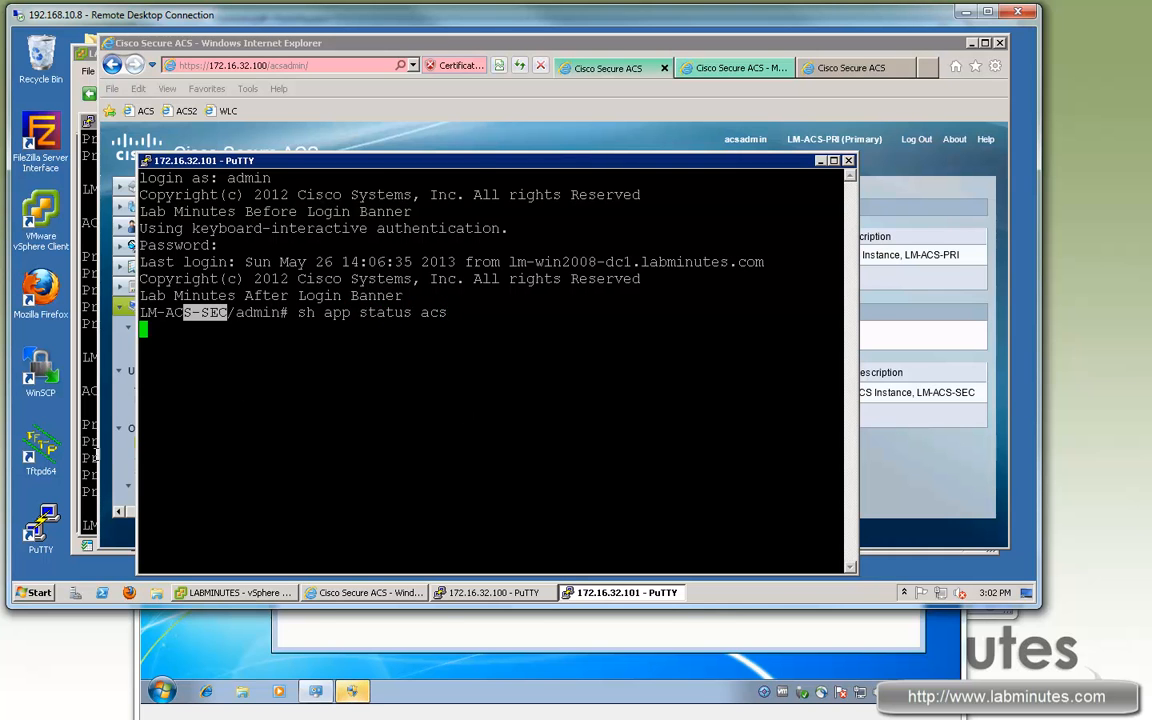
left_click(94, 456)
key("Up")
key("Return")
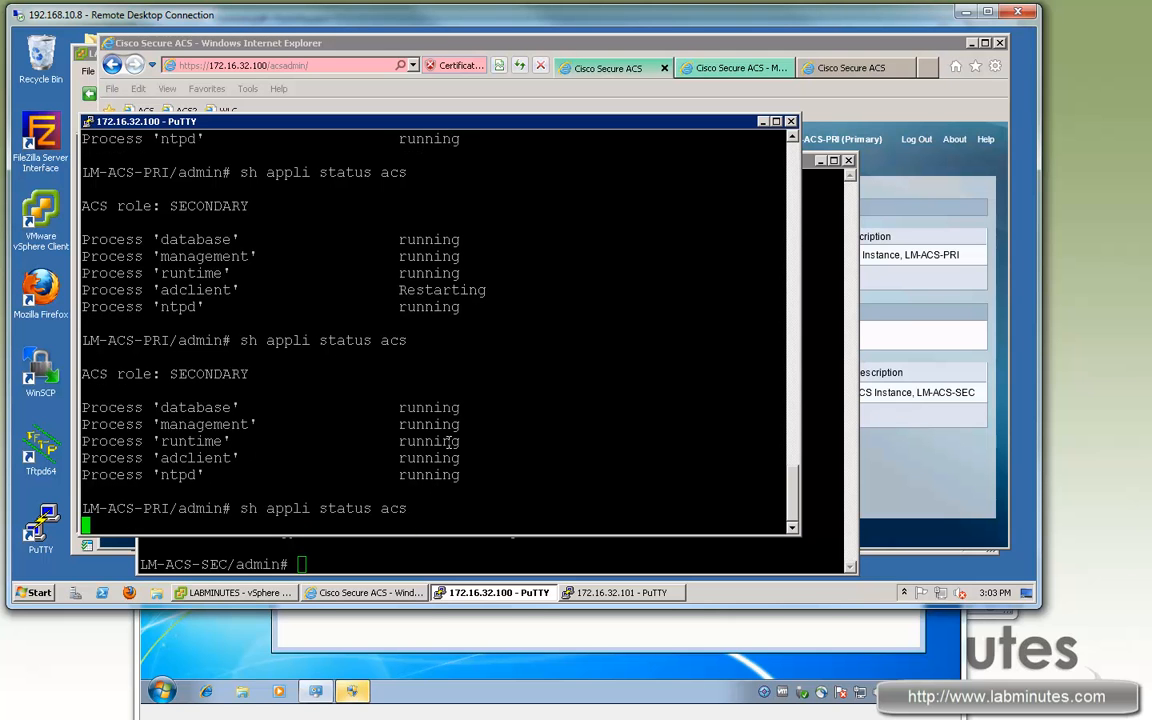
Step: Compare both status outputs: LM-ACS-PRI reports PRIMARY, LM-ACS-SEC reports SECONDARY
left_click(840, 354)
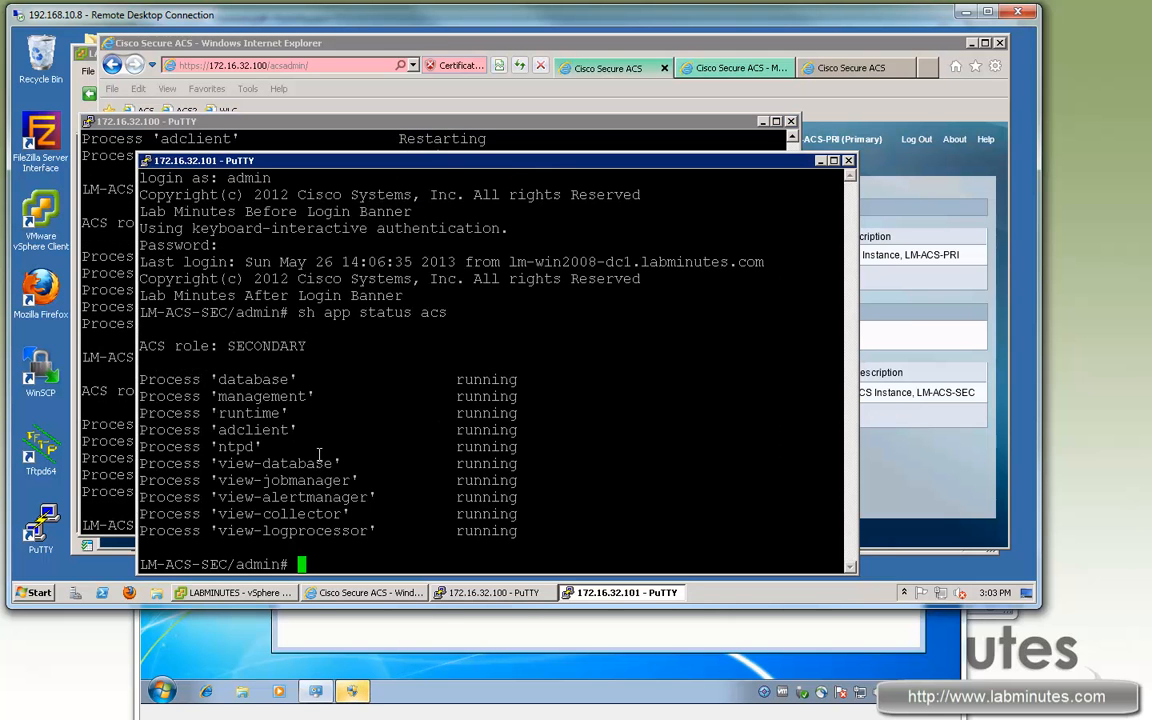
left_click_drag(220, 413, 543, 490)
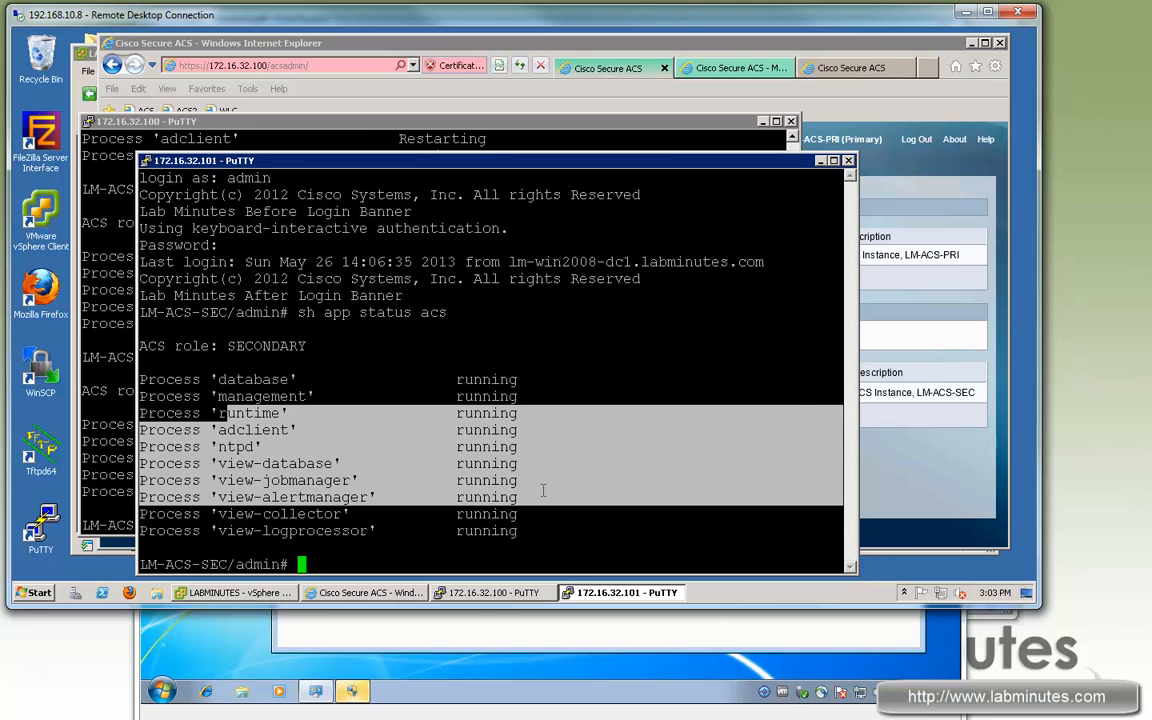
left_click(321, 138)
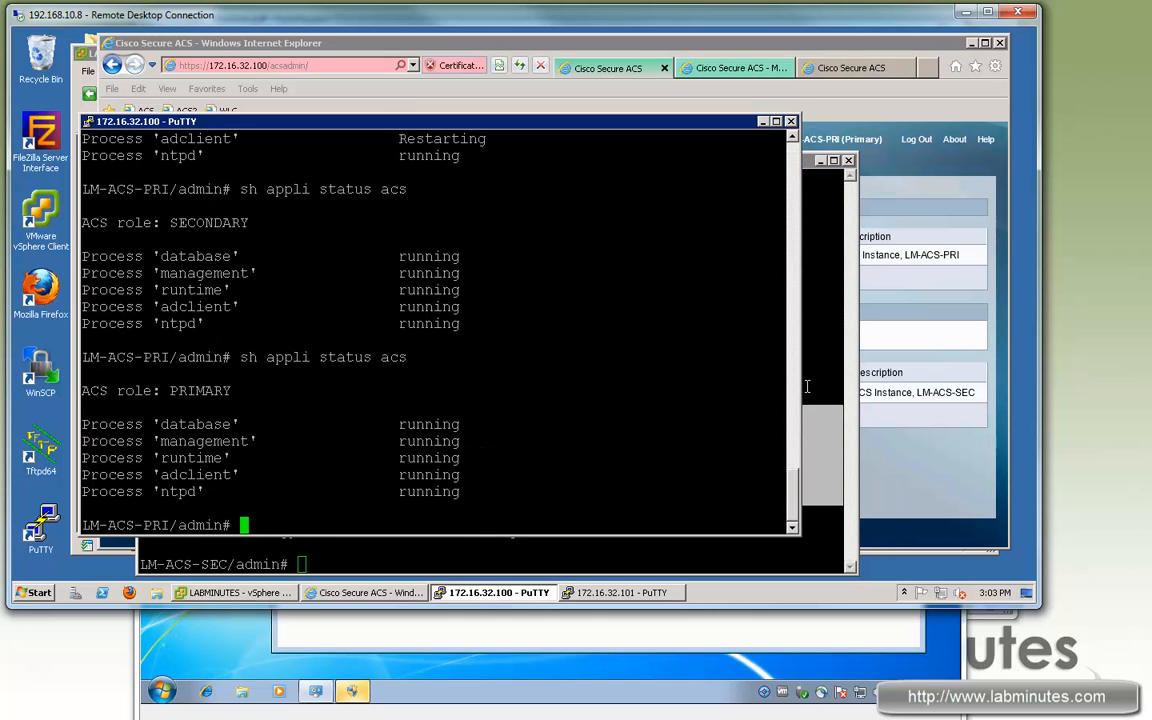
left_click_drag(190, 443, 600, 475)
left_click(851, 360)
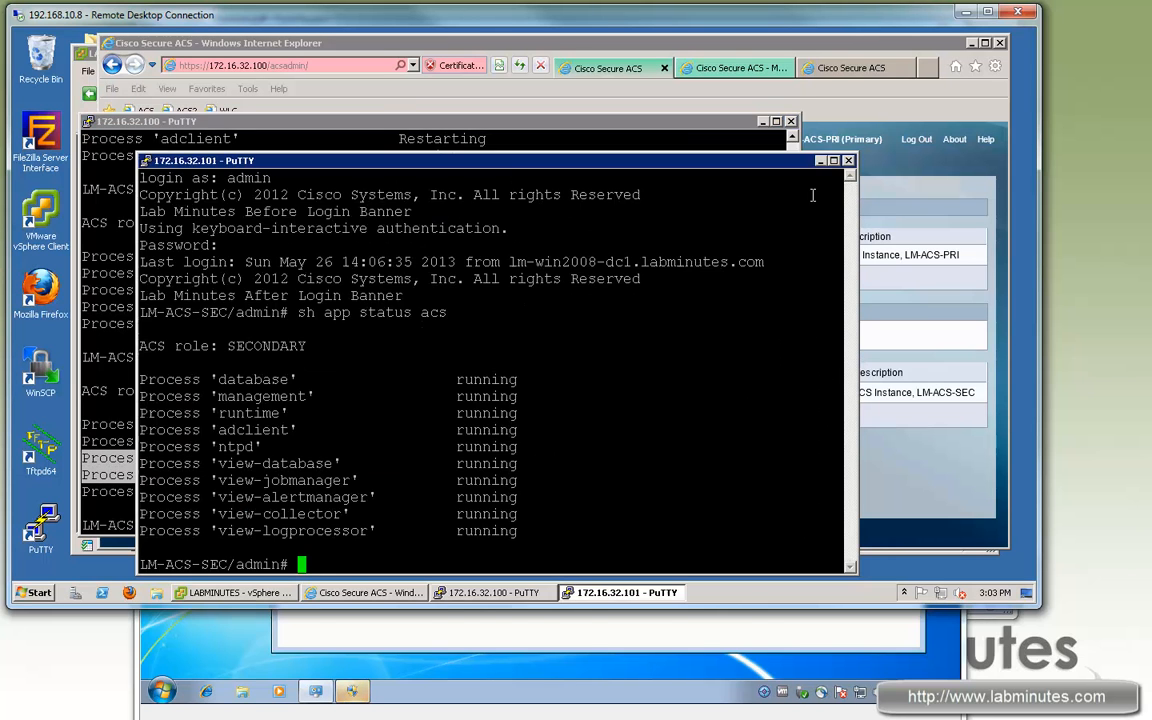
left_click(767, 43)
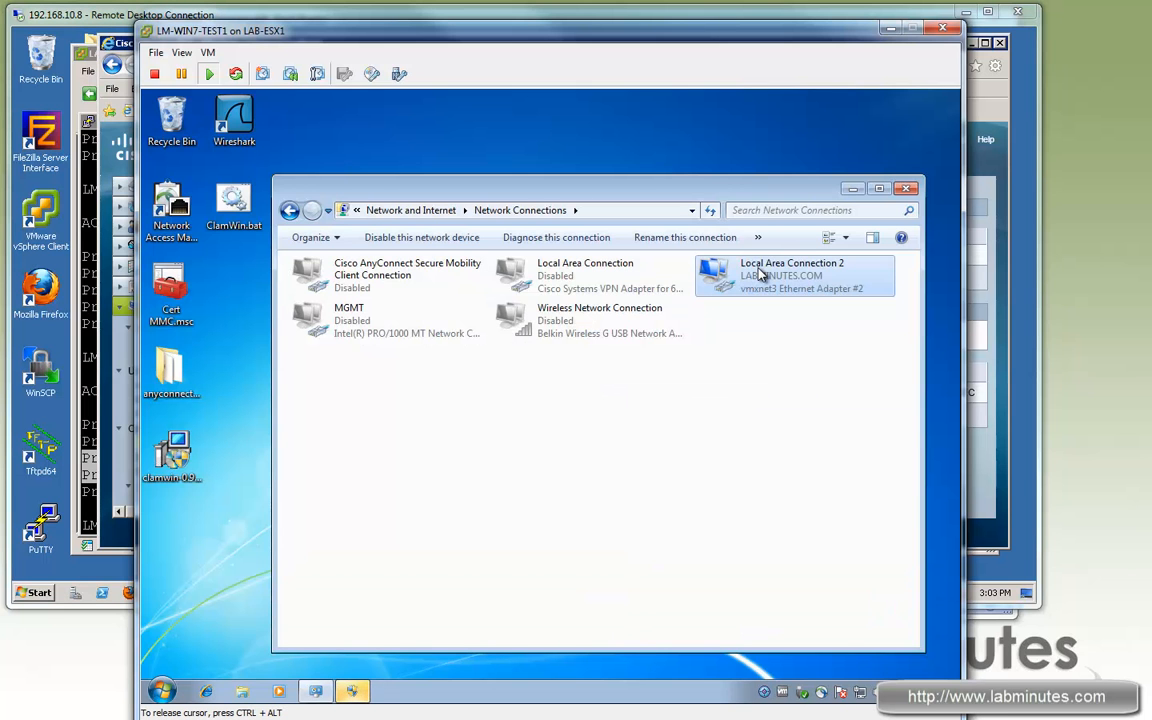
Step: Disable and re-enable LM-WIN7-TEST1's Local Area Connection 2, then return to the ACS View report
right_click(806, 288)
left_click(800, 280)
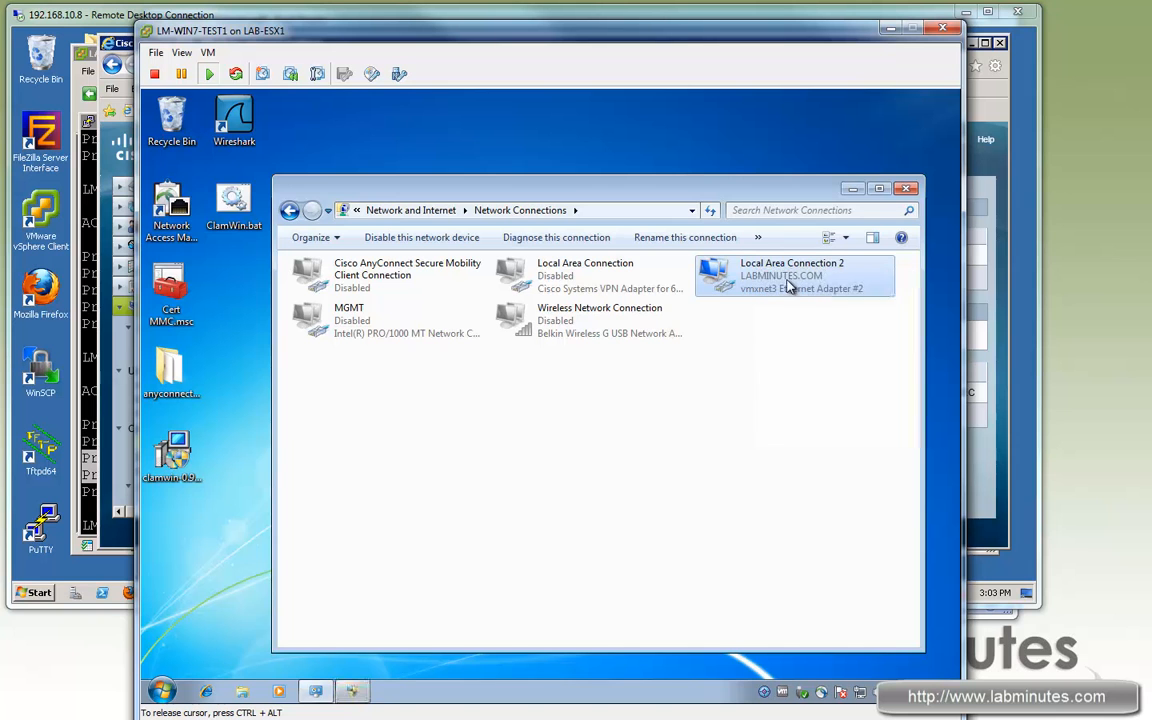
right_click(760, 268)
right_click(733, 285)
left_click(740, 286)
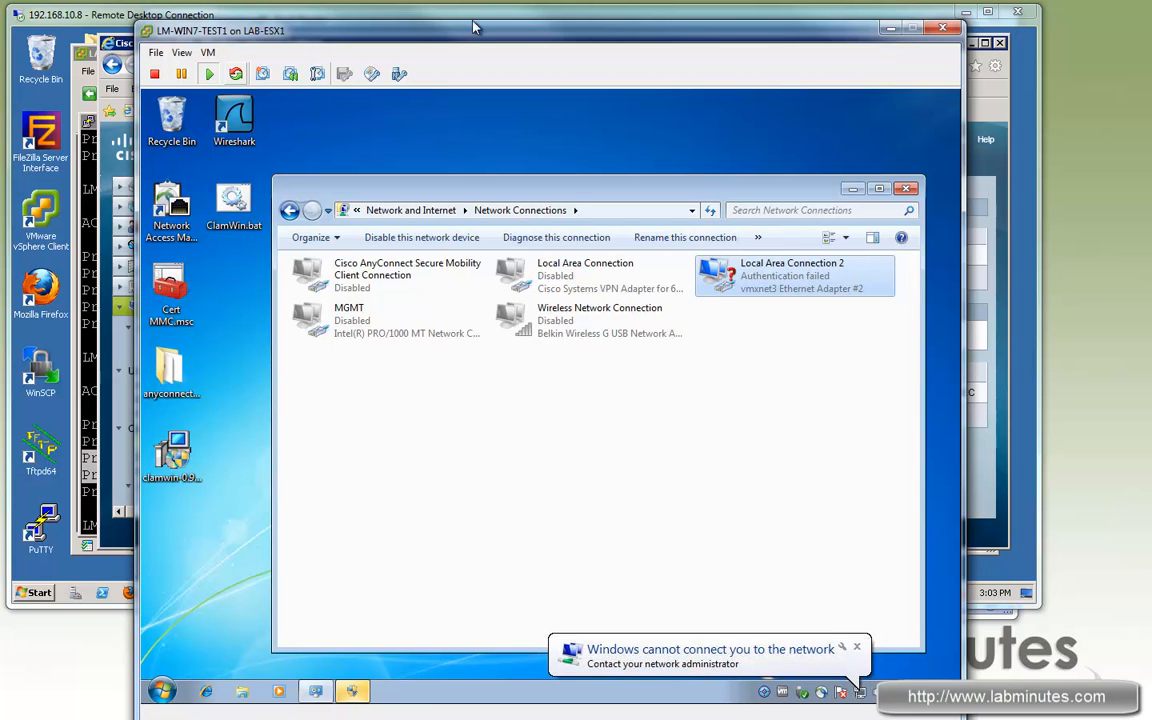
left_click(183, 16)
left_click(735, 68)
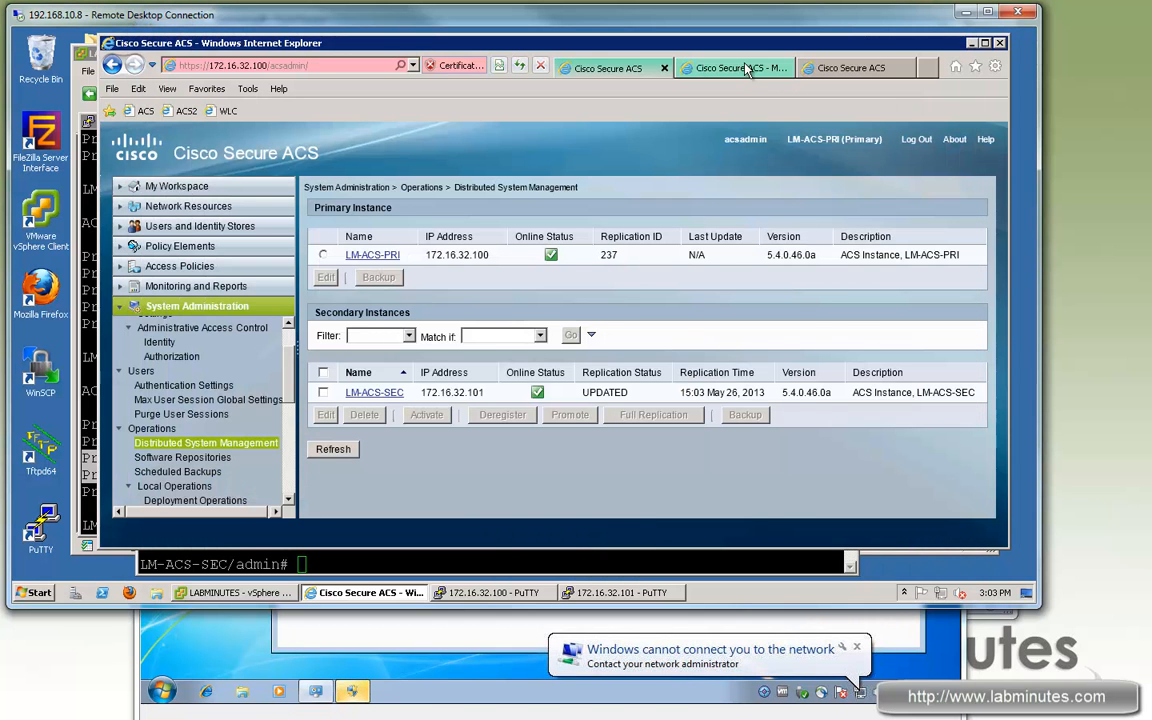
Step: Reload the AAA Protocol report and open the details of the newest 3:06 authentication attempt
left_click(112, 65)
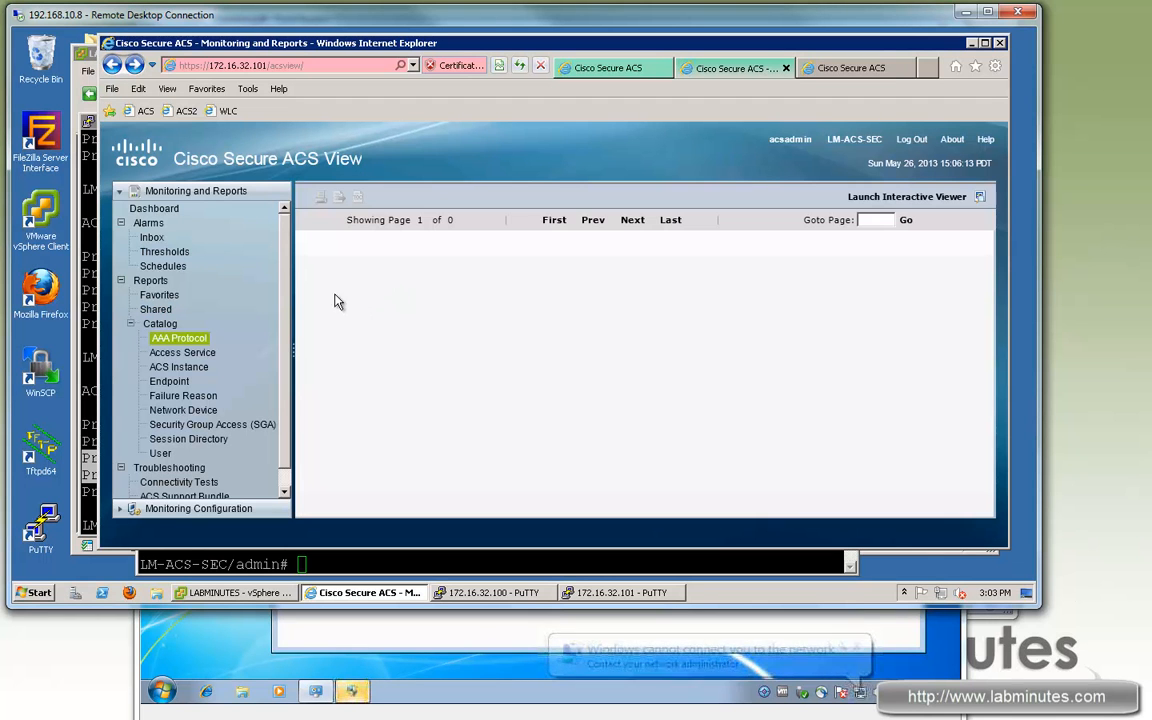
left_click(669, 410)
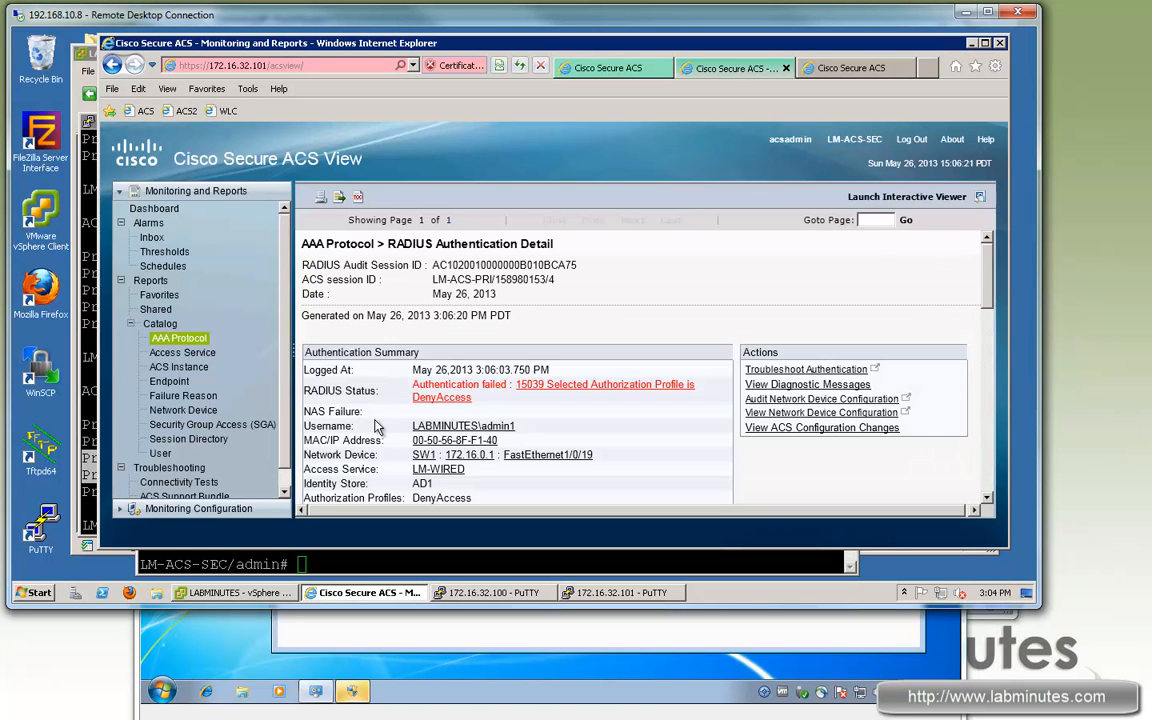
left_click_drag(981, 272, 987, 360)
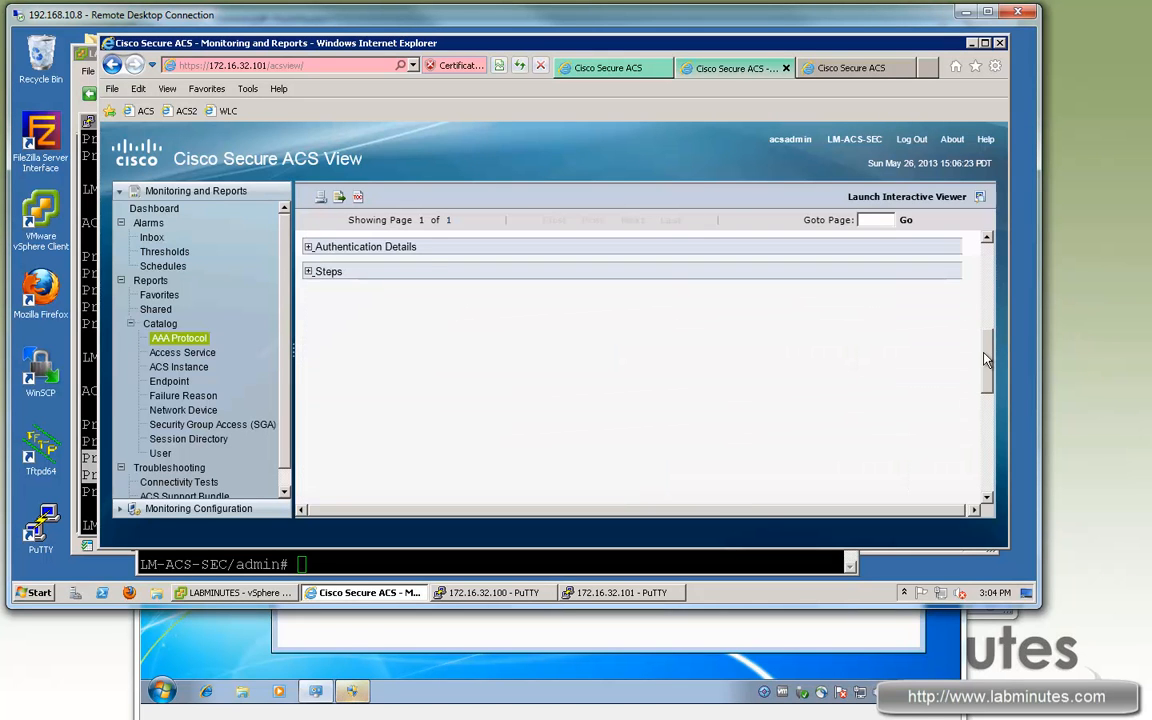
Step: Expand the authentication steps to find step 24423, the machine-authentication failure that led to DenyAccess
left_click(308, 271)
left_click_drag(990, 302, 992, 470)
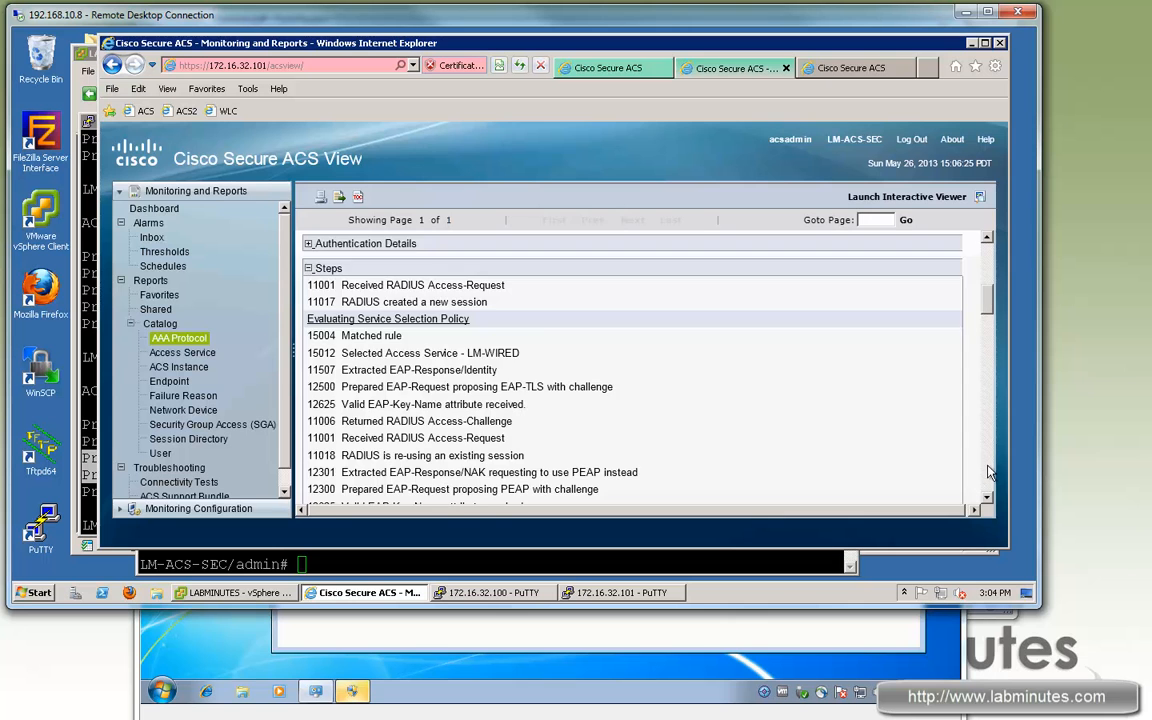
left_click_drag(403, 409, 651, 416)
left_click(553, 410)
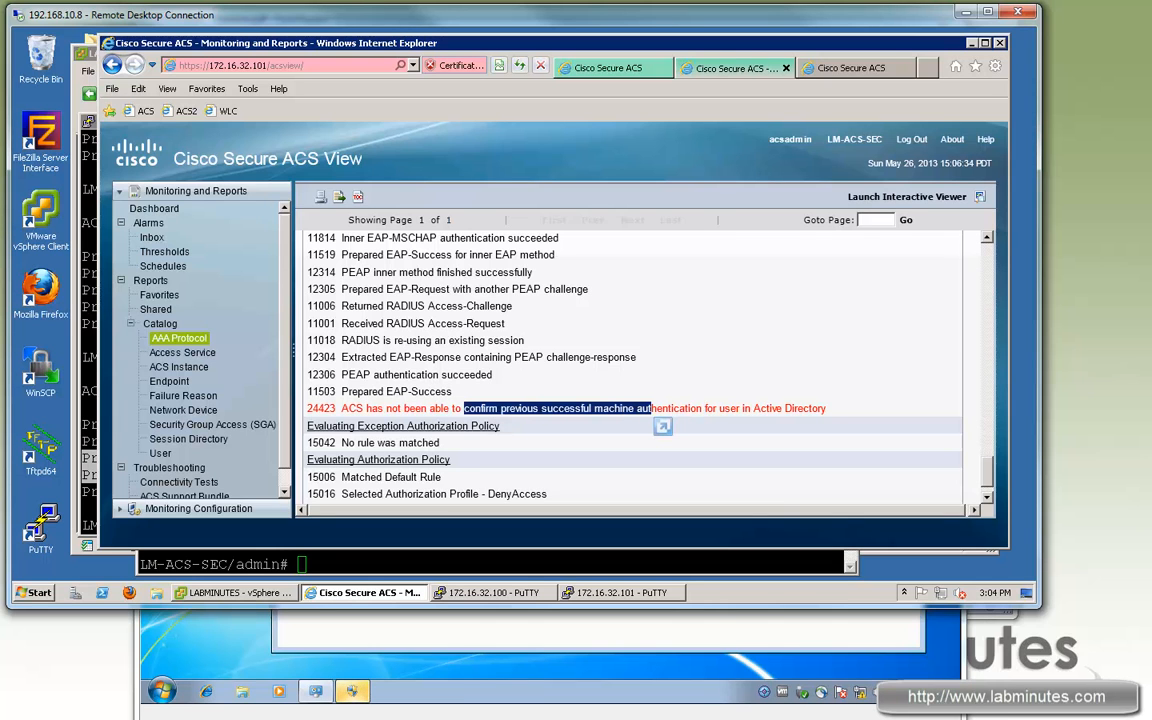